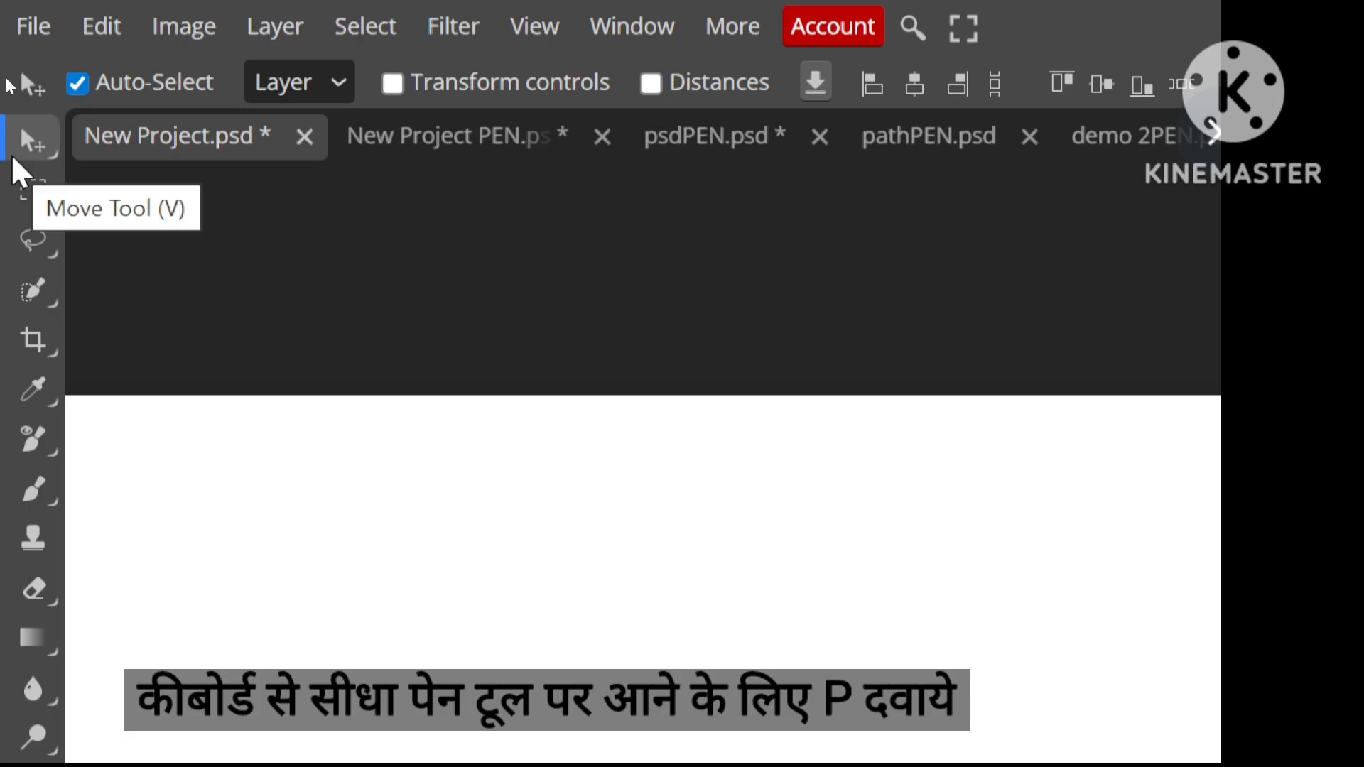
Step: Activate the Pen tool and set its drawing mode to Shape
key("p")
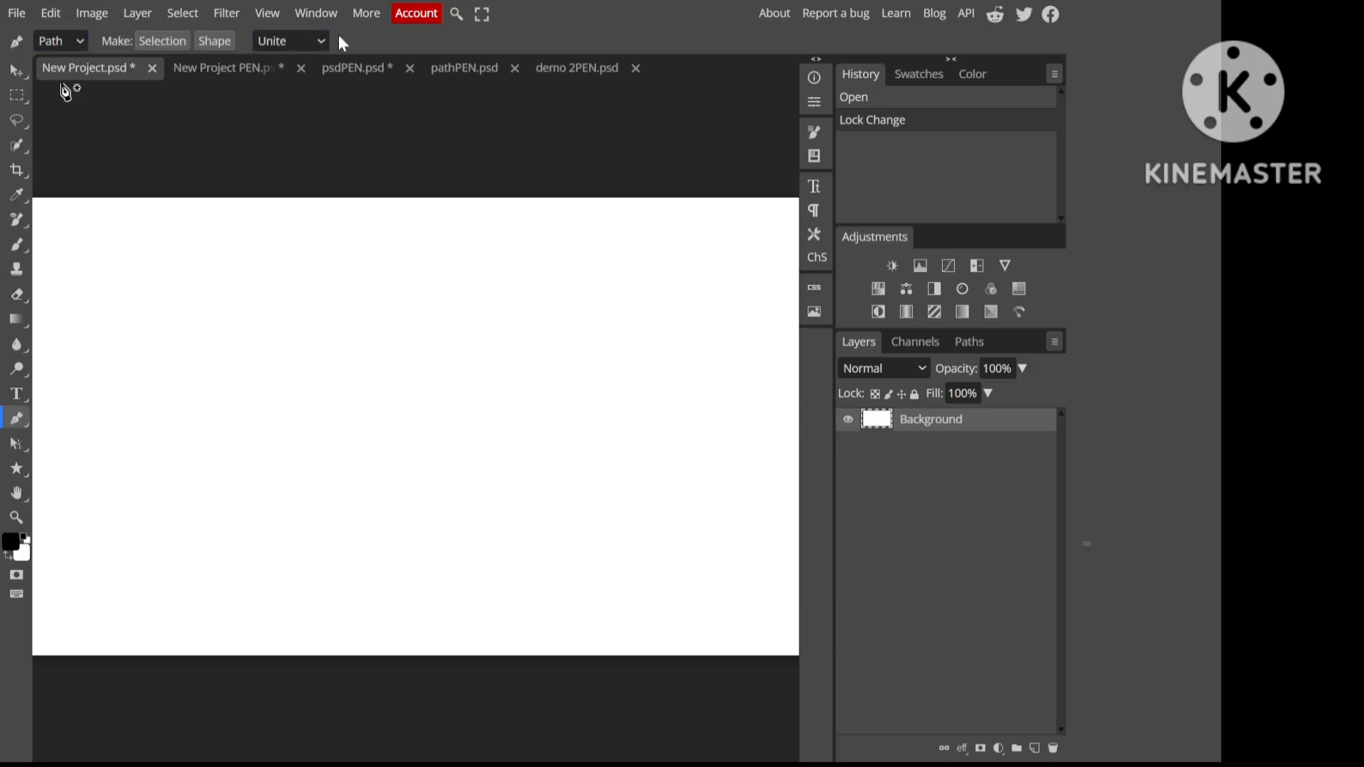
left_click(77, 43)
left_click(75, 62)
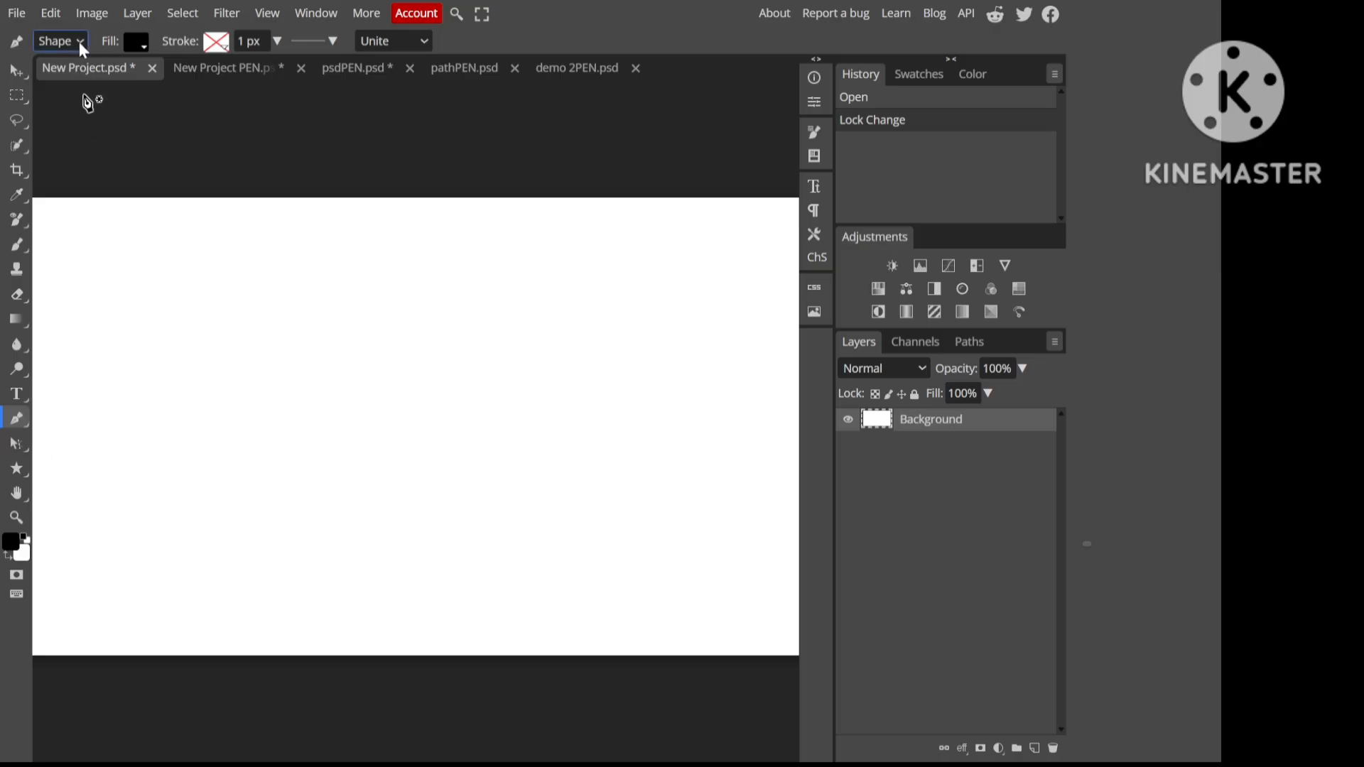
Step: Draw a large mosquito custom shape from the animals set in the middle of the white canvas, in Shape mode
left_click(18, 473)
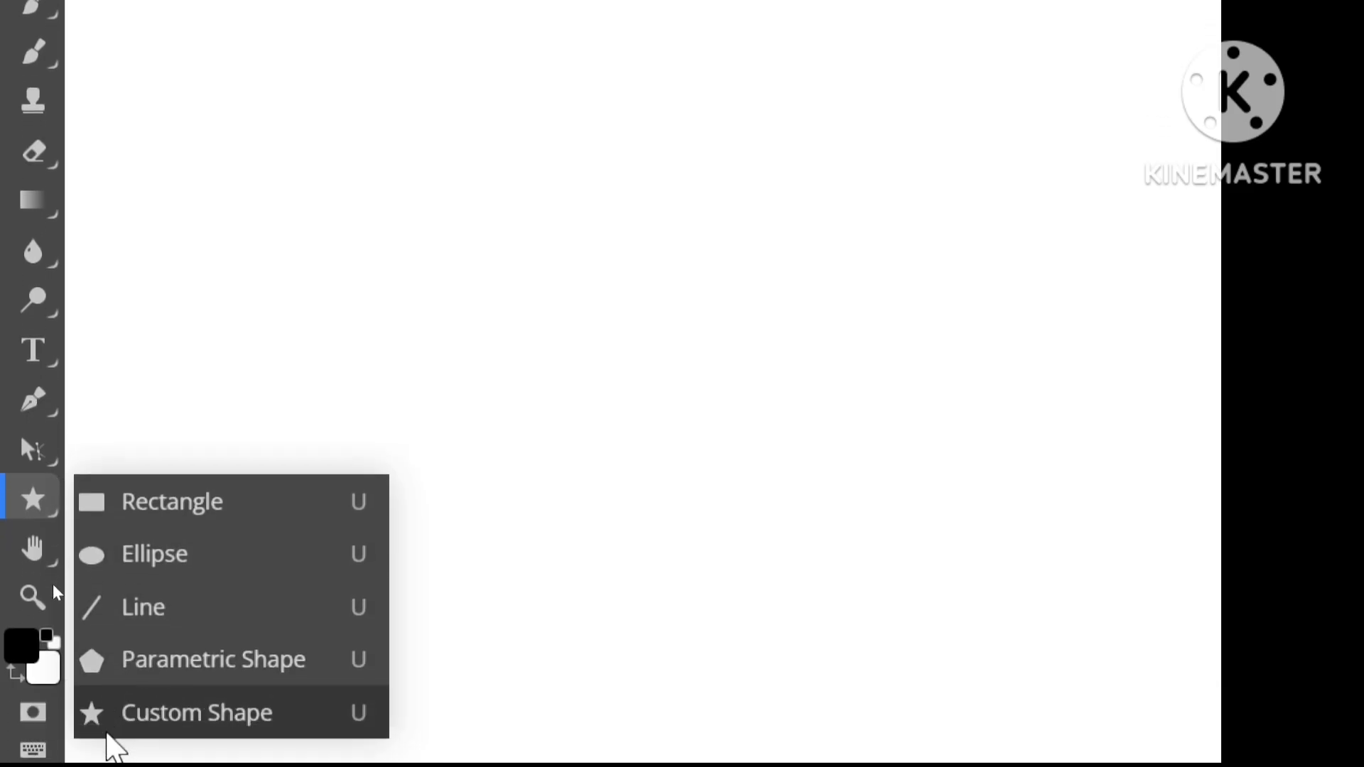
left_click(324, 706)
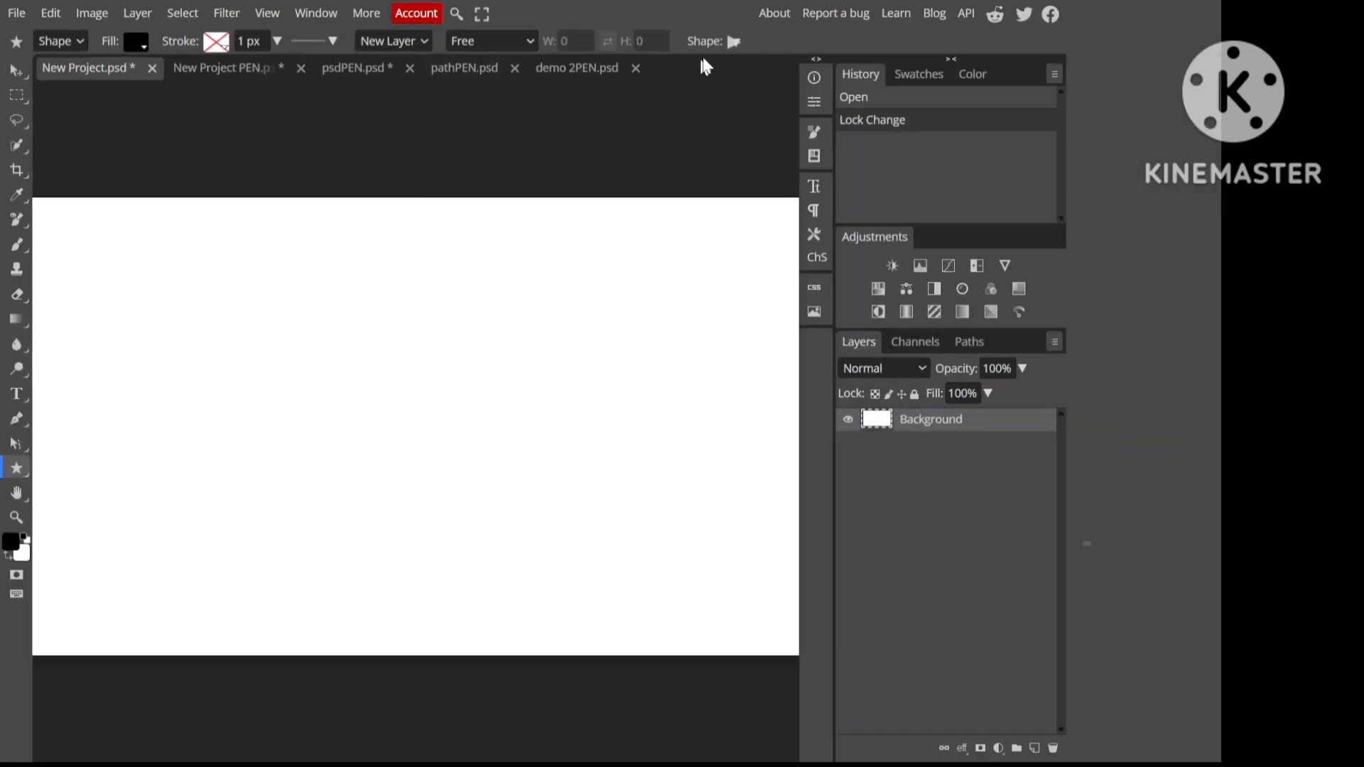
left_click(733, 42)
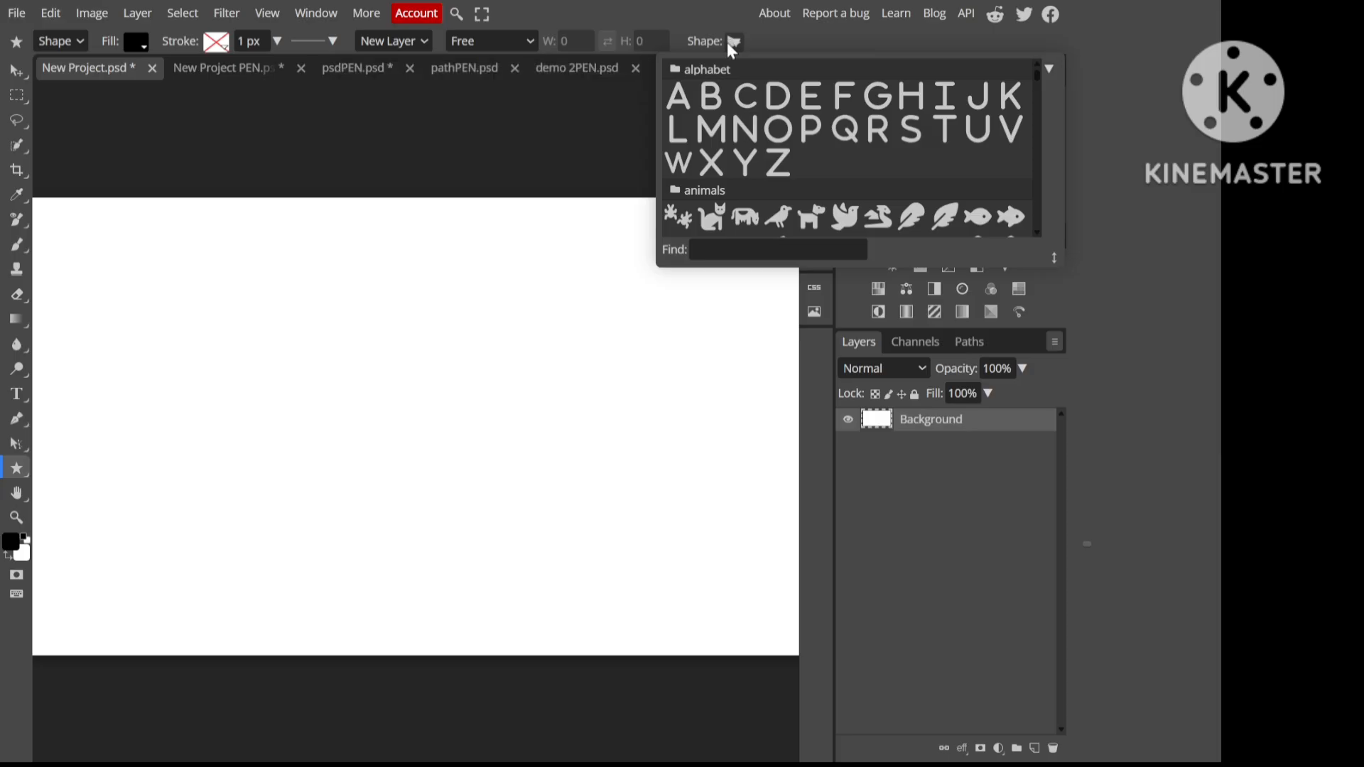
scroll(1037, 229, "down", 2)
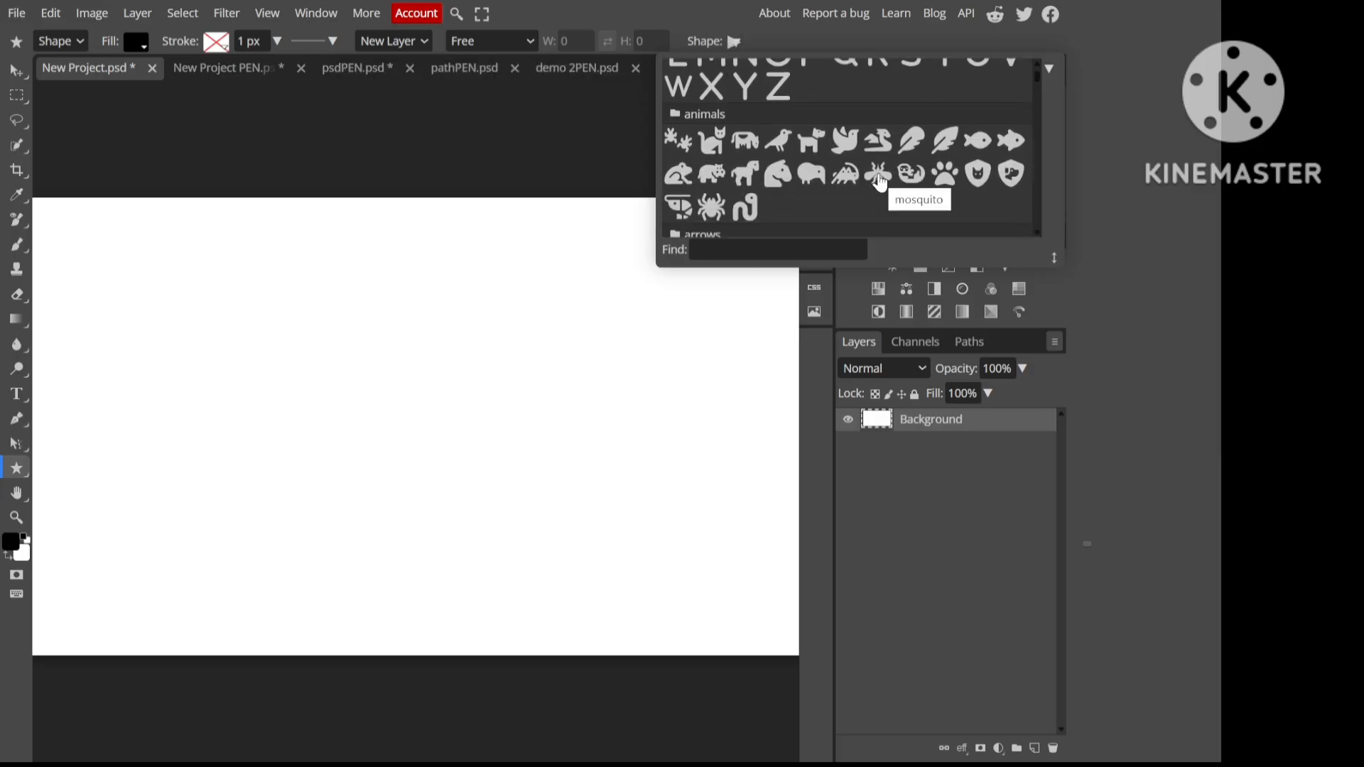
left_click(881, 182)
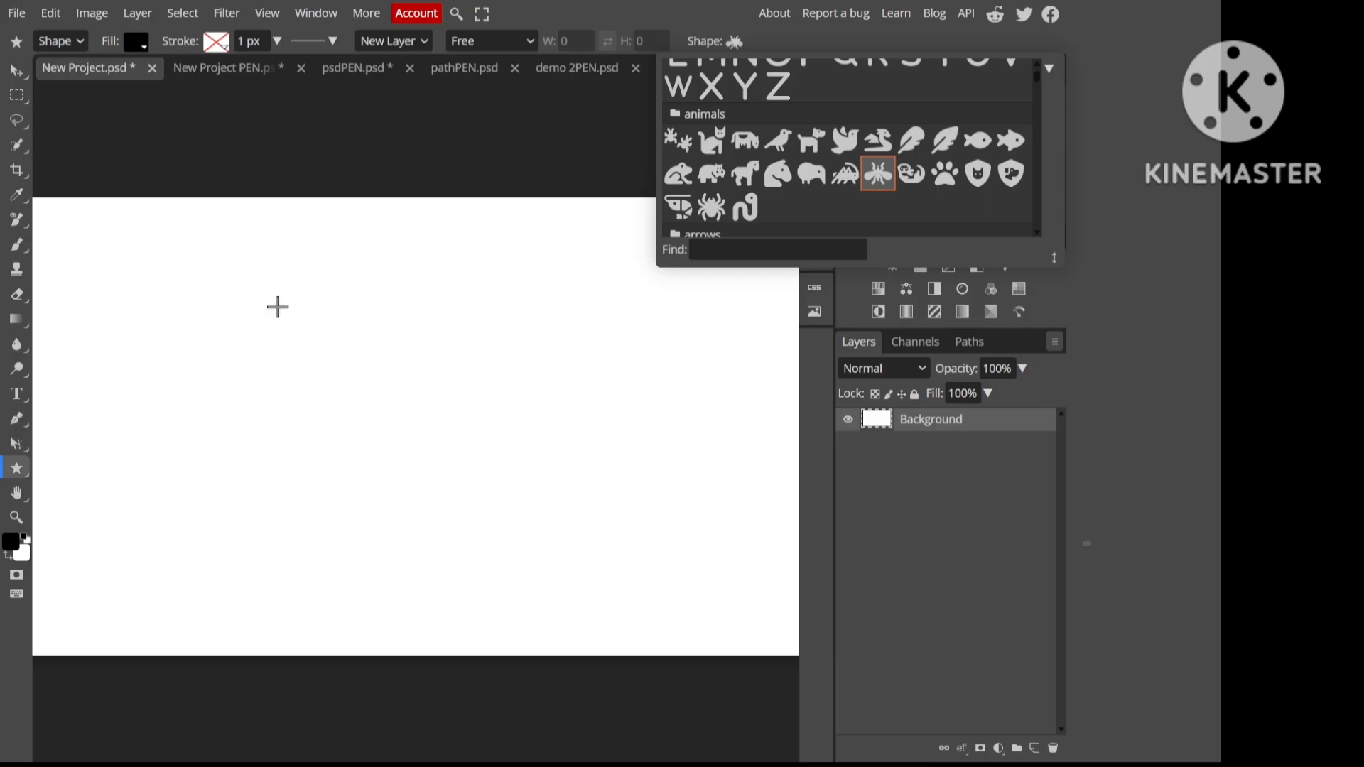
left_click_drag(277, 305, 566, 579)
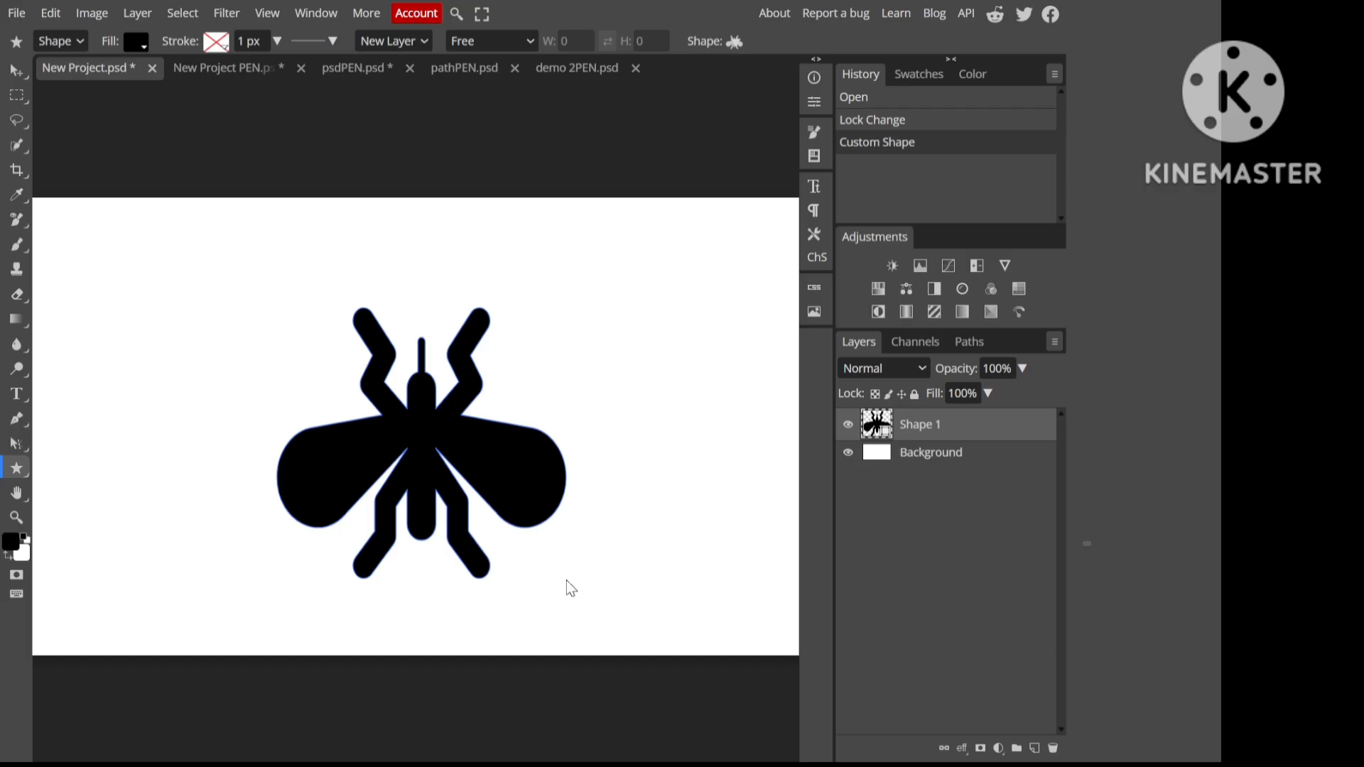
Step: Free-transform the mosquito shape up to about 212%, shrink it to a tiny speck and apply the transform
key("ctrl+alt+t")
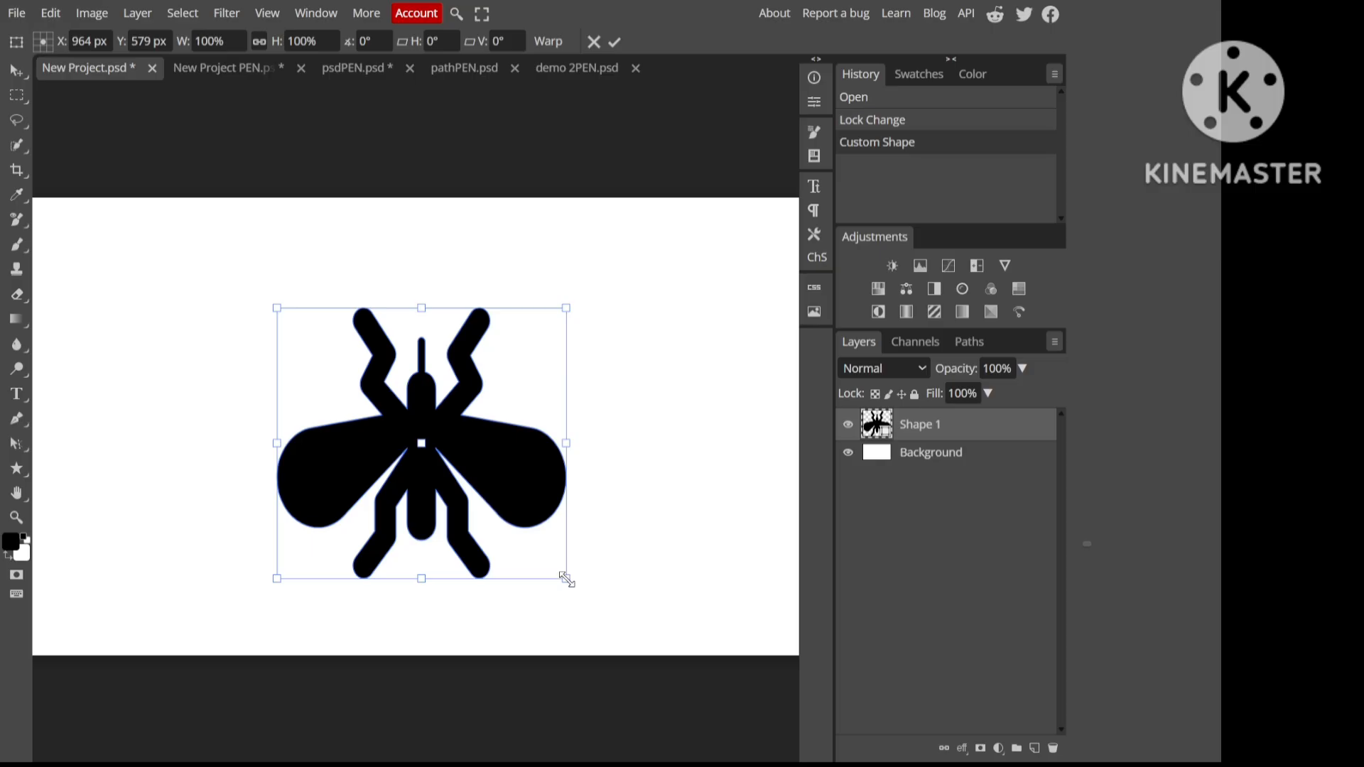
left_click_drag(566, 579, 885, 764)
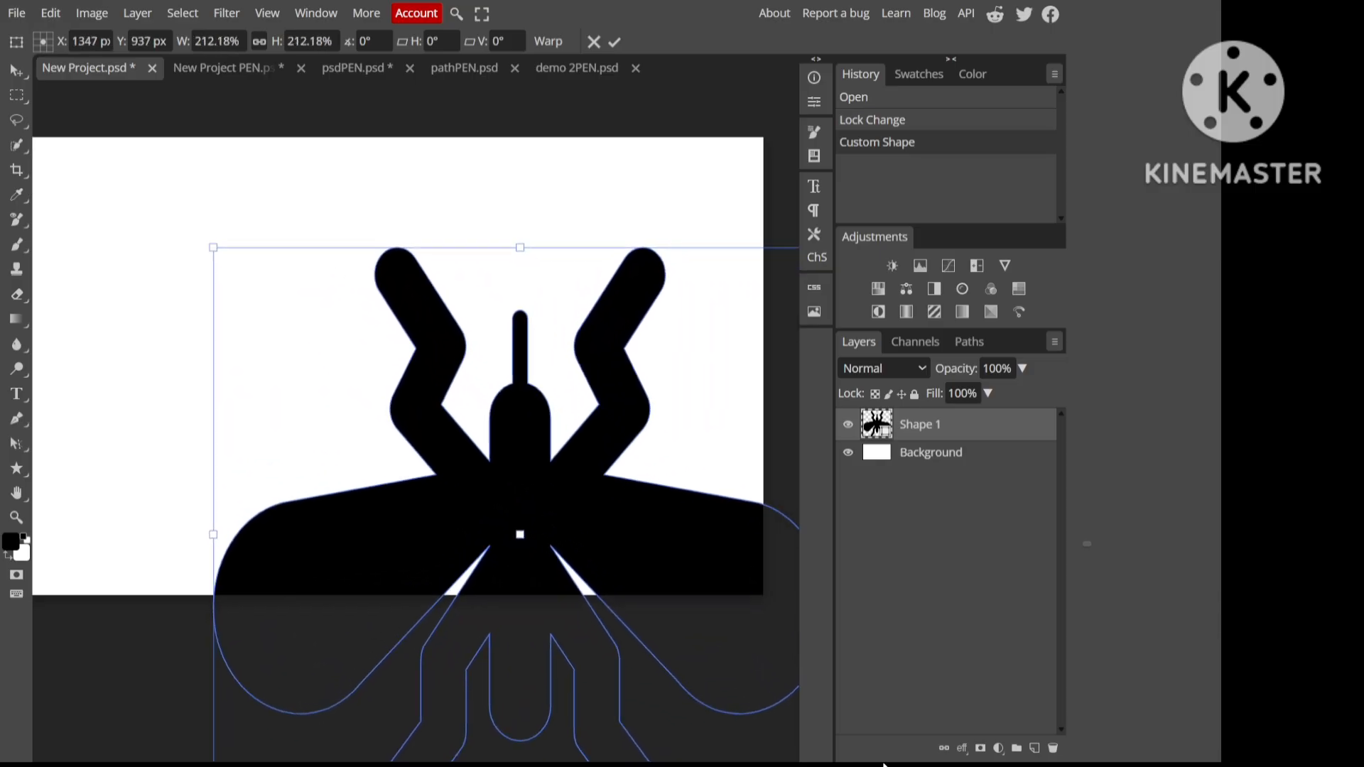
key("ctrl+minus")
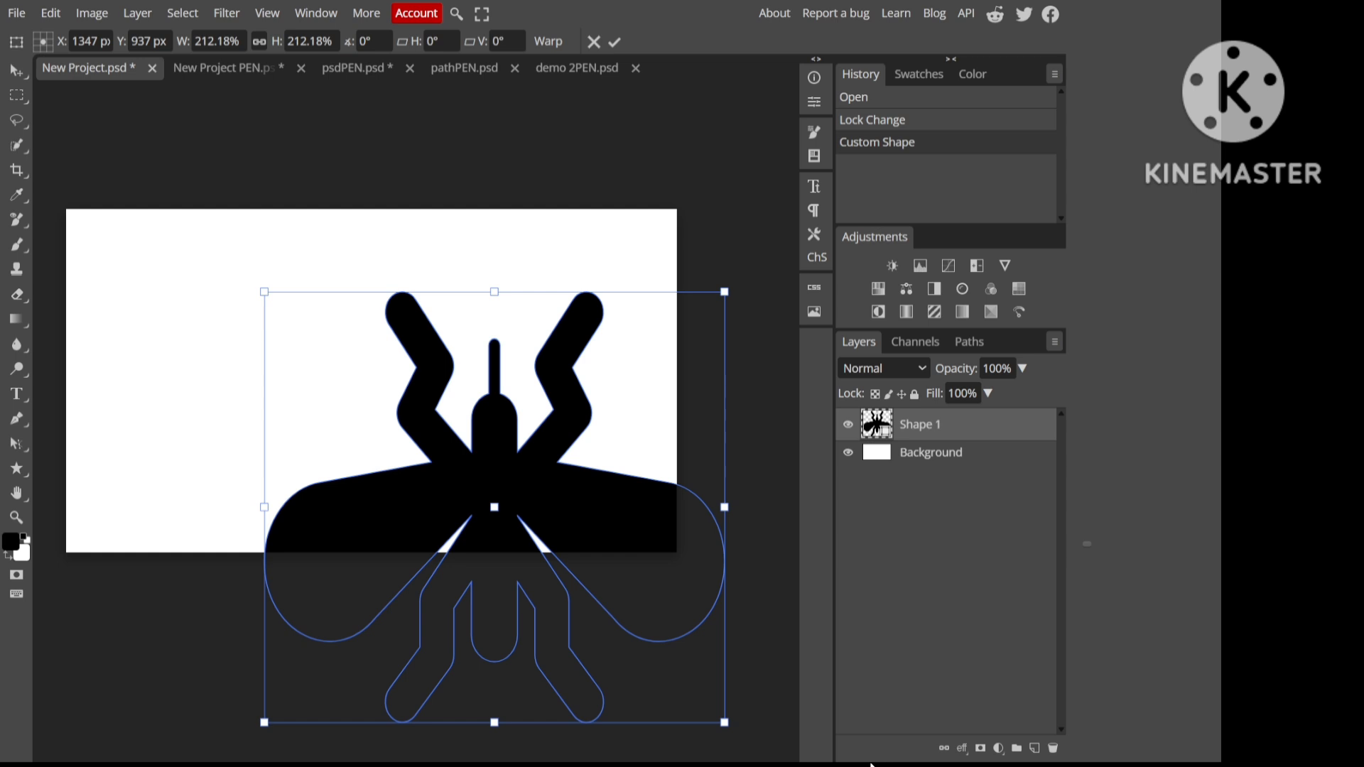
left_click_drag(724, 723, 260, 305)
key("Return")
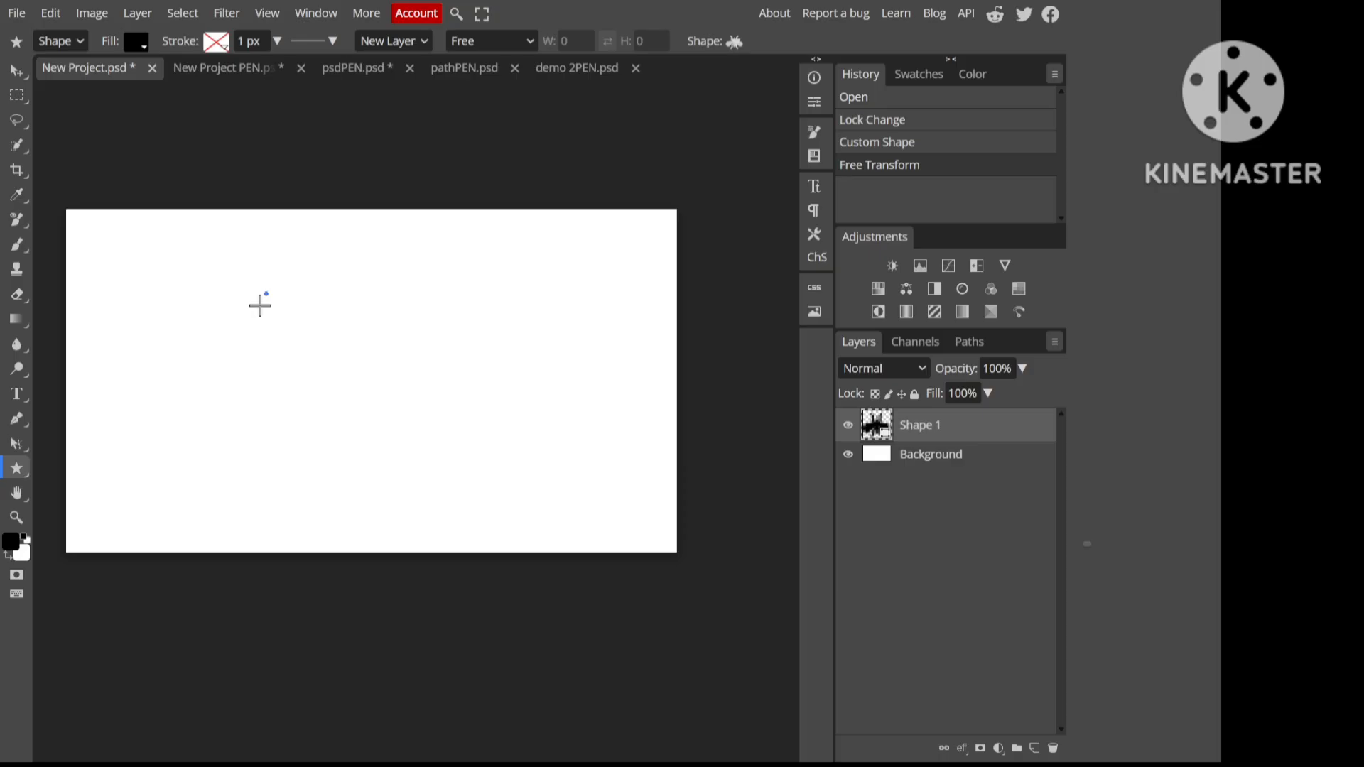
Step: Enlarge the tiny mosquito shape to about 11914%, move it to about X 821 px, Y 736 px, and inspect its edges up close
key("ctrl+plus")
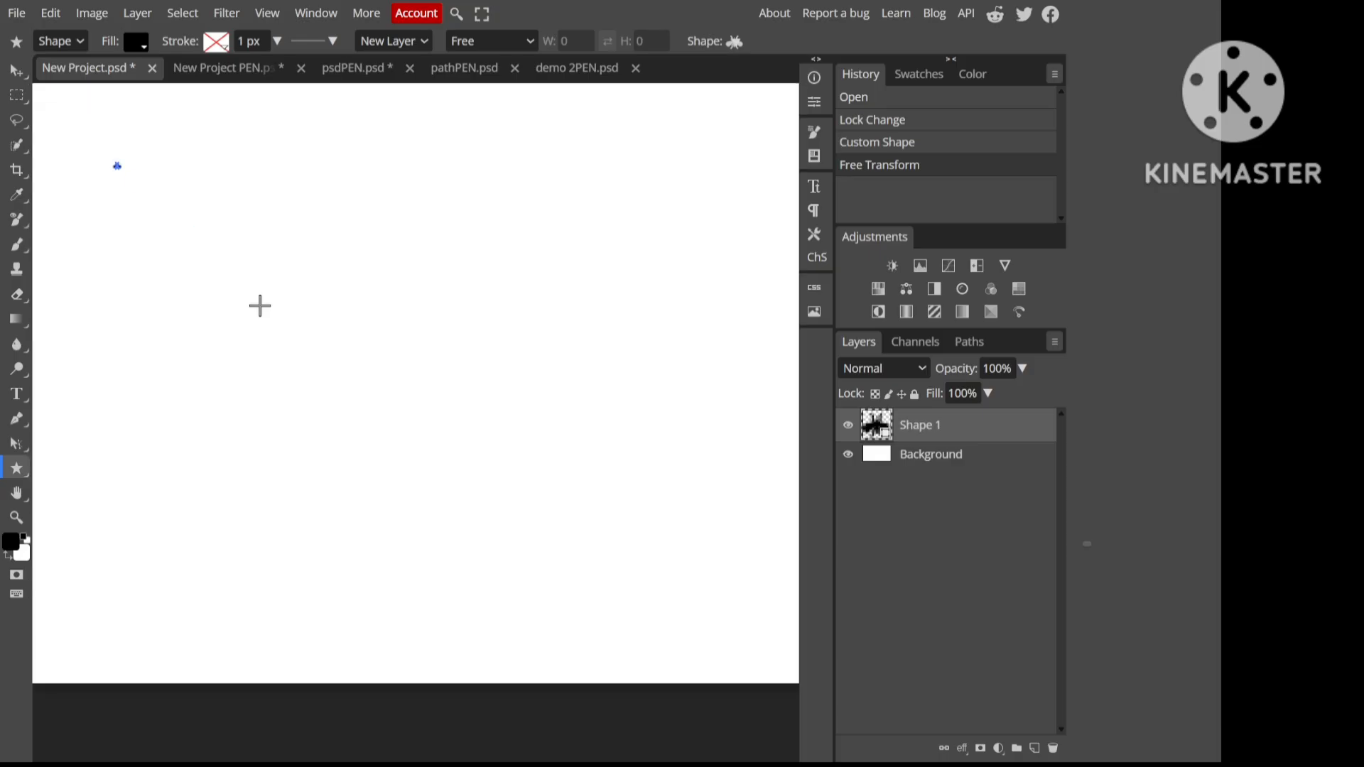
key("h")
left_click_drag(219, 274, 428, 373)
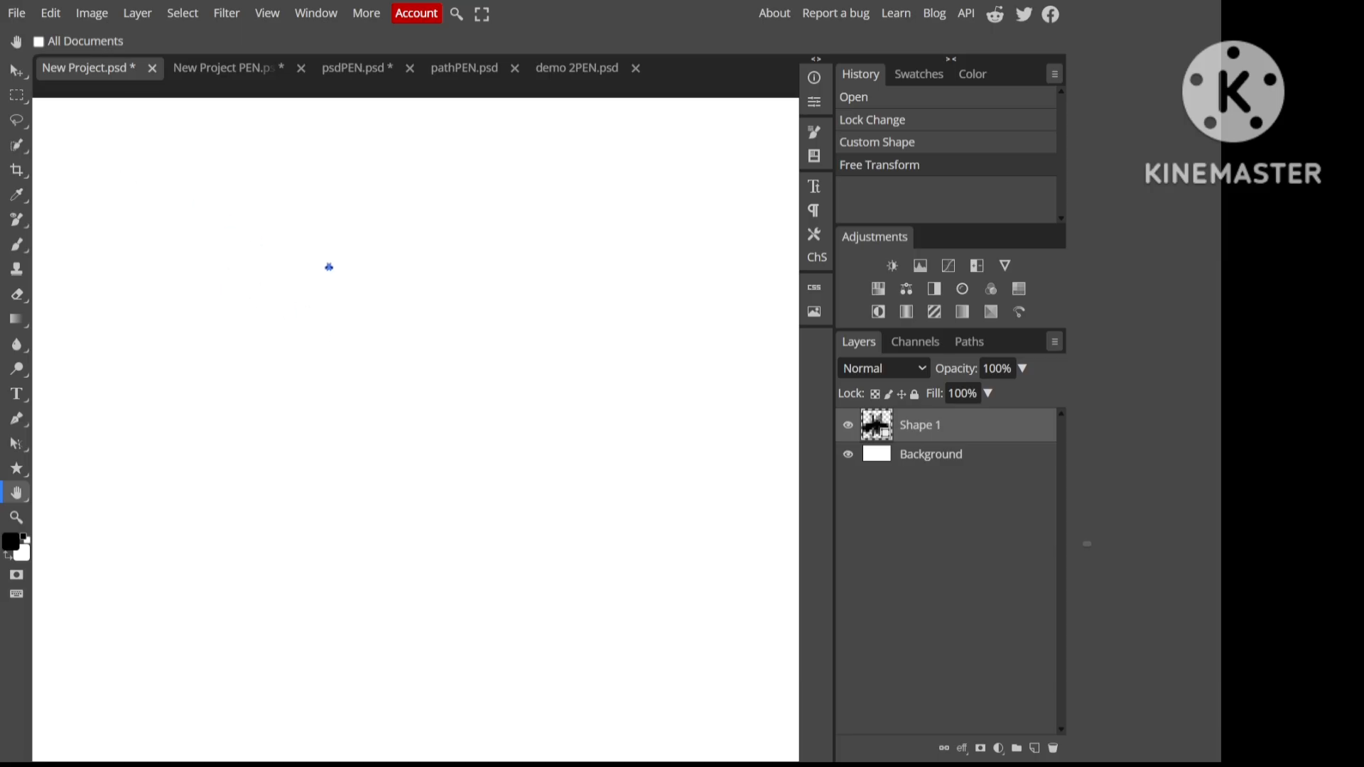
key("ctrl+alt+t")
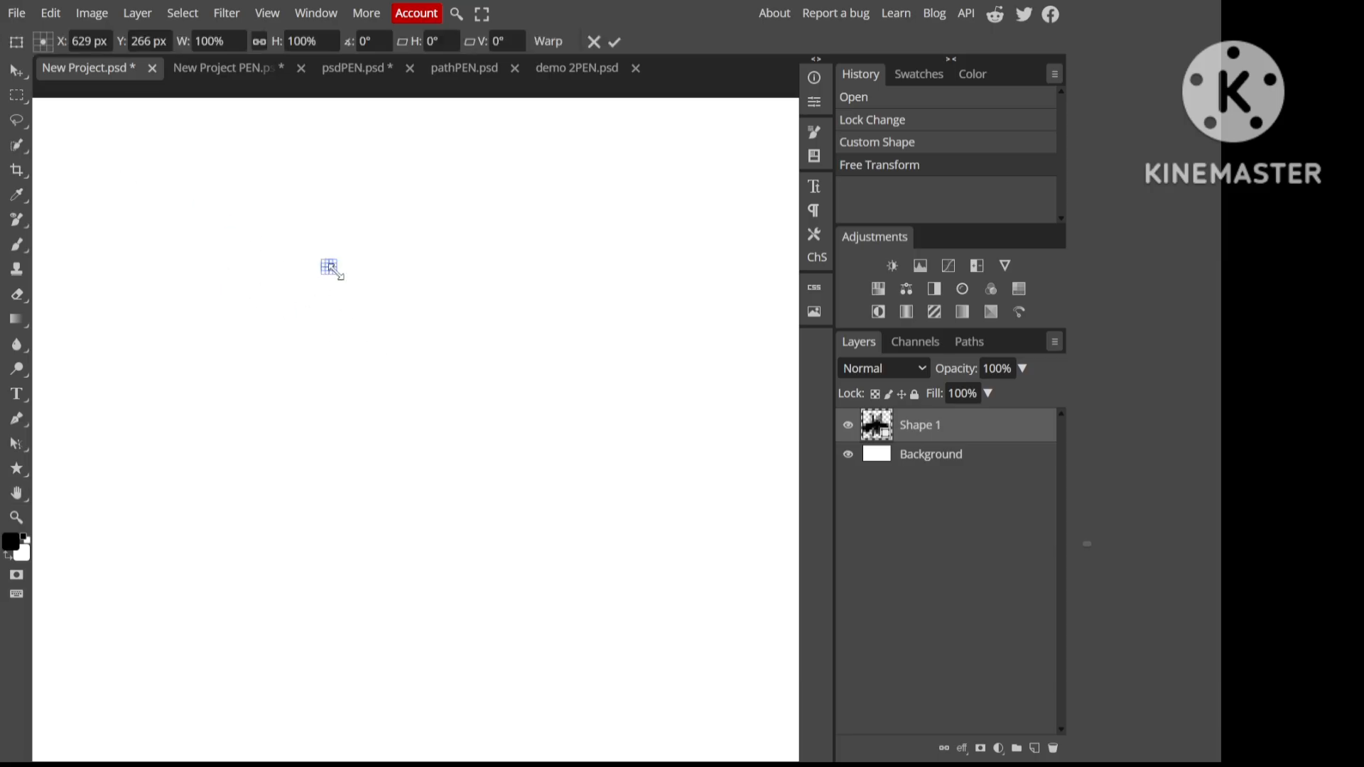
left_click_drag(336, 272, 549, 614)
key("ctrl+minus")
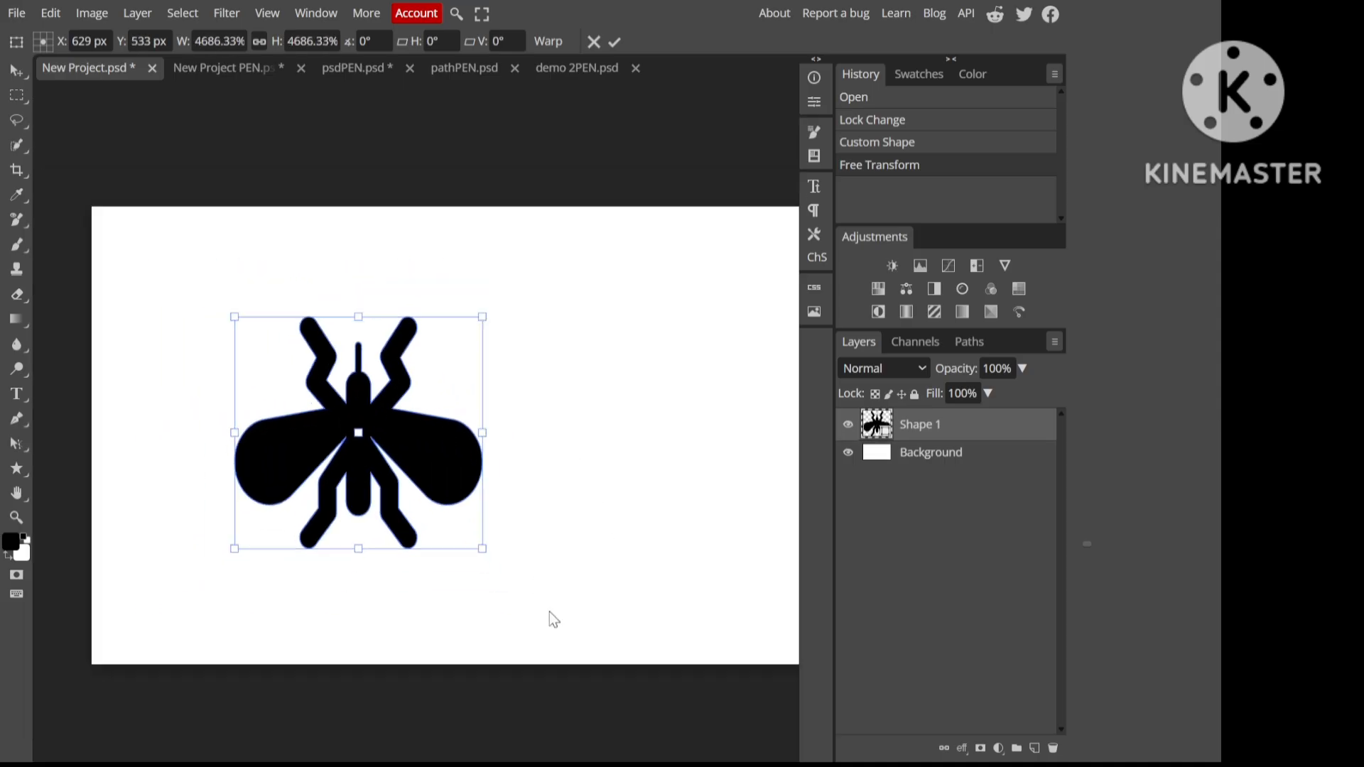
left_click_drag(482, 548, 776, 685)
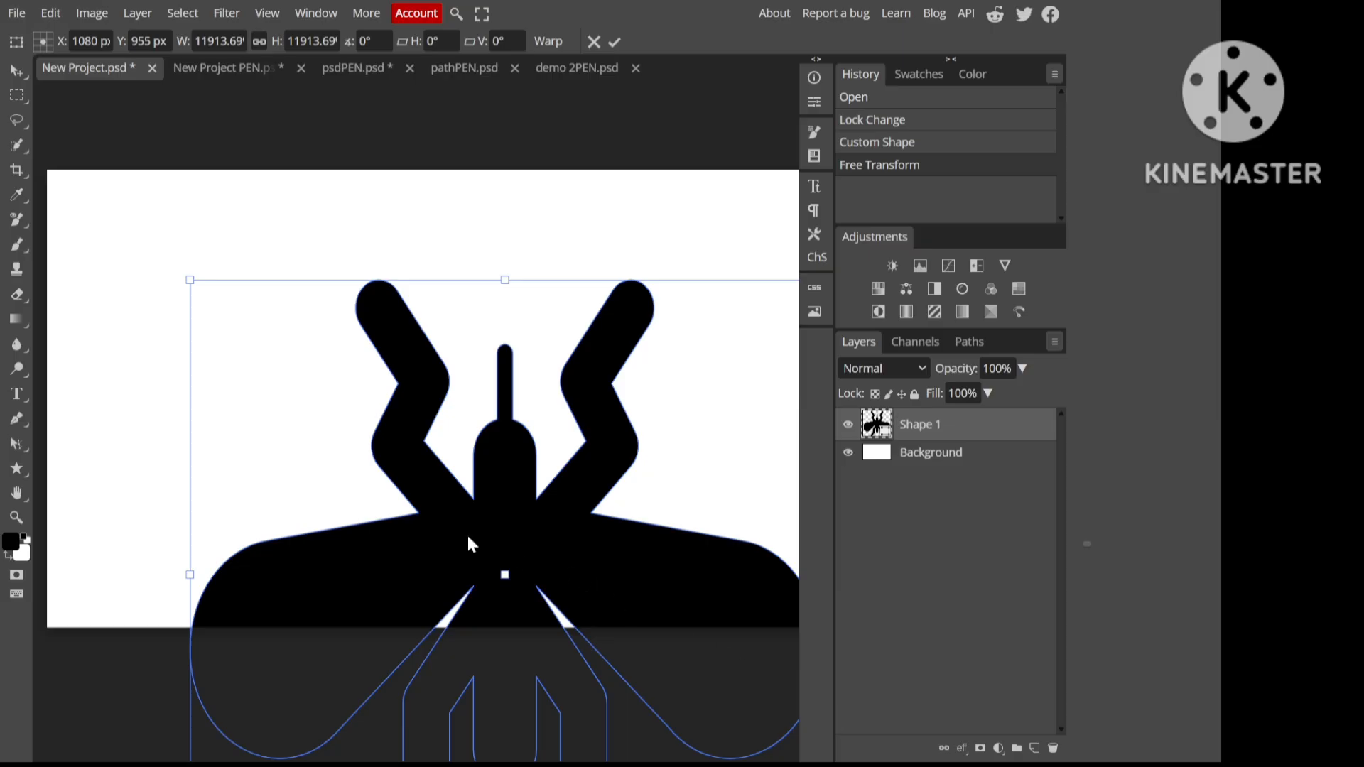
left_click_drag(469, 543, 360, 451)
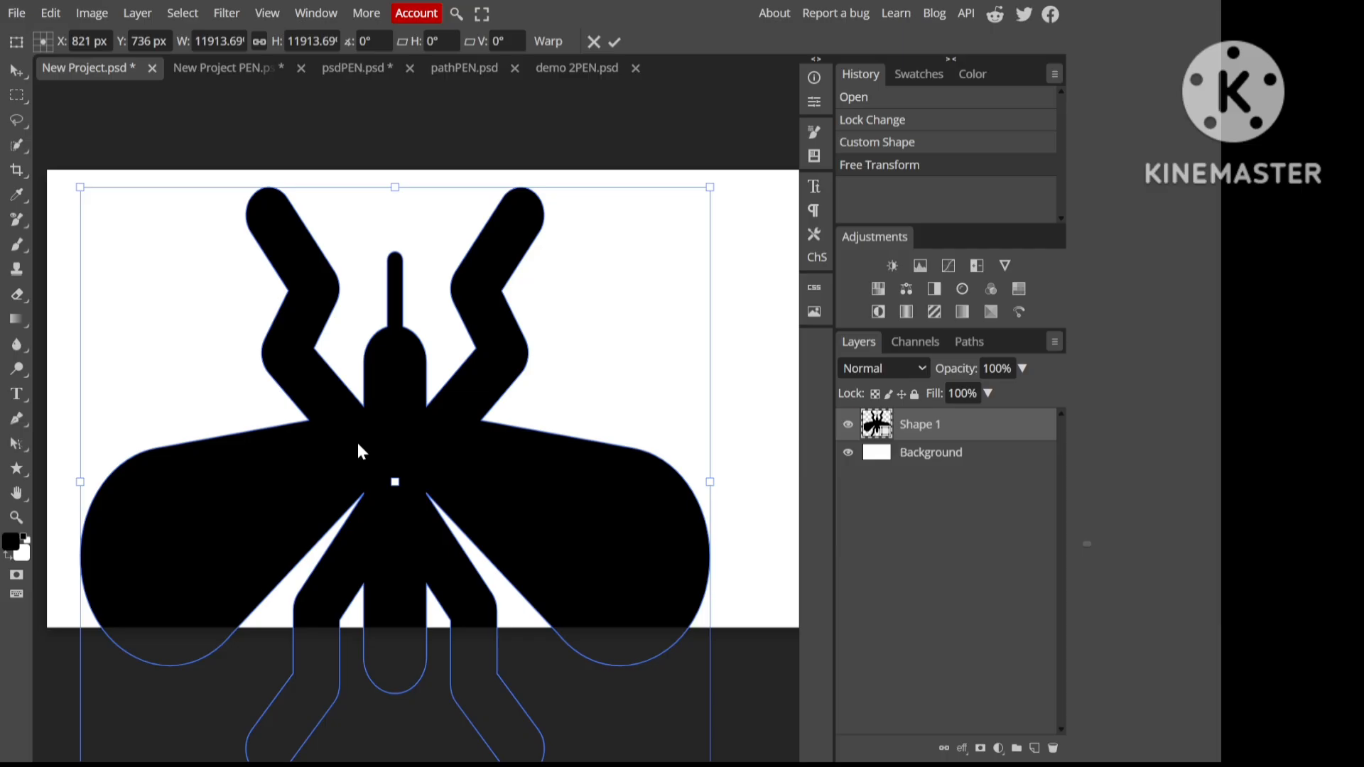
scroll(359, 451, "up", 3)
scroll(358, 451, "up", 1)
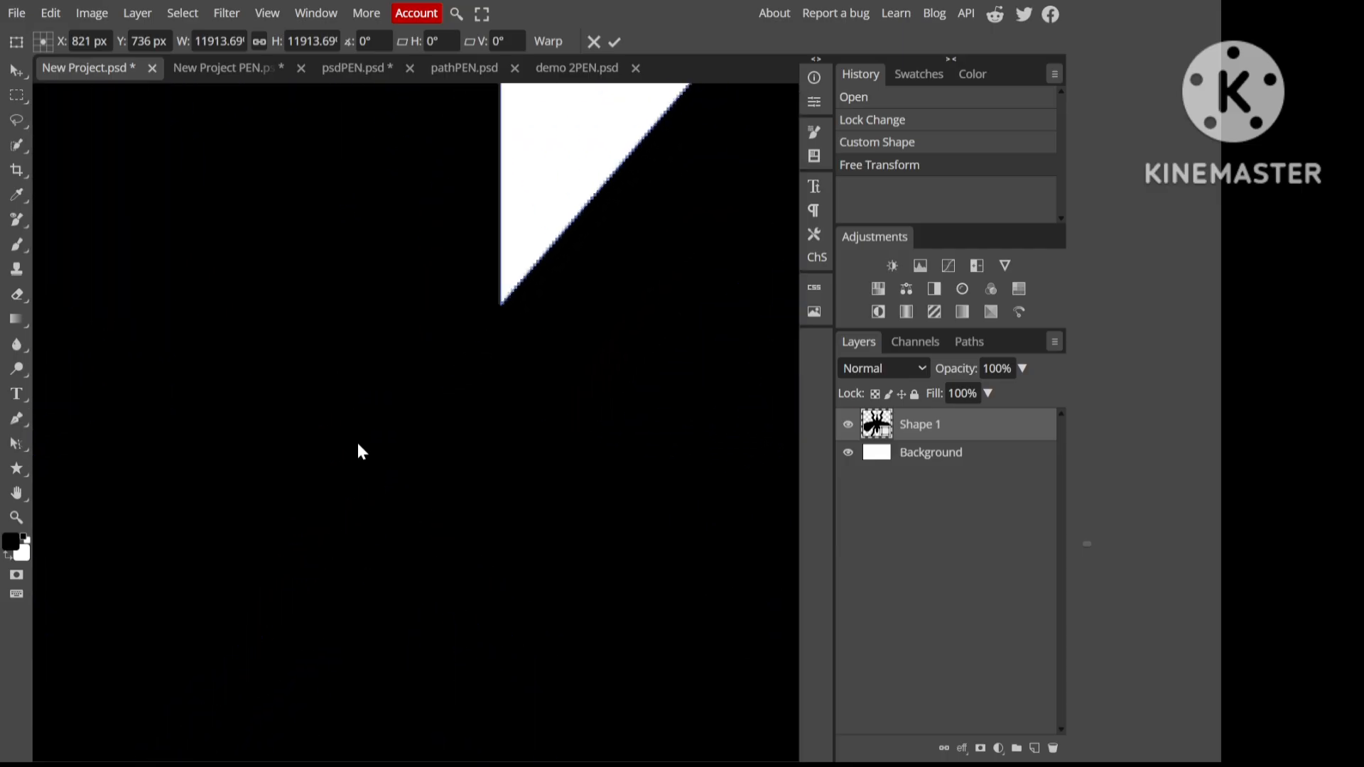
scroll(359, 451, "down", 1)
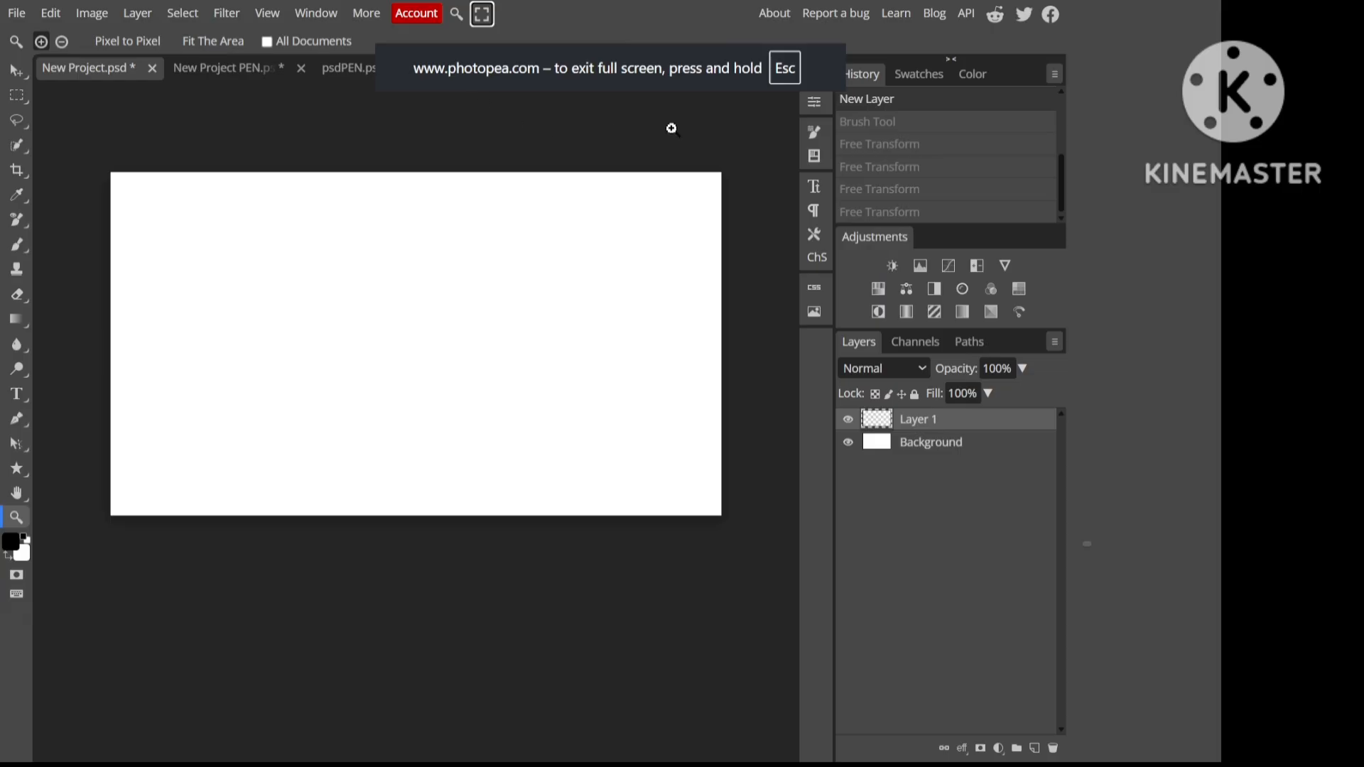
Step: Draw the mosquito custom shape on Layer 1 in Pixels mode, filling much of the canvas's left half
key("v")
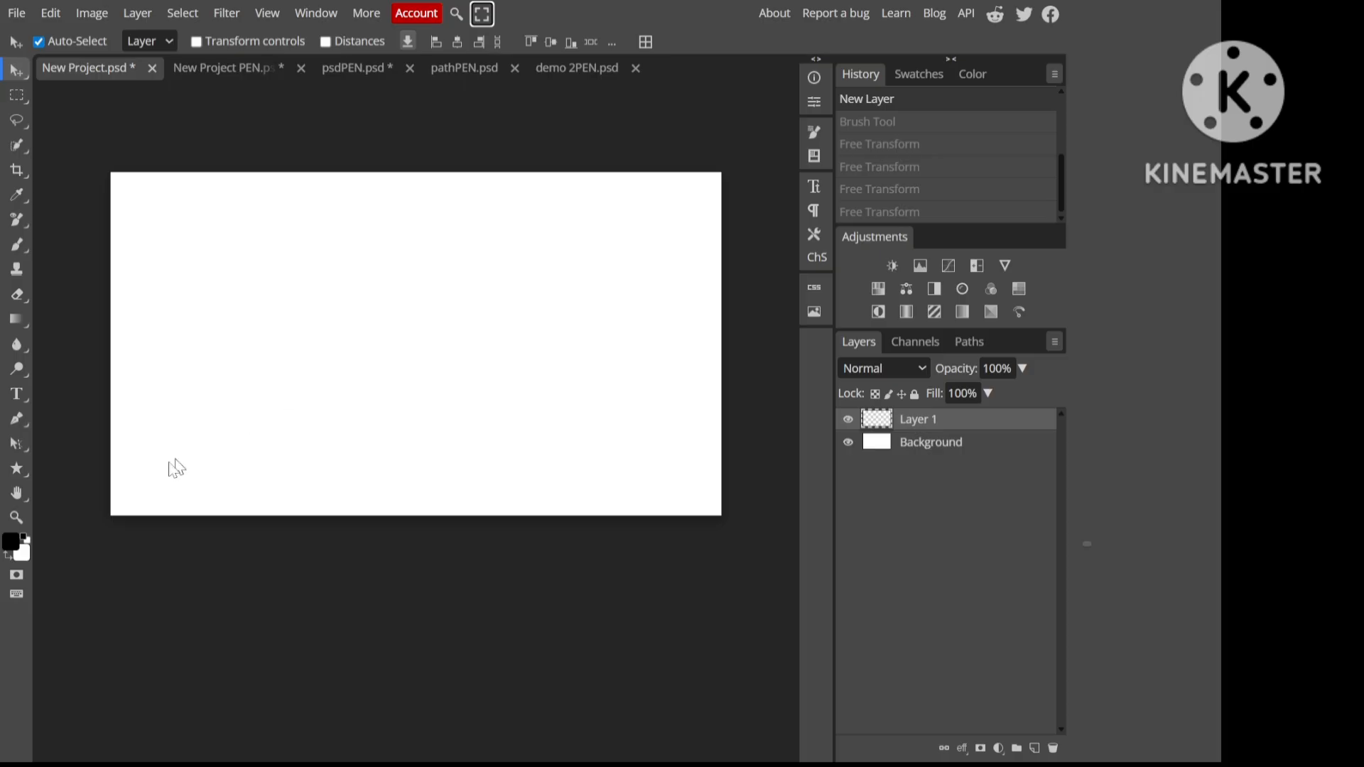
left_click(24, 466)
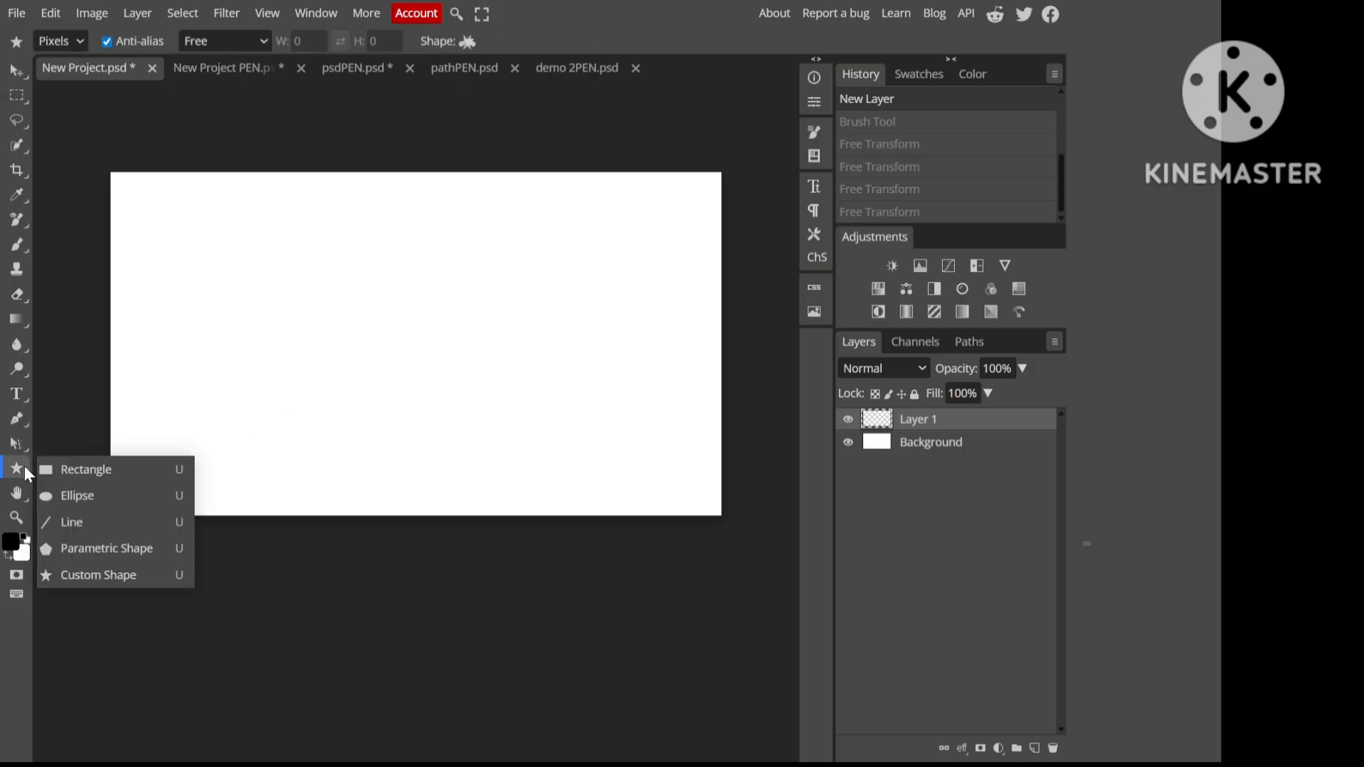
left_click(90, 581)
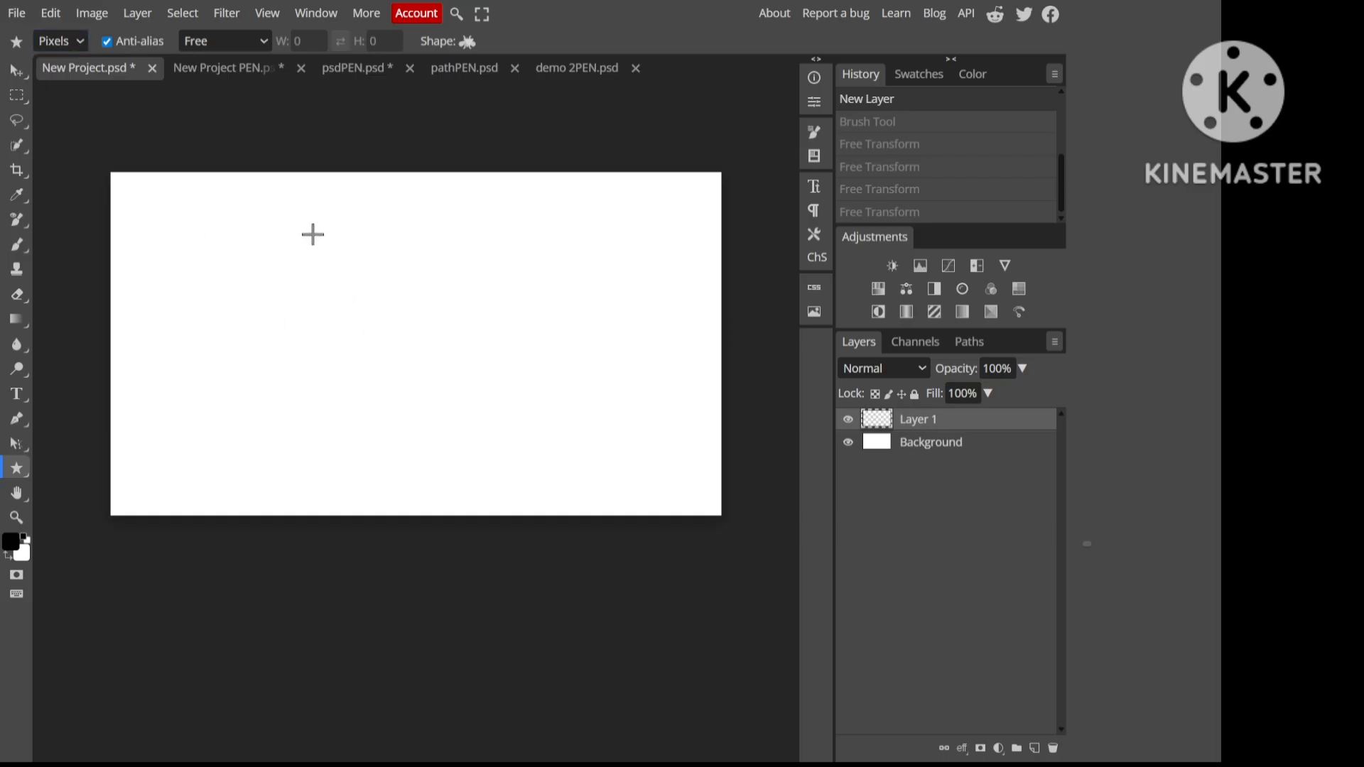
scroll(313, 235, "up", 1)
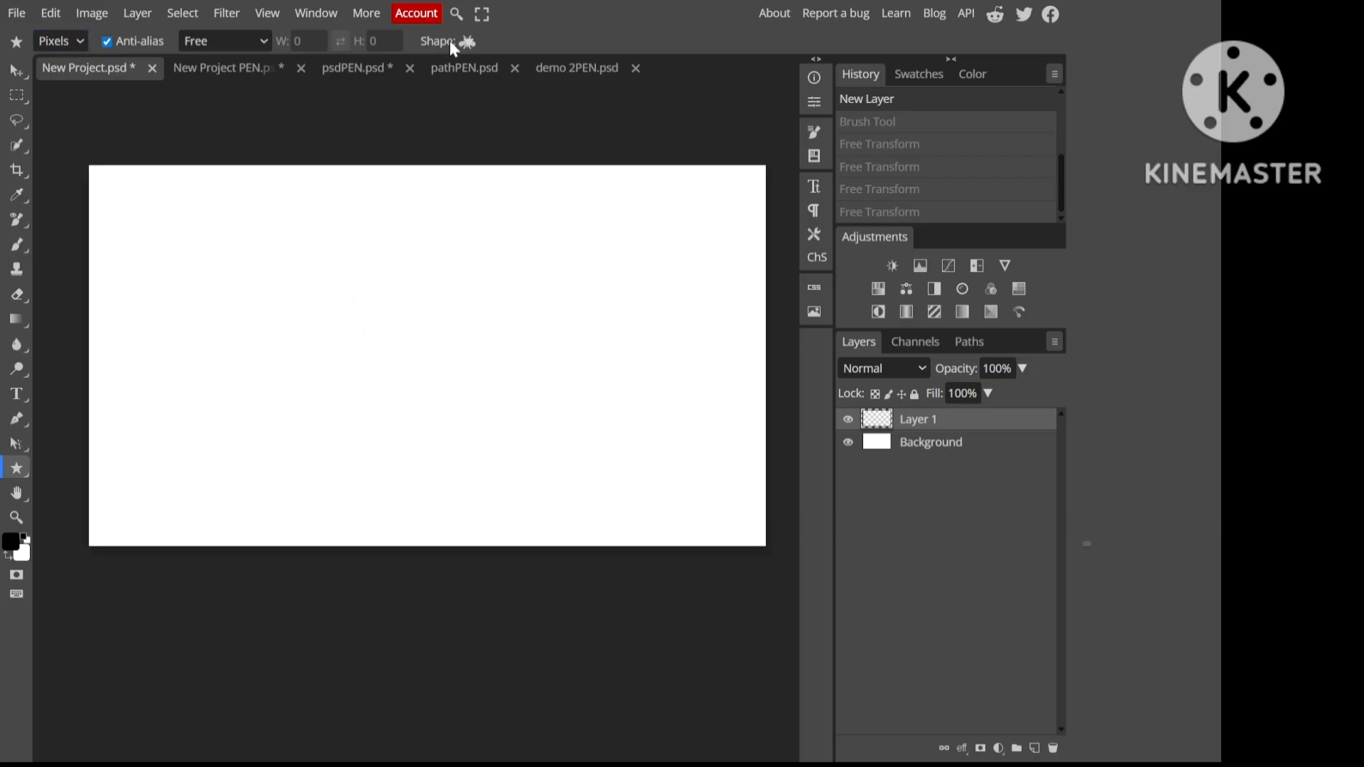
left_click(468, 42)
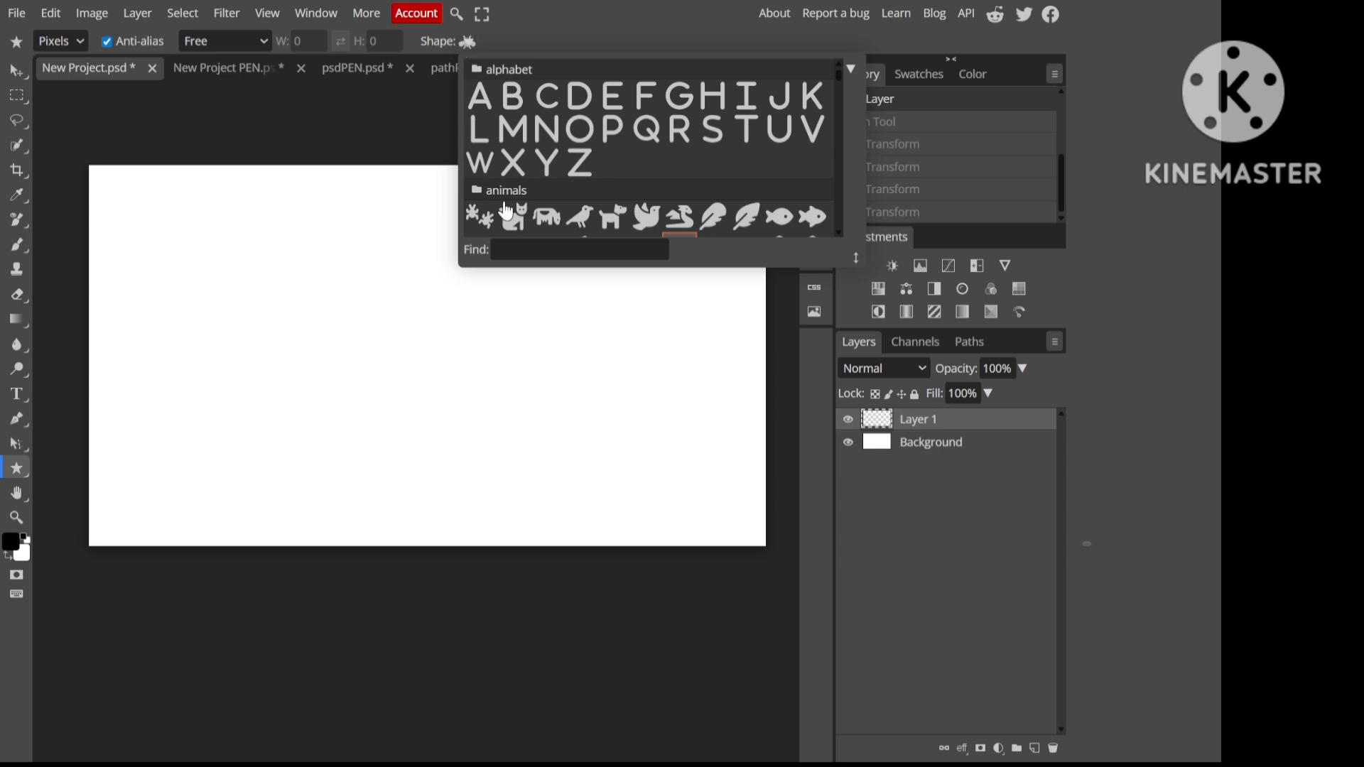
left_click_drag(217, 267, 449, 487)
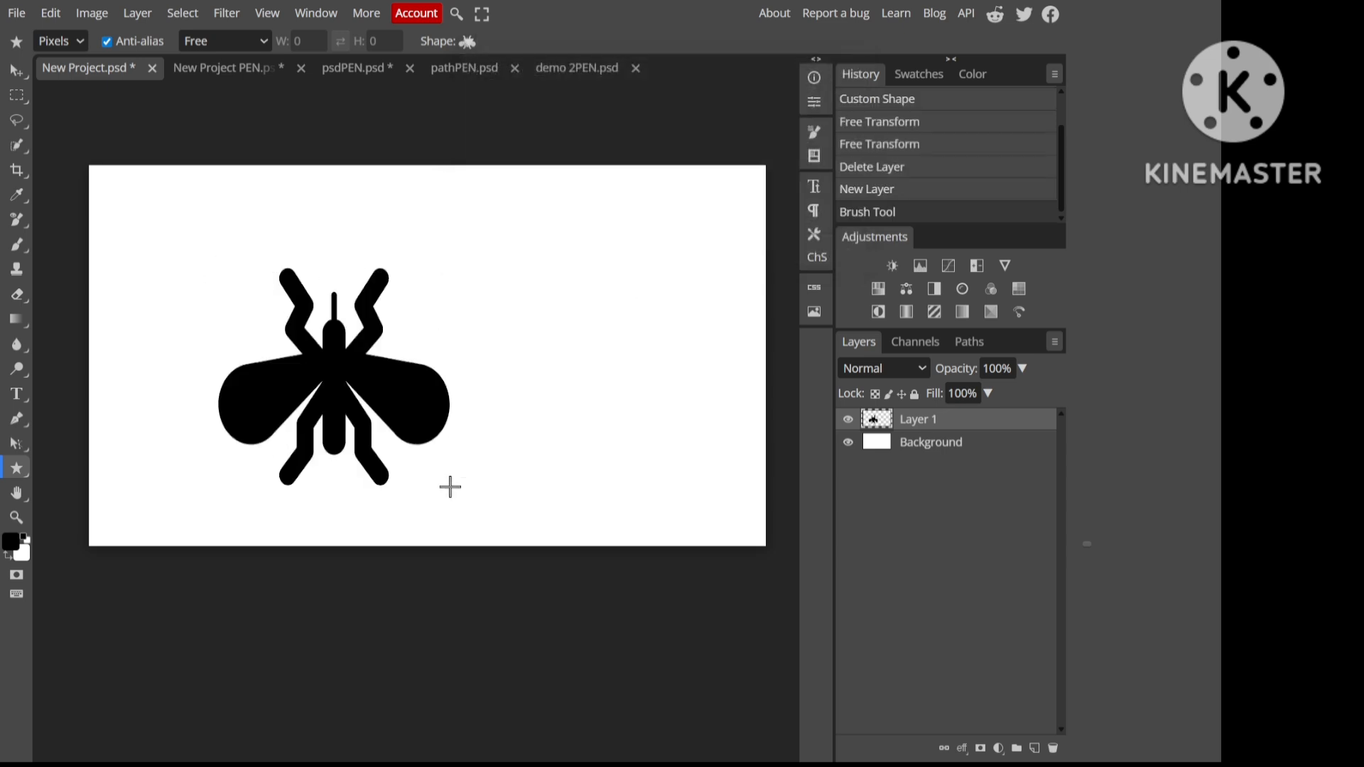
Step: Free-transform the pixel mosquito on Layer 1 up to about 252% and move it to about X 814 px, Y 853 px
key("ctrl+alt+t")
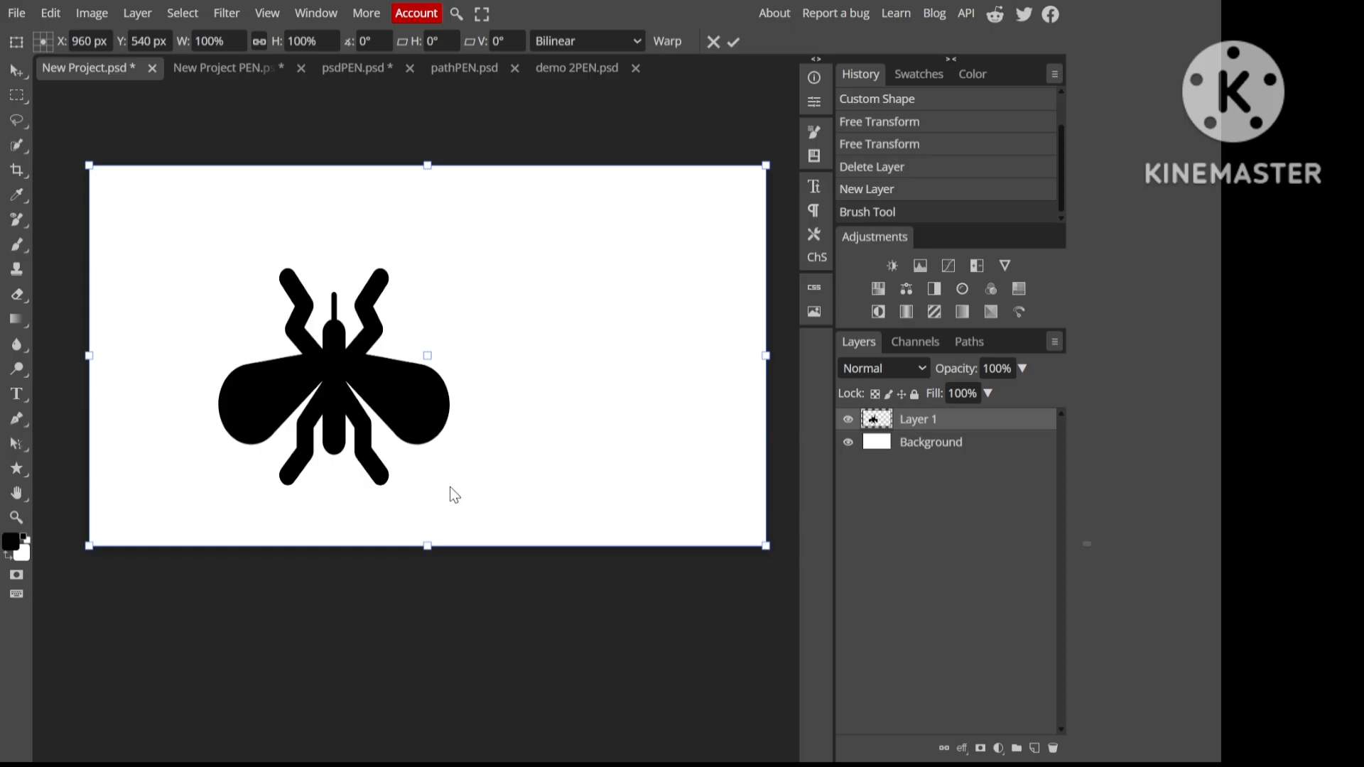
key("Return")
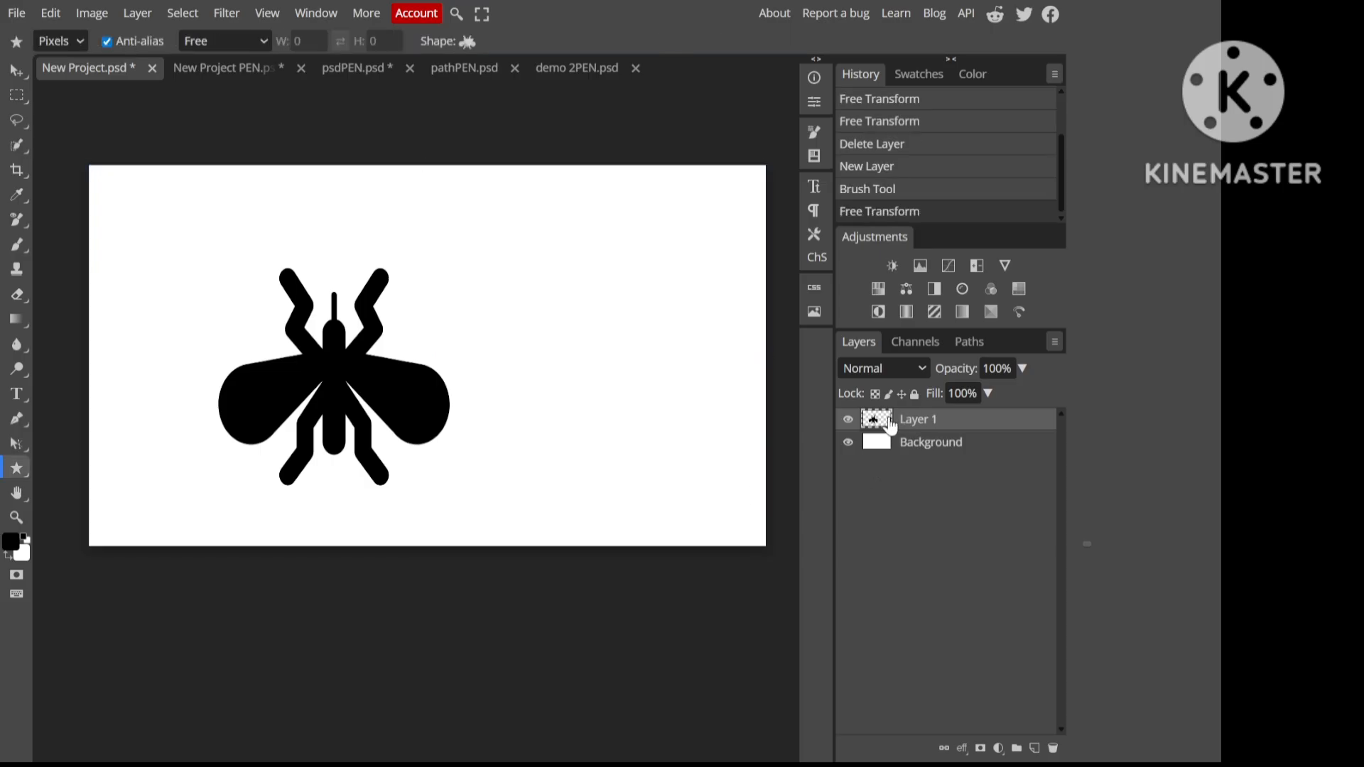
key("ctrl+alt+t")
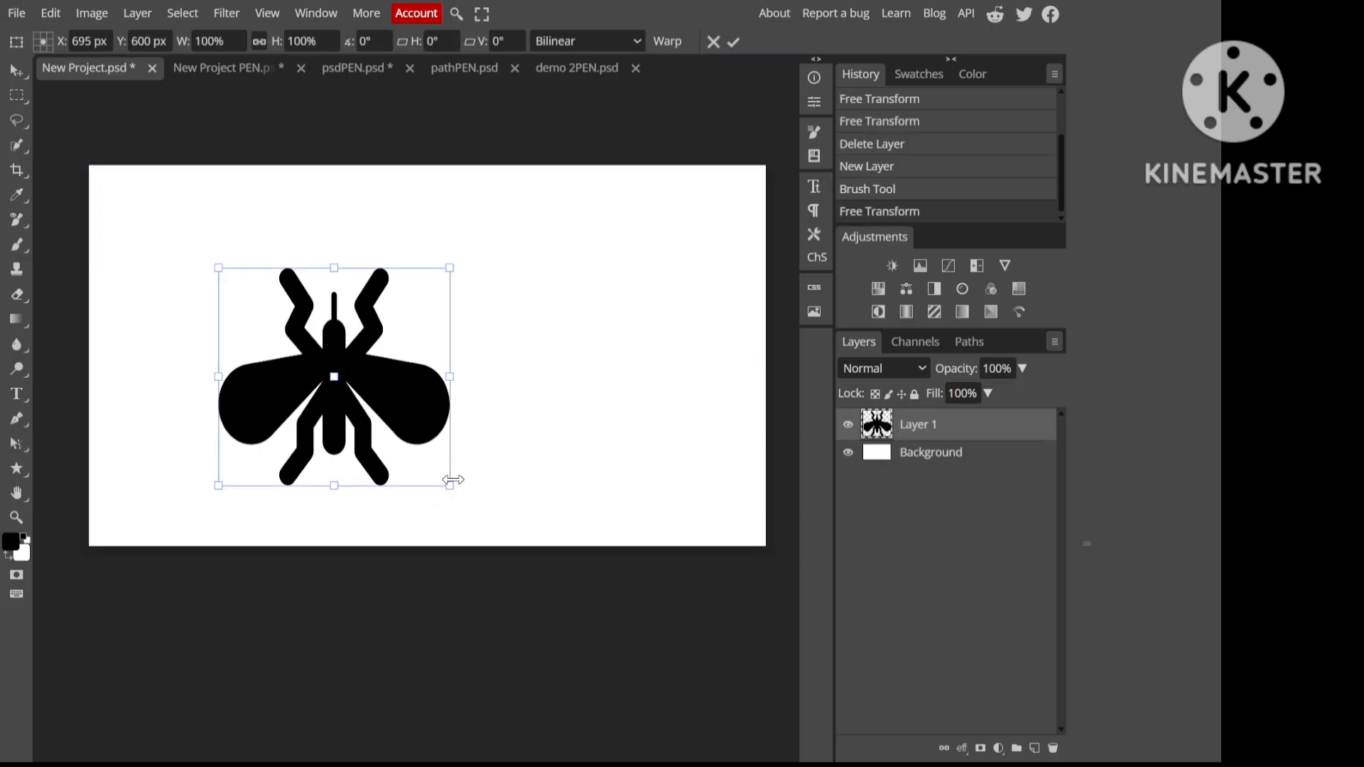
left_click_drag(446, 489, 855, 763)
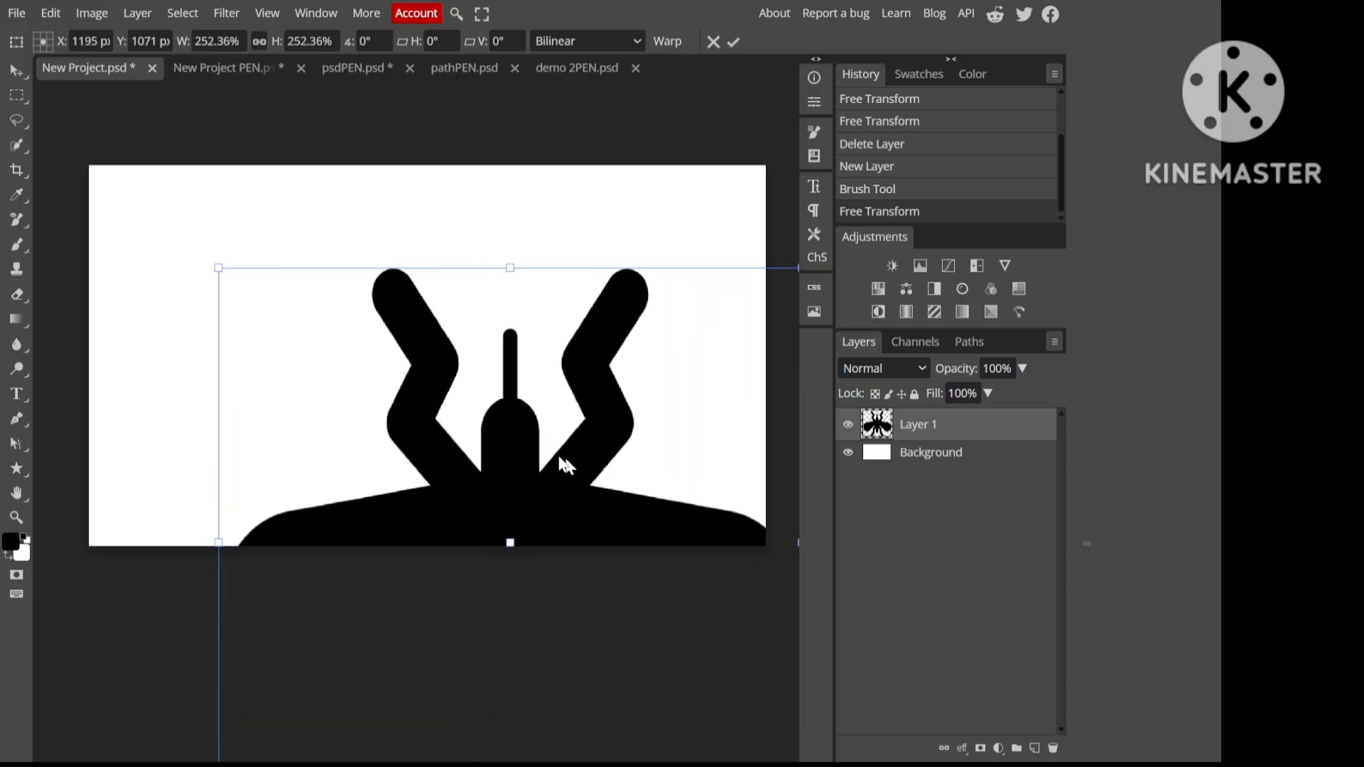
left_click_drag(566, 466, 435, 387)
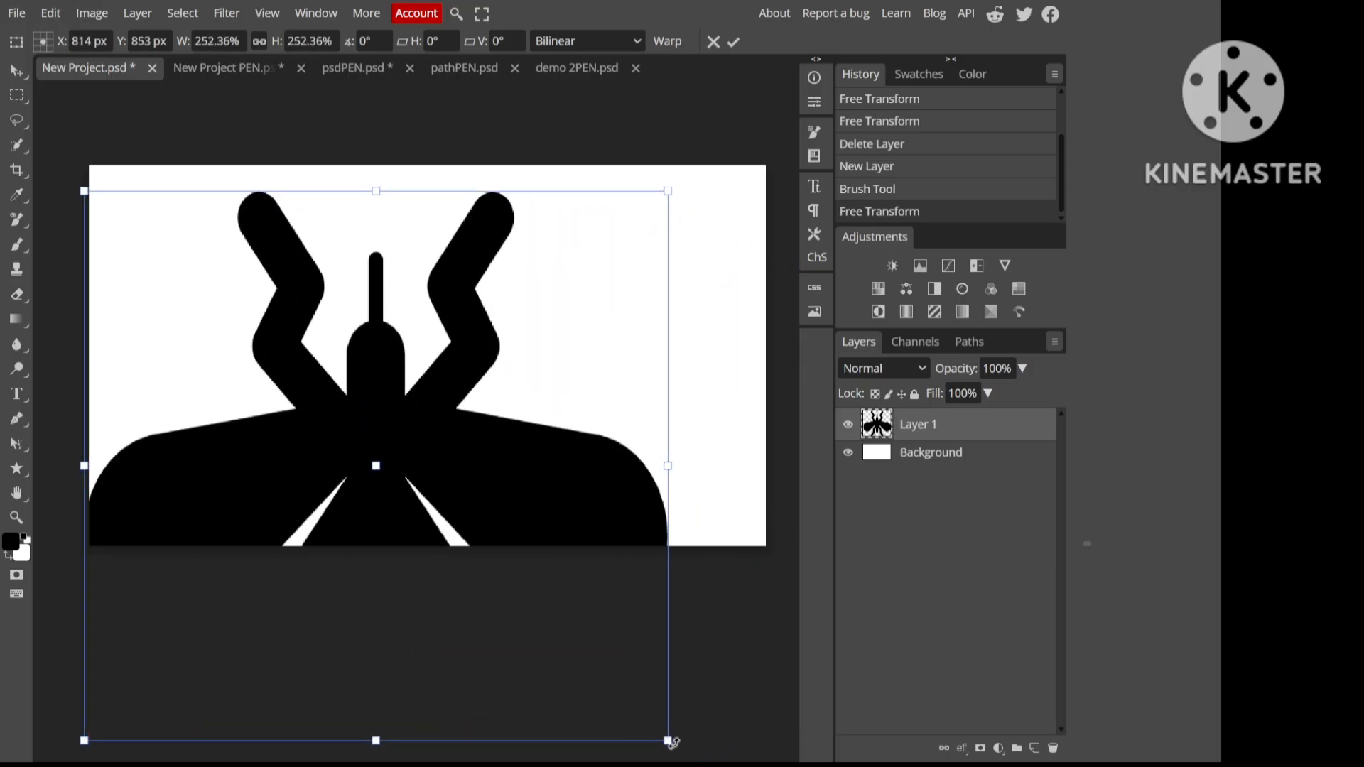
Step: Shrink the pixel mosquito to about 26%, reposition it near the upper left of the canvas, reduce it to a tiny size and apply
left_click_drag(670, 739, 261, 256)
left_click_drag(121, 226, 321, 276)
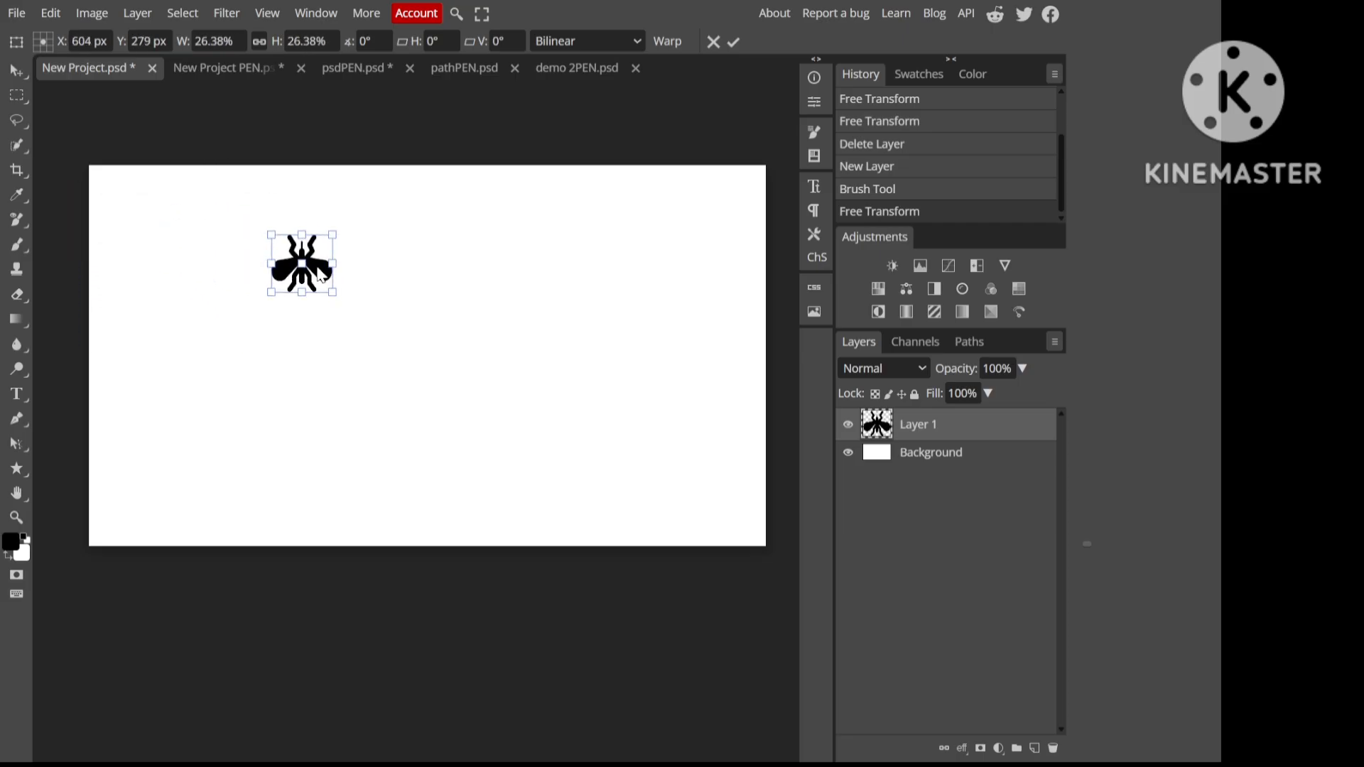
scroll(332, 287, "right", 1)
scroll(332, 286, "down", 1)
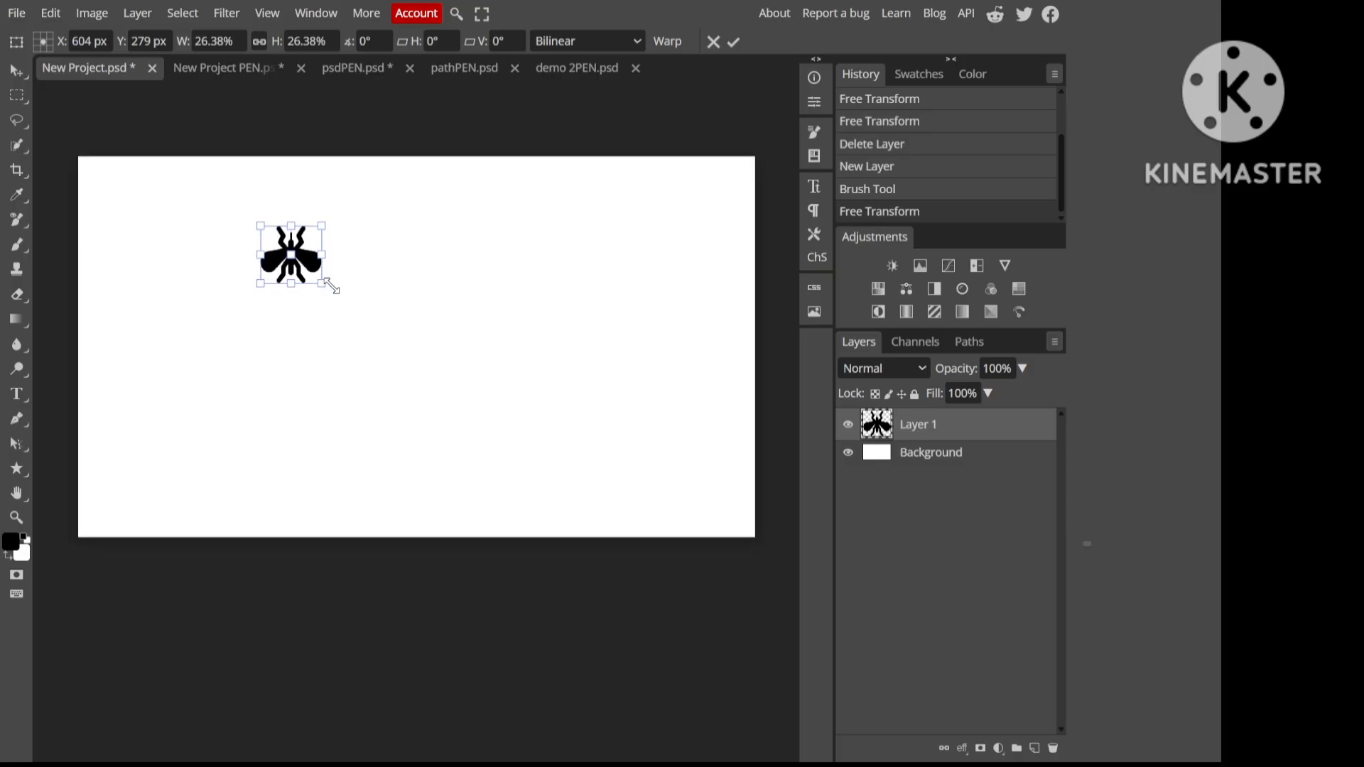
left_click_drag(318, 288, 262, 243)
key("Return")
Step: Free-transform the tiny pixel mosquito up to about 2403%, move it to about X 924 px, Y 540 px, and apply
key("u")
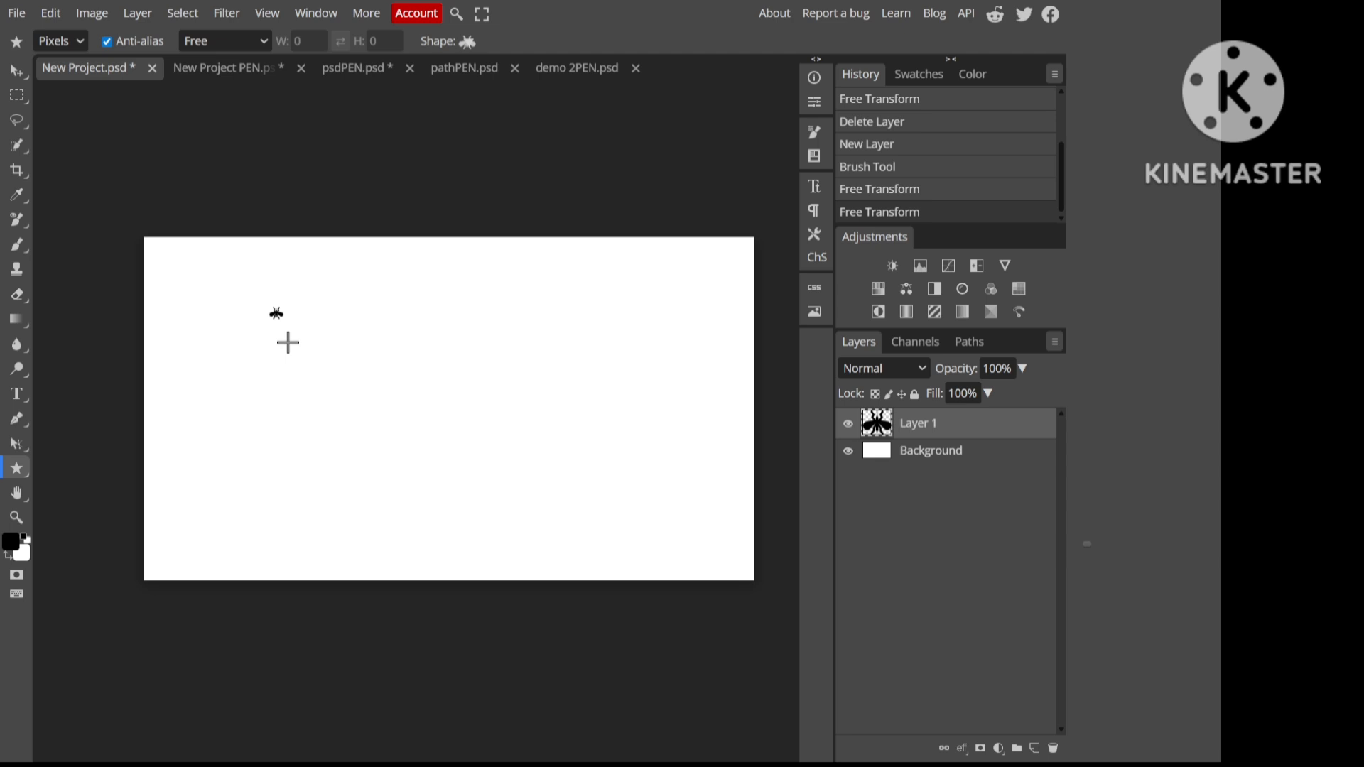
key("ctrl+alt+t")
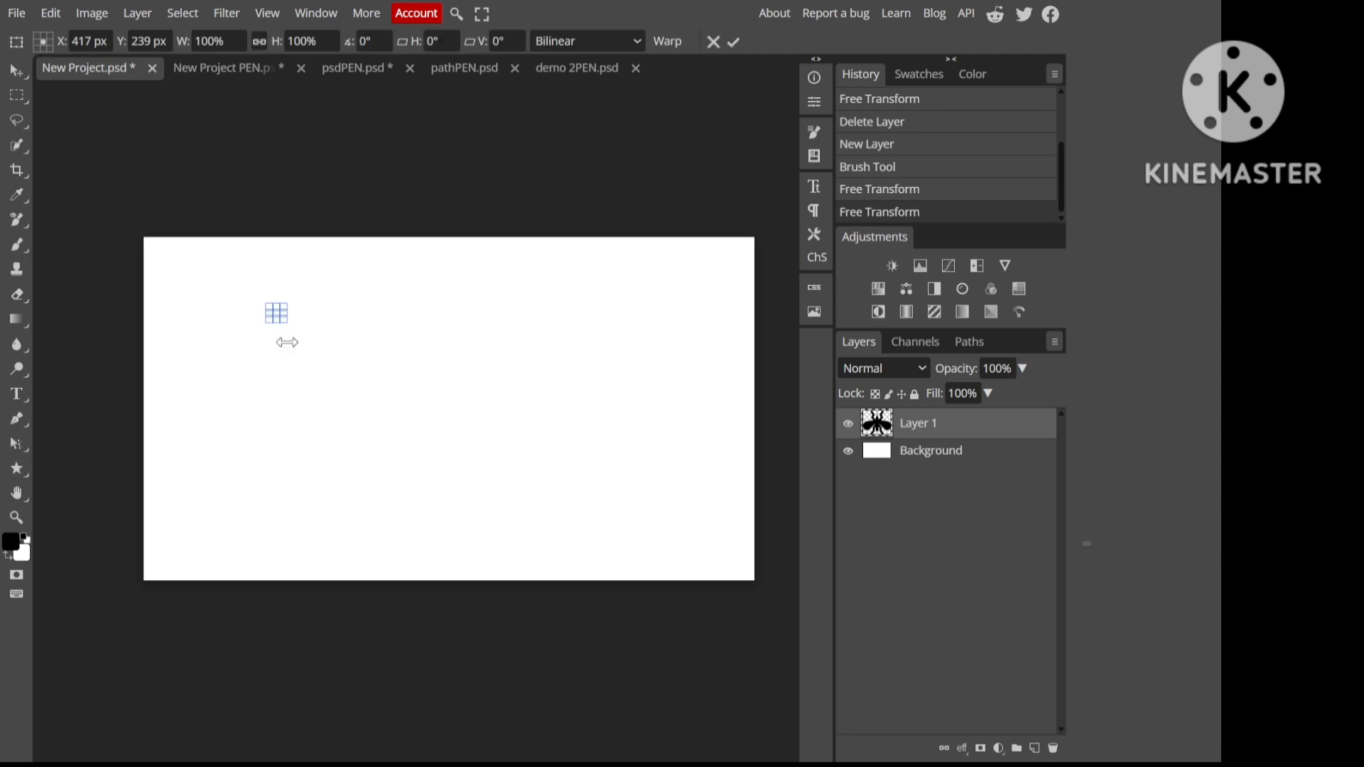
left_click_drag(285, 318, 636, 569)
scroll(547, 466, "down", 2)
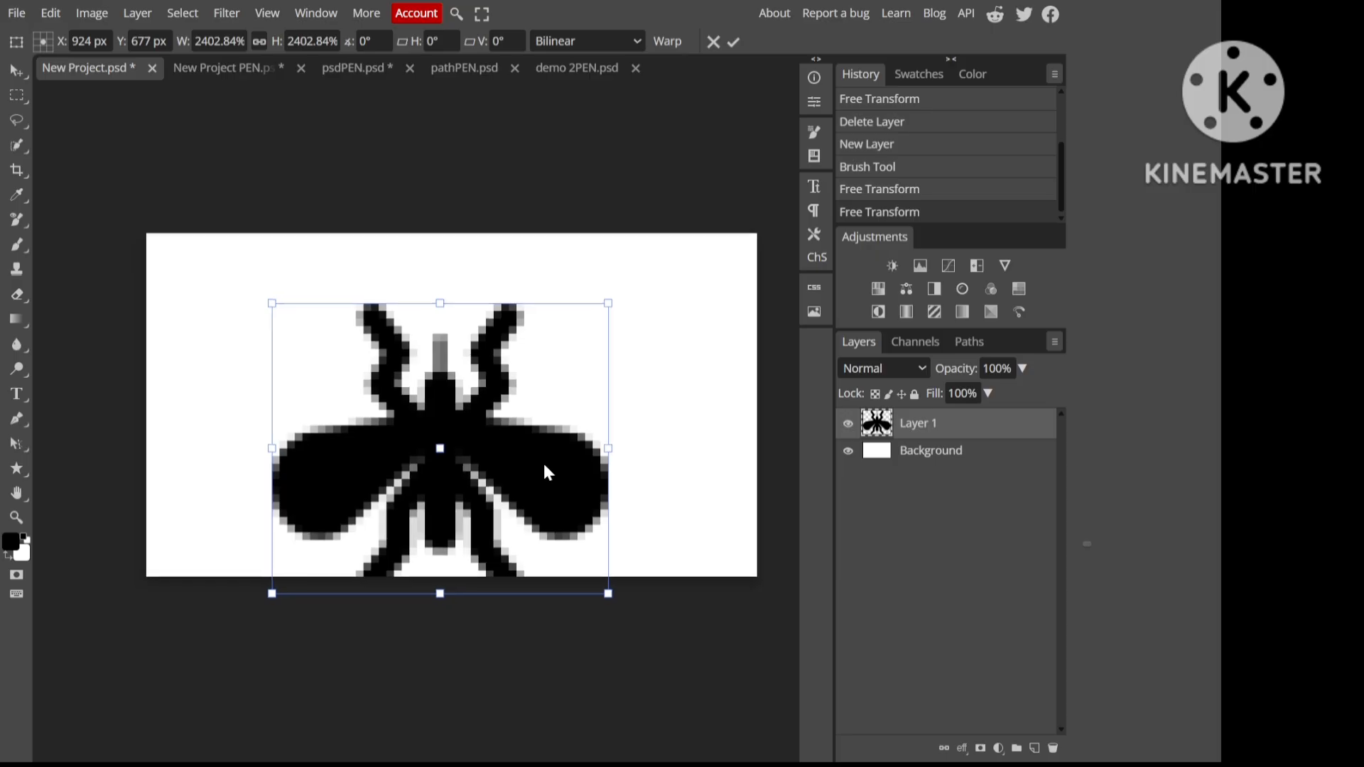
left_click_drag(544, 466, 544, 425)
scroll(545, 425, "up", 1)
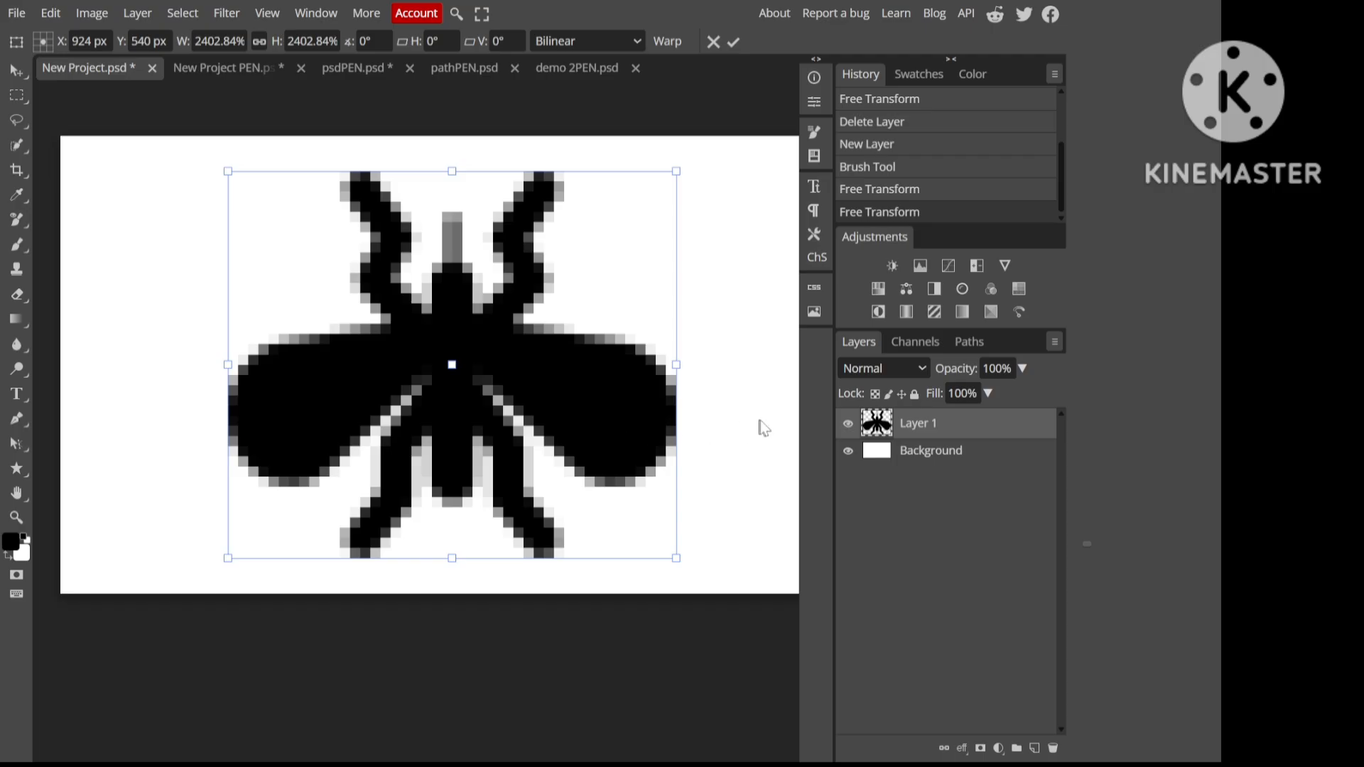
key("Return")
key("g")
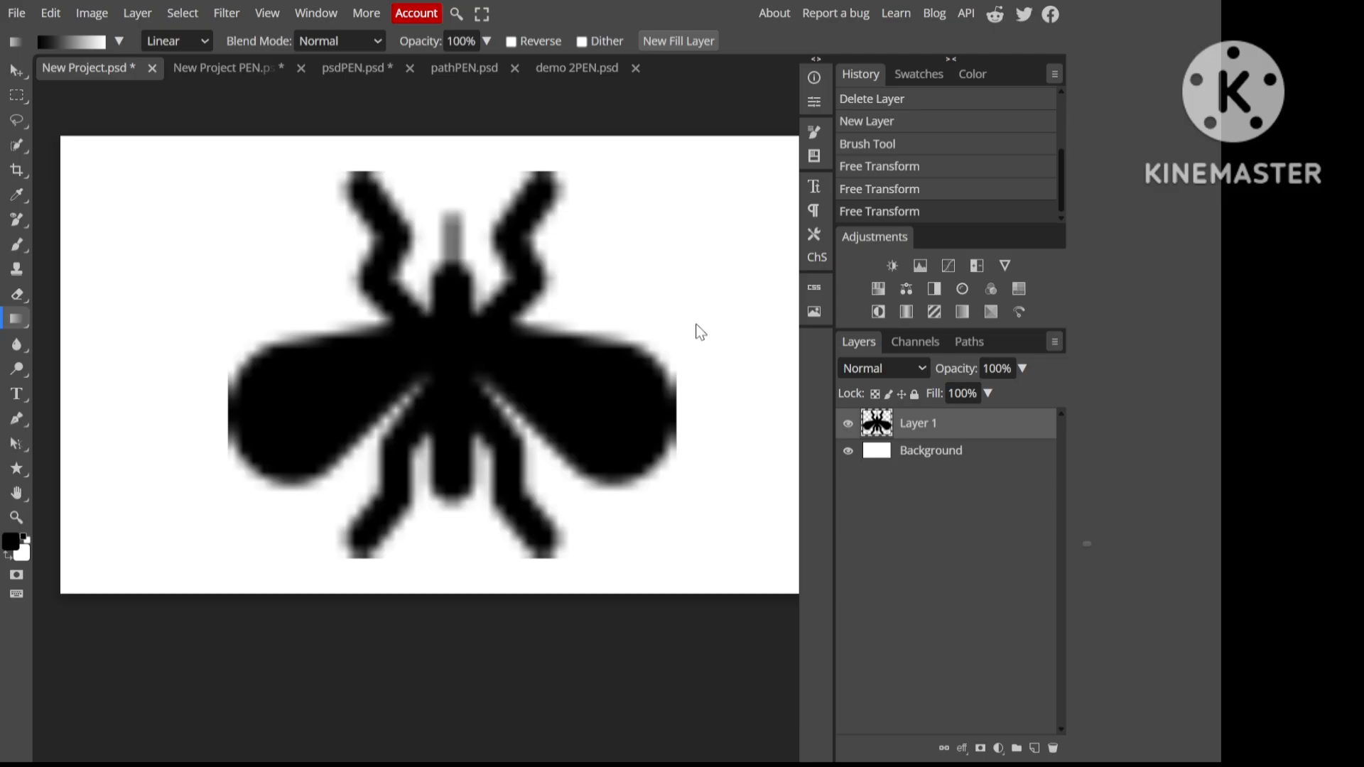
Step: Free-transform the pixel mosquito up to about 181%, shrink it to about 95% at about X 1000 px, Y 528 px, and enlarge it slightly
key("ctrl+alt+t")
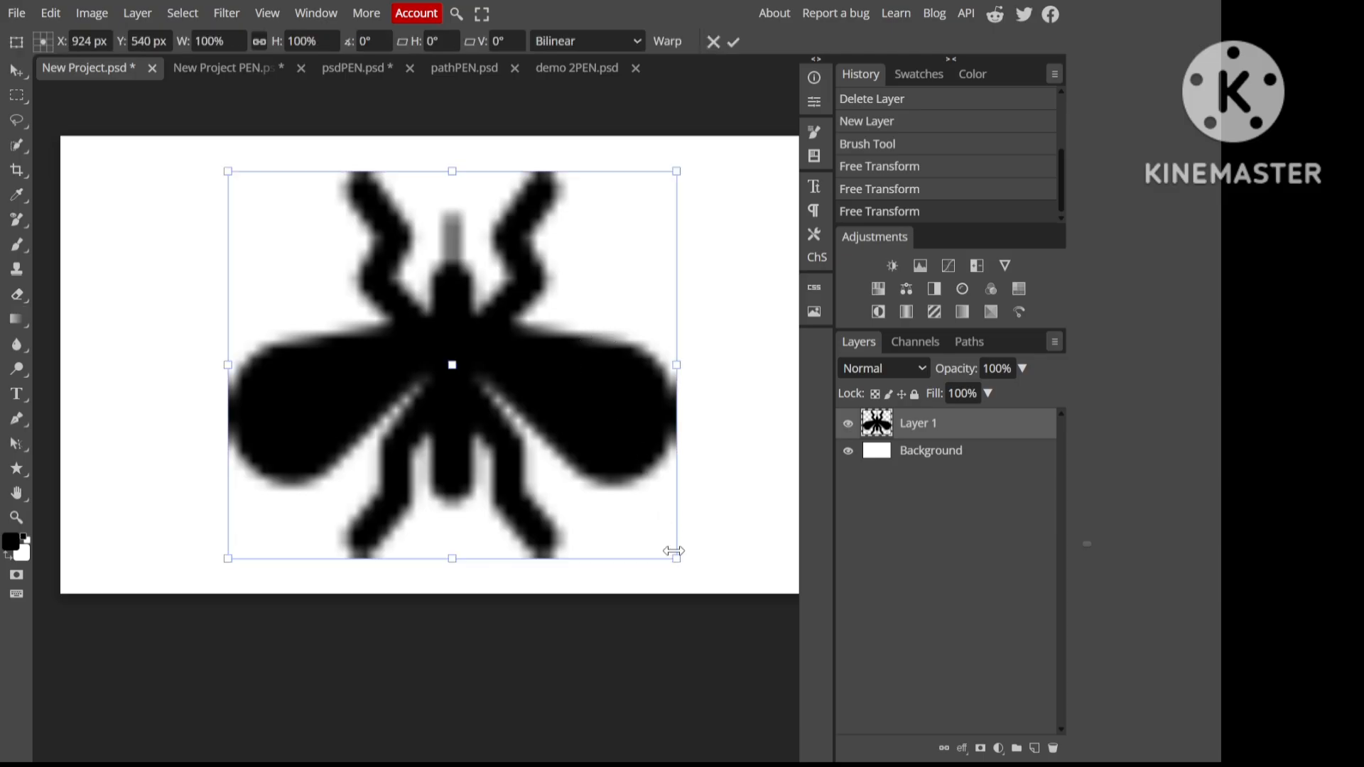
left_click_drag(674, 553, 1046, 764)
left_click_drag(638, 476, 427, 412)
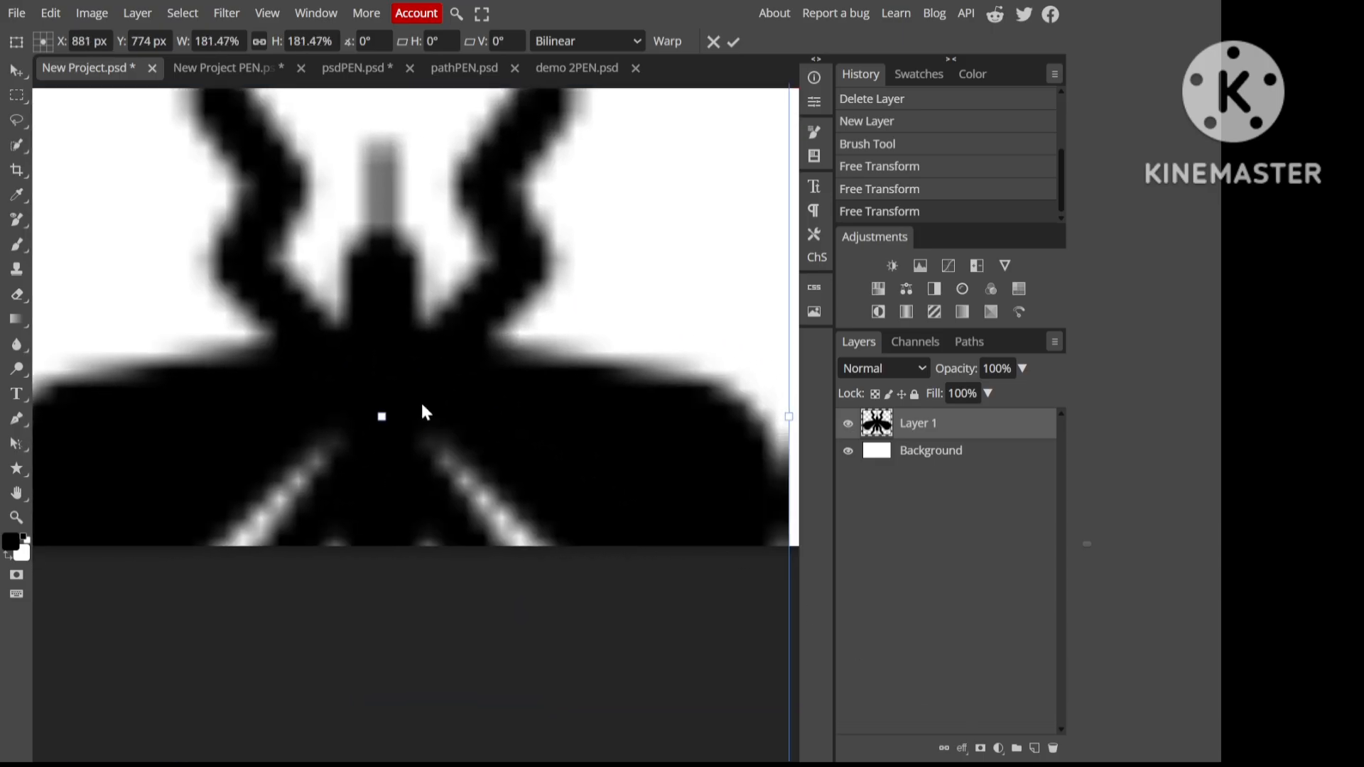
scroll(426, 413, "down", 1)
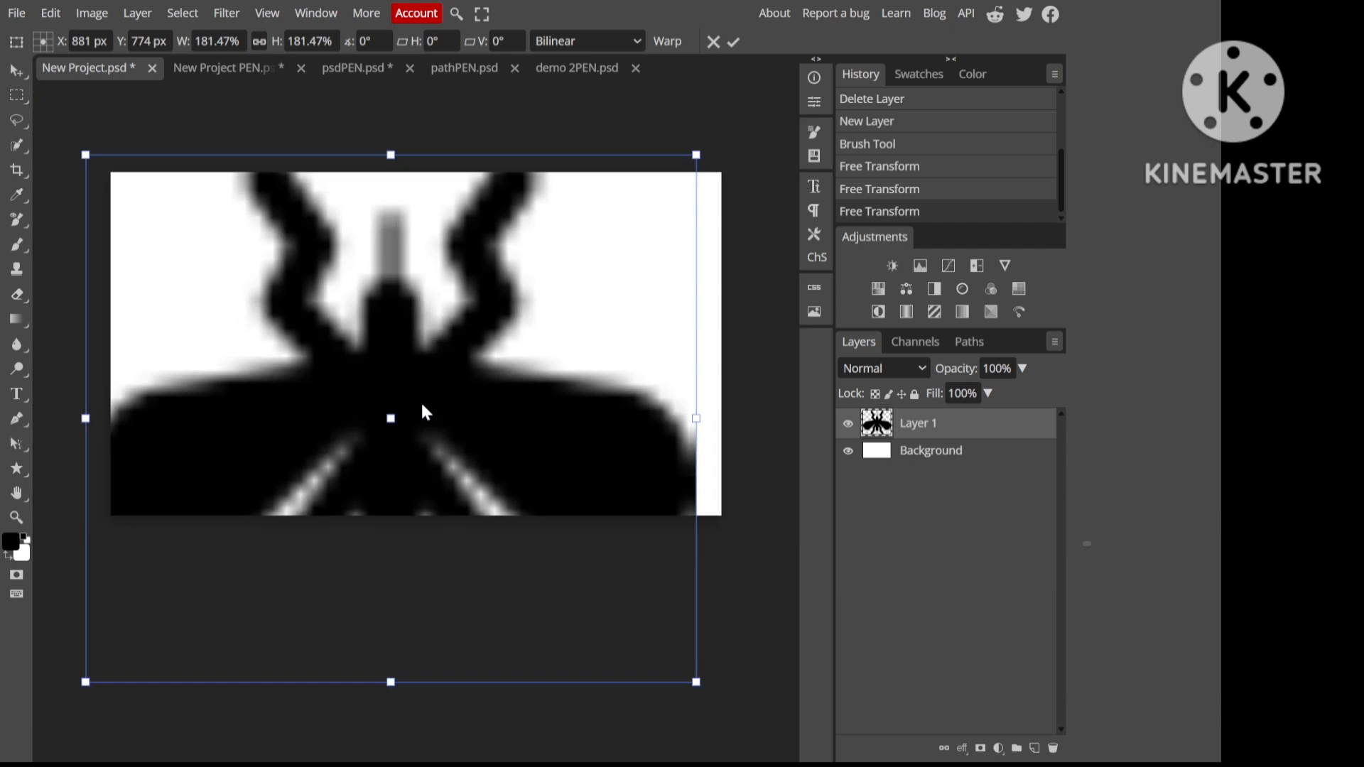
left_click_drag(693, 683, 405, 430)
left_click_drag(317, 293, 501, 341)
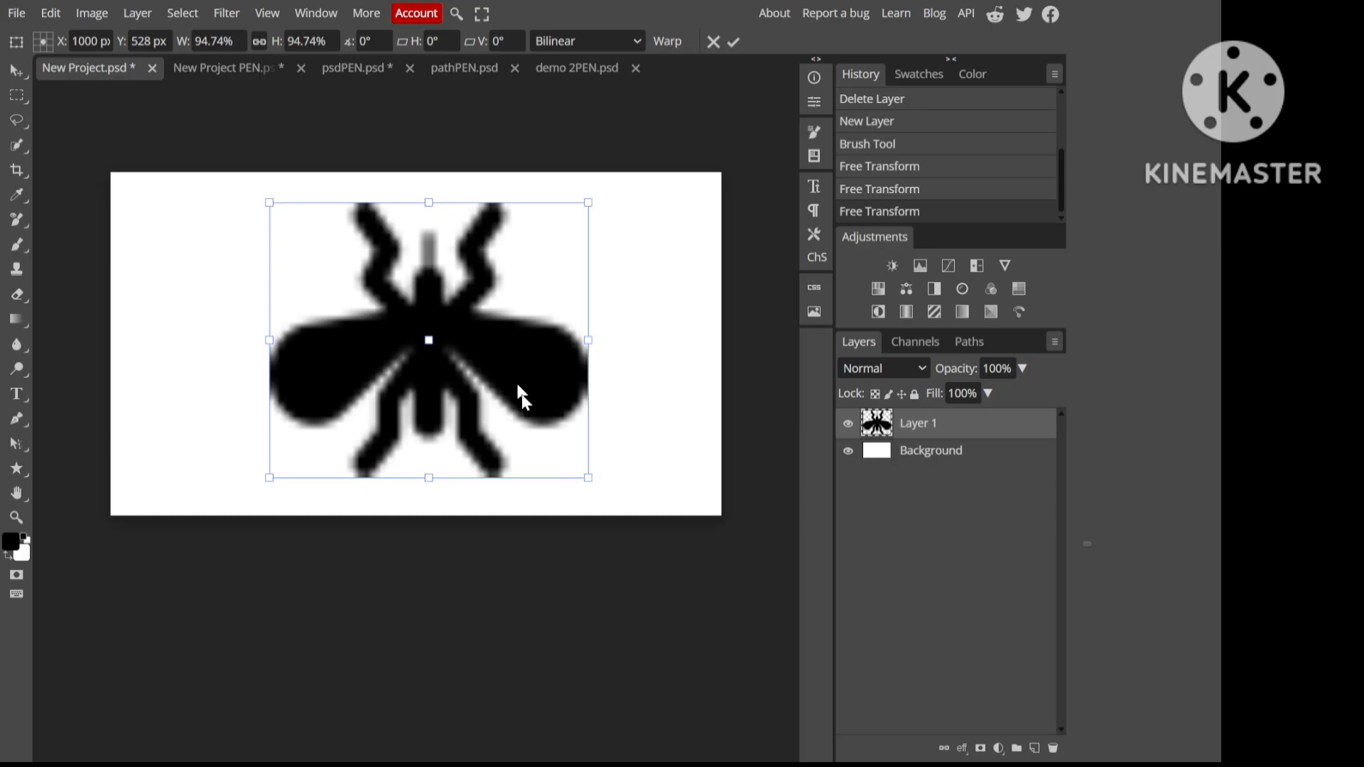
left_click_drag(589, 478, 618, 509)
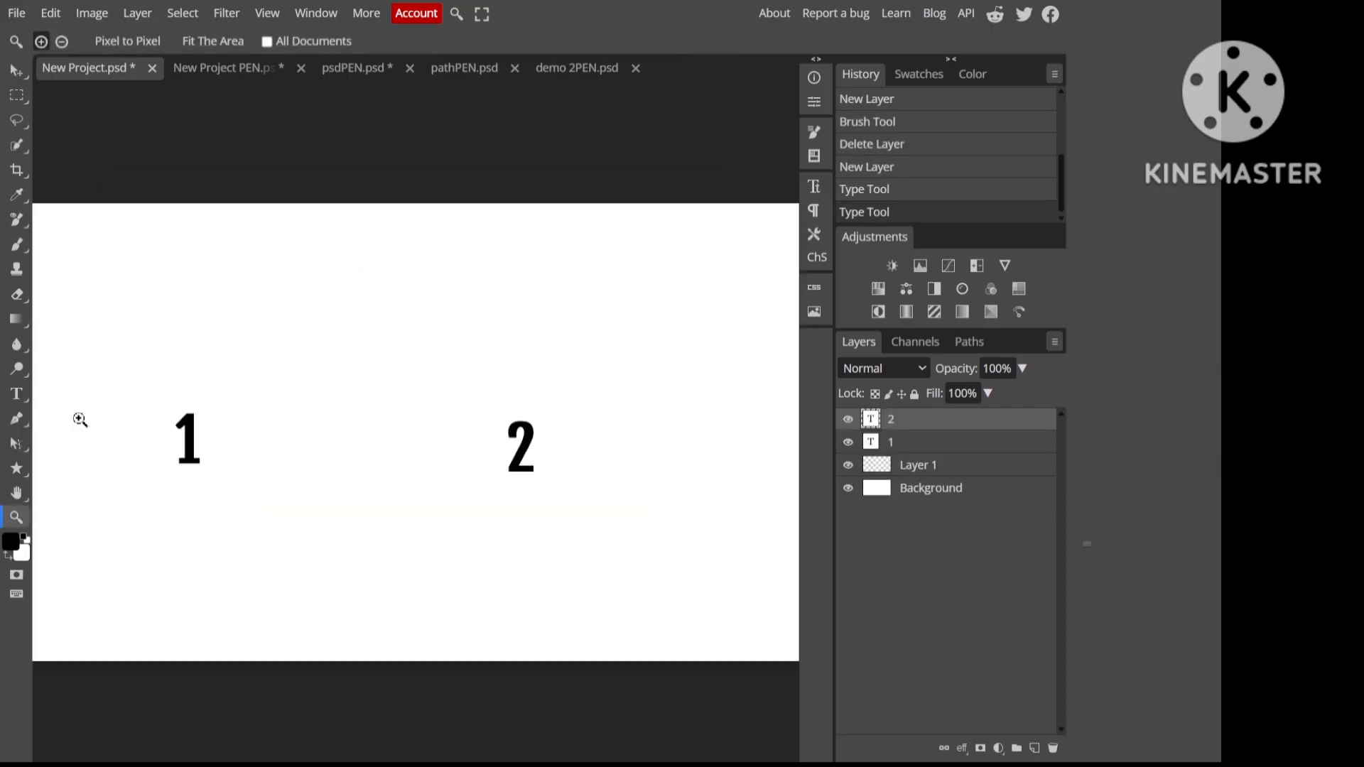
Step: Start a Pen path in Shape mode with a straight segment from above the 1 to above the 2
key("v")
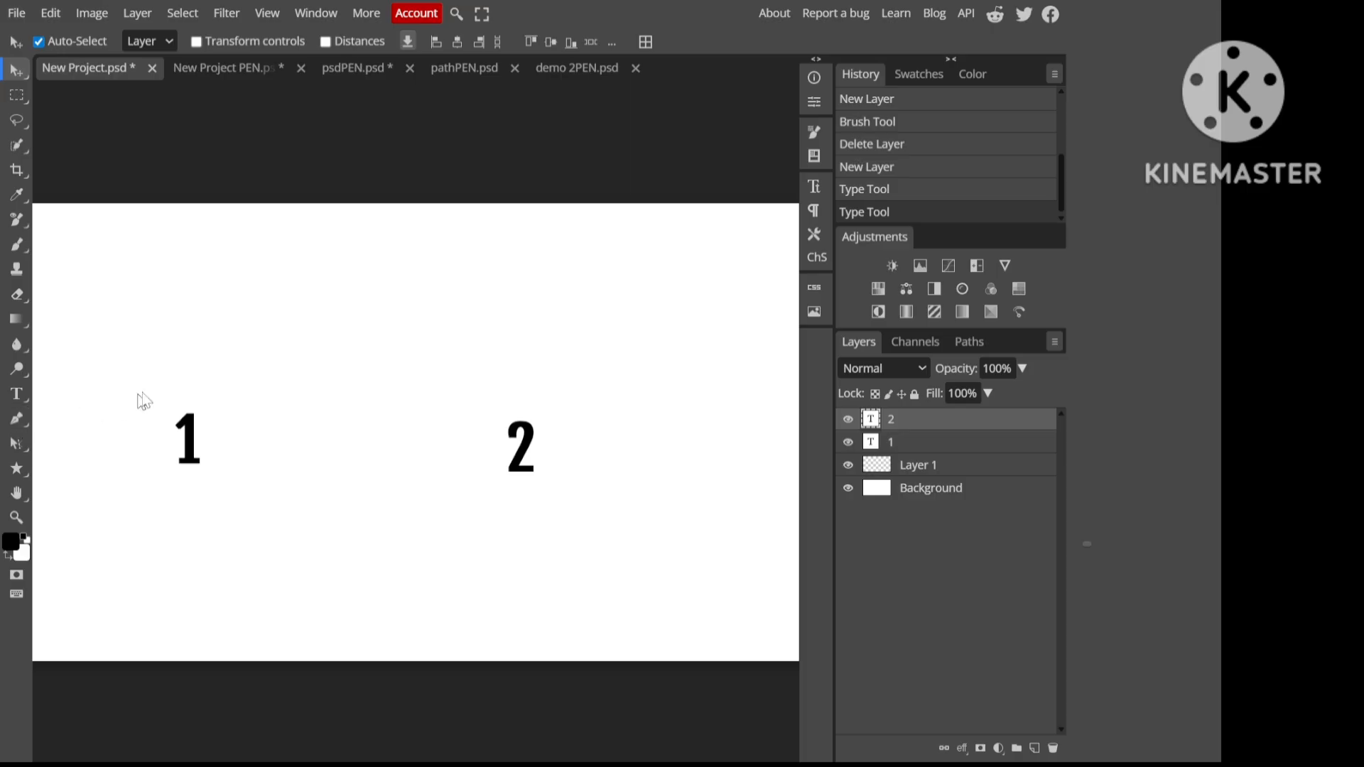
left_click(18, 419)
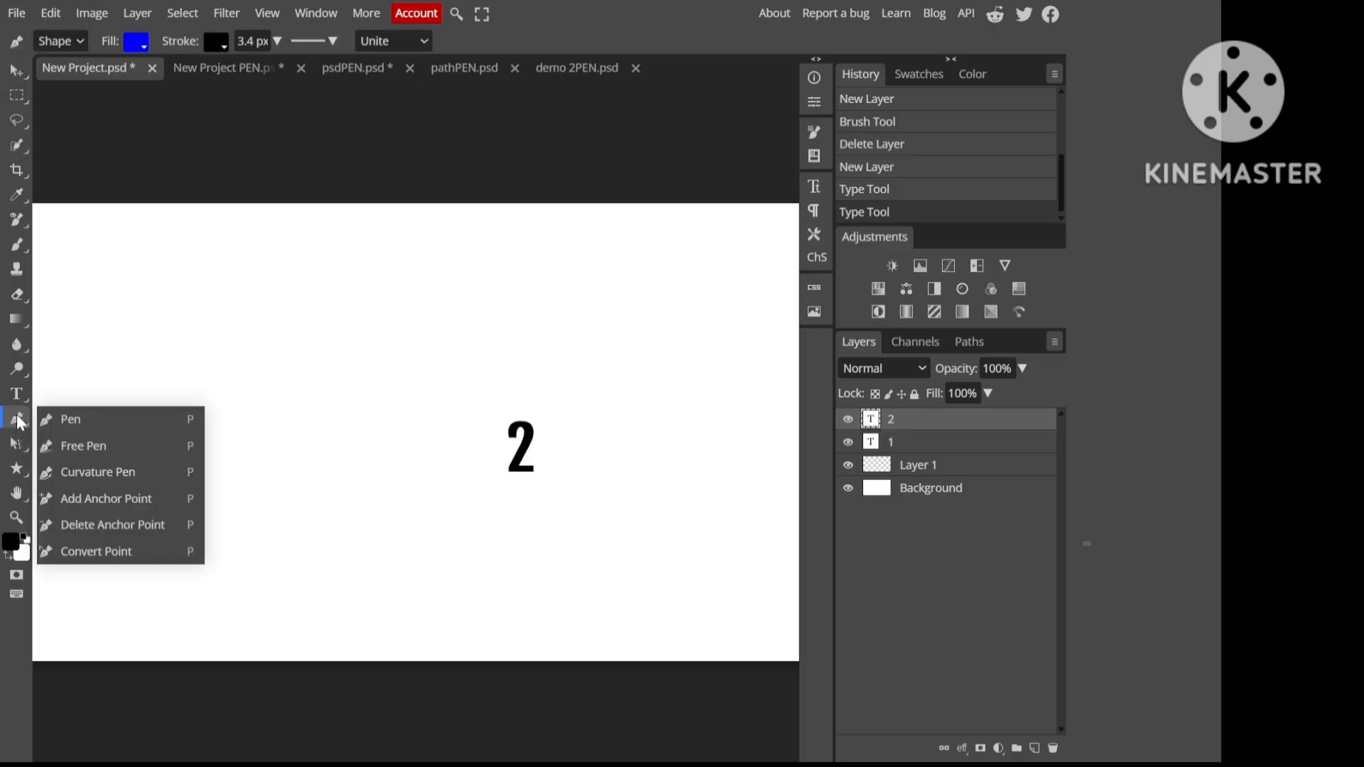
left_click(65, 419)
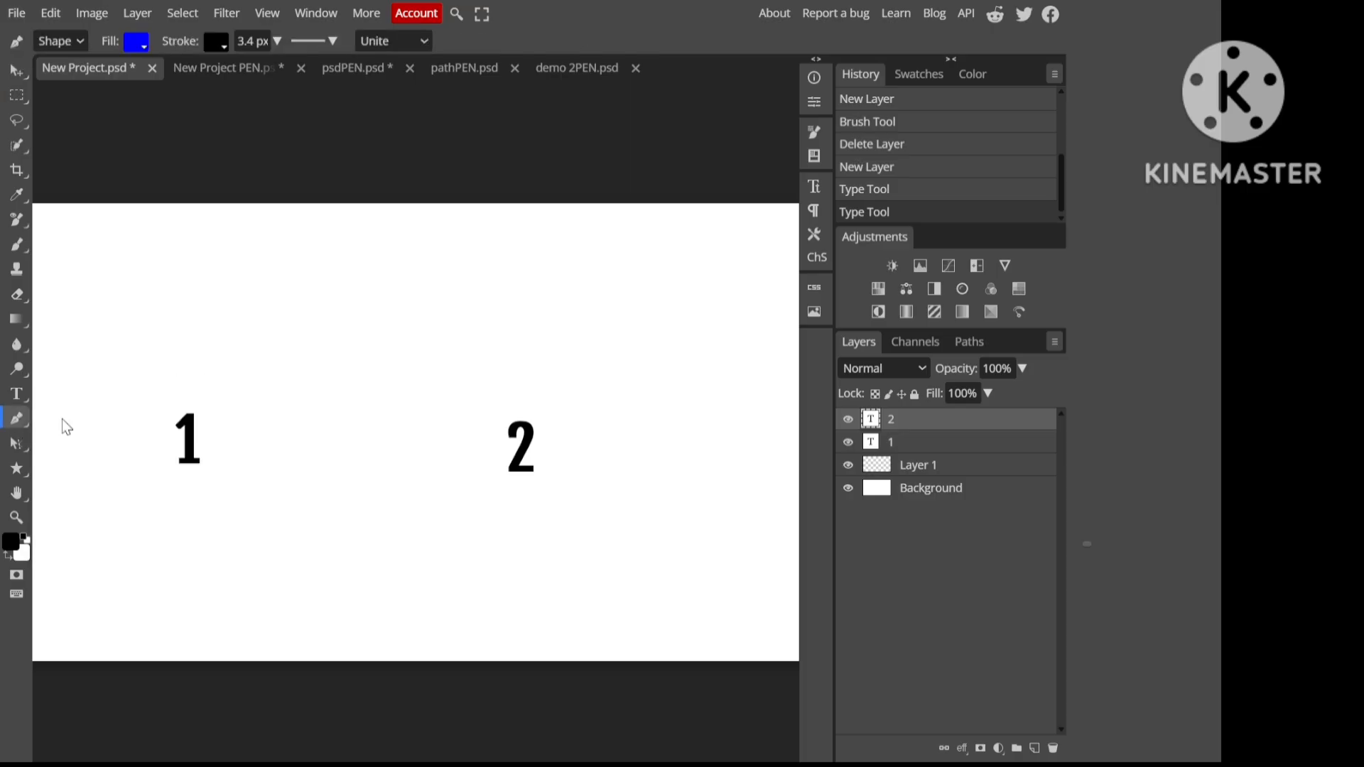
left_click(189, 382)
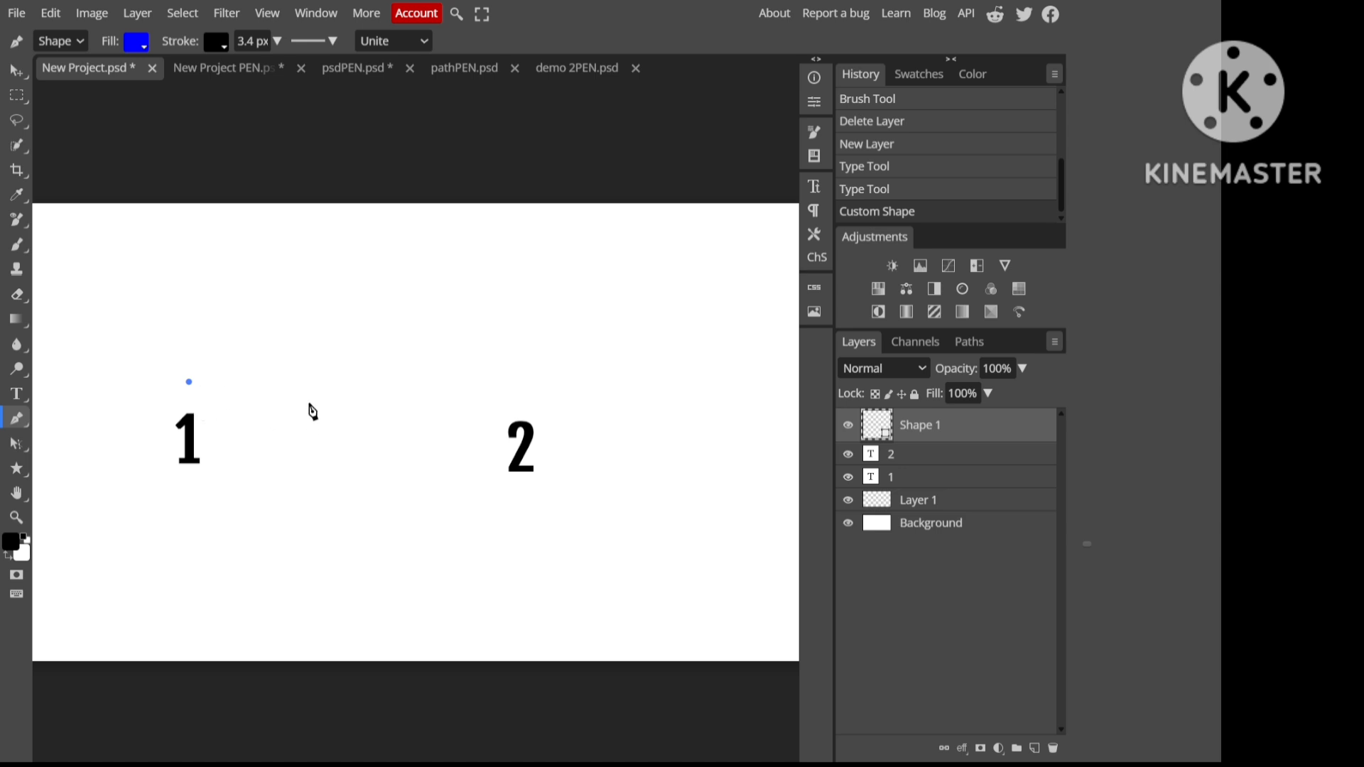
left_click(521, 379)
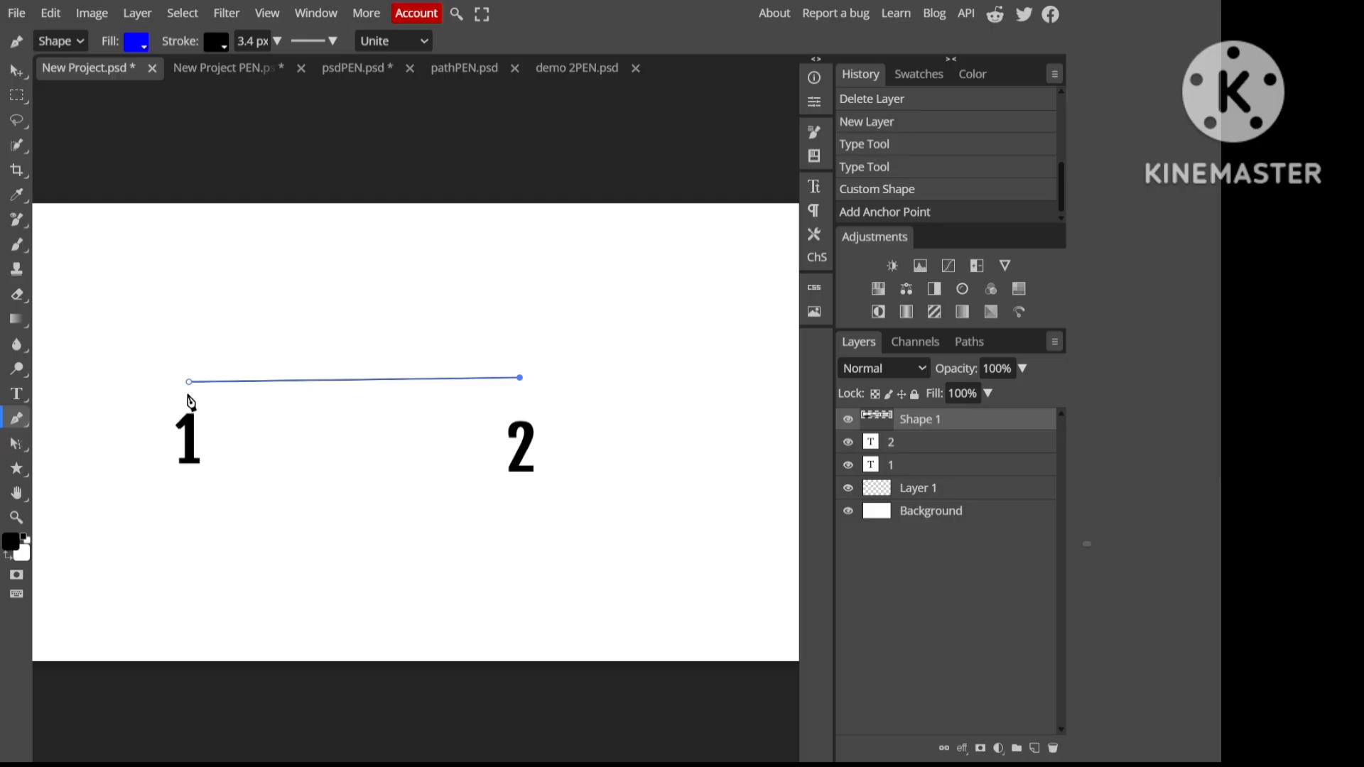
Step: Curve the path at the anchor above the 2, add a third anchor below and right of the 1, and close the path
key("ctrl+plus")
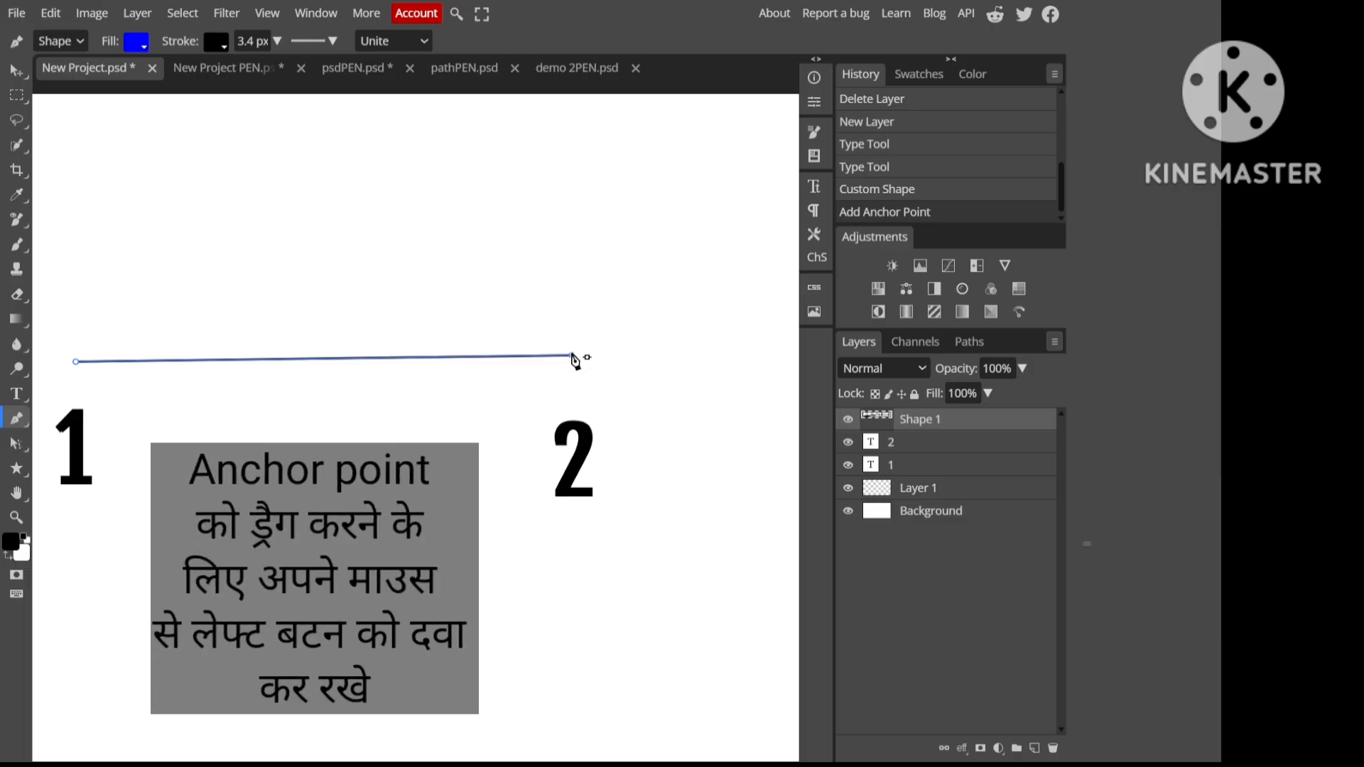
left_click_drag(574, 356, 744, 629)
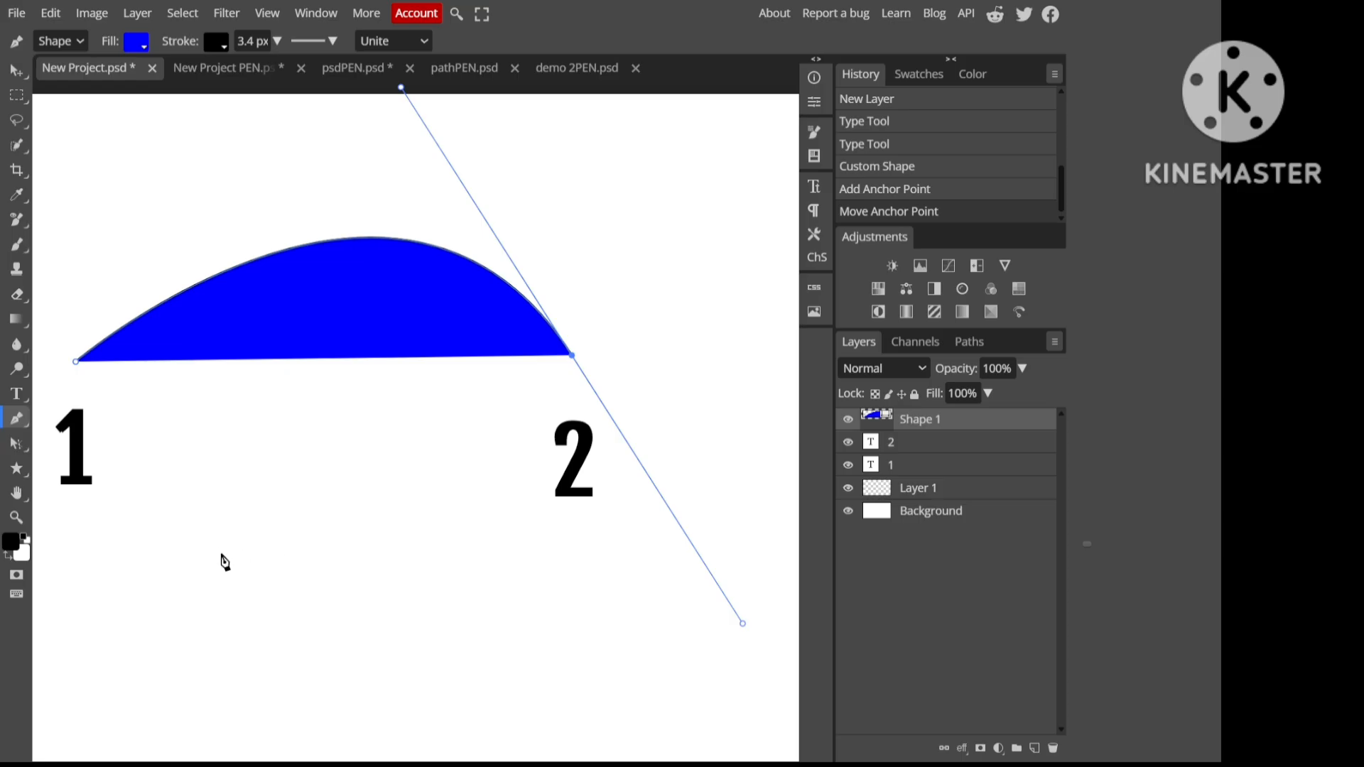
left_click(208, 603)
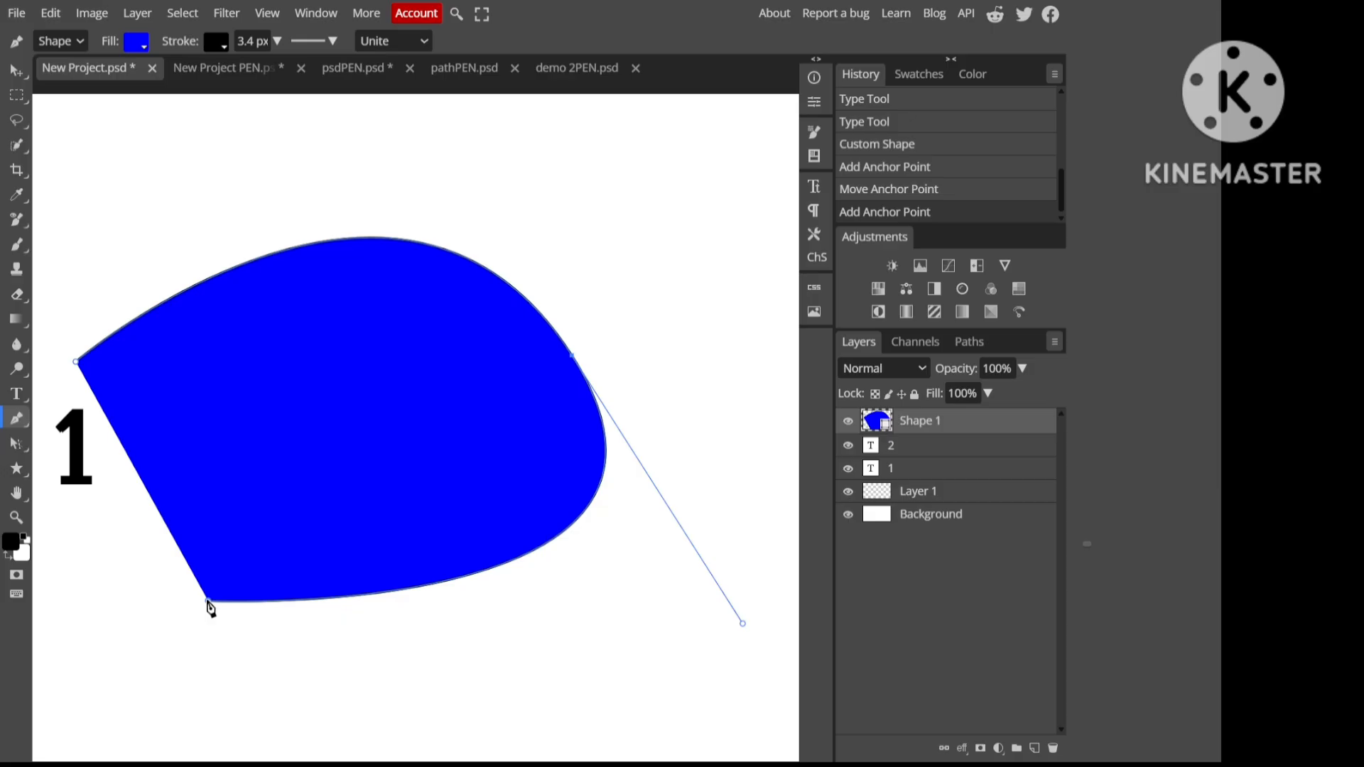
left_click(79, 366)
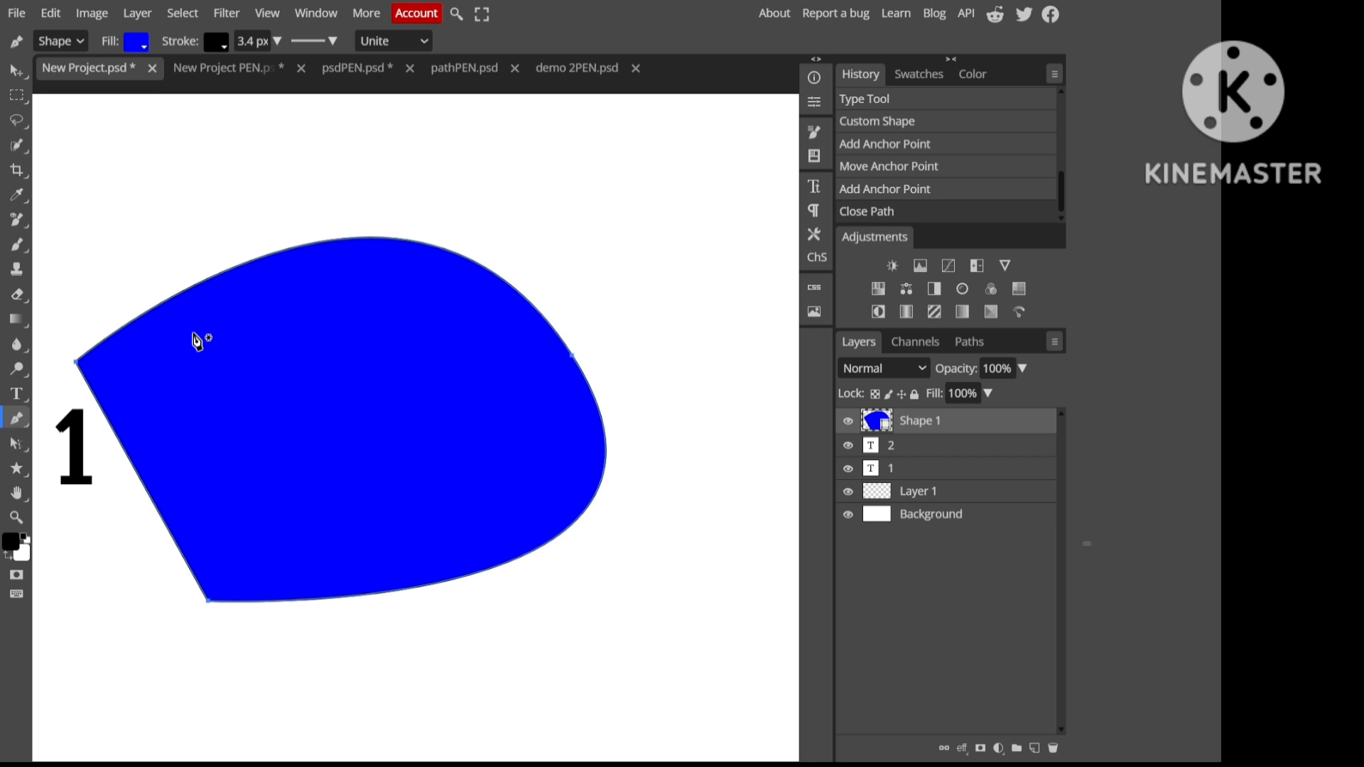
Step: Use Path Select to shift the whole blue shape slightly down and to the right
left_click(18, 445)
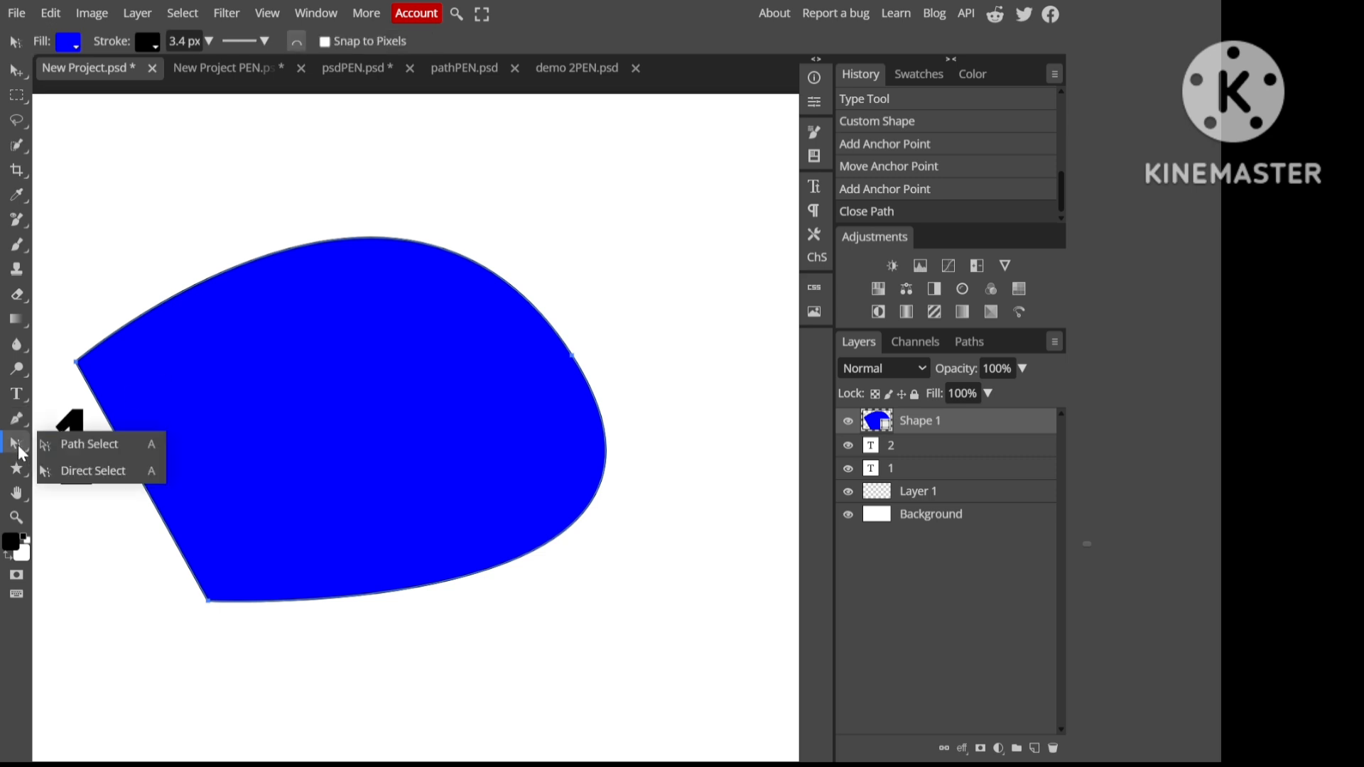
left_click(94, 448)
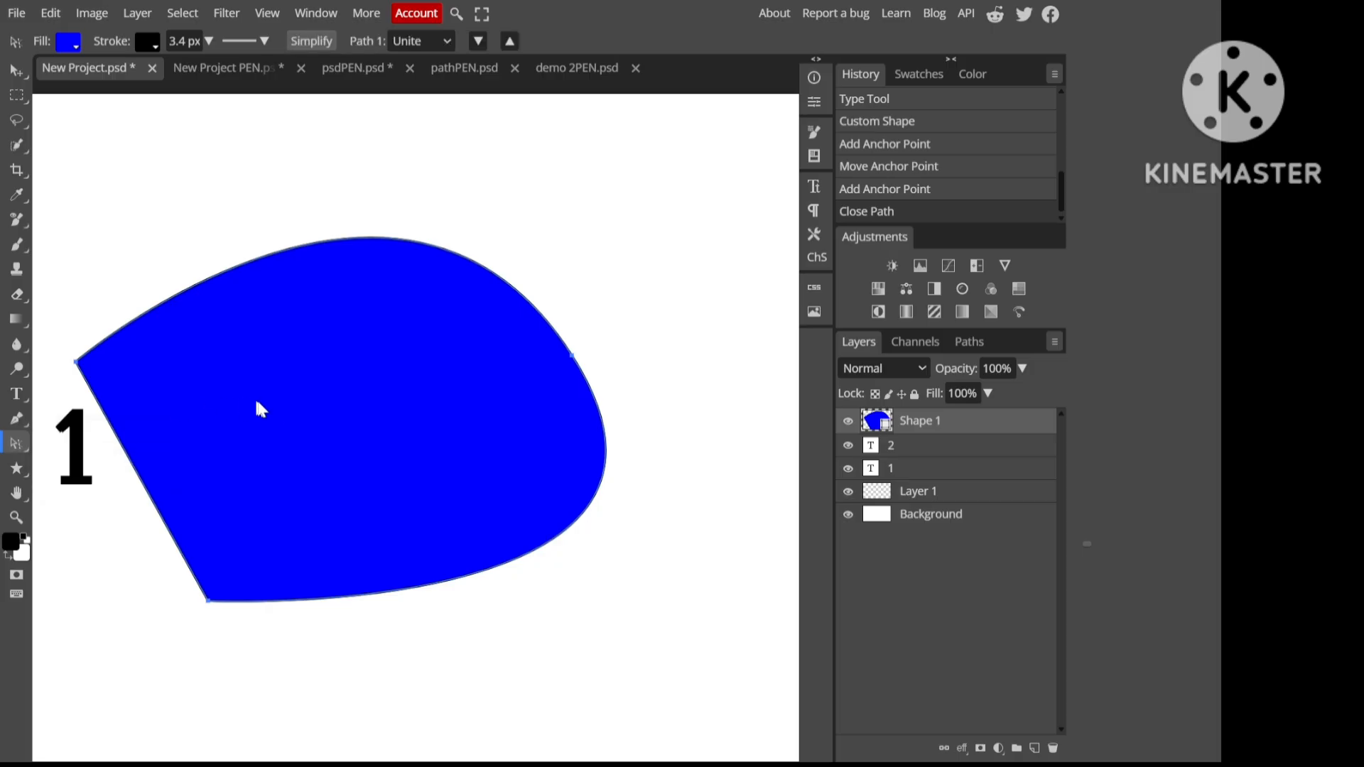
mouse_move(289, 426)
left_mouse_down()
mouse_move(369, 313)
mouse_move(353, 515)
mouse_move(402, 393)
mouse_move(322, 298)
mouse_move(280, 384)
mouse_move(329, 512)
mouse_move(420, 444)
mouse_move(306, 403)
mouse_move(287, 444)
mouse_move(299, 440)
left_mouse_up()
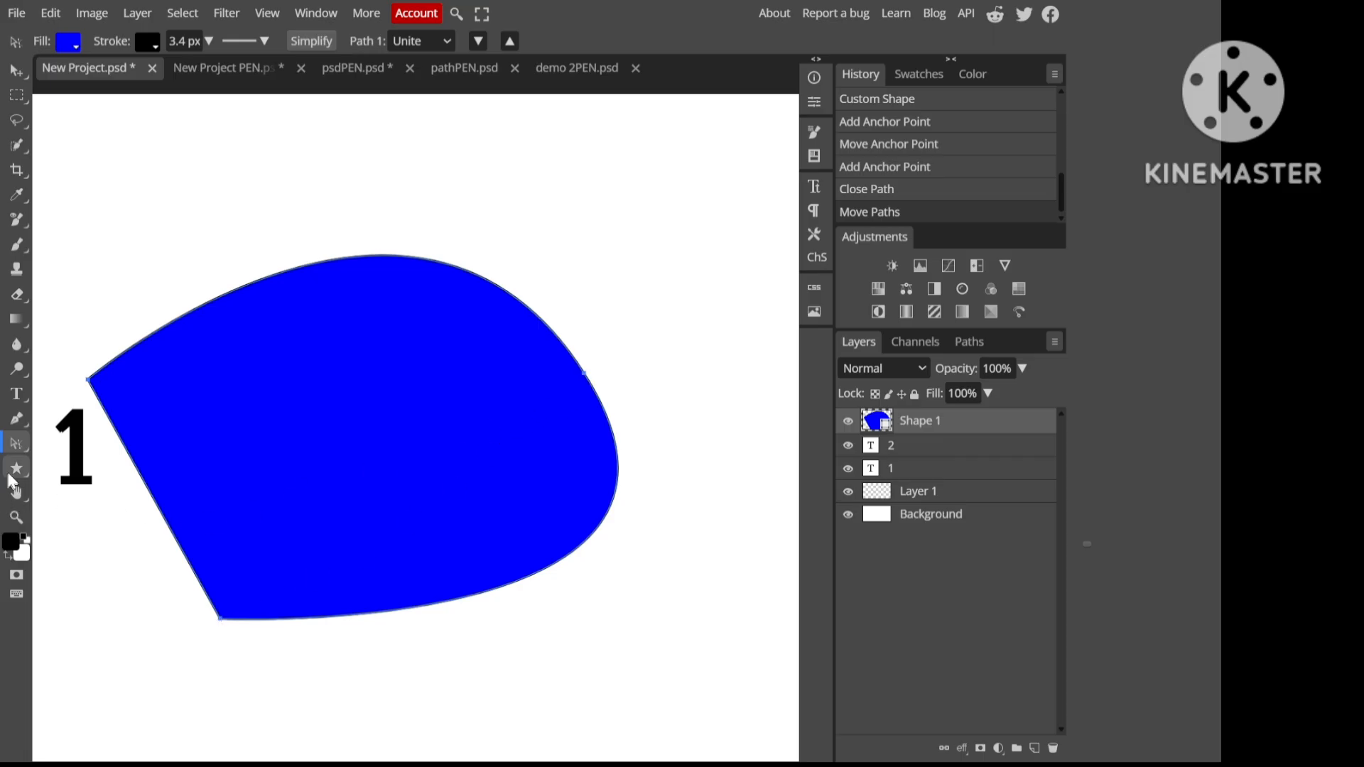
Step: With Direct Select, move the bottom anchor down and right, nudge the left anchor outward, and move the curved right anchor up and right
right_click(28, 452)
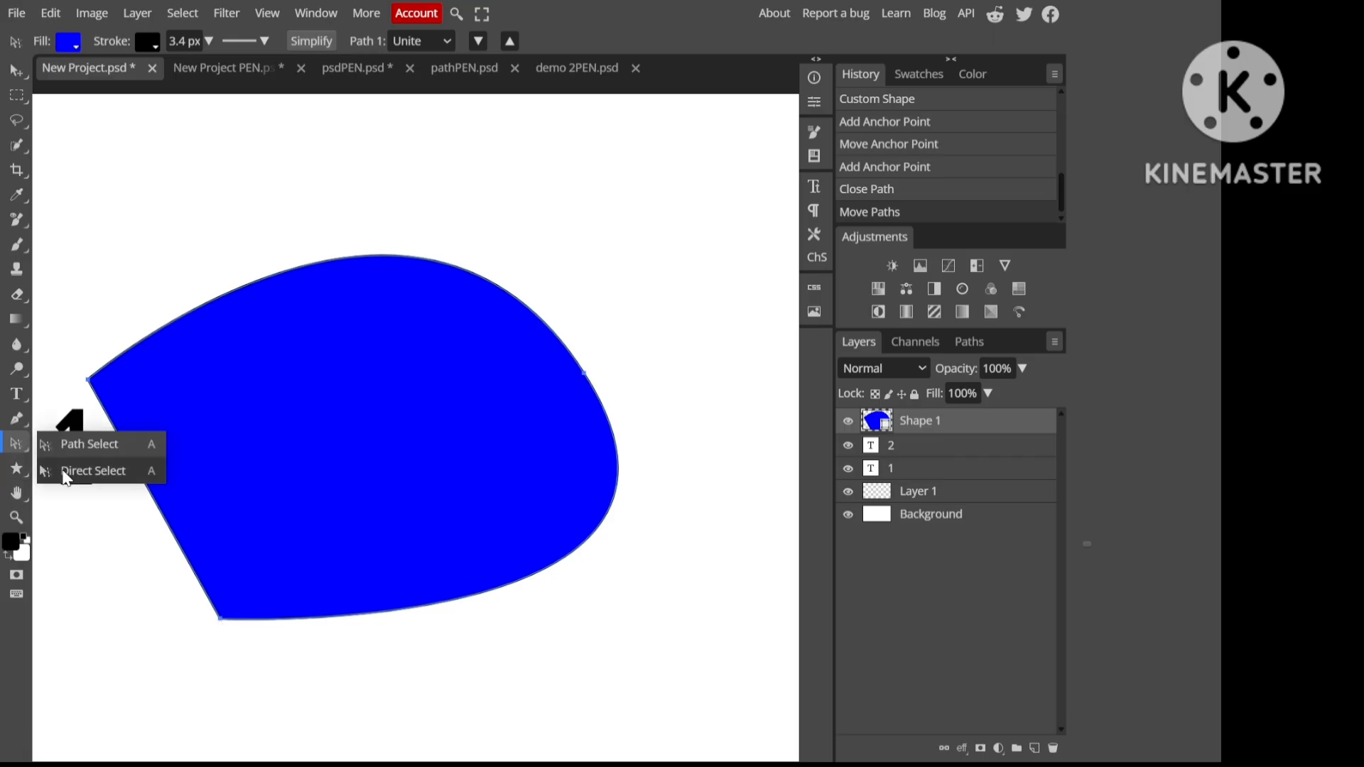
left_click(66, 478)
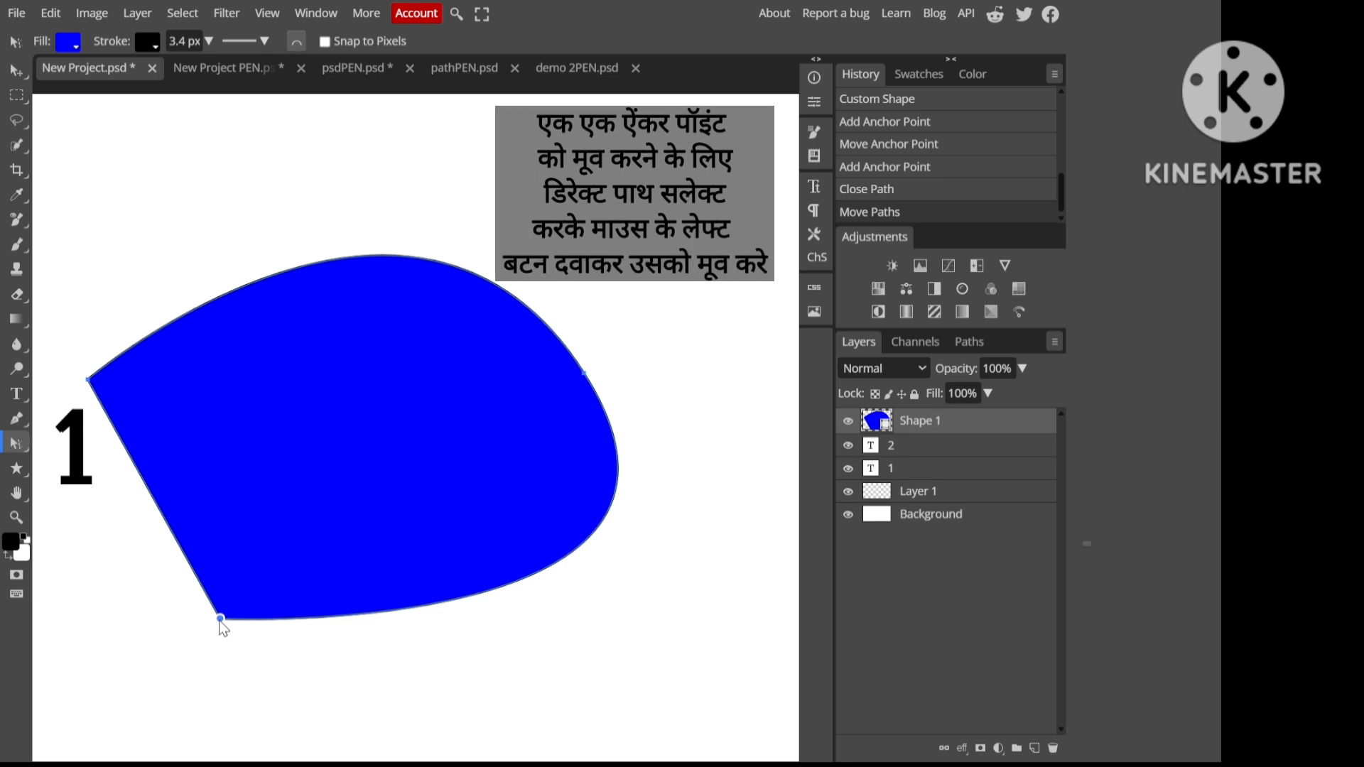
left_click_drag(218, 620, 277, 724)
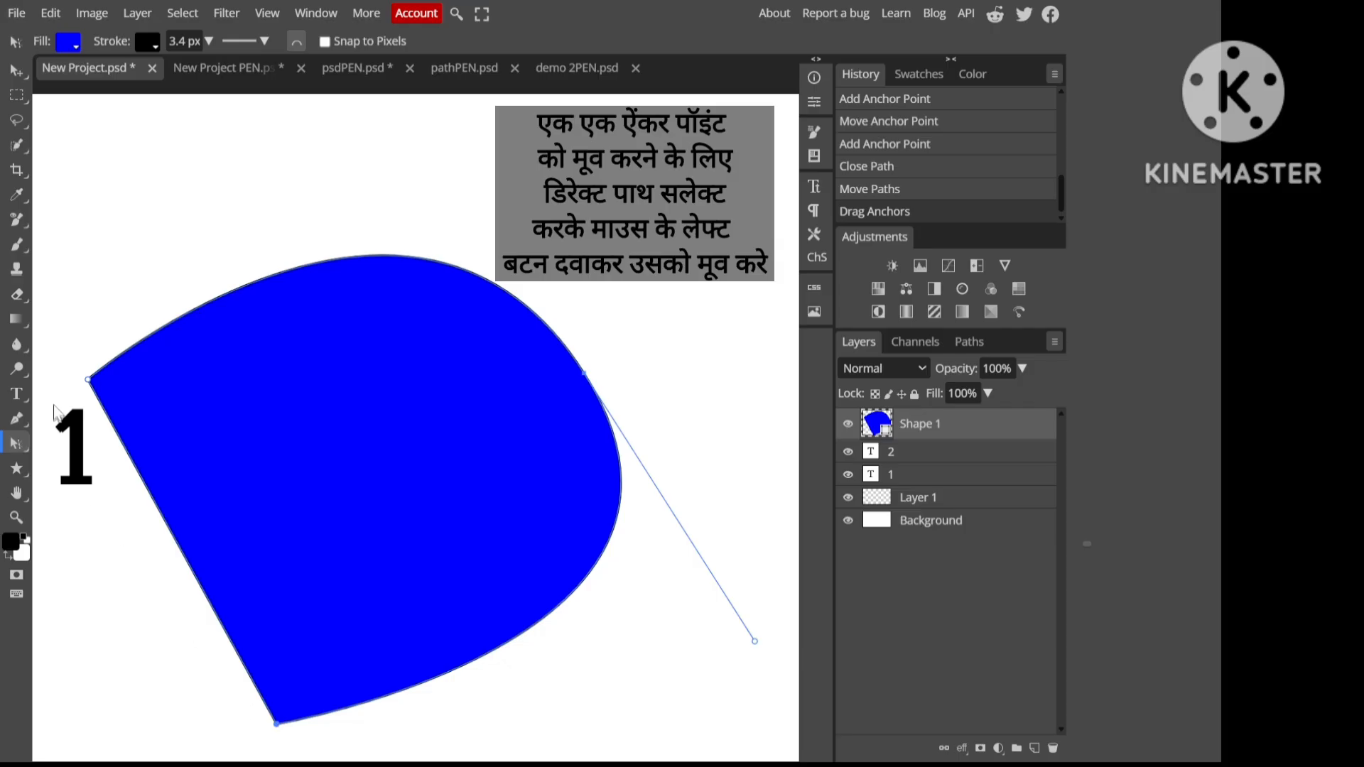
mouse_move(87, 381)
left_mouse_down()
mouse_move(36, 234)
mouse_move(66, 352)
mouse_move(73, 500)
mouse_move(426, 493)
mouse_move(193, 308)
mouse_move(82, 355)
mouse_move(78, 375)
left_mouse_up()
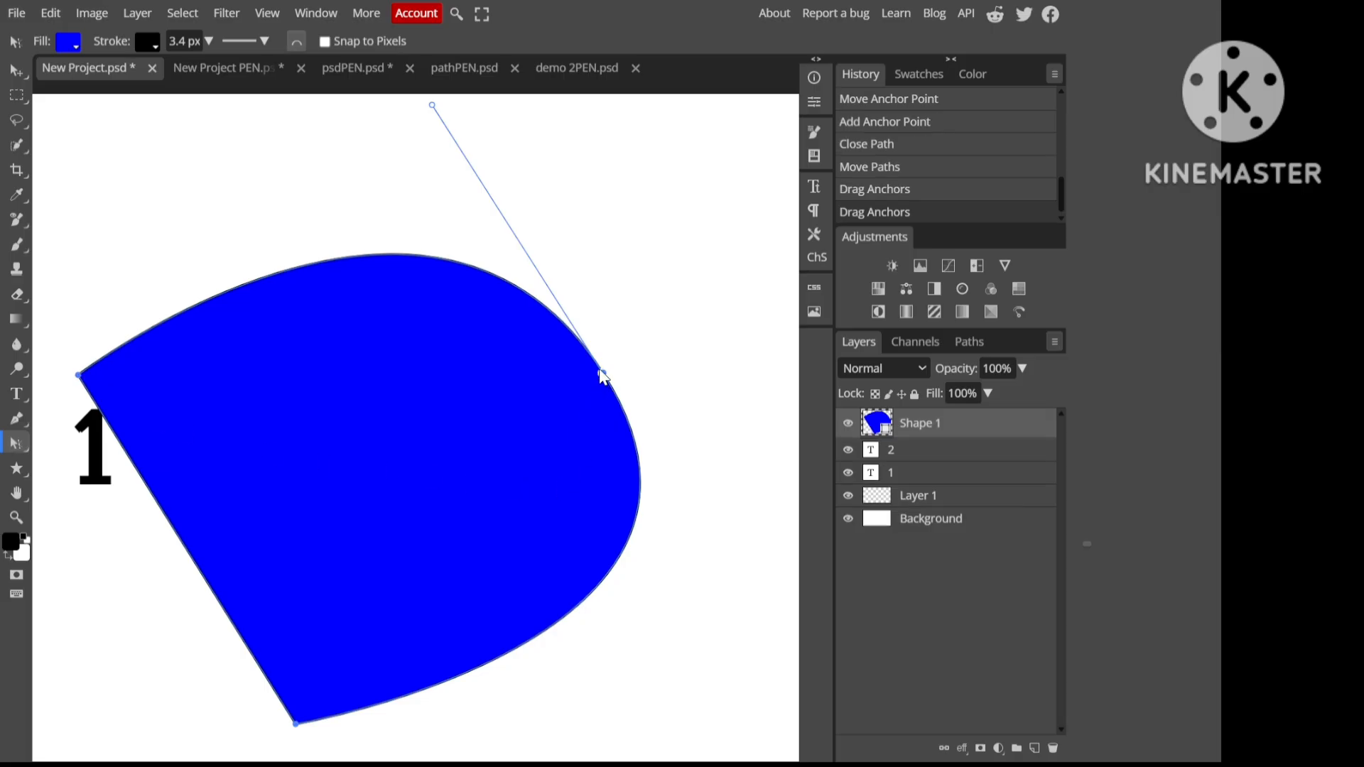
key("ctrl+minus")
left_click(539, 391)
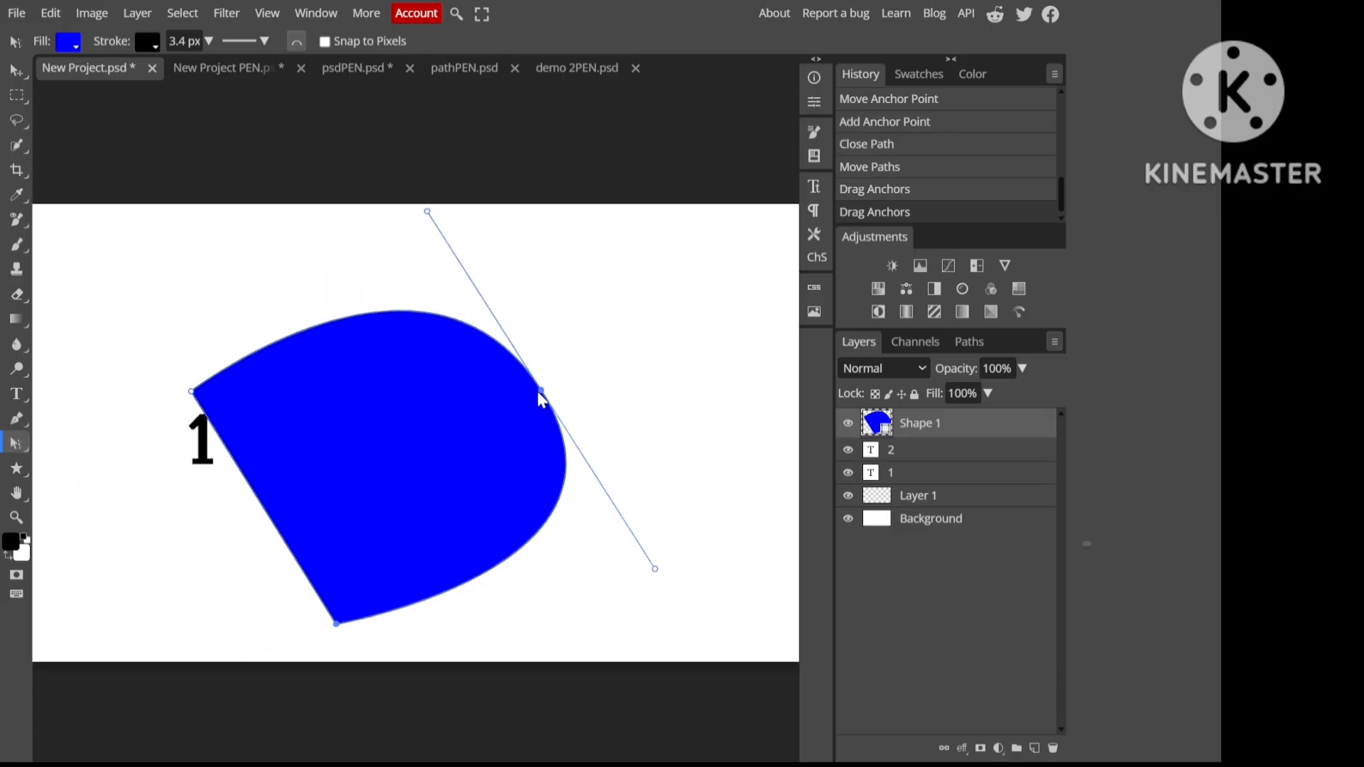
left_click_drag(538, 390, 587, 317)
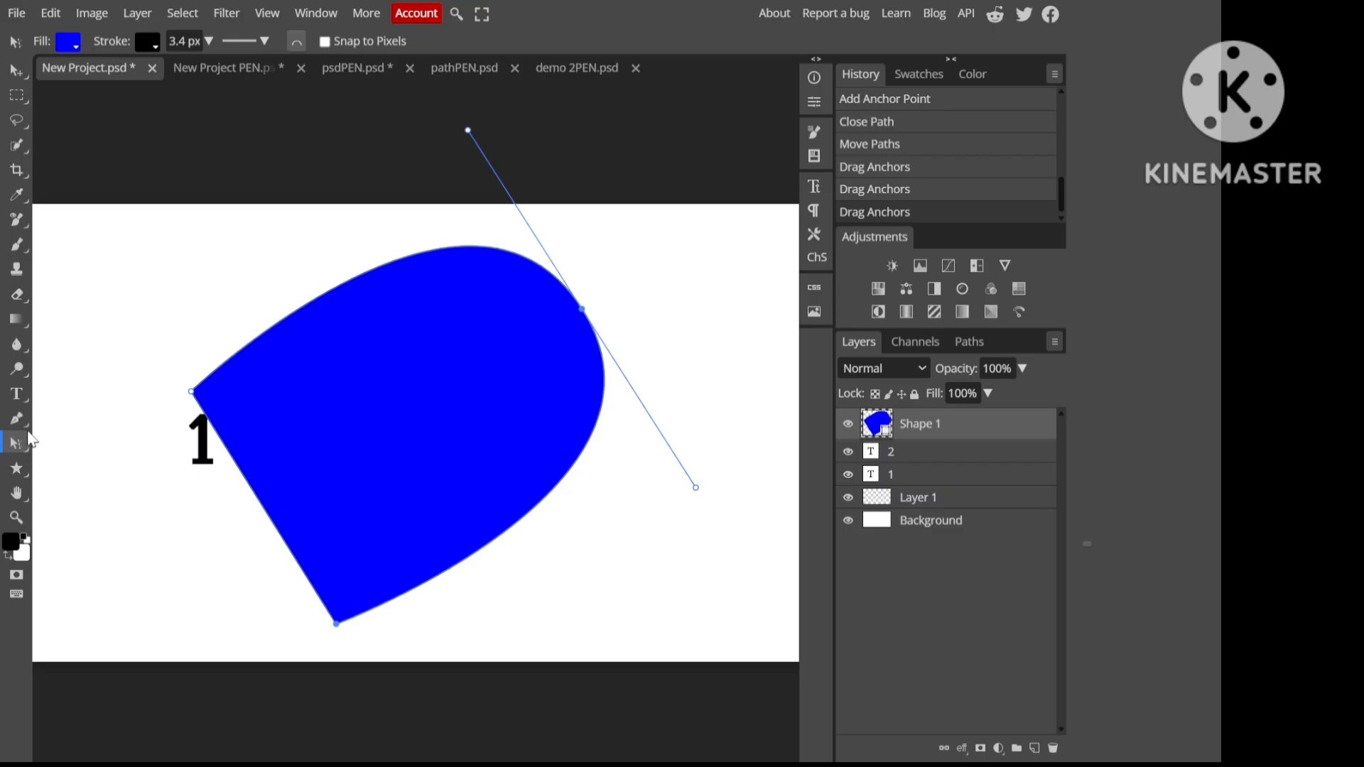
Step: With the Pen tool active, reposition the blue shape's bottom and left anchors slightly outward, and pull the right anchor across the shape and back
right_click(23, 419)
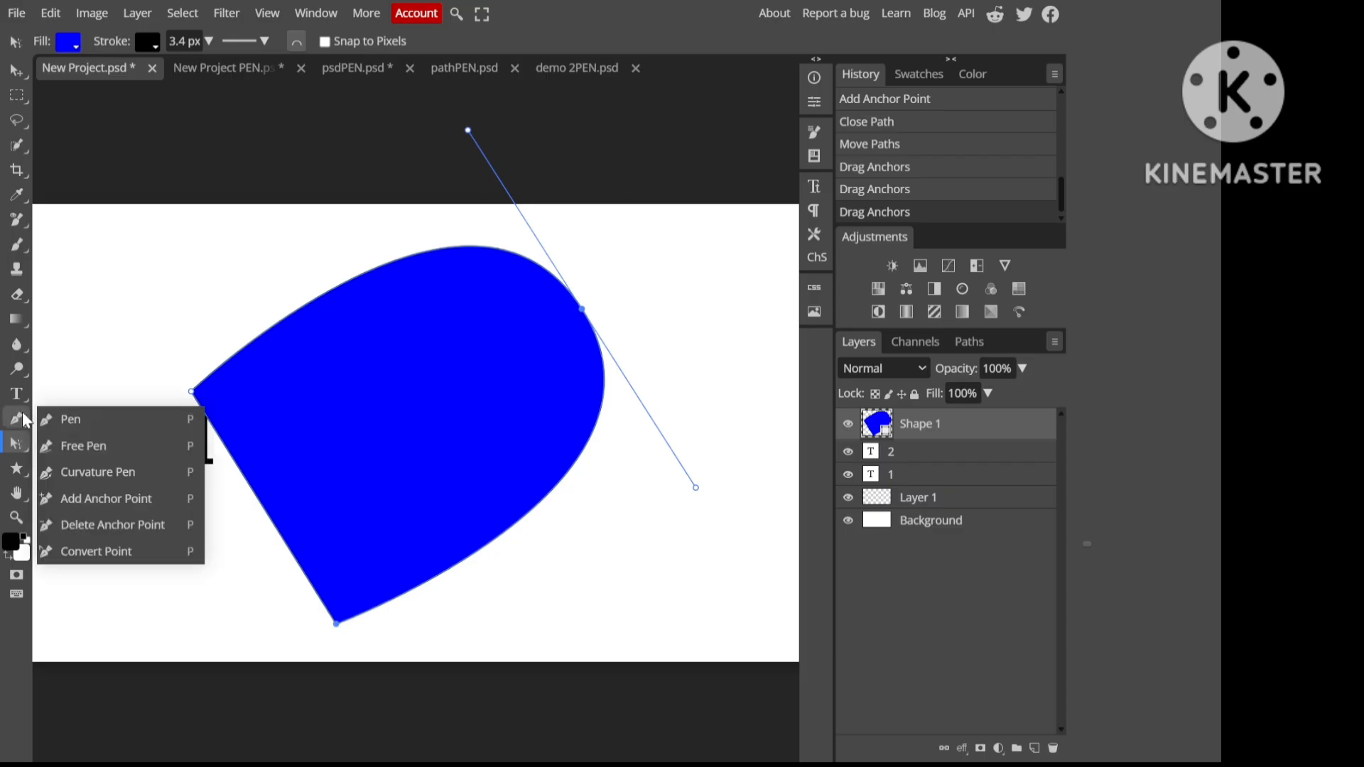
left_click(58, 423)
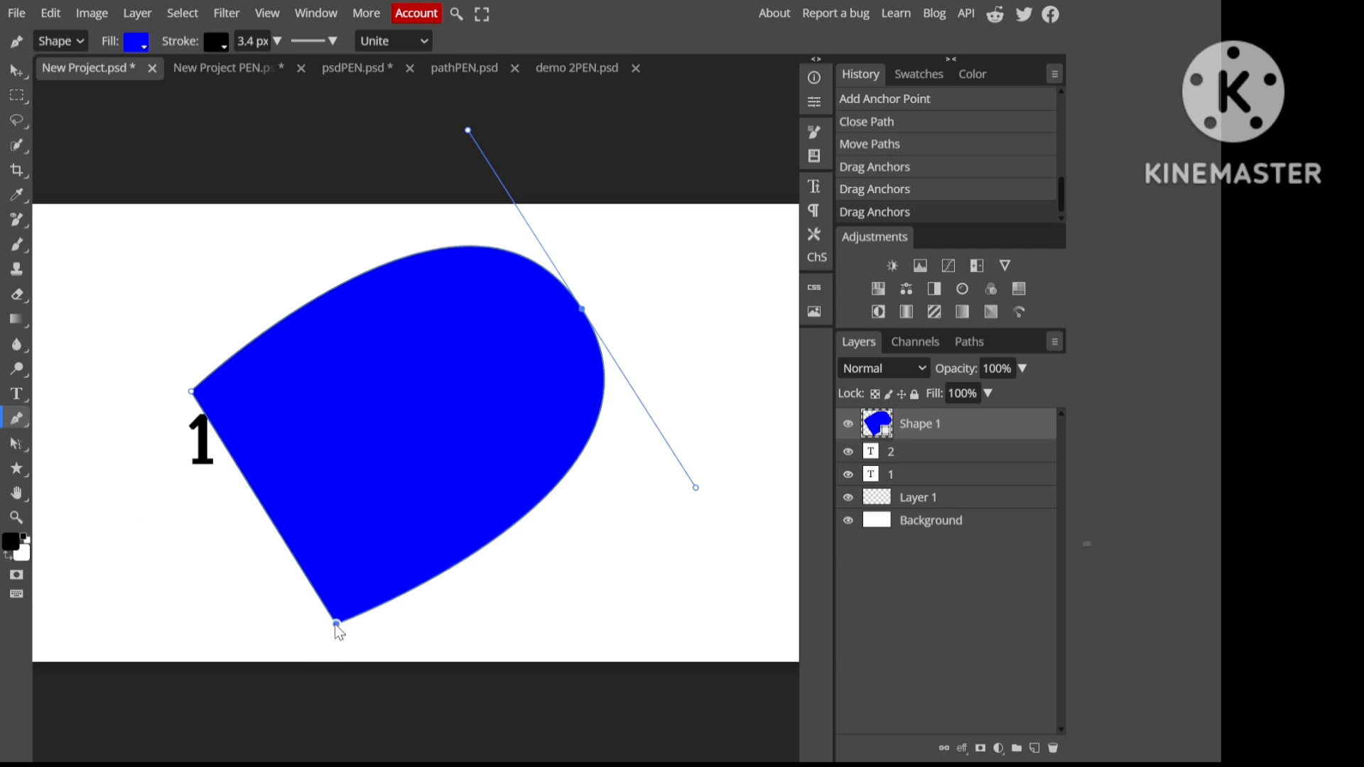
left_click_drag(334, 624, 360, 638)
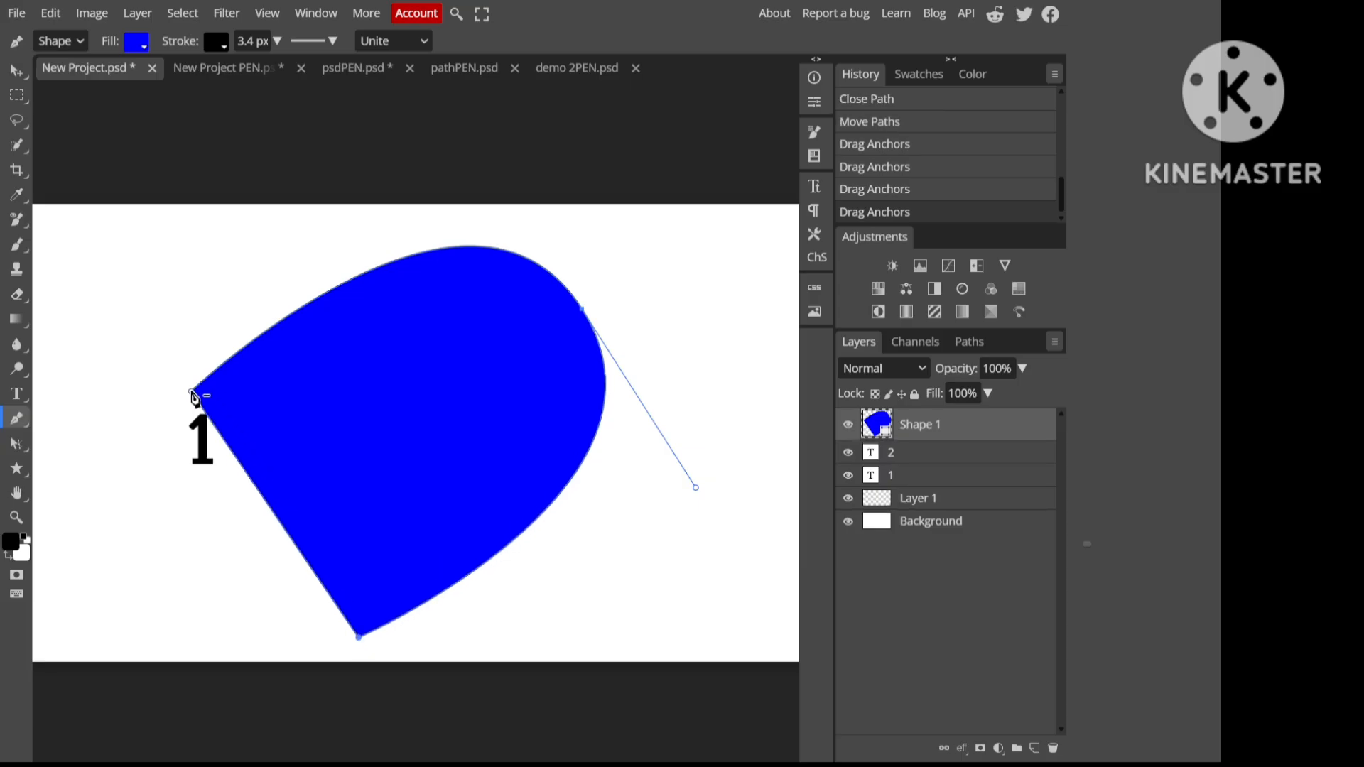
left_click_drag(193, 392, 162, 378)
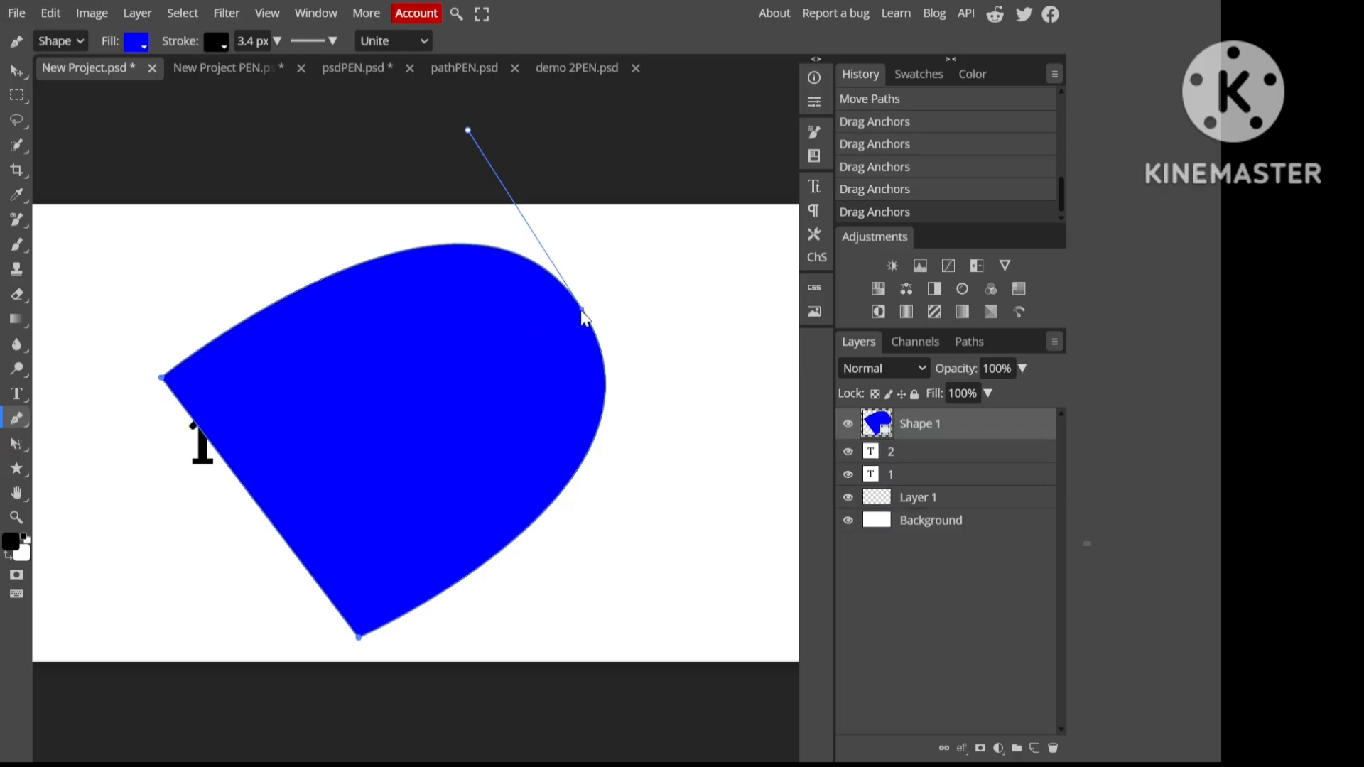
left_click_drag(584, 318, 145, 567)
left_click_drag(212, 529, 579, 305)
Step: With Convert Point, swing the right anchor's lower handle inside the shape and its upper handle left, and undo both handle moves
key("v")
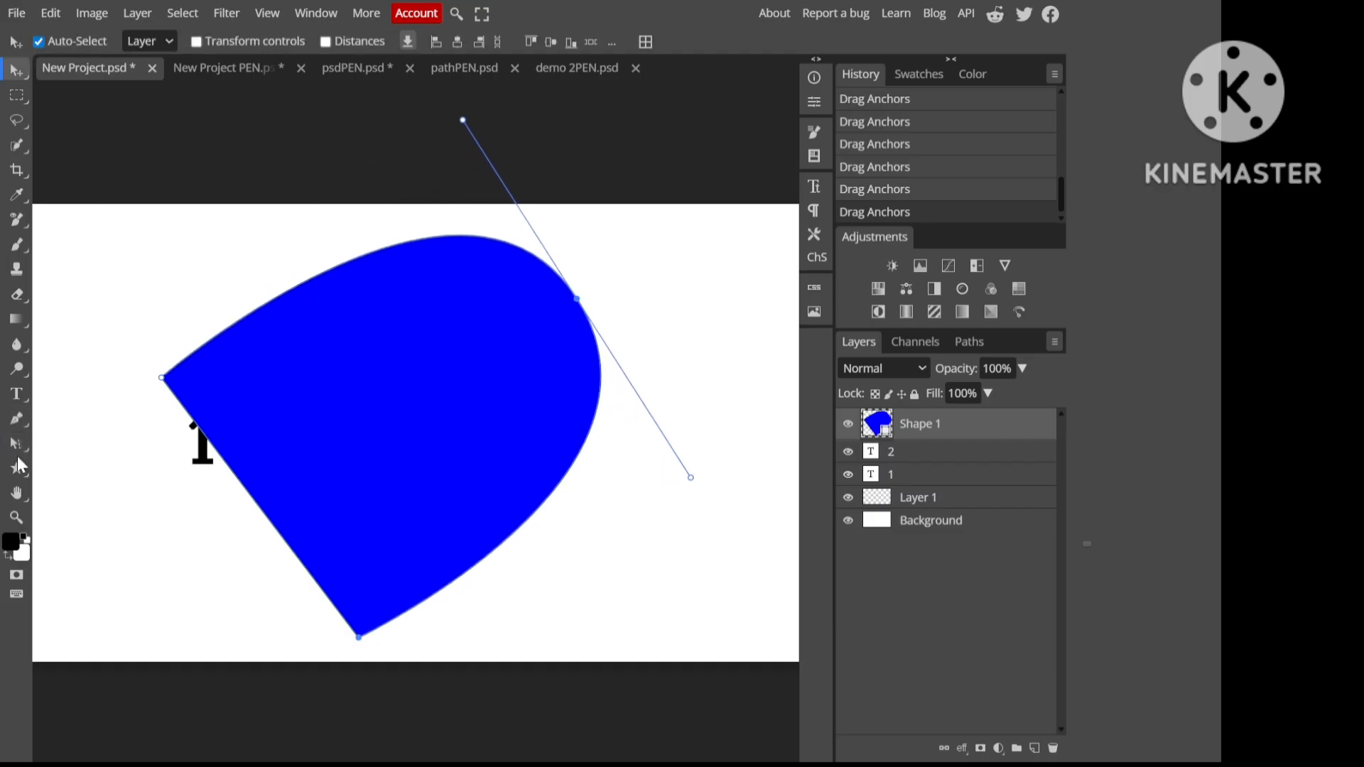
left_click(20, 417)
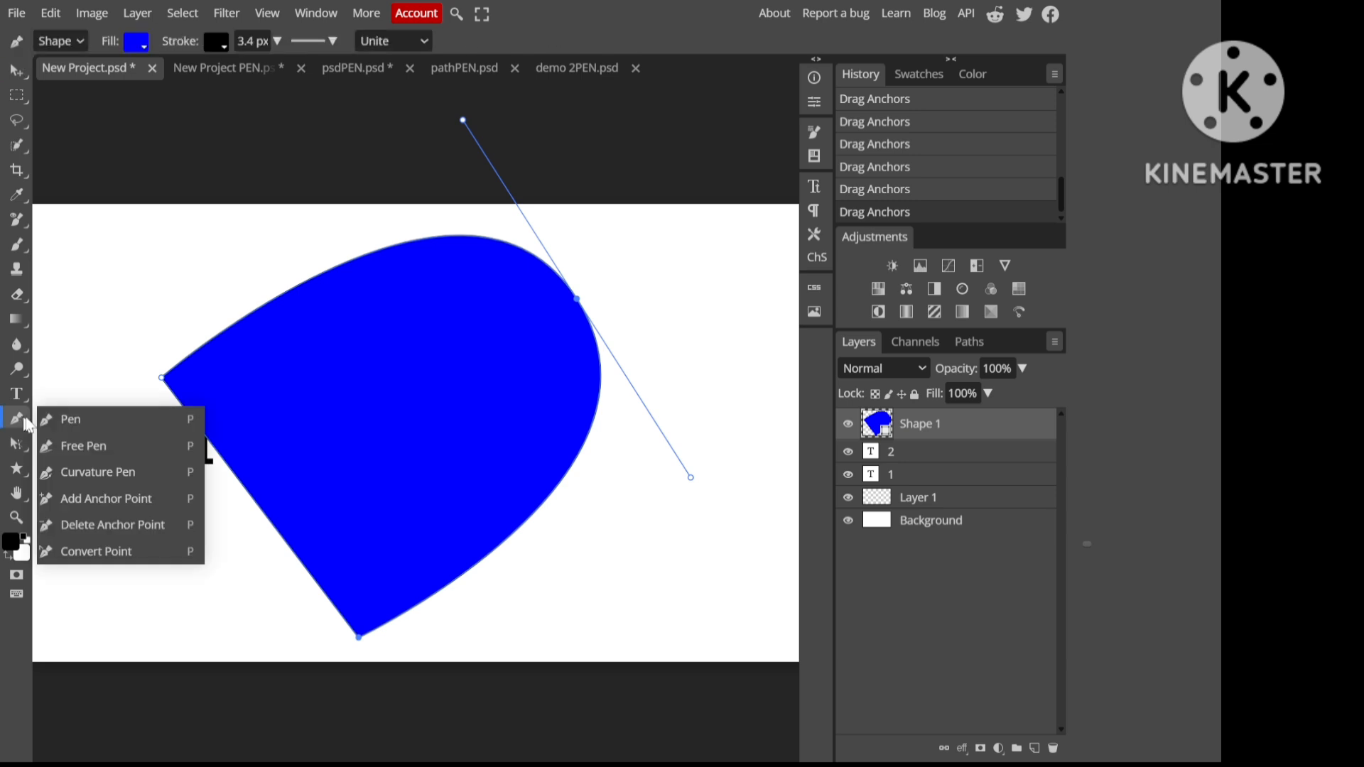
left_click(101, 559)
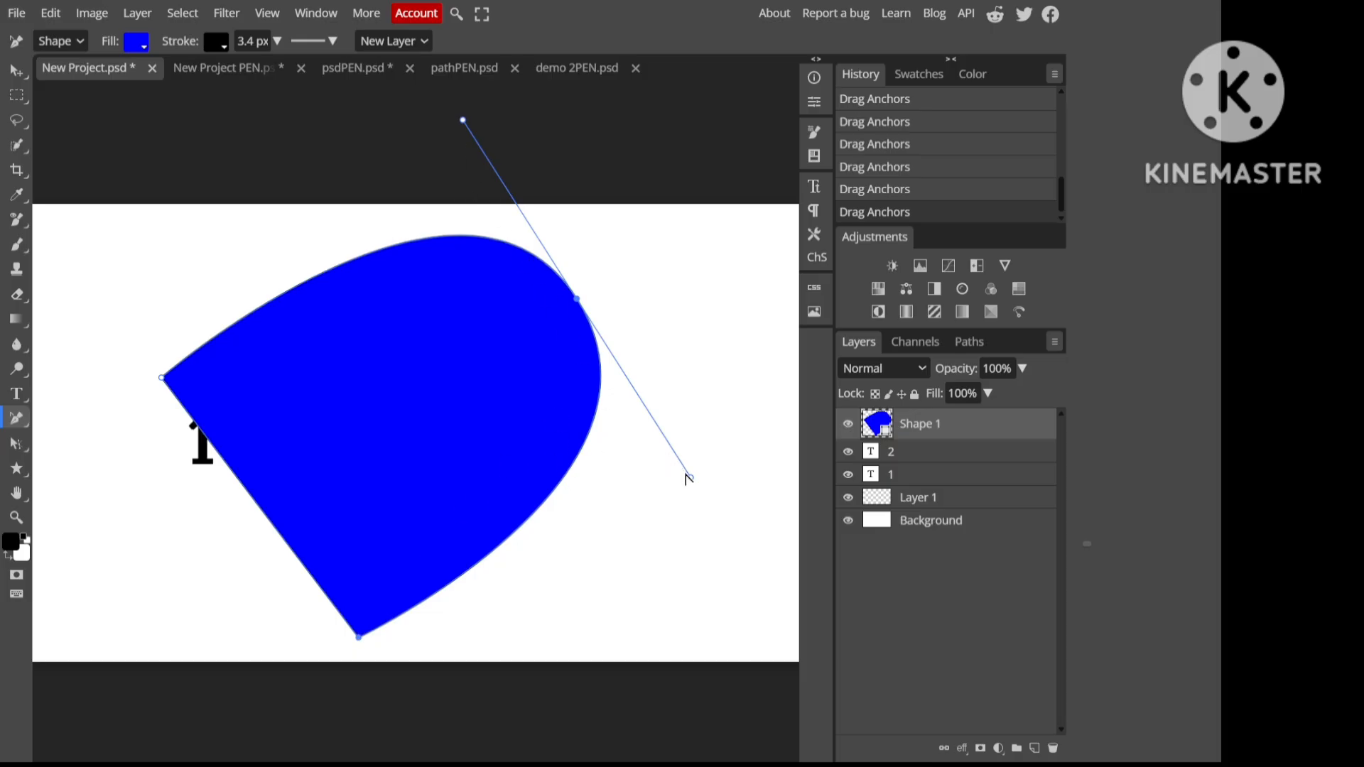
left_click_drag(689, 480, 691, 482)
left_click_drag(691, 478, 336, 314)
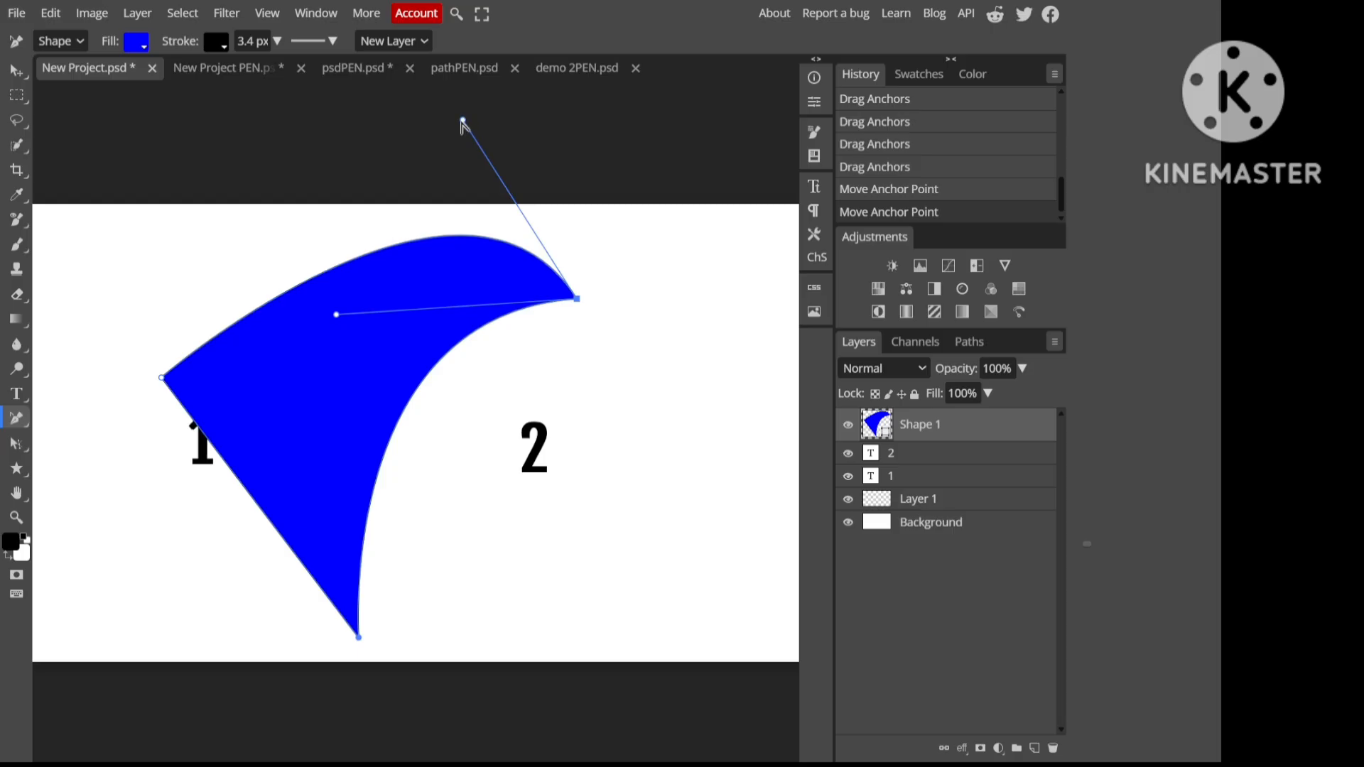
left_click_drag(464, 124, 386, 123)
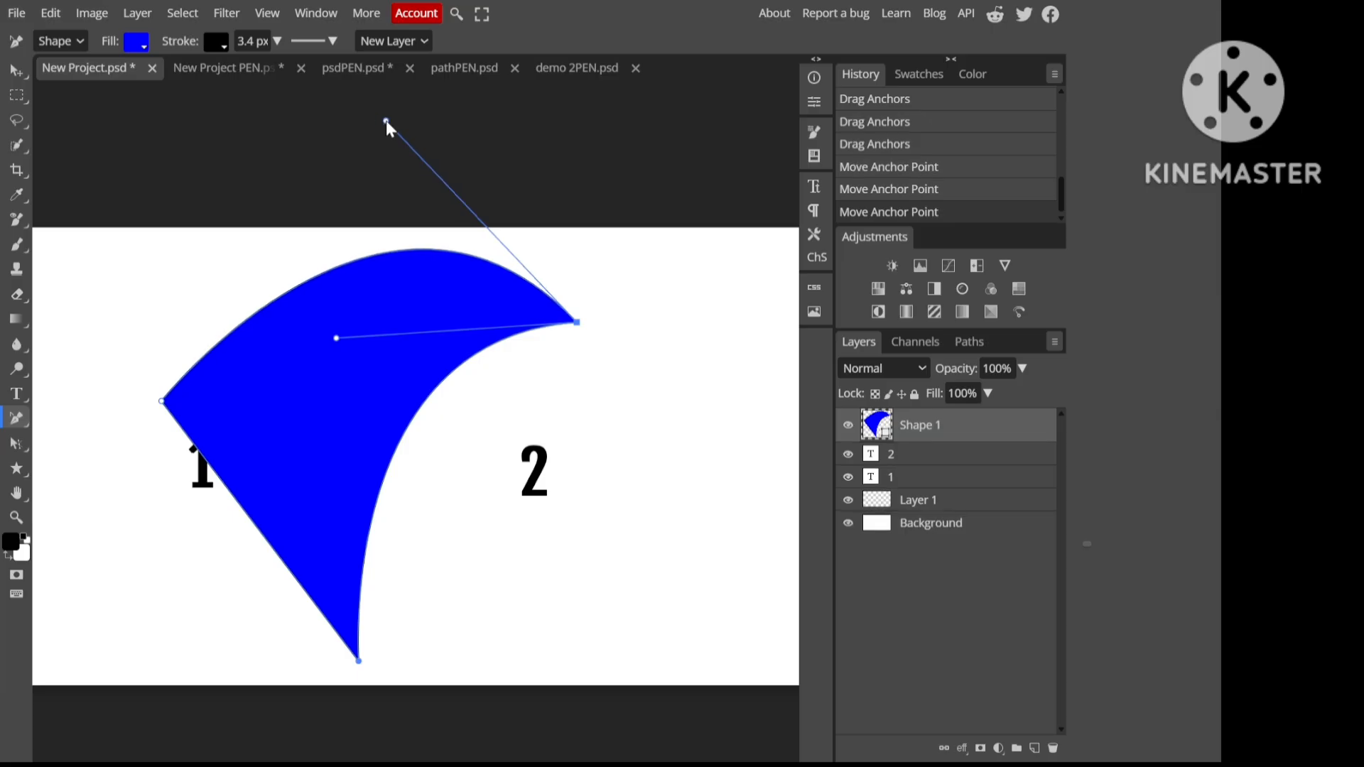
key("ctrl+z")
key("ctrl+z")
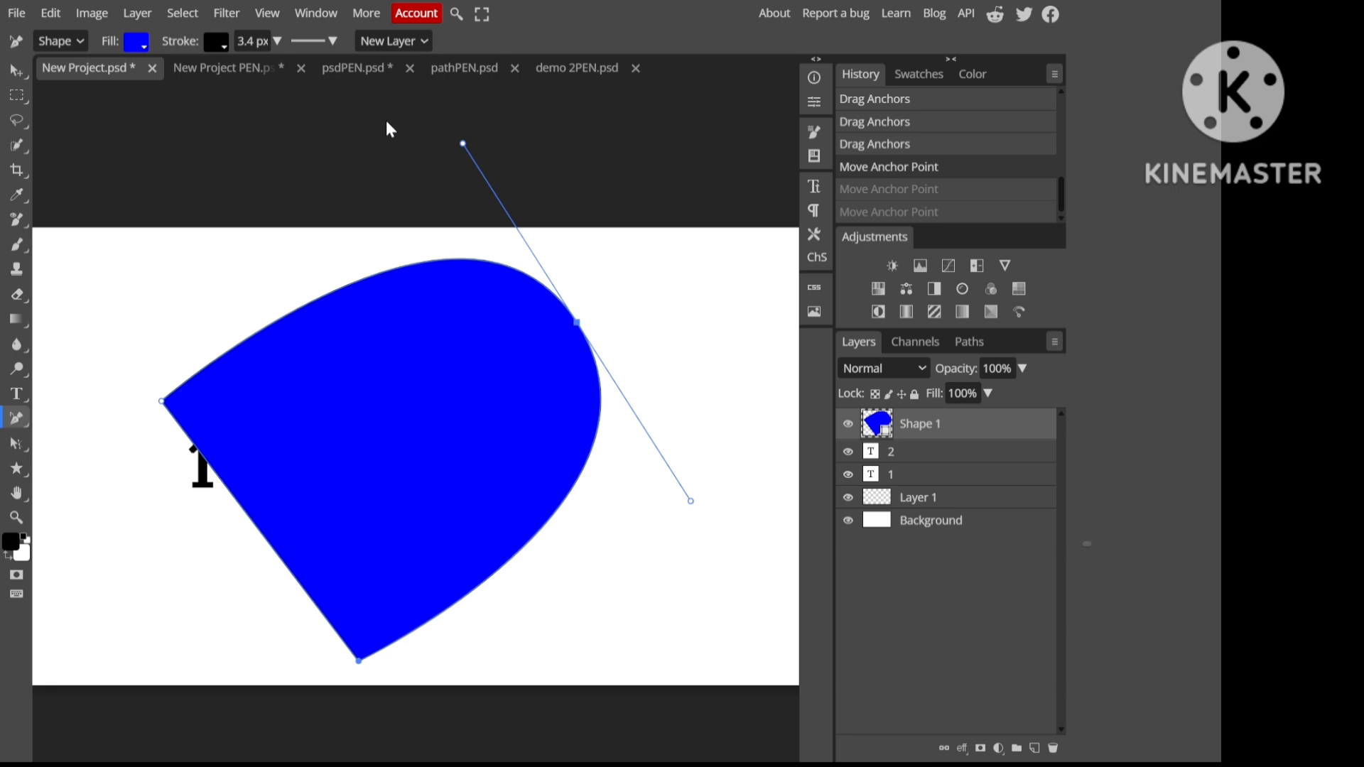
Step: Convert the blue shape's right anchor to a sharp corner, and pull new direction handles from it down and to the right
left_click(578, 327)
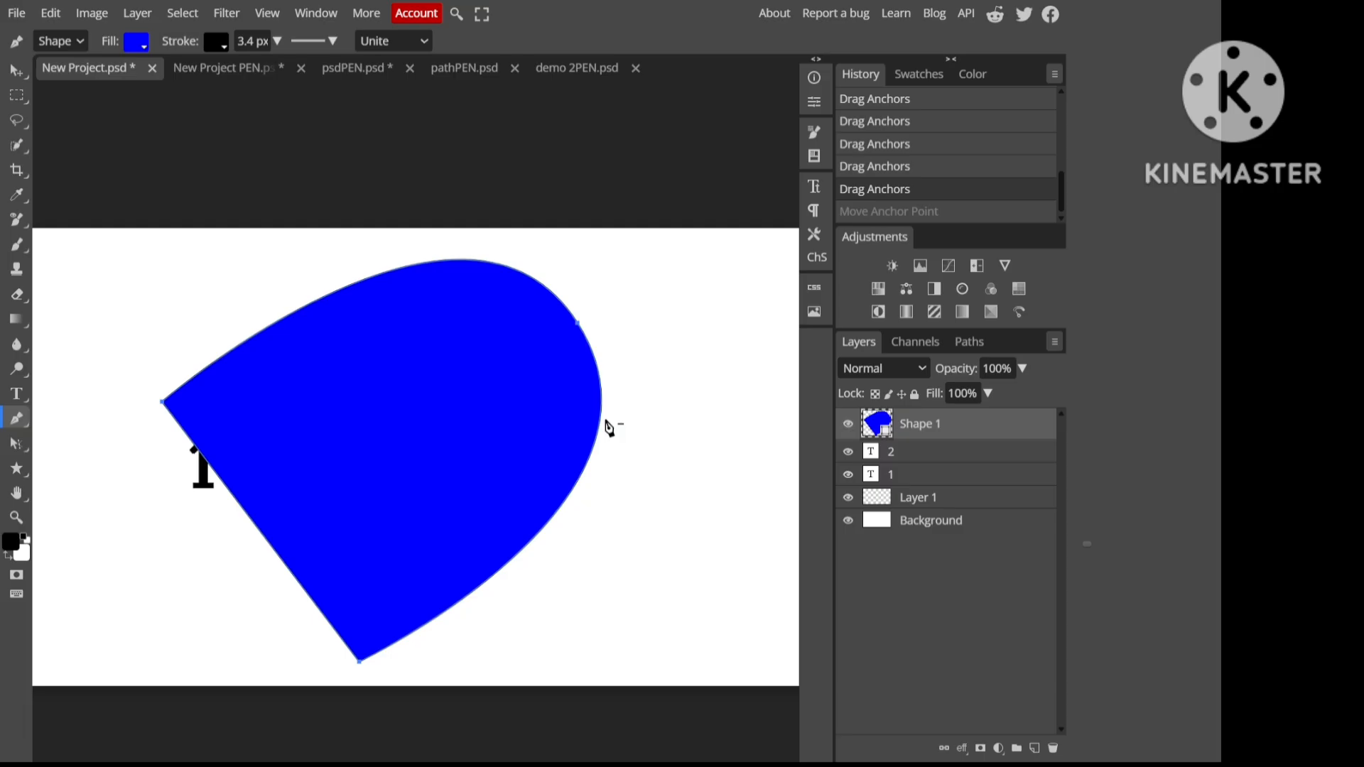
left_click(578, 326)
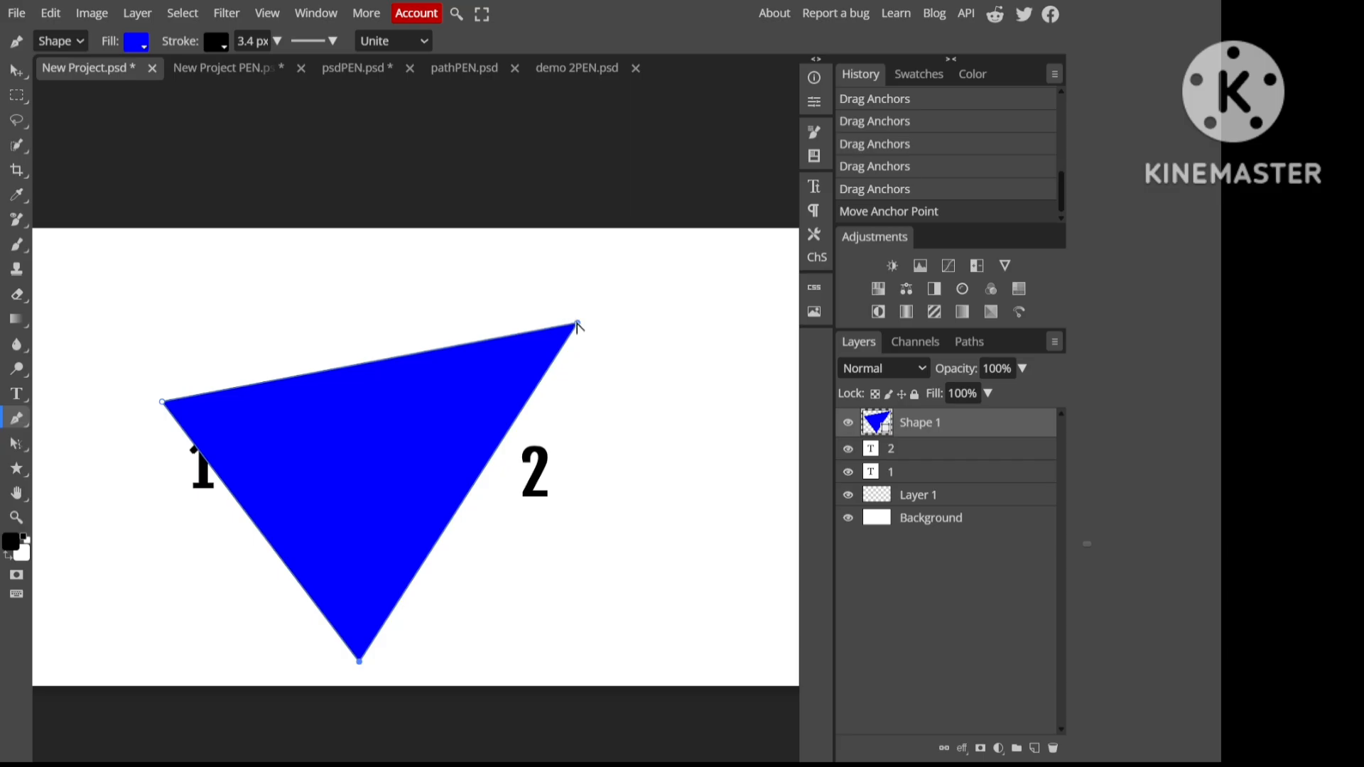
left_click_drag(578, 325, 726, 520)
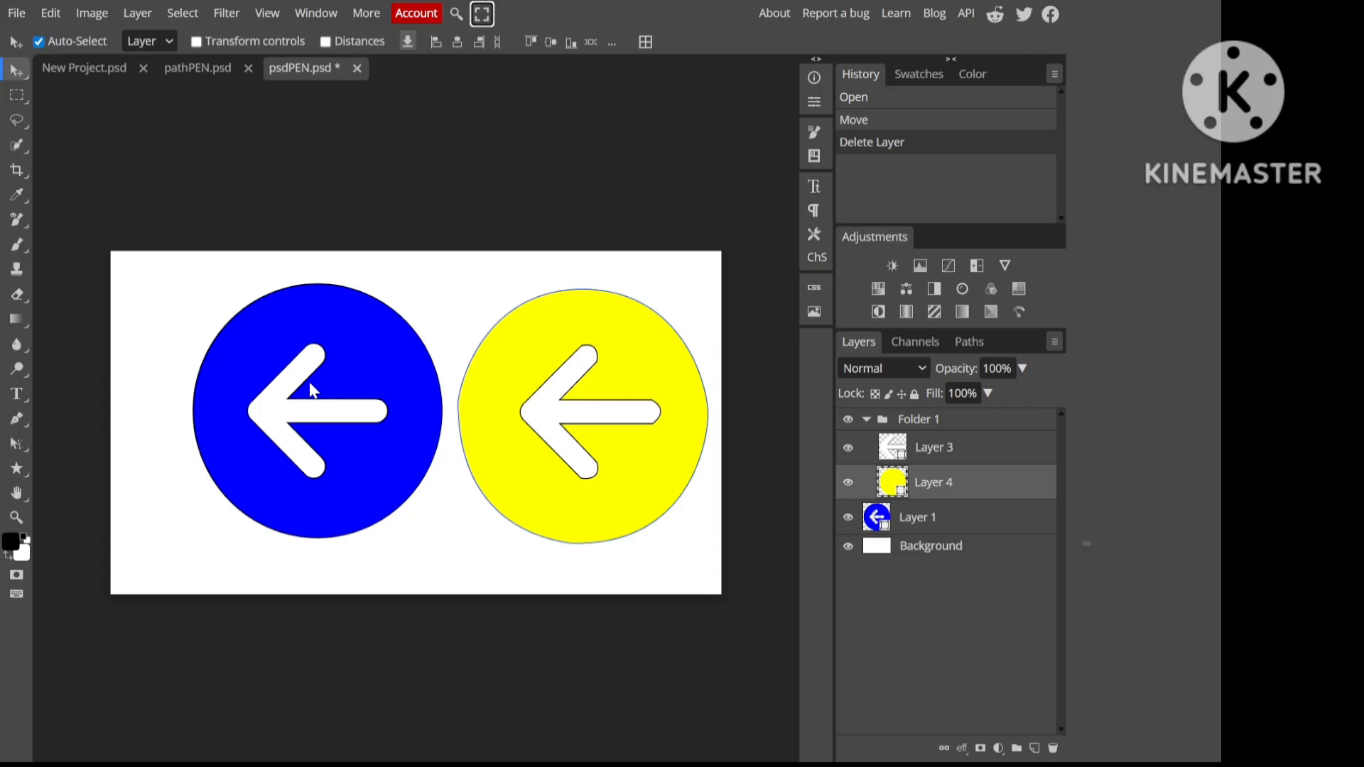
Step: In psdPEN.psd, hide Layer 4 and Layer 3, and move the blue arrow circle right to the middle of the canvas
left_click(848, 482)
left_click(848, 448)
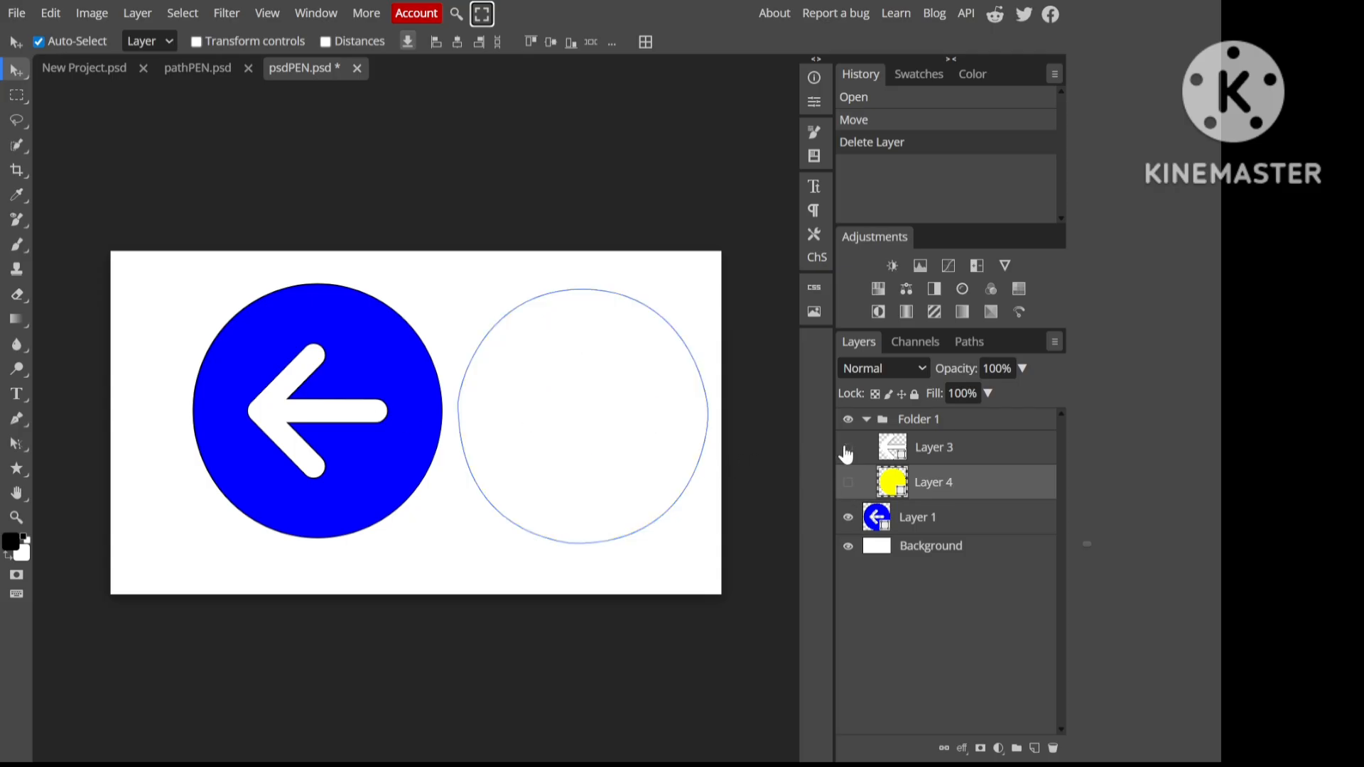
left_click(914, 529)
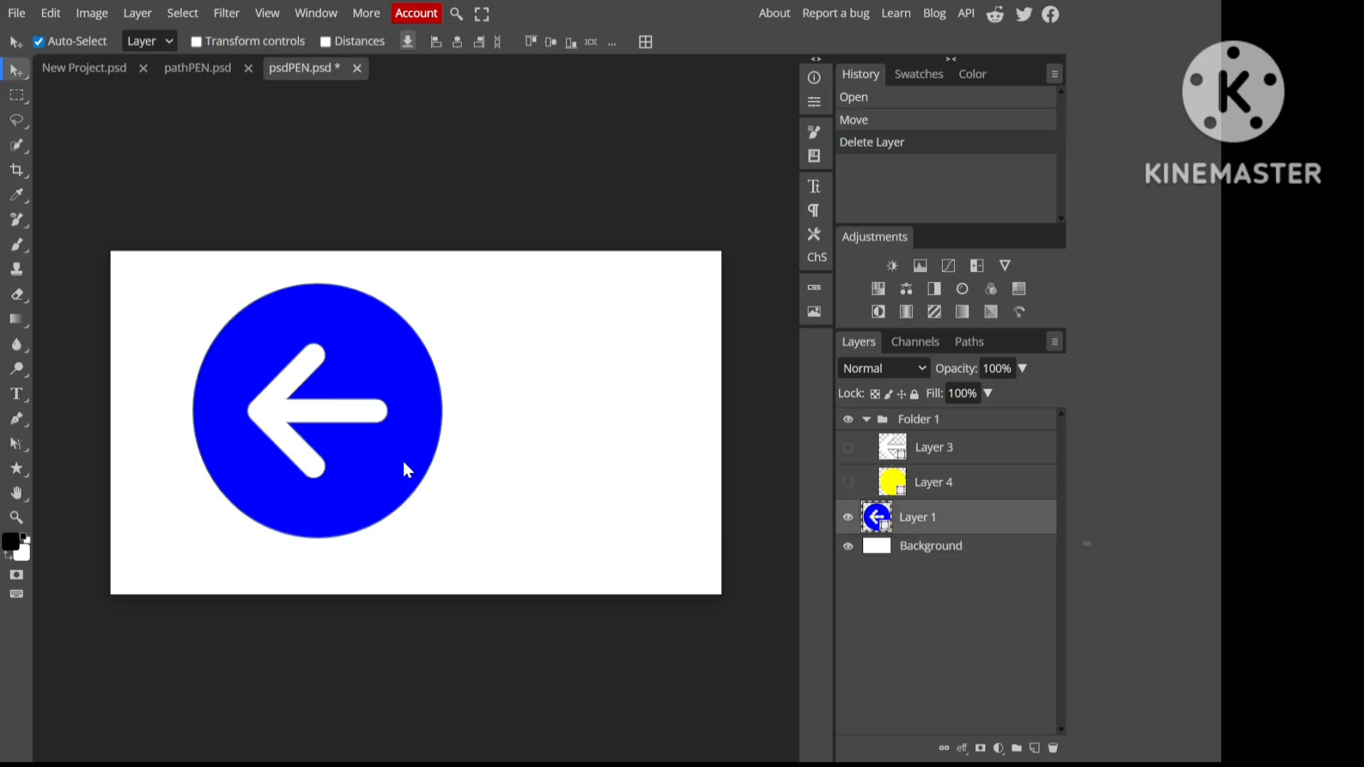
left_click_drag(404, 464, 523, 471)
key("ctrl+plus")
key("ctrl+plus")
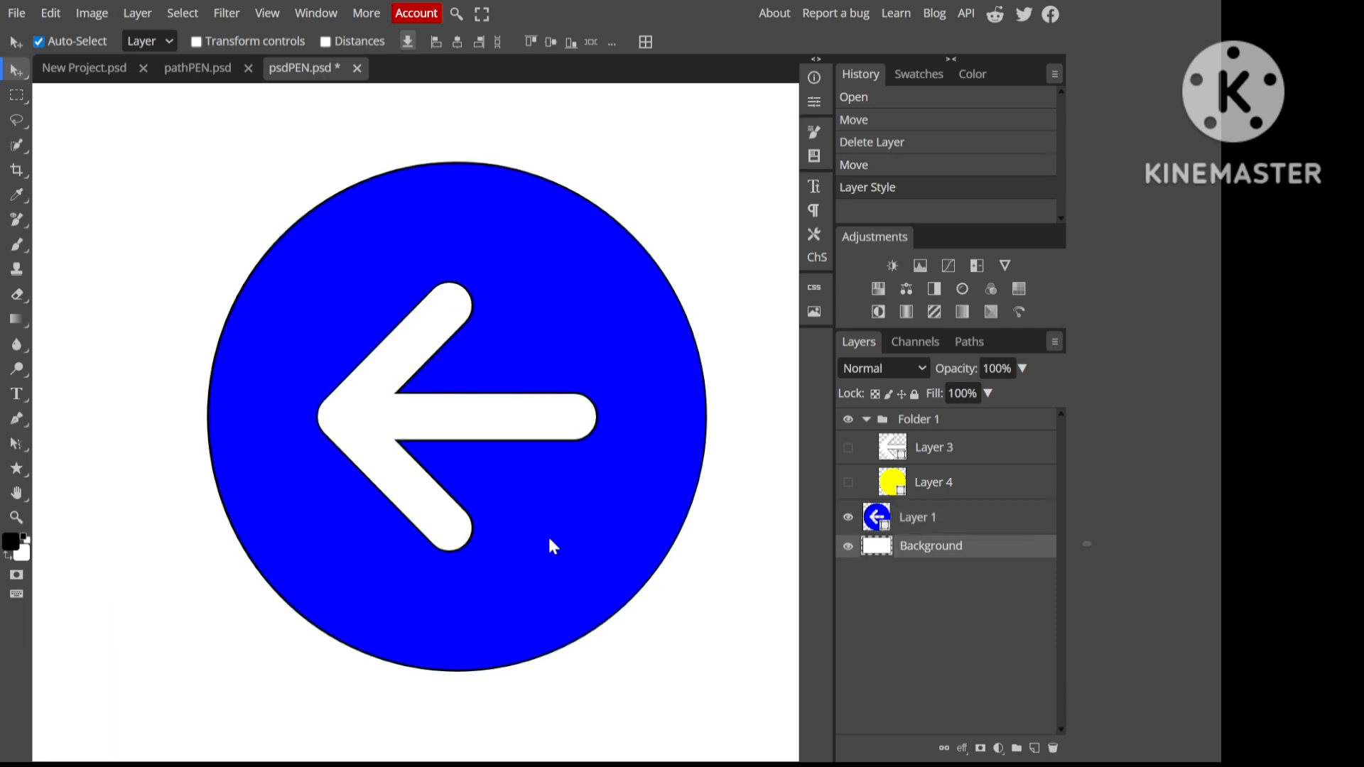
Step: Add a new layer above Layer 1, and set the Pen tool to no fill with a red stroke
left_click(1035, 750)
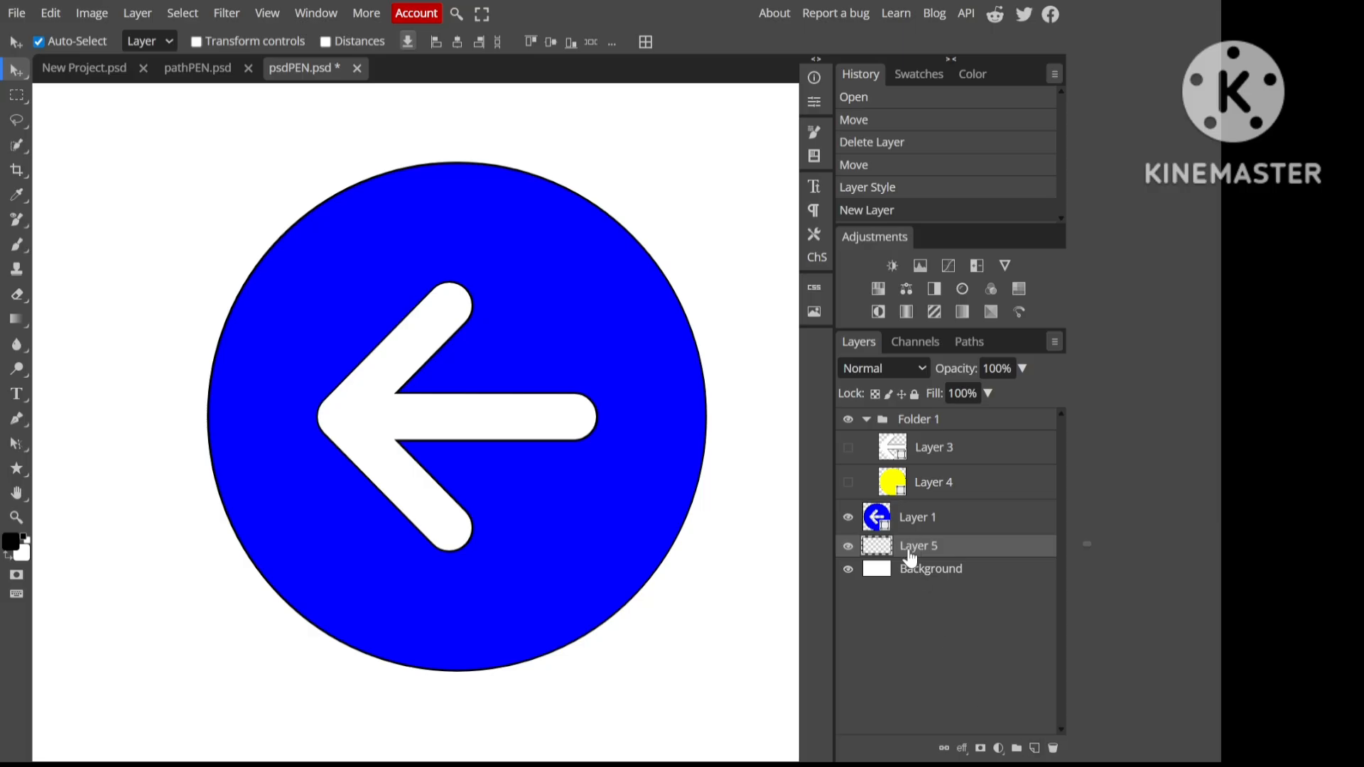
left_click_drag(910, 559, 912, 507)
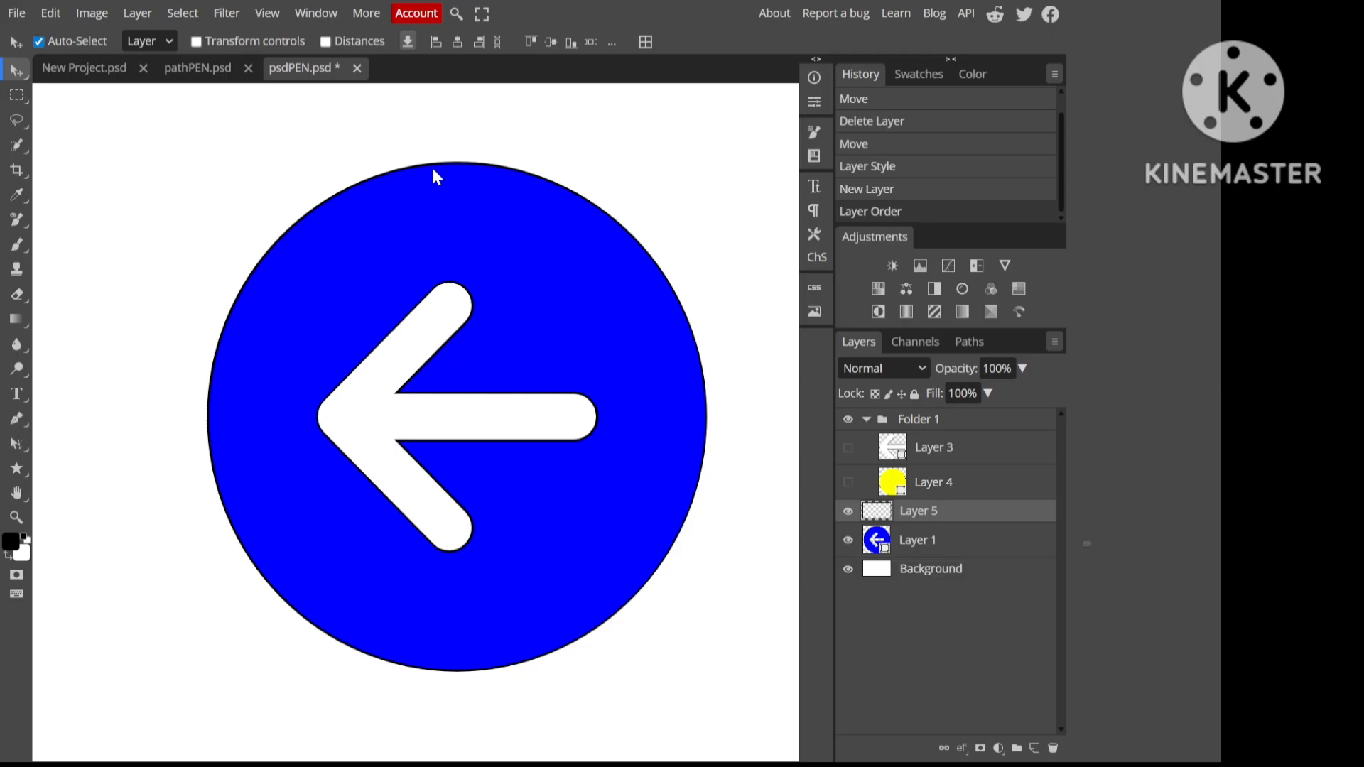
key("p")
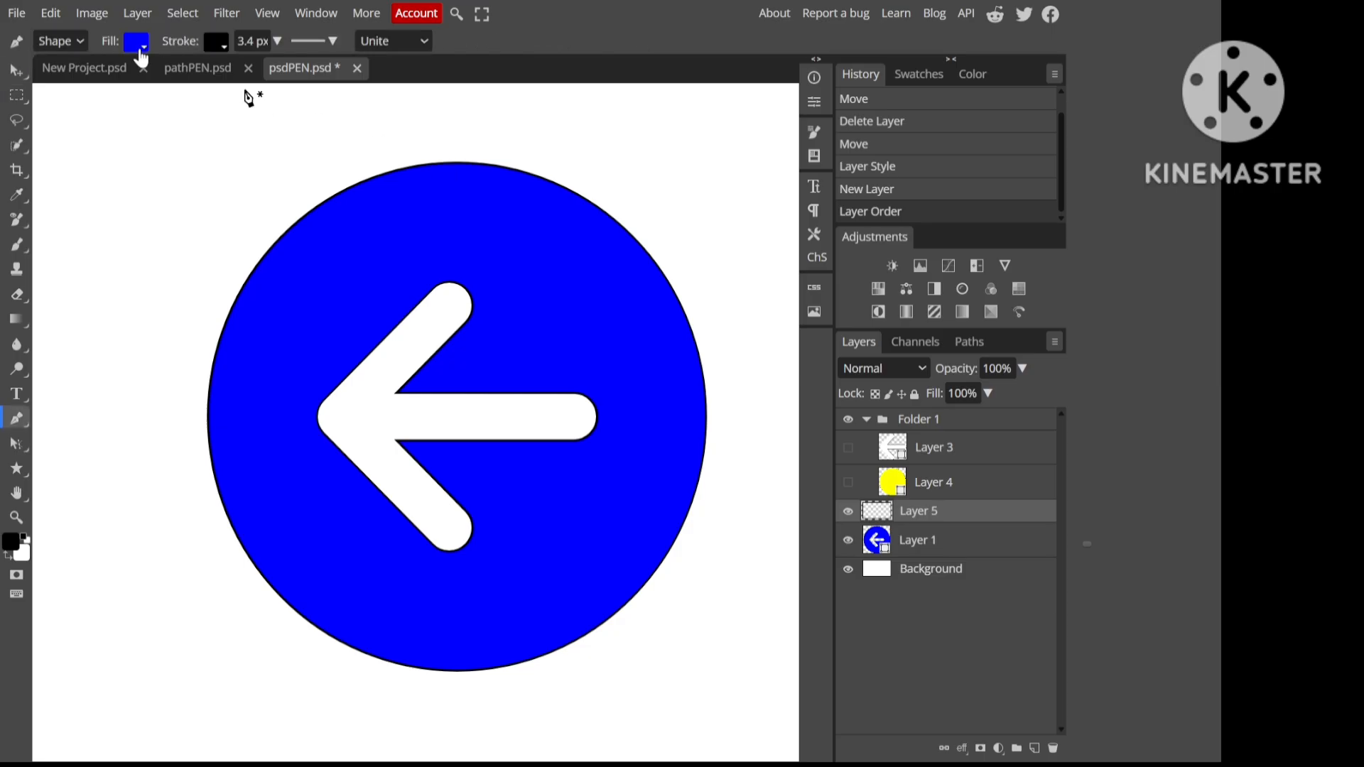
left_click(142, 44)
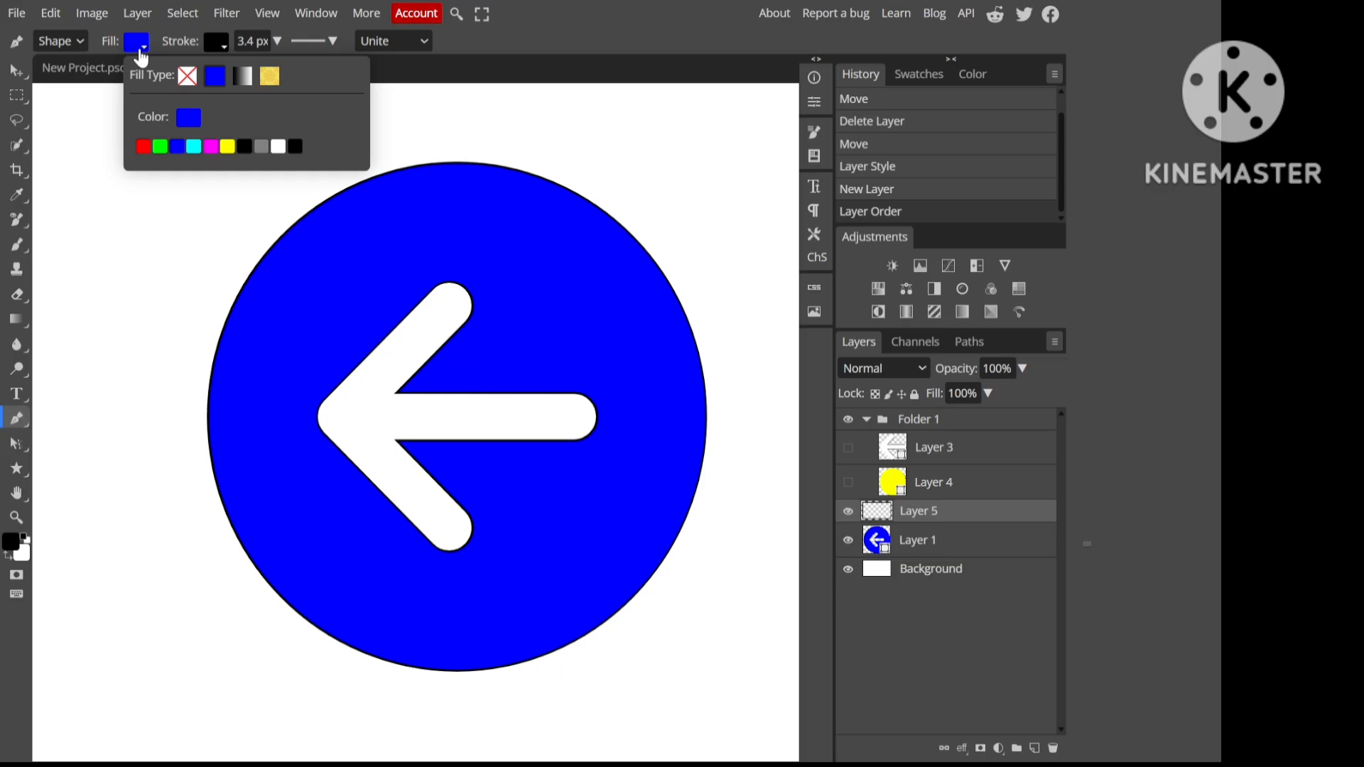
left_click(187, 77)
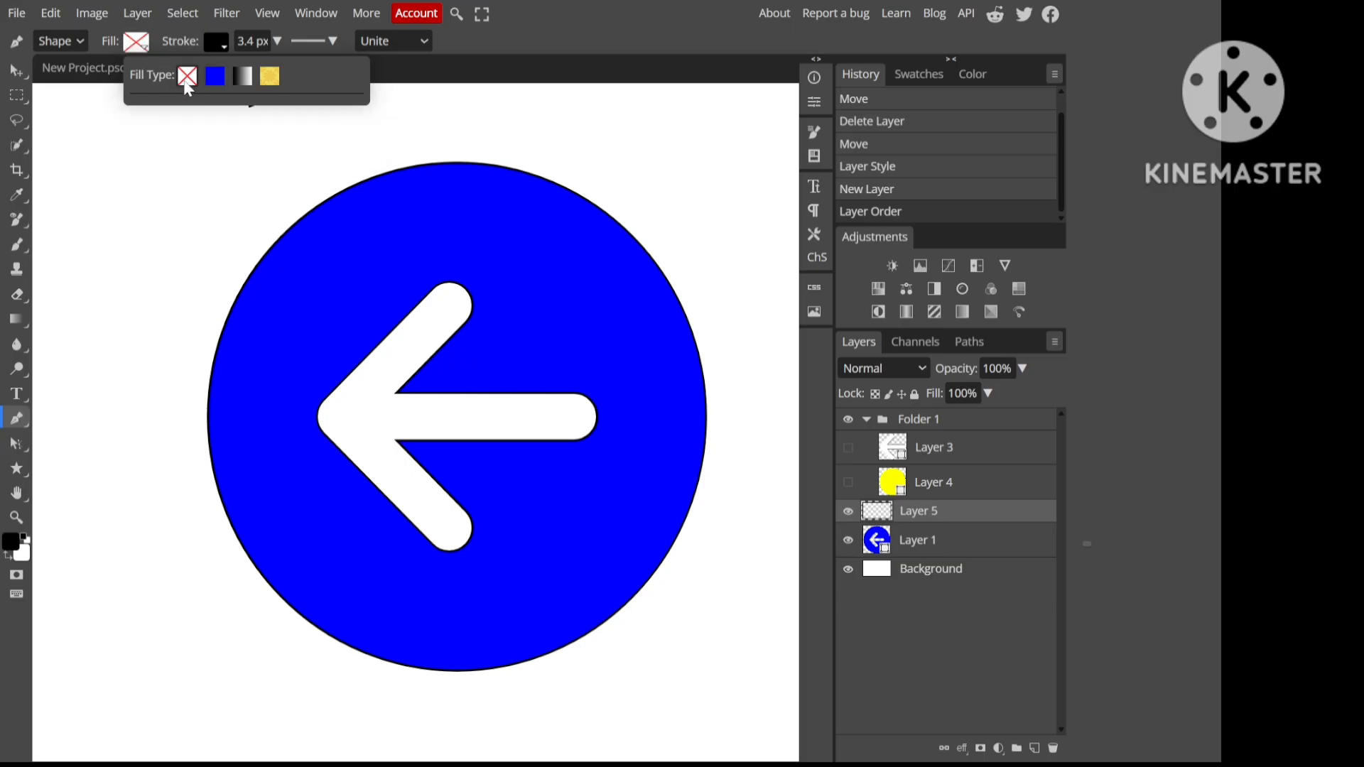
left_click(219, 53)
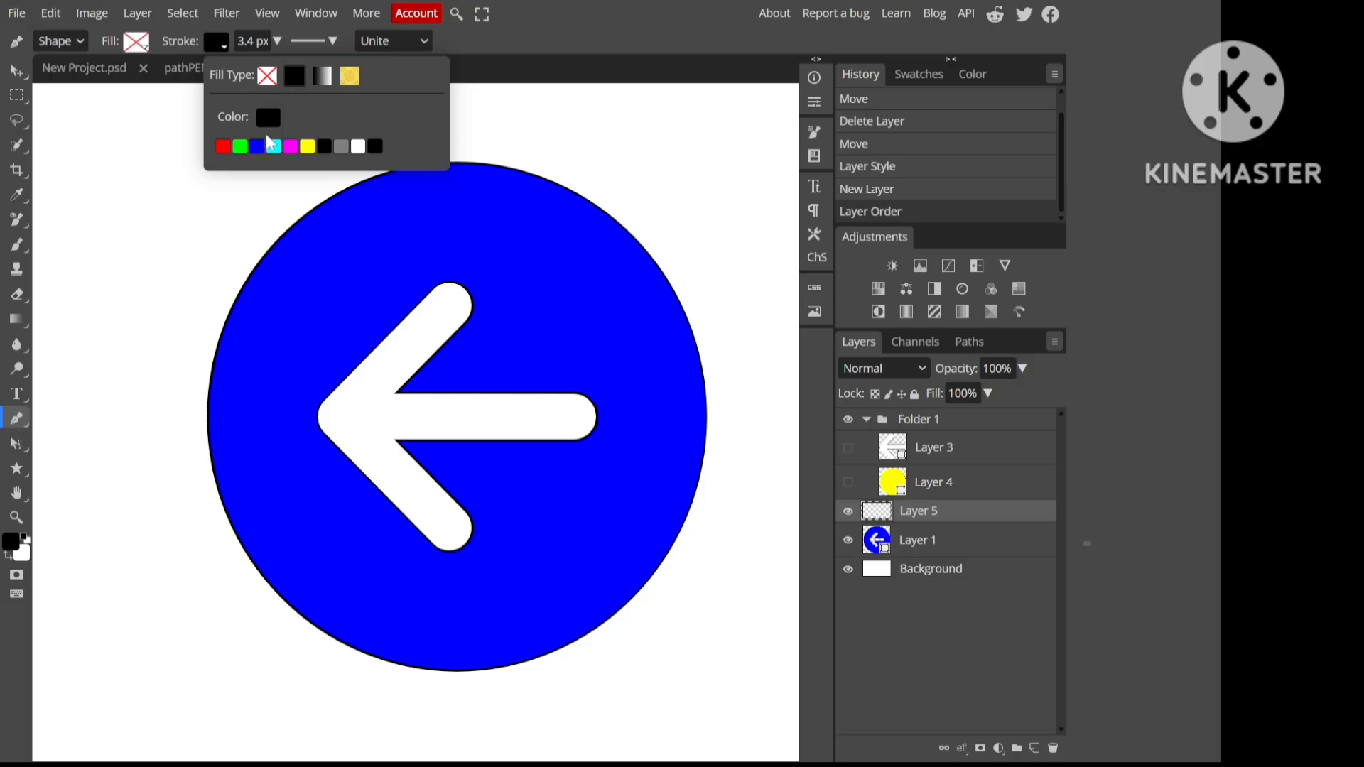
left_click(223, 147)
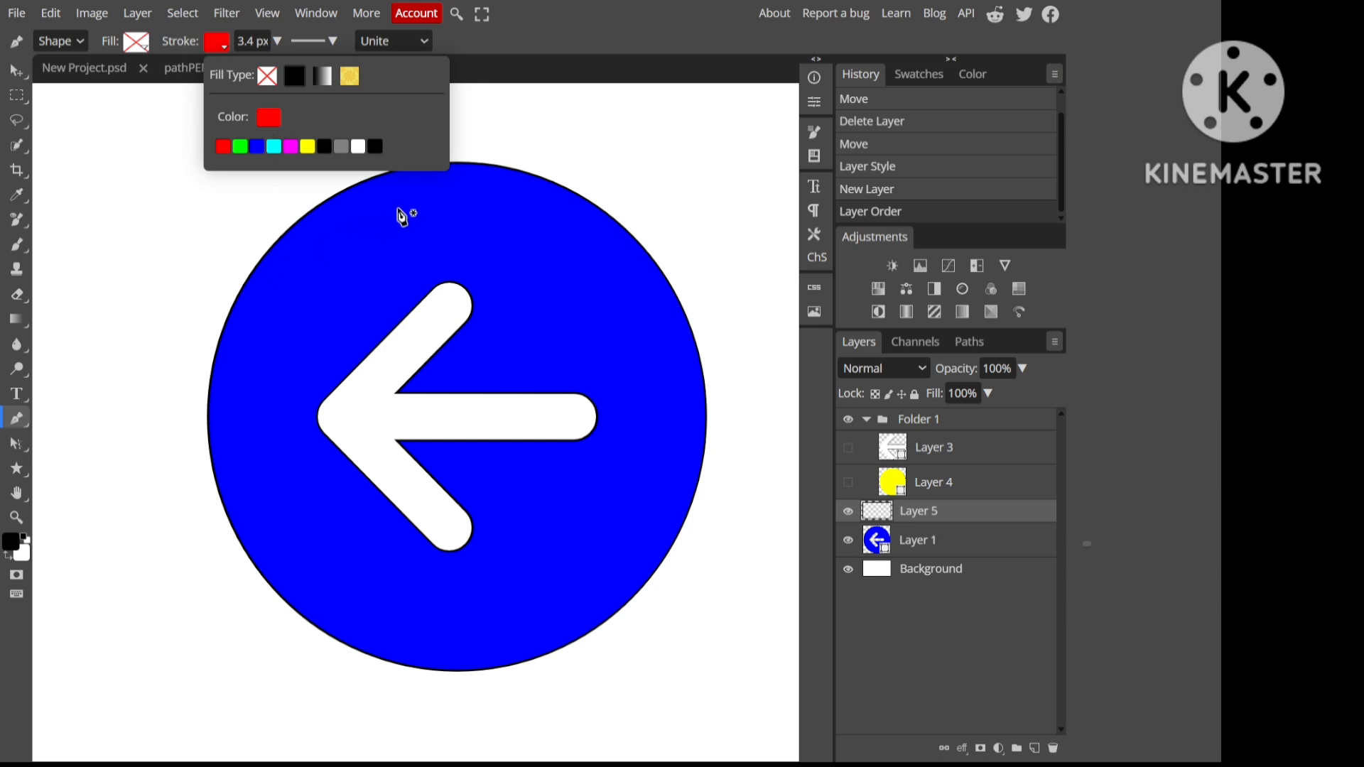
left_click(456, 170)
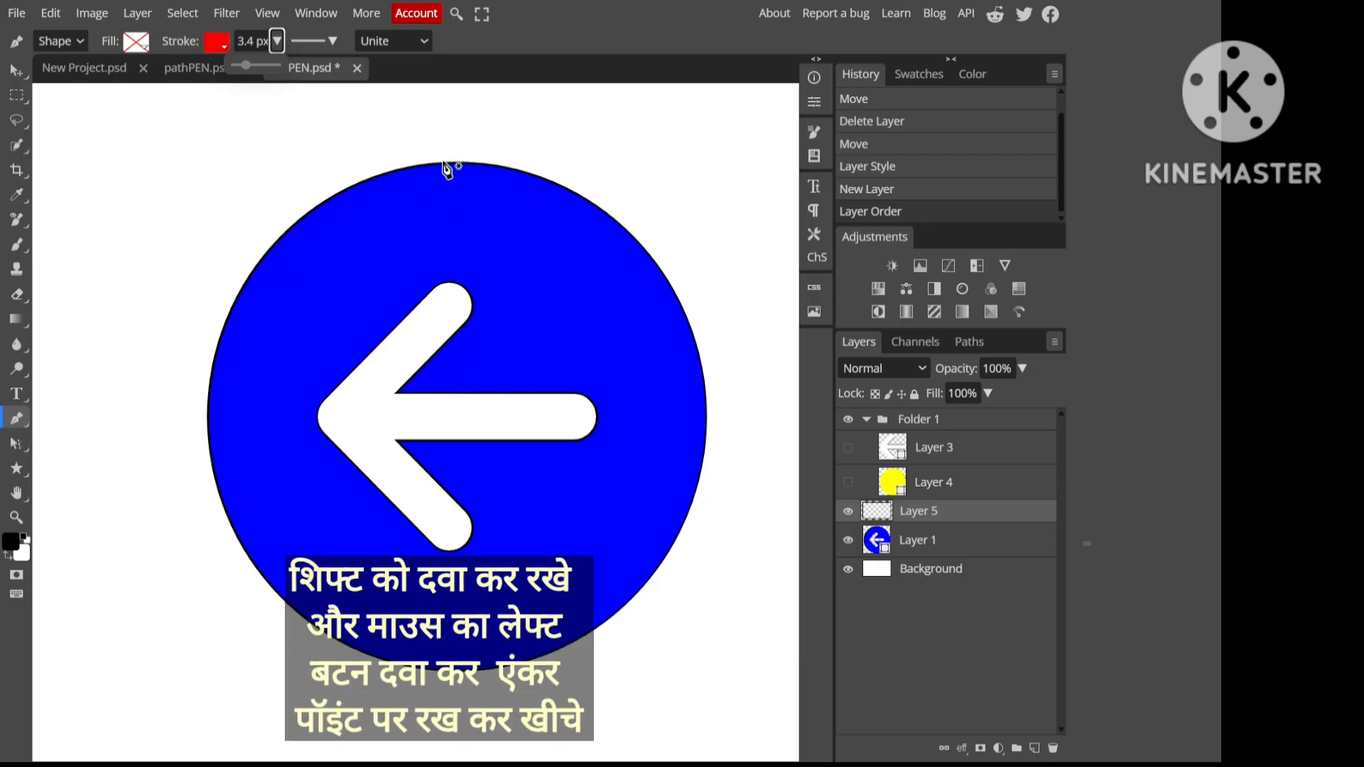
left_click(447, 169)
key("ctrl+z")
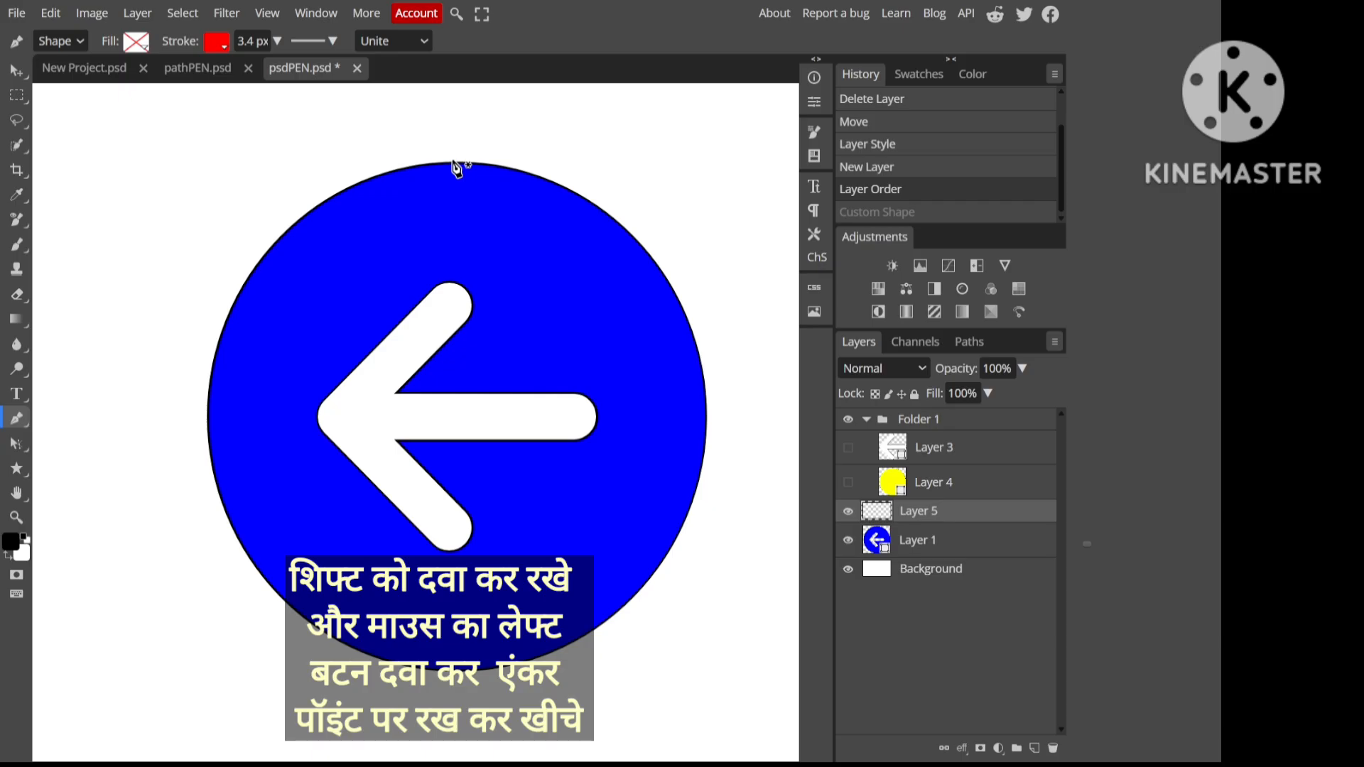
Step: Start a path with horizontal handles at the circle's top, add a curved anchor at its right edge, and adjust the curve to the outline
left_click_drag(455, 166, 668, 176)
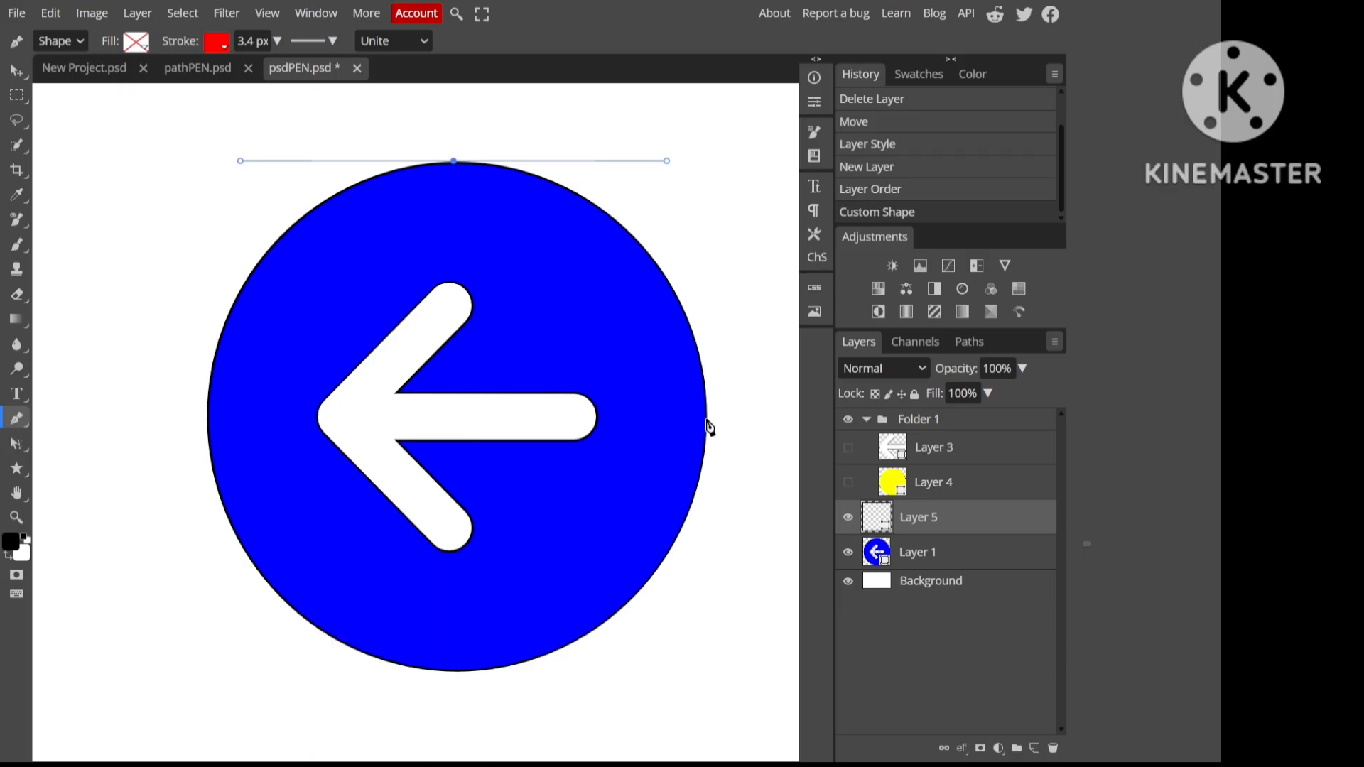
left_click_drag(708, 420, 700, 474)
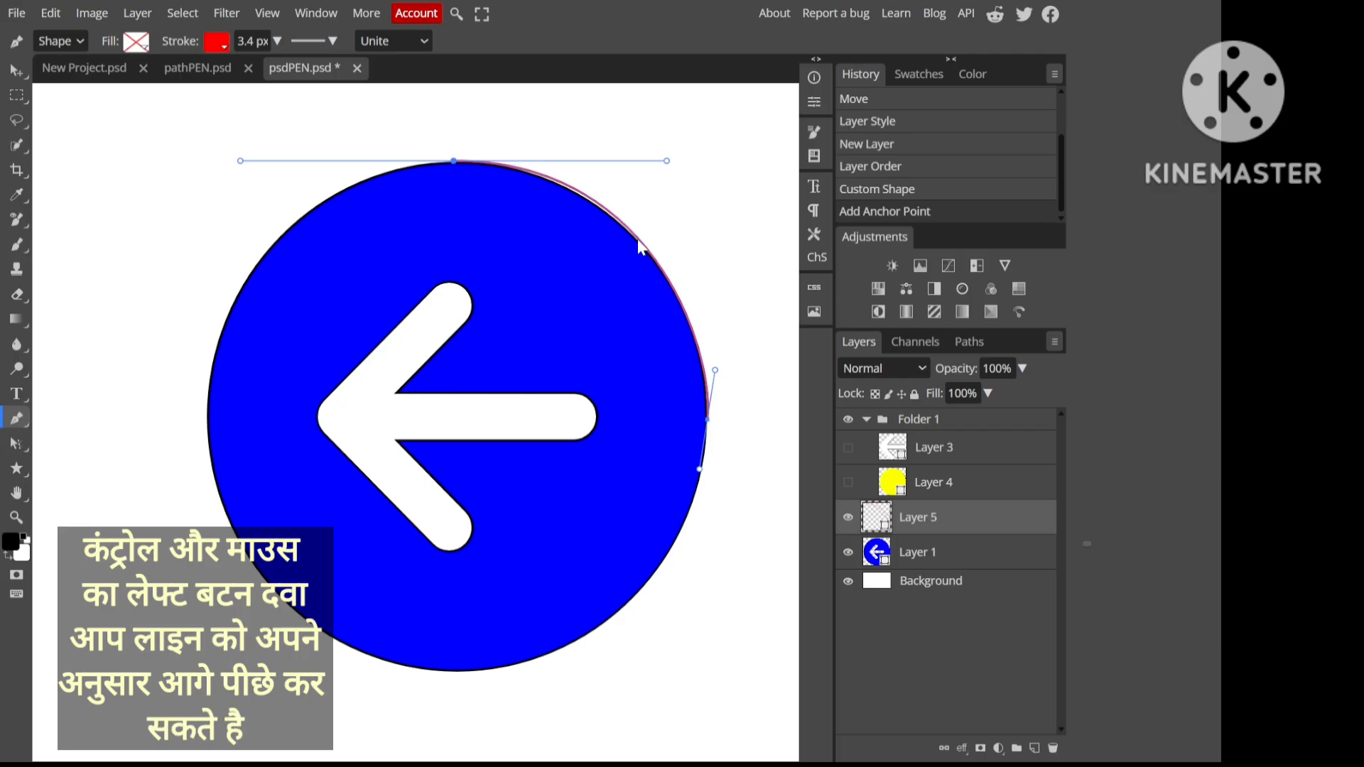
left_click_drag(637, 239, 637, 240)
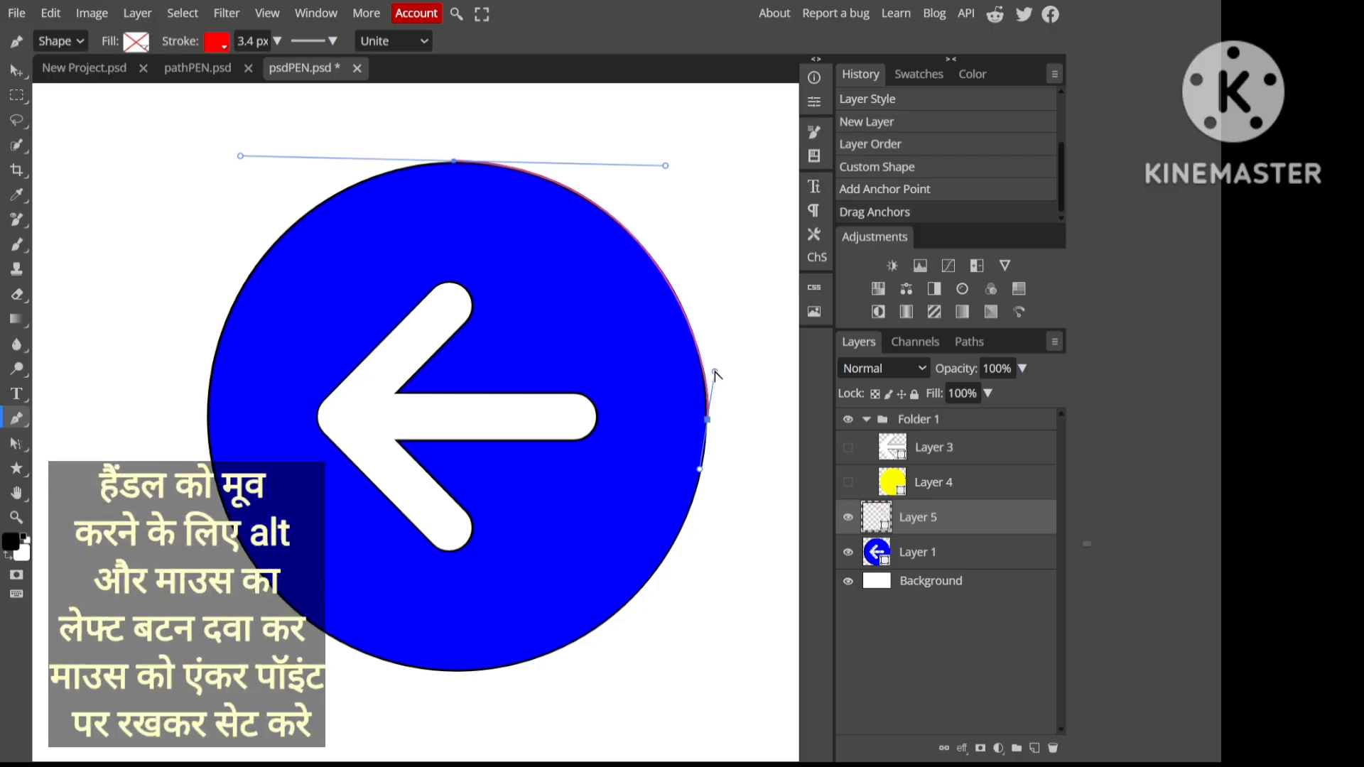
left_click_drag(715, 371, 710, 371)
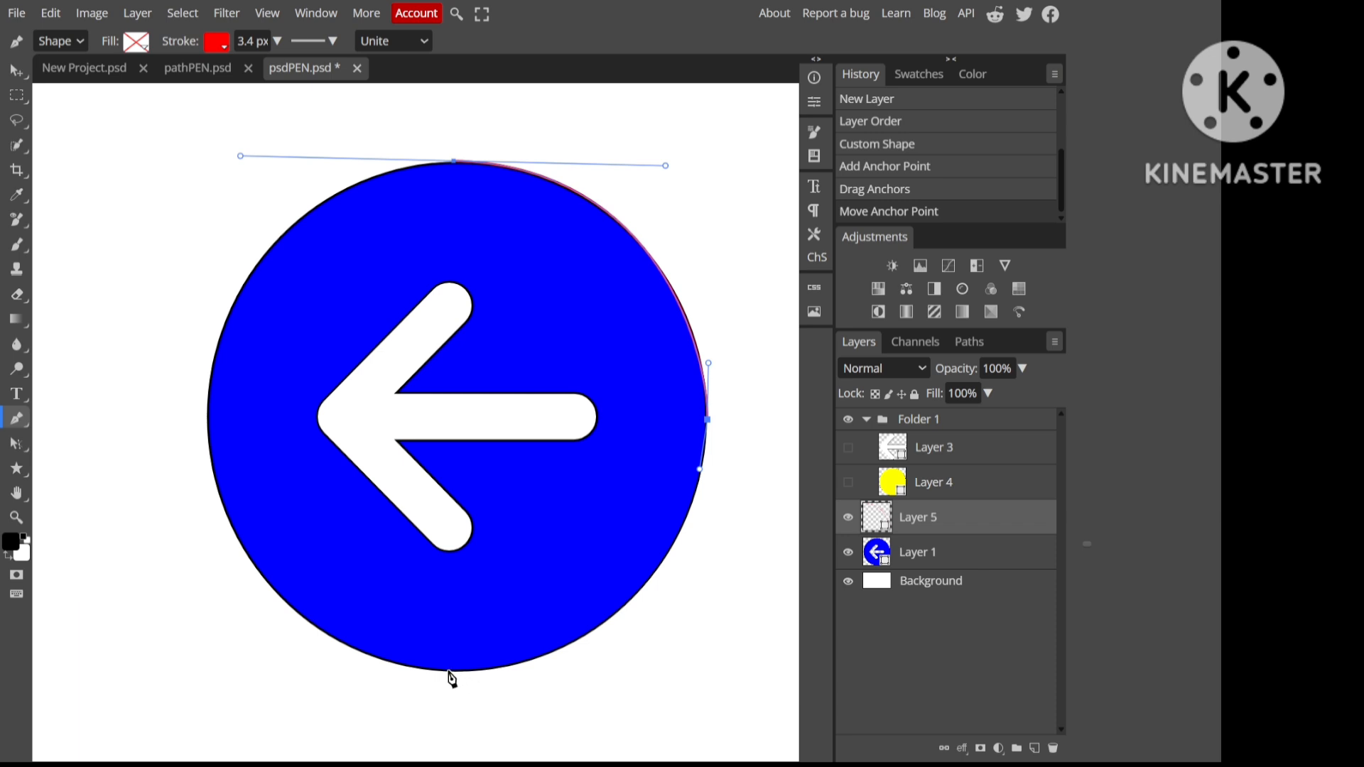
Step: Continue the path around the circle with curved anchors at its bottom and on its left edge
left_click_drag(449, 672, 212, 687)
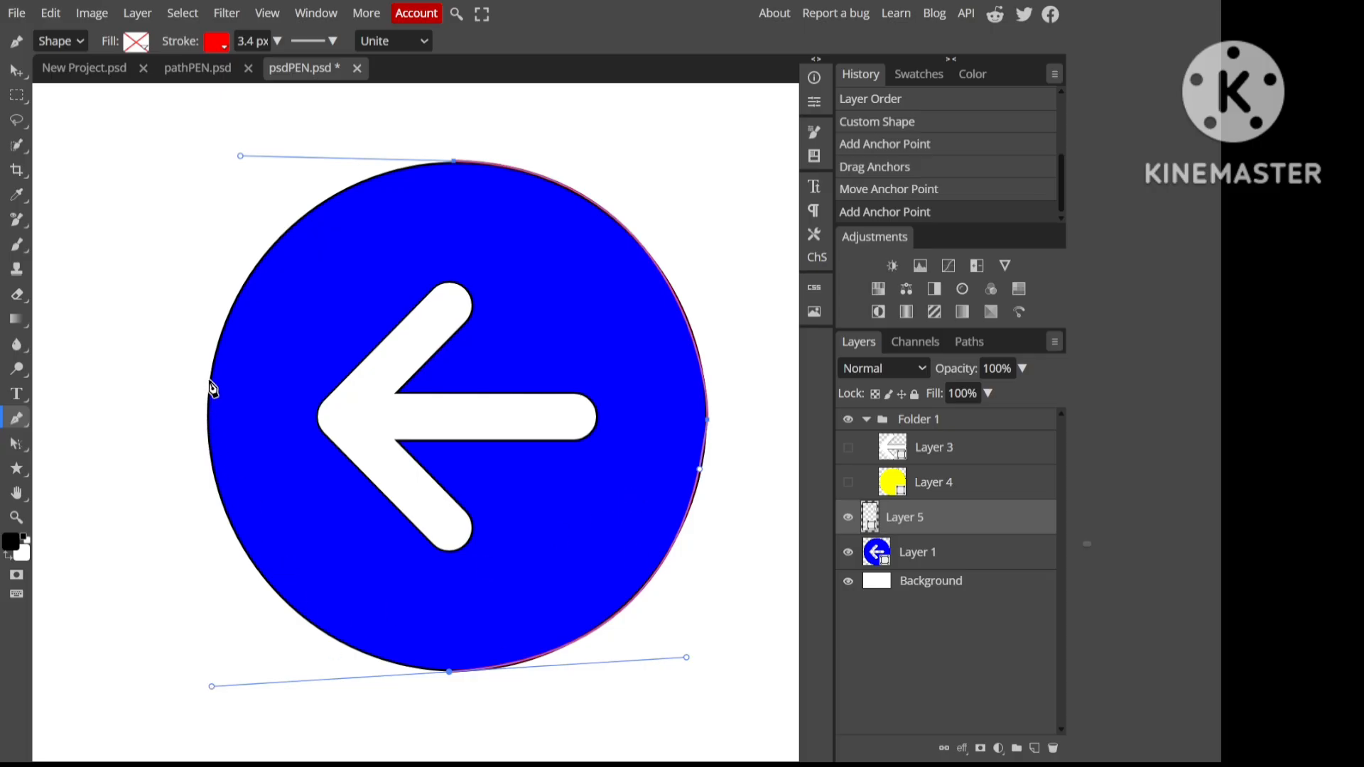
left_click_drag(211, 382, 223, 330)
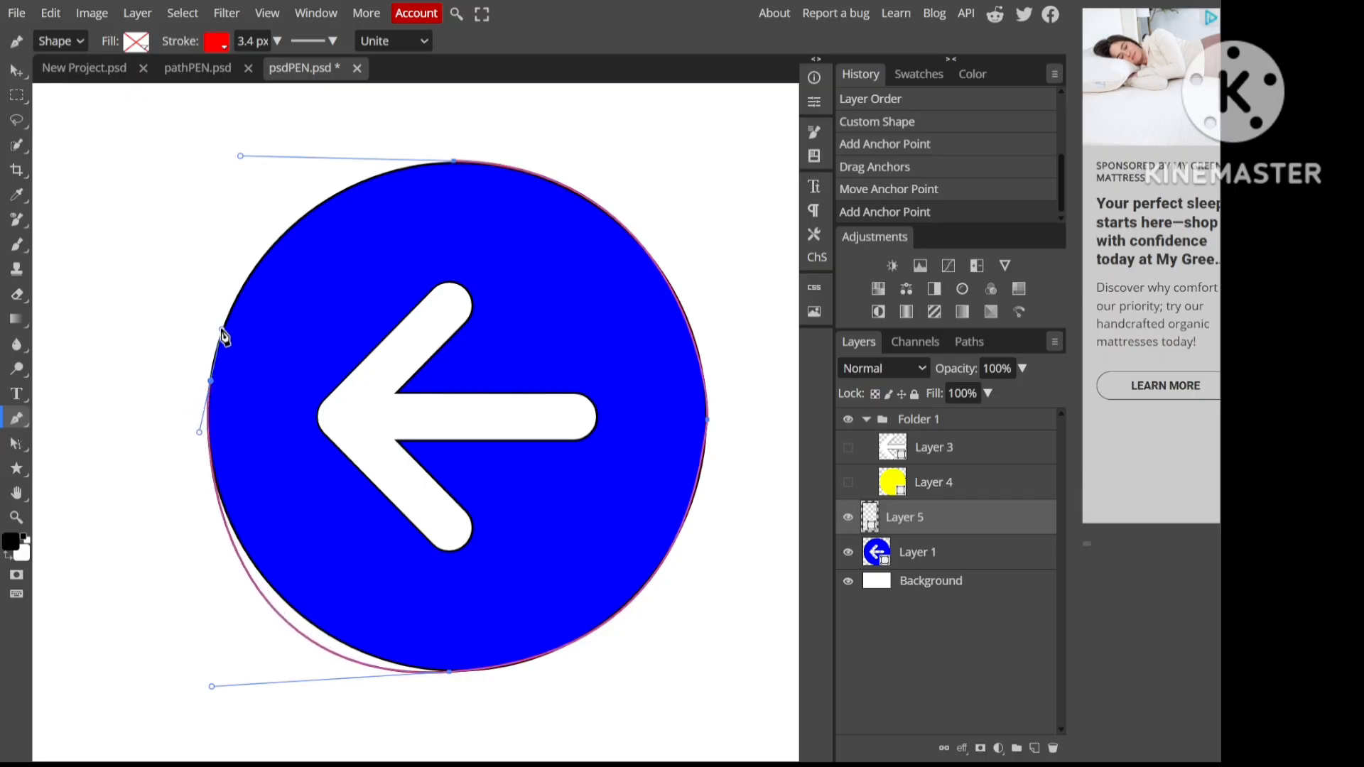
left_click_drag(222, 334, 222, 331)
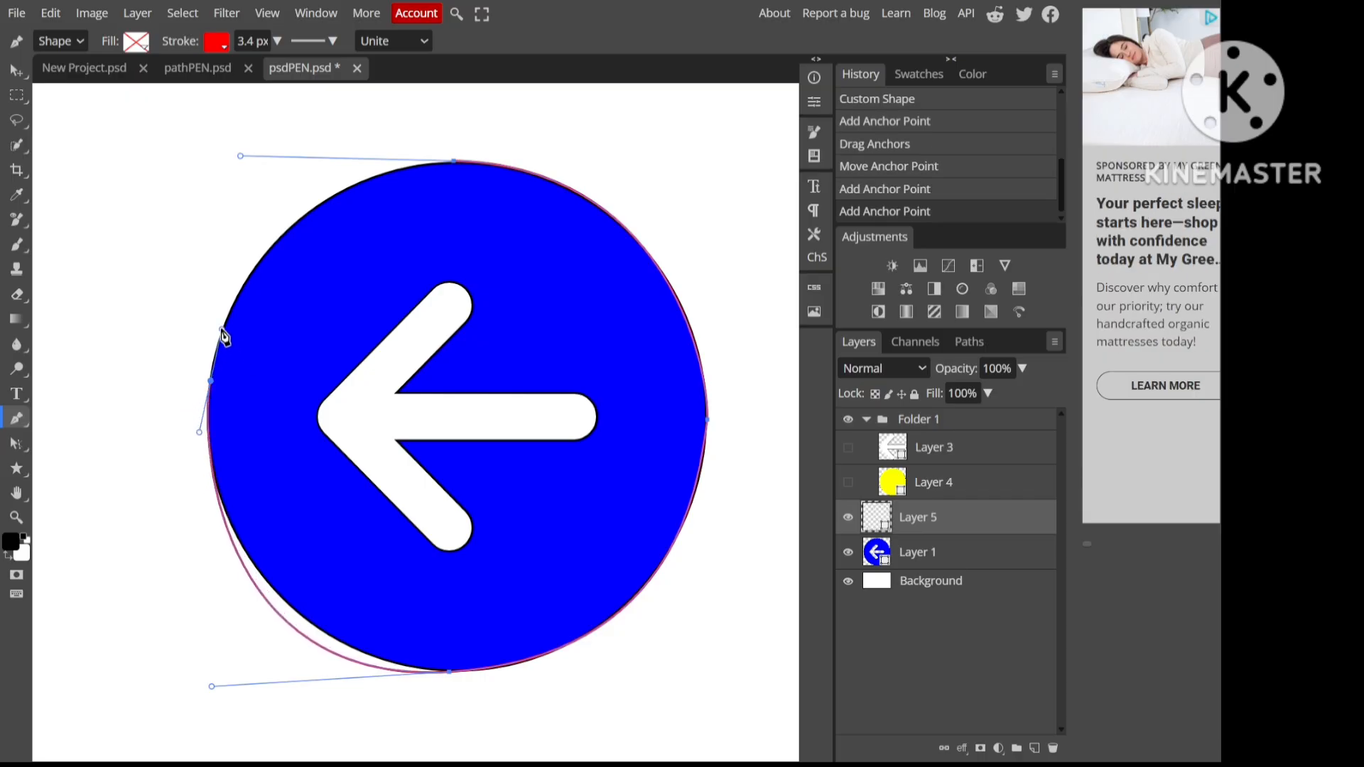
Step: Reshape the path's lower-left segment onto the circle's edge, and raise the bottom anchor's right handle to refit the lower-right curve
left_click(265, 600, "ctrl")
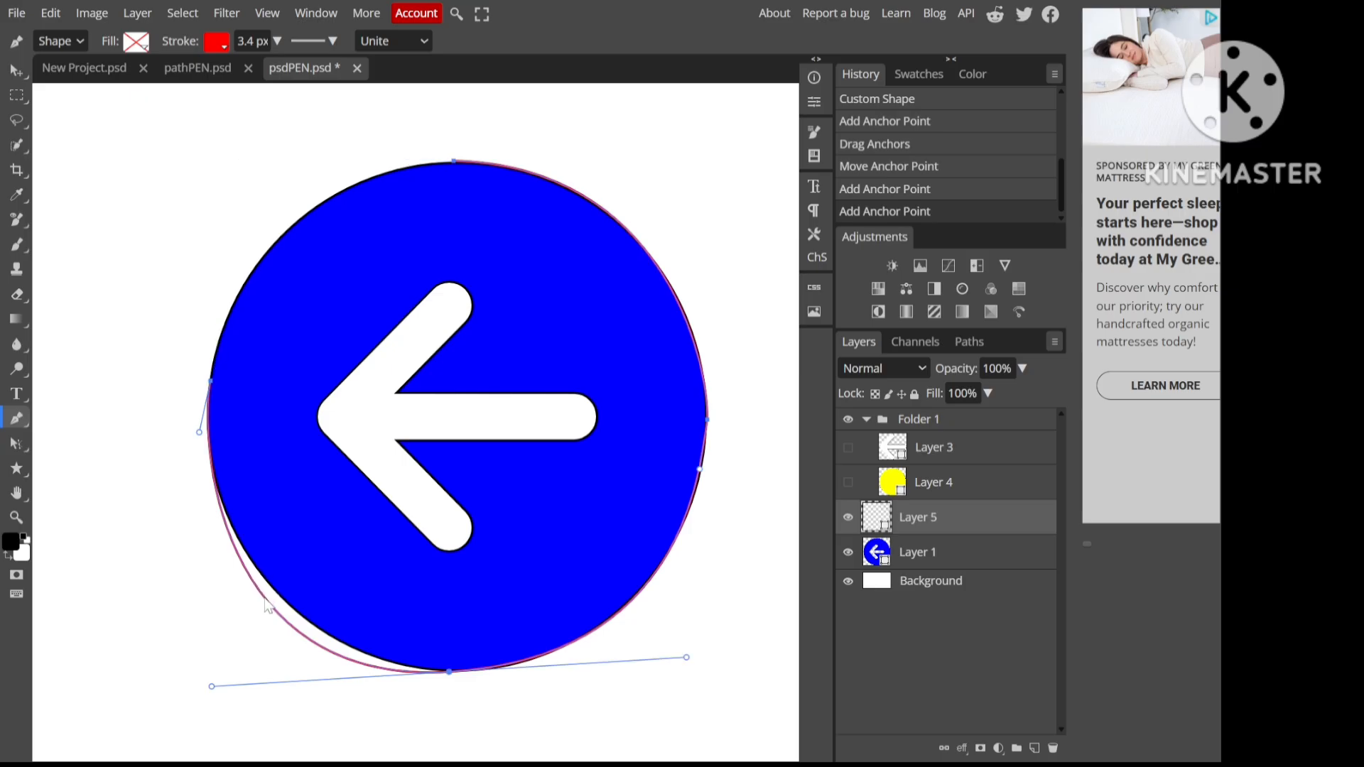
left_click_drag(265, 603, 264, 584)
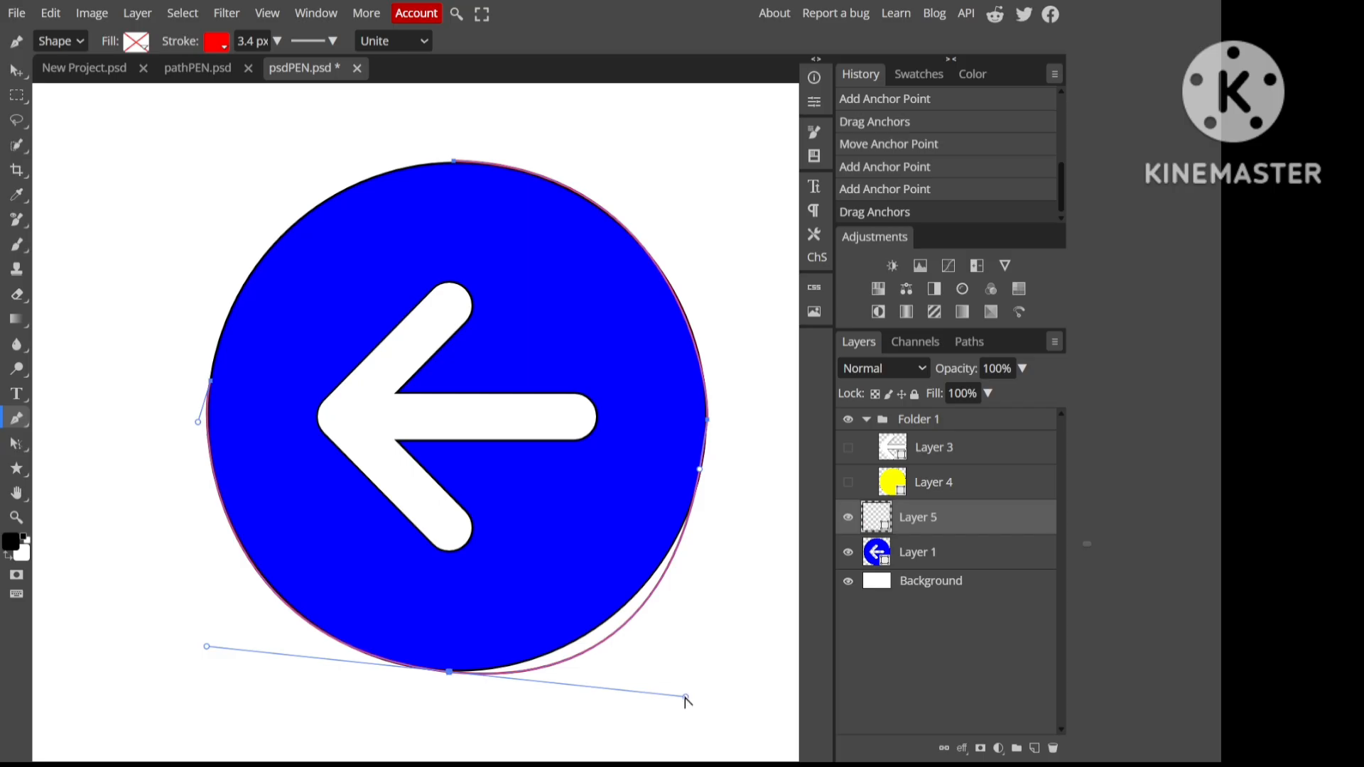
left_click_drag(686, 697, 687, 660)
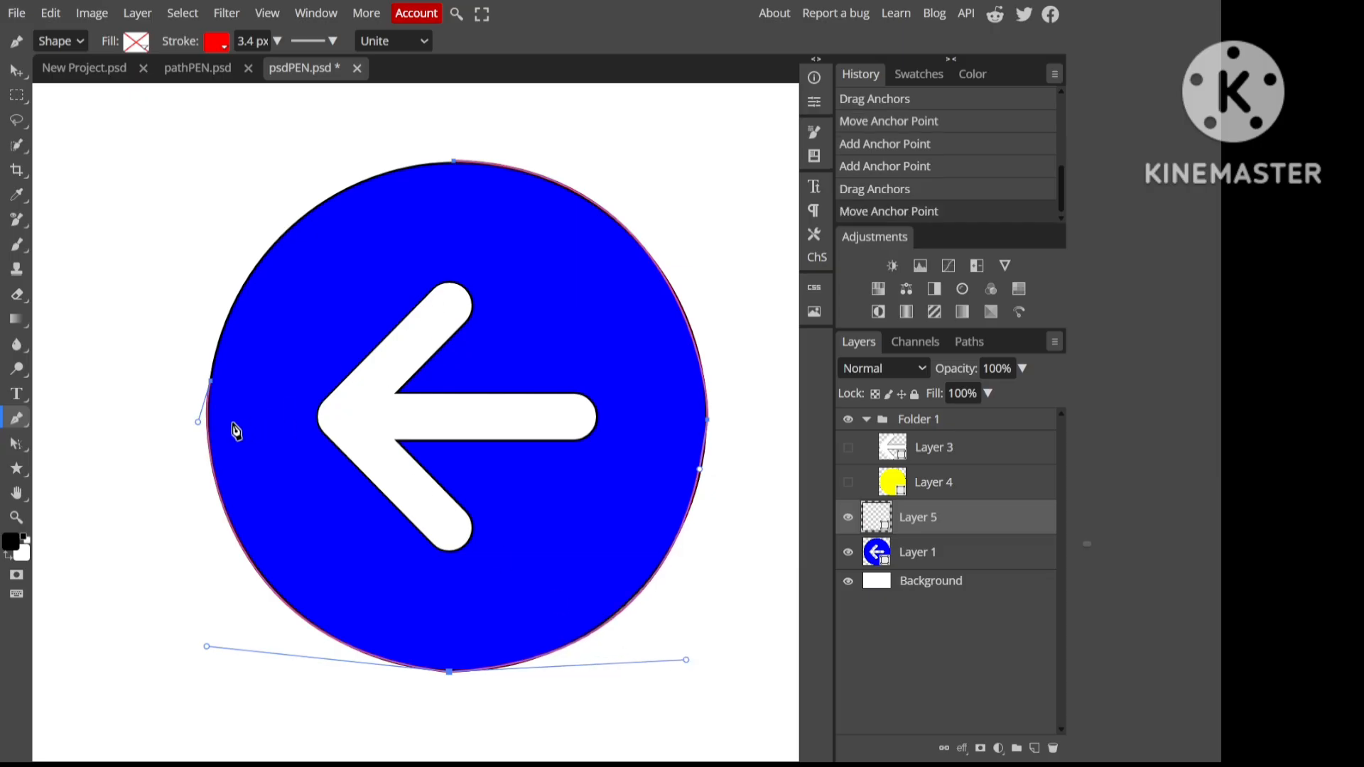
Step: Close the path at the circle's top anchor, and refit the upper-left and upper-right curves to the outline
left_click(455, 167)
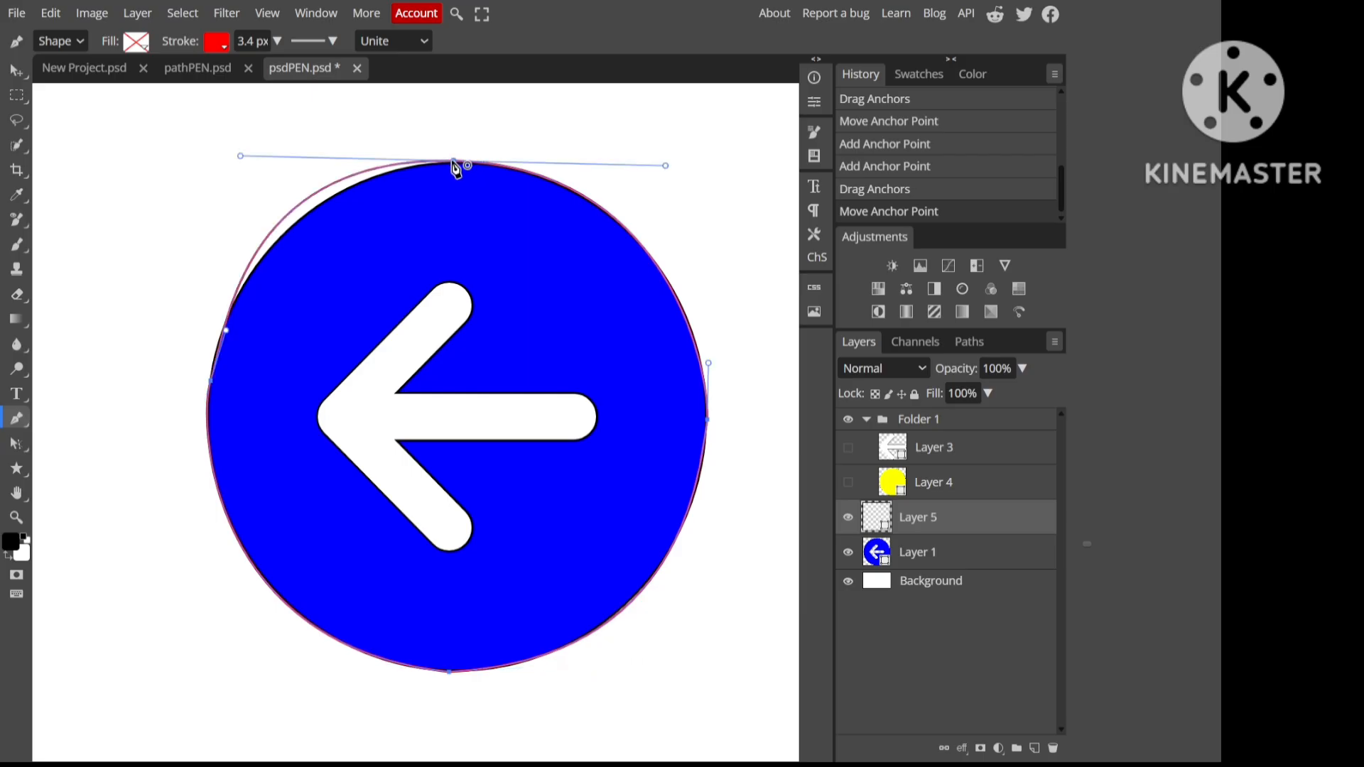
left_click(455, 168)
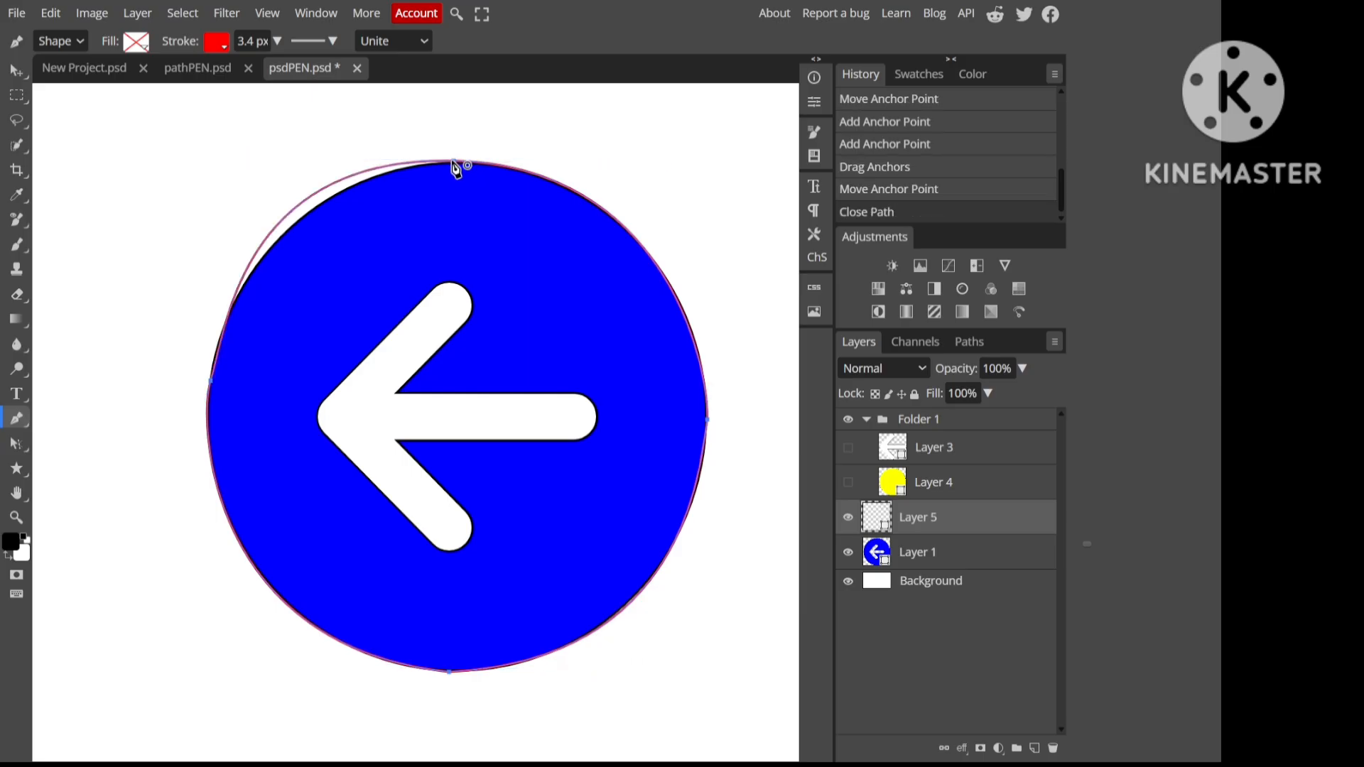
left_click(316, 202)
left_click_drag(316, 203, 318, 213)
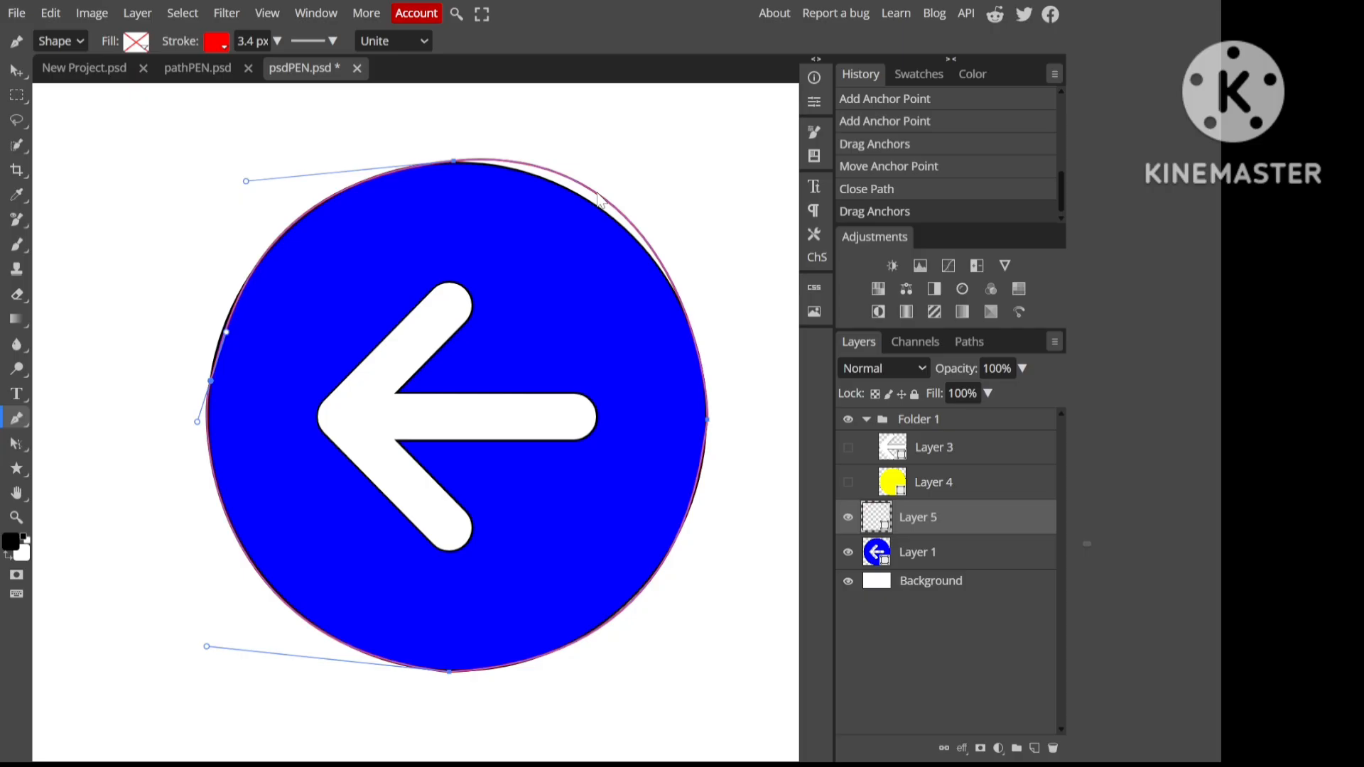
left_click(597, 199)
left_click_drag(597, 193, 600, 204)
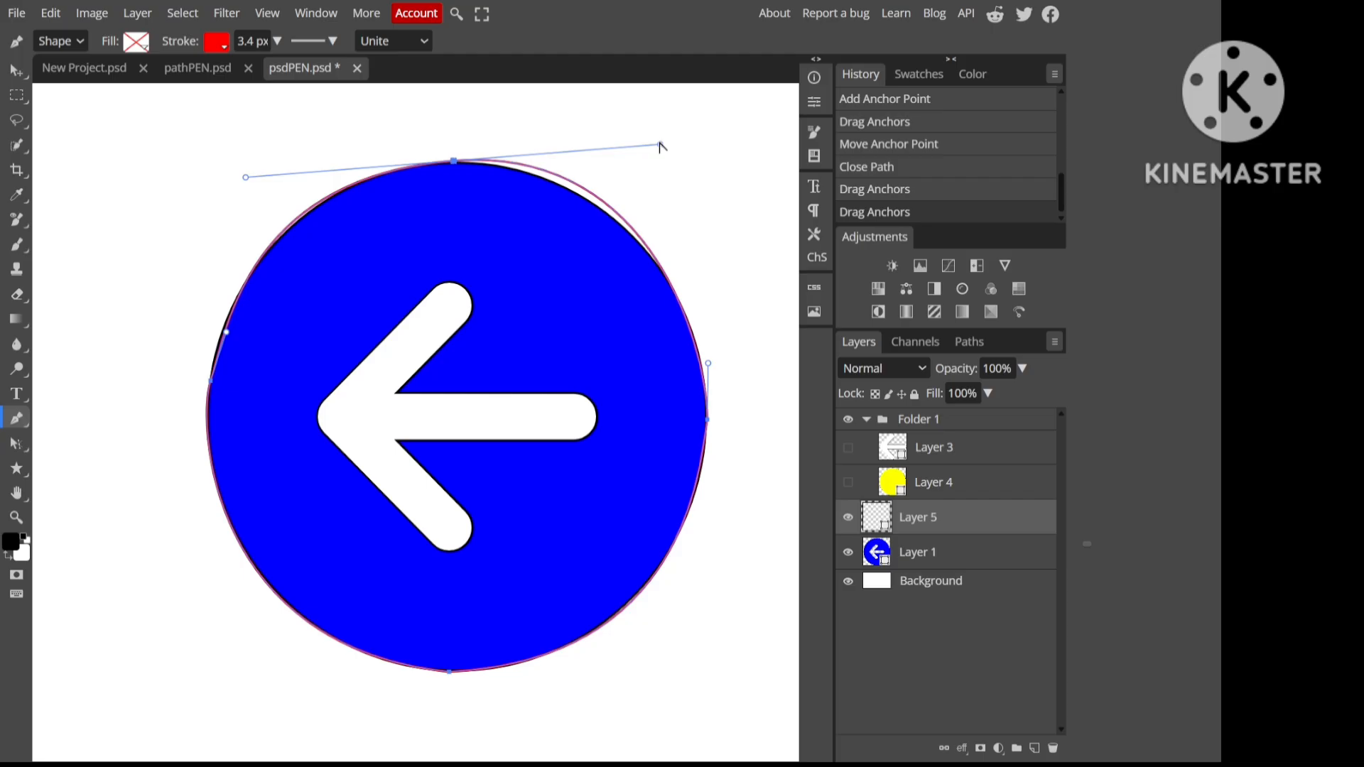
left_click_drag(660, 145, 661, 163)
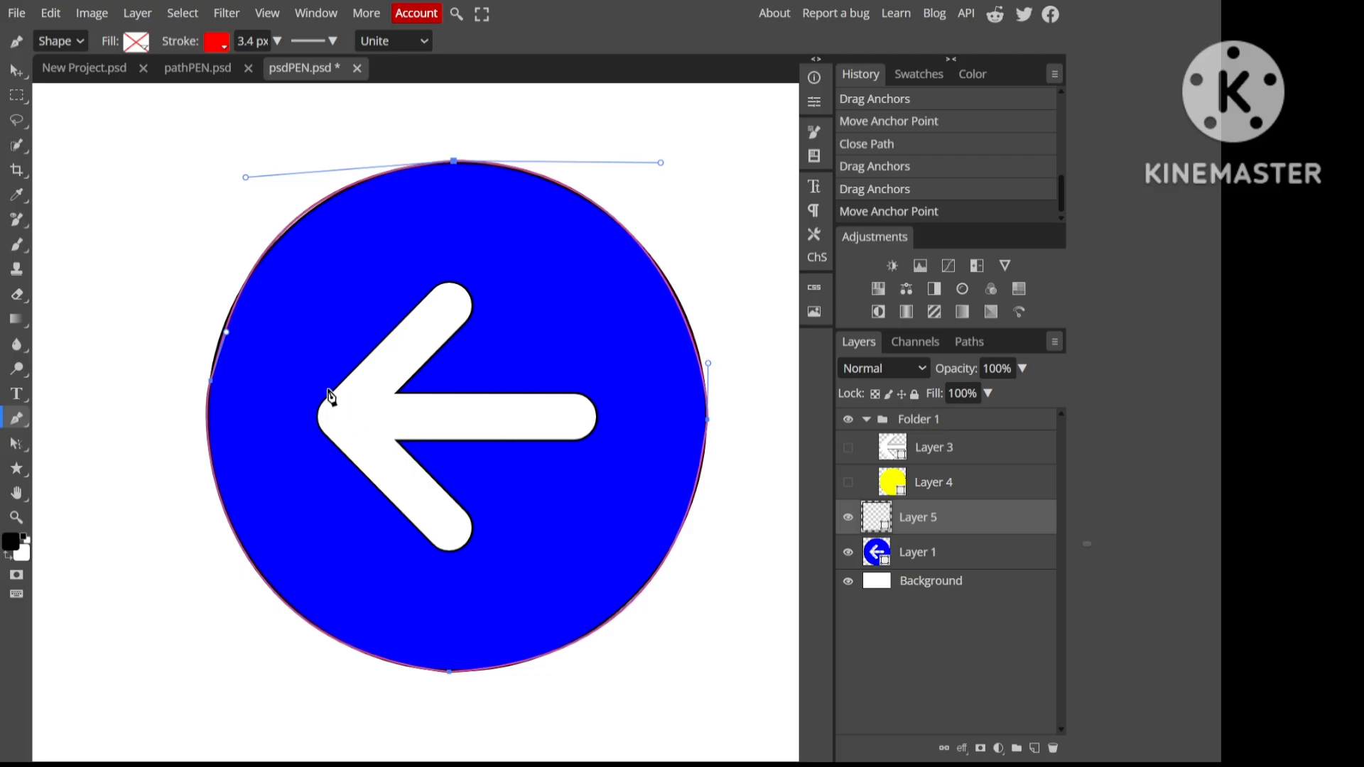
left_click(226, 332)
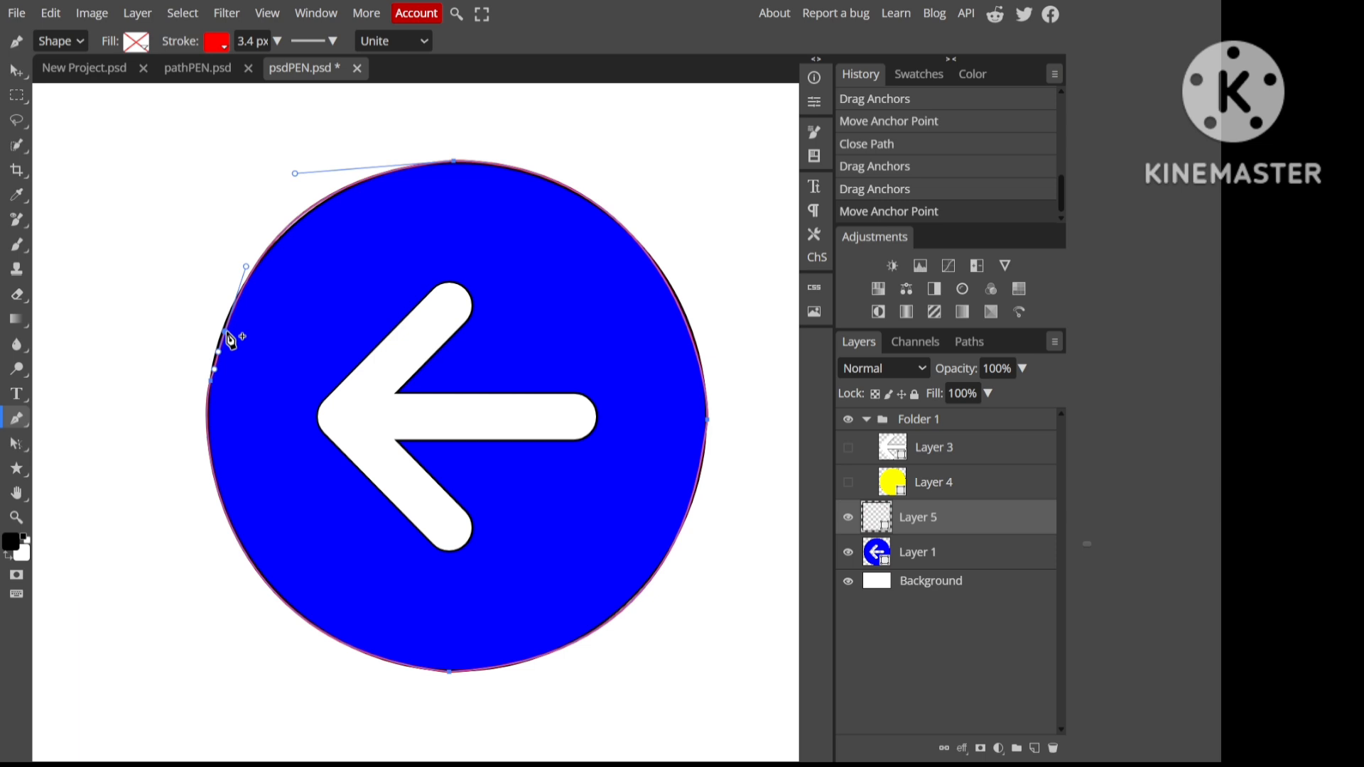
left_click_drag(226, 331, 231, 334)
key("ctrl+z")
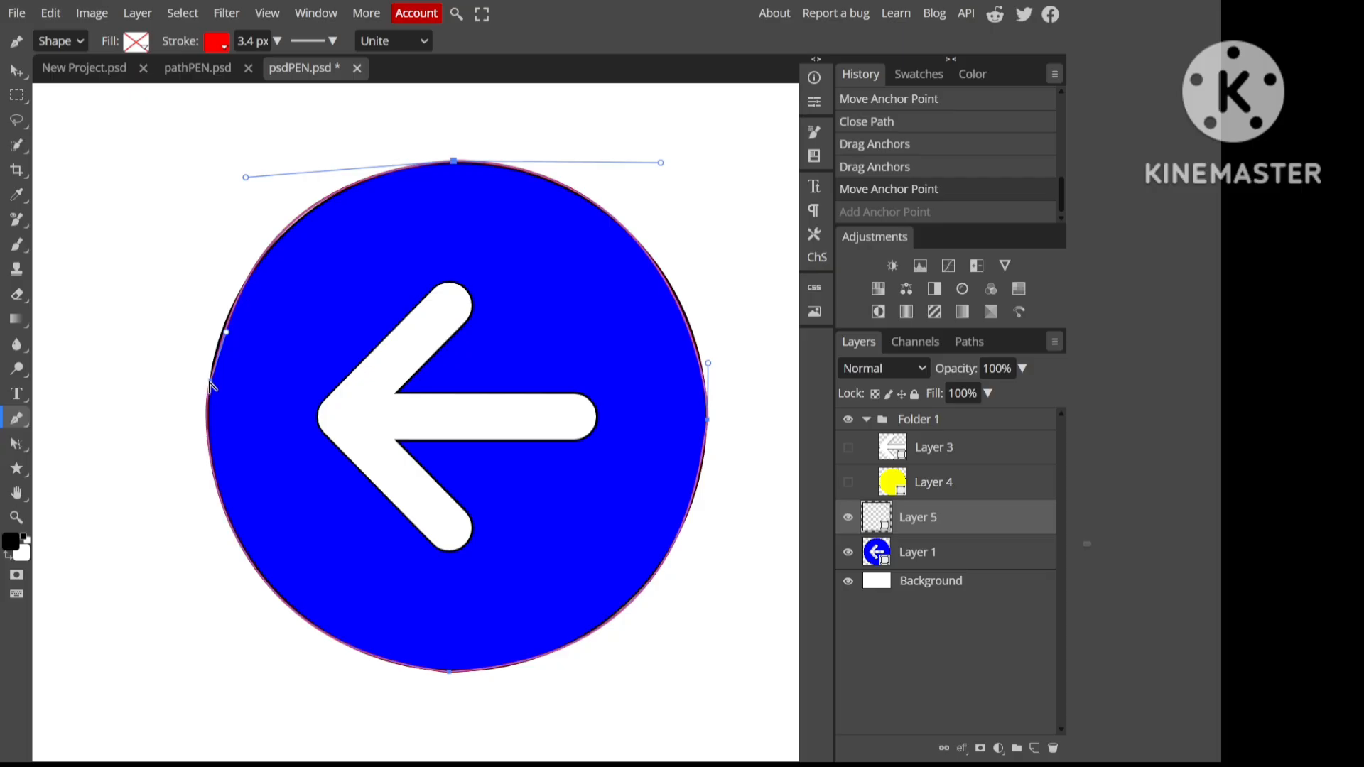
Step: Shorten the left anchor's upper handle to fit the circle's edge, and hide Layer 1
left_click(211, 383)
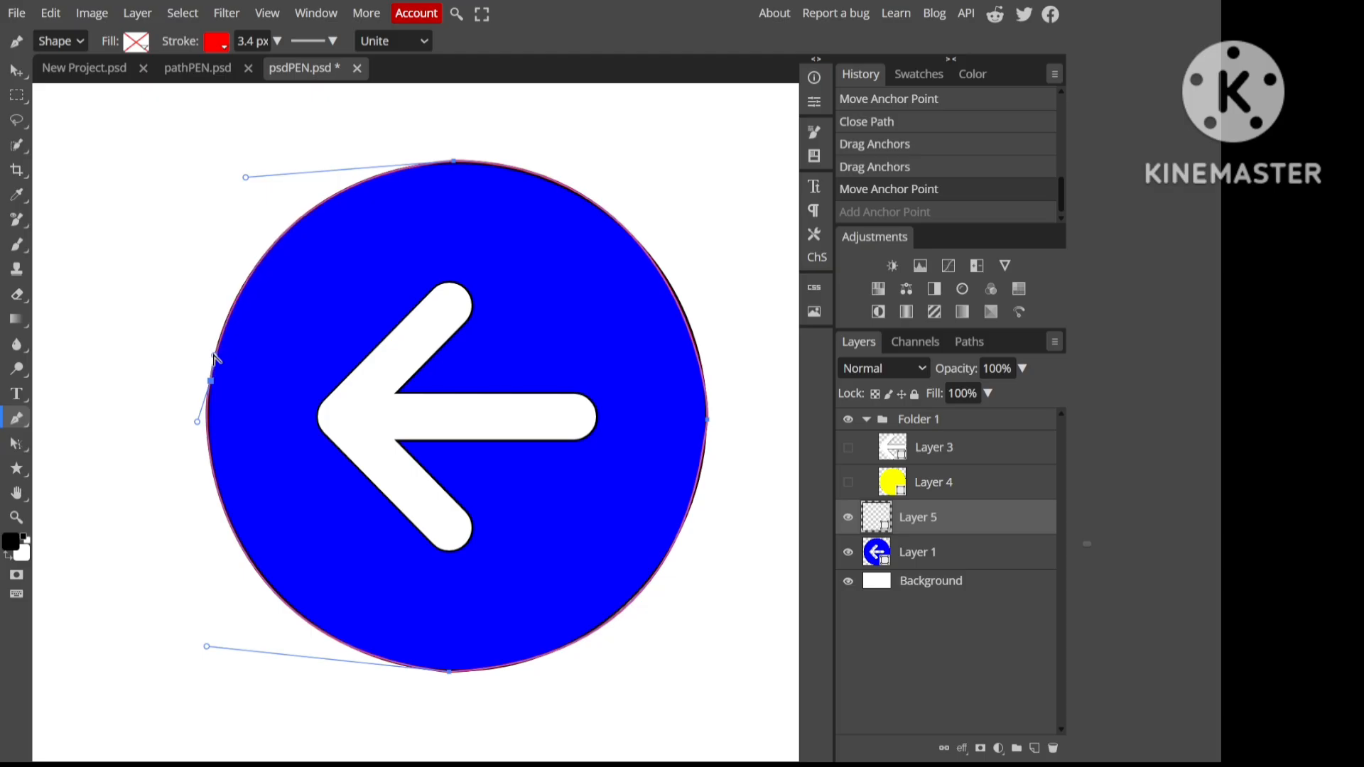
left_click(213, 356)
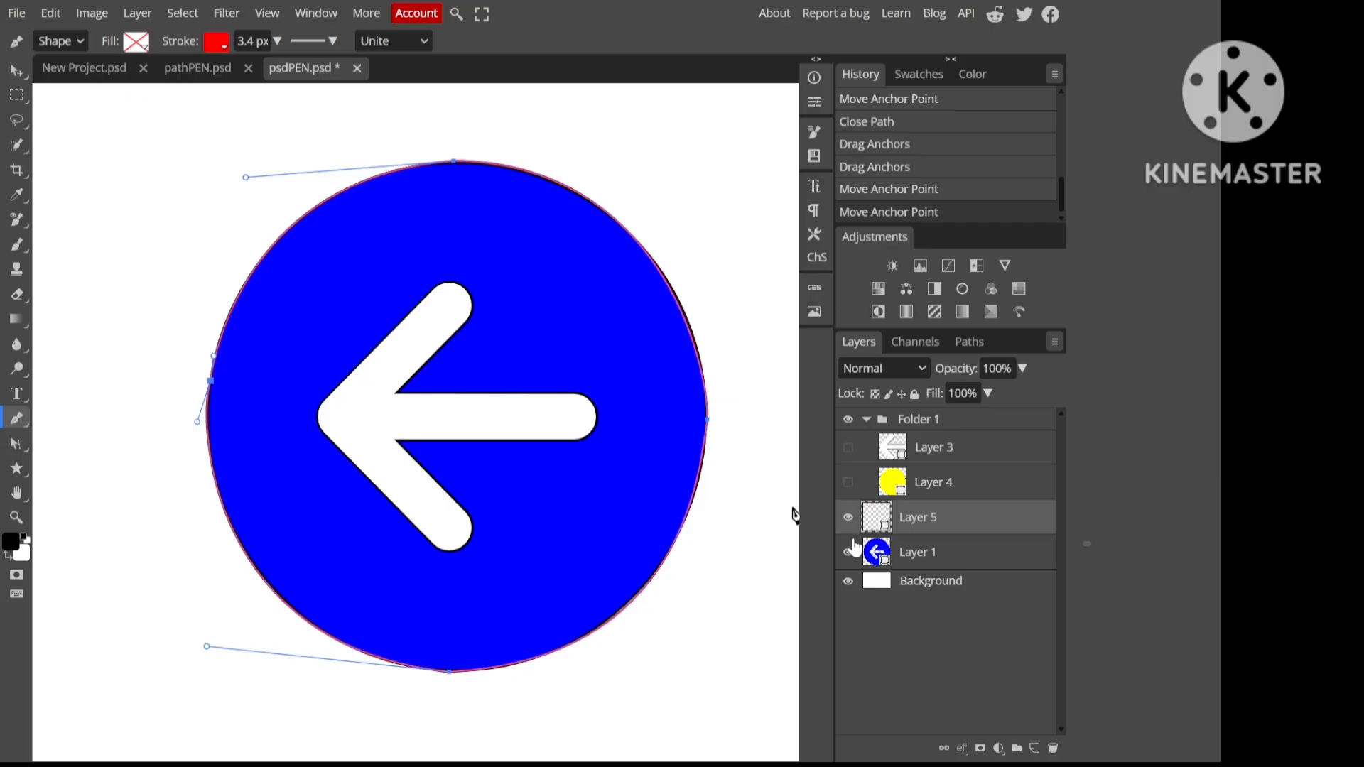
left_click(849, 554)
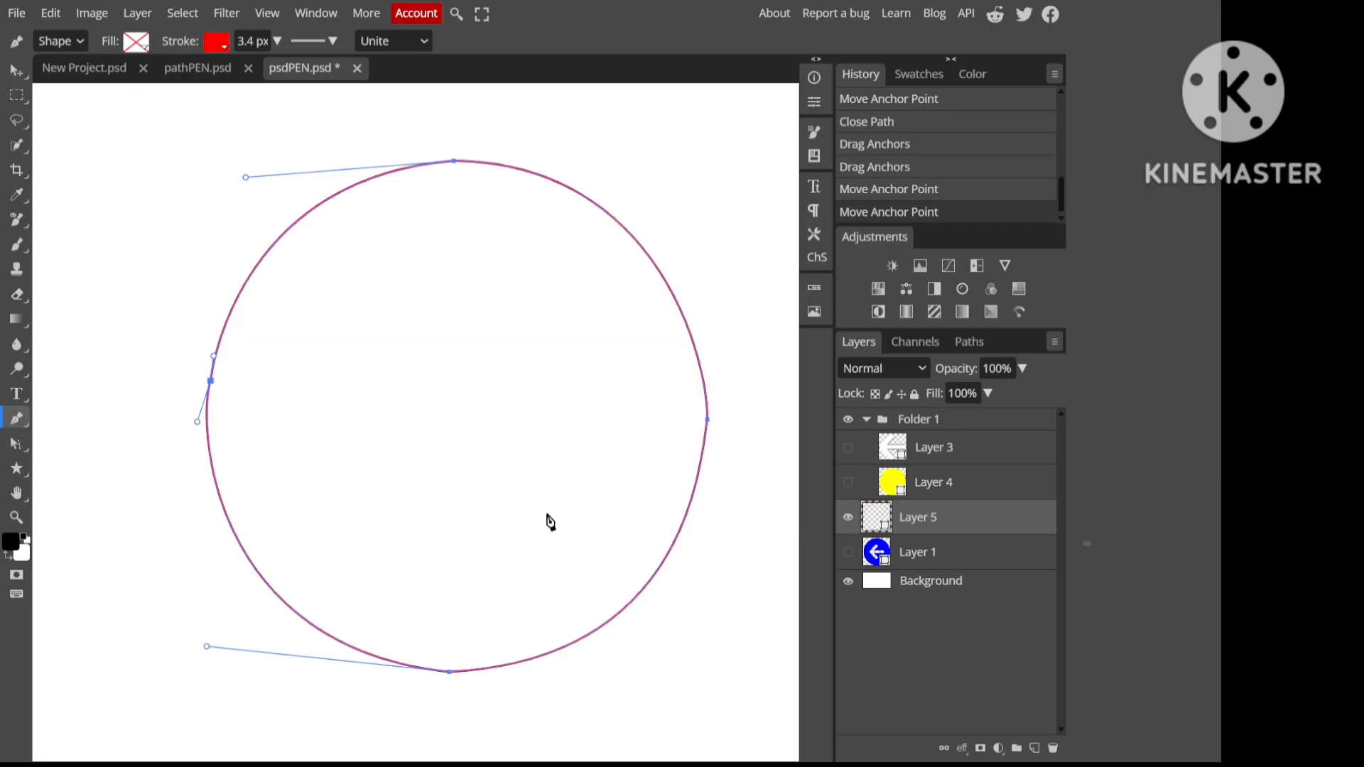
Step: Fill the traced circle on Layer 5 with solid red
left_click(129, 45)
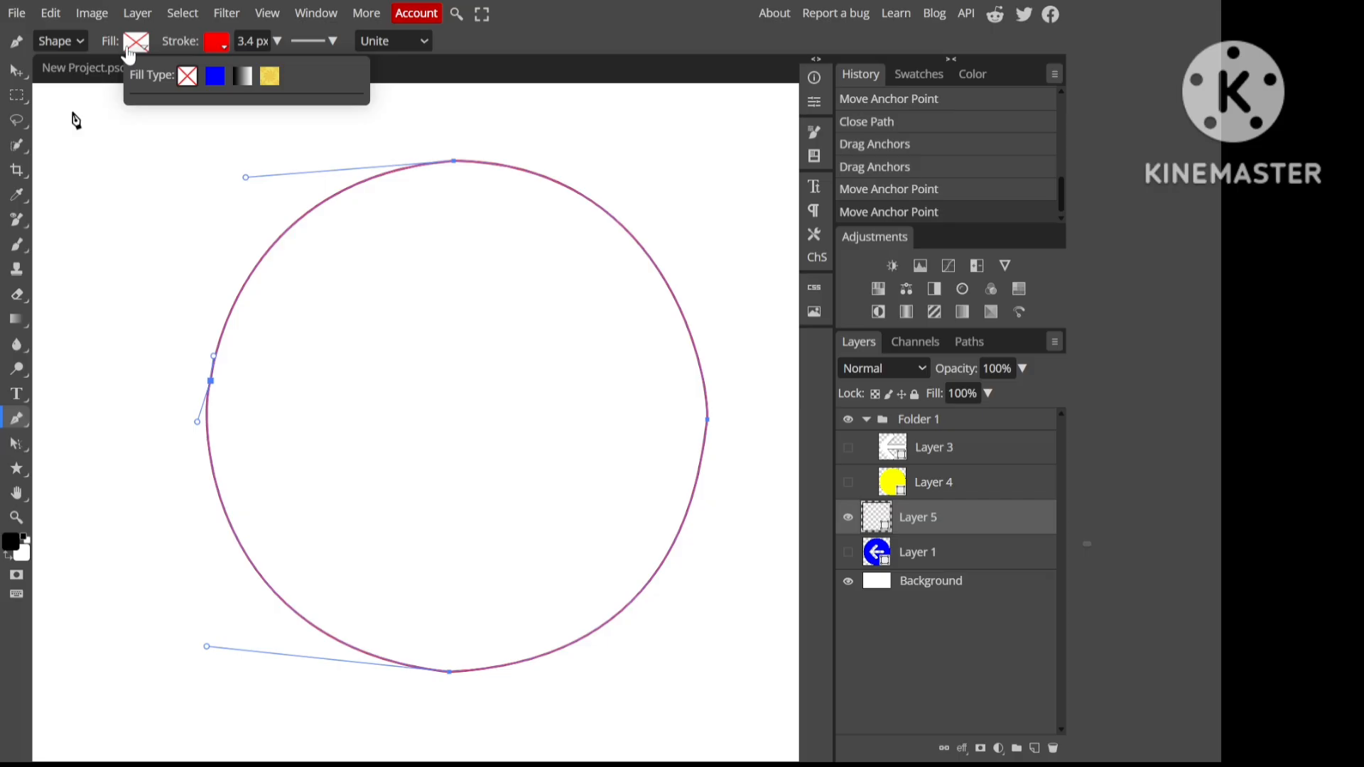
left_click(212, 79)
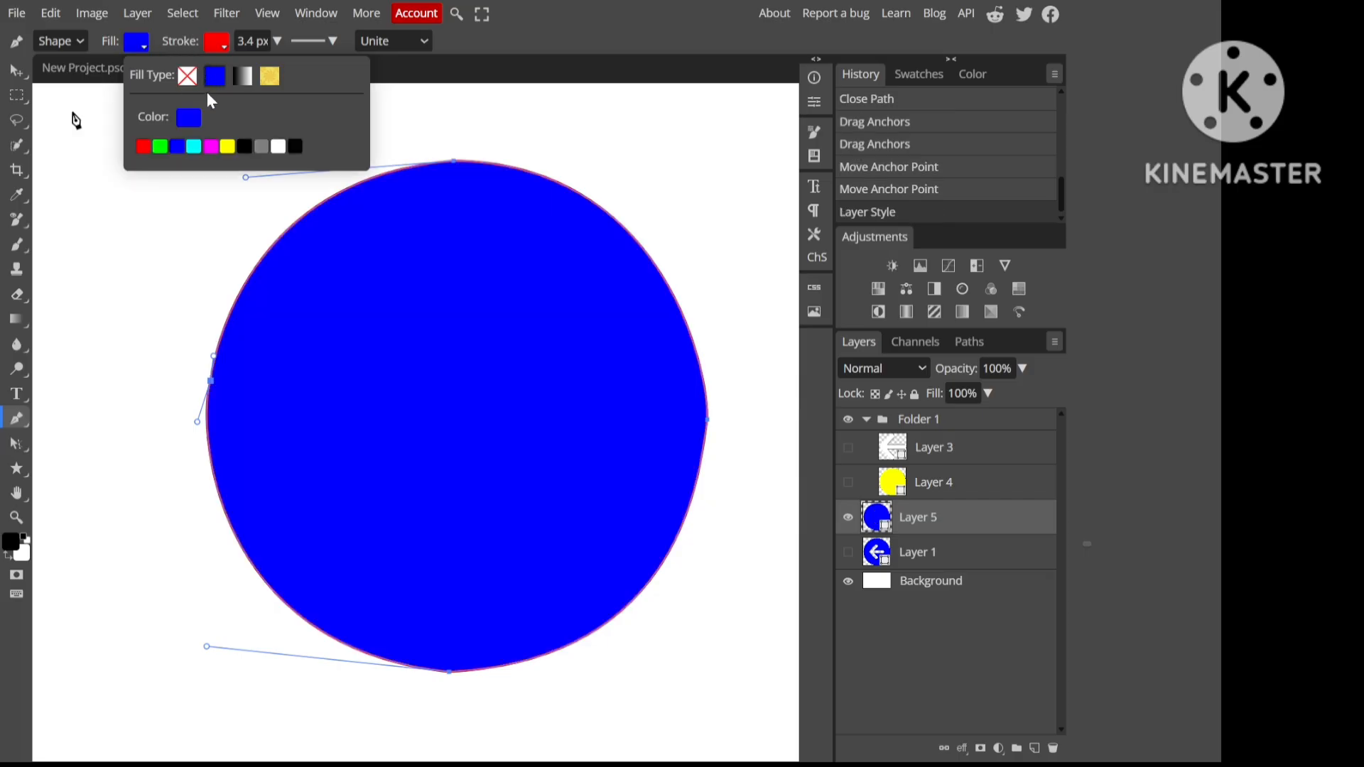
left_click(227, 147)
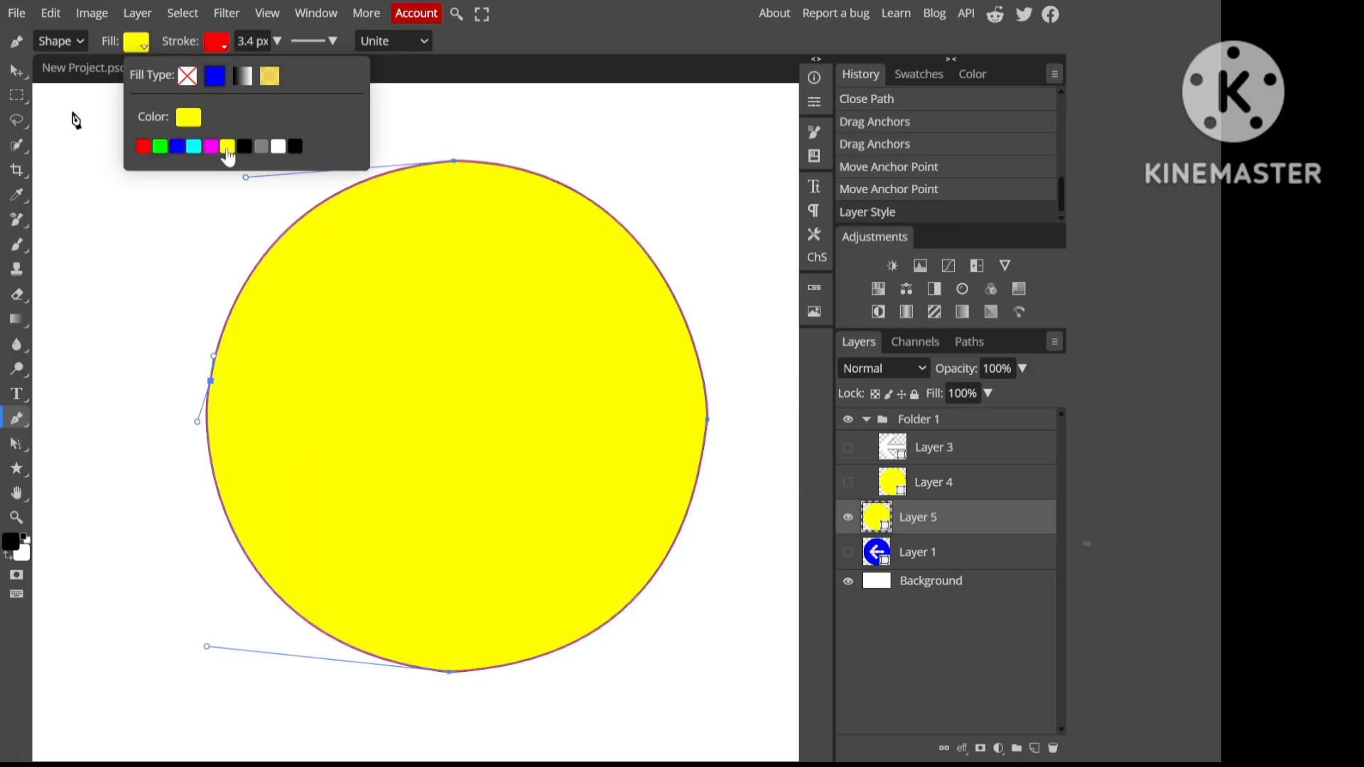
left_click(141, 146)
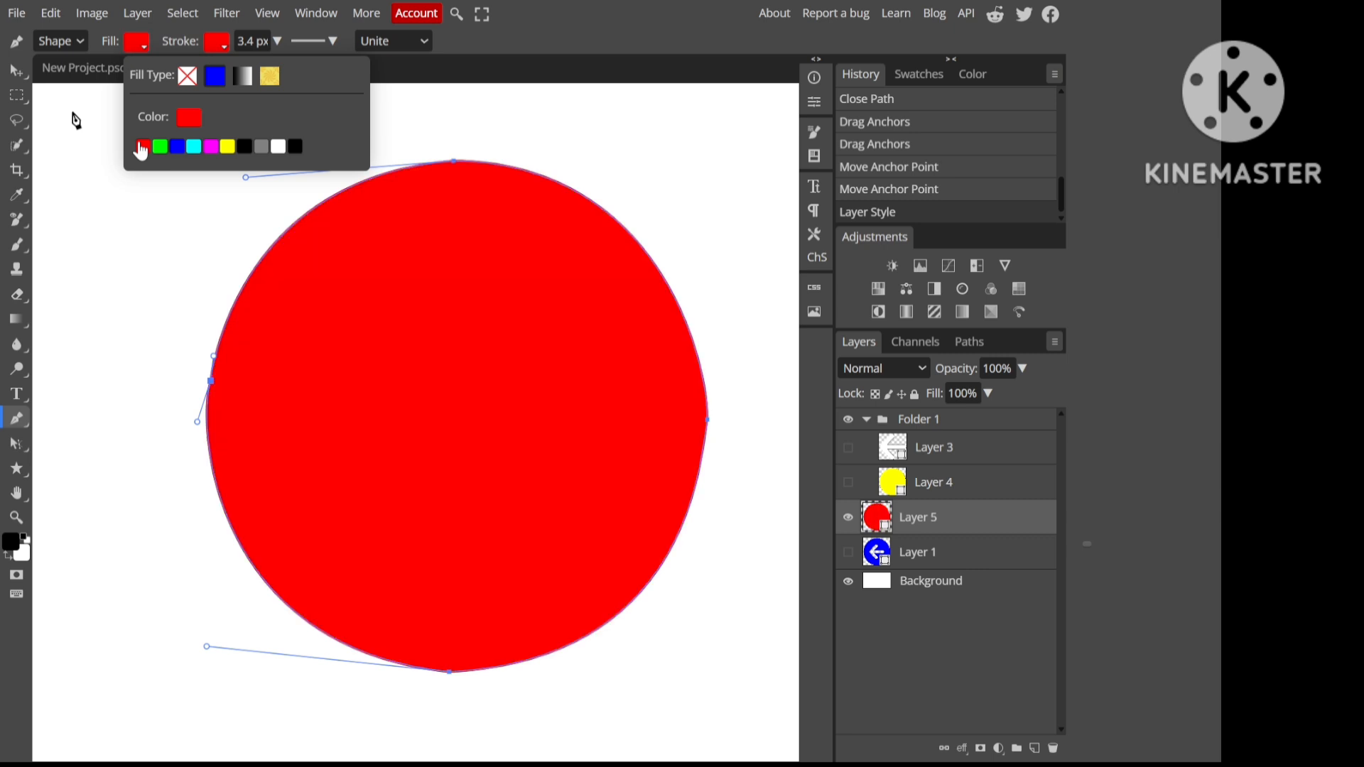
Step: Switch to the Move tool and select the Background layer, leaving the circle path
left_click(20, 81)
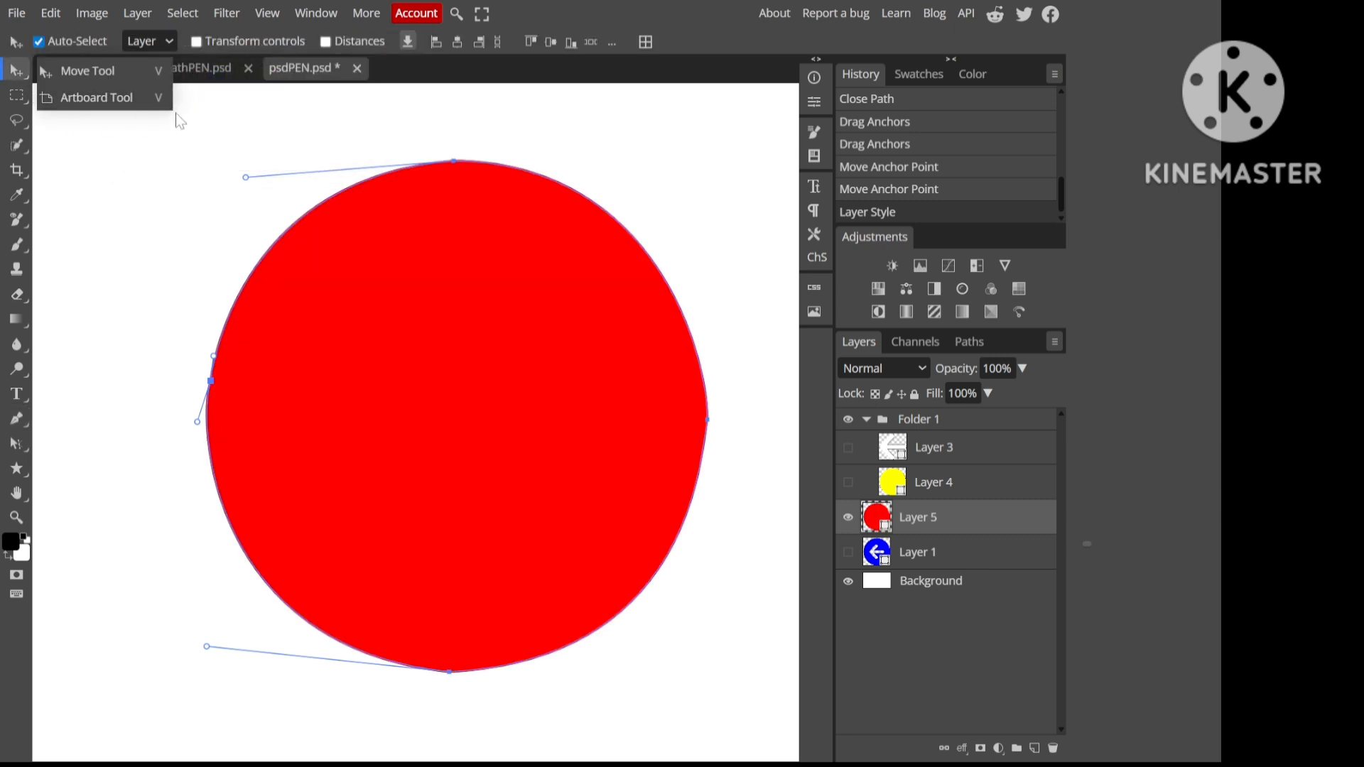
left_click(148, 73)
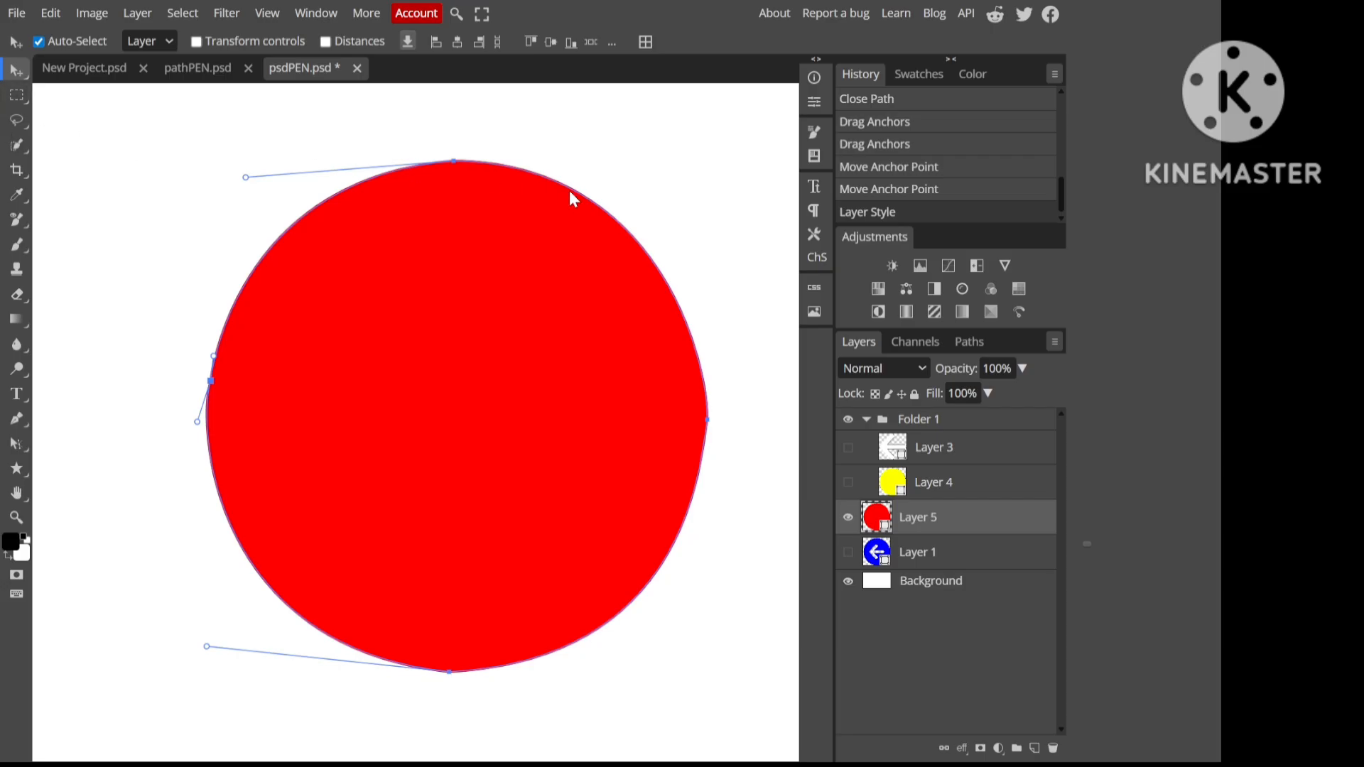
left_click(648, 224)
left_click(647, 224)
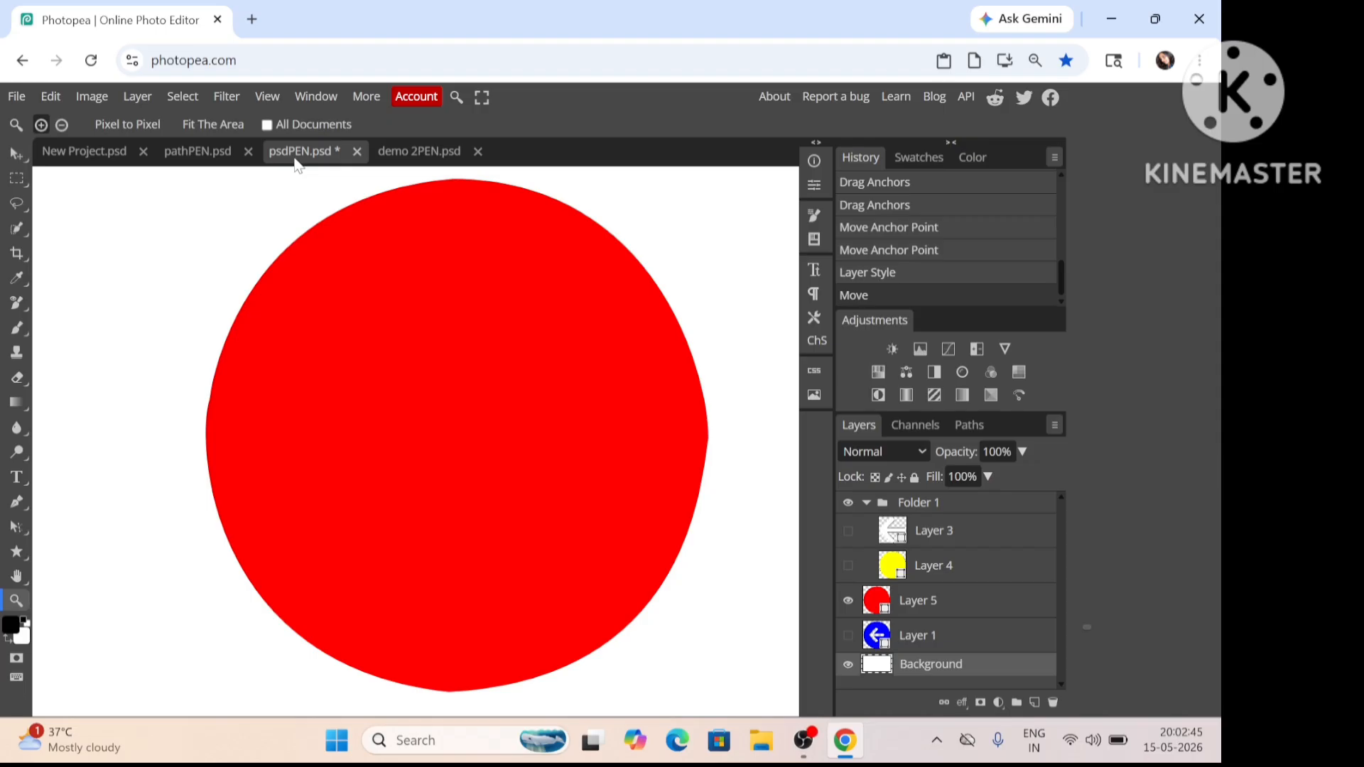
Step: Switch to the demo 2PEN.psd document and hide its Shape 1 layer
key("v")
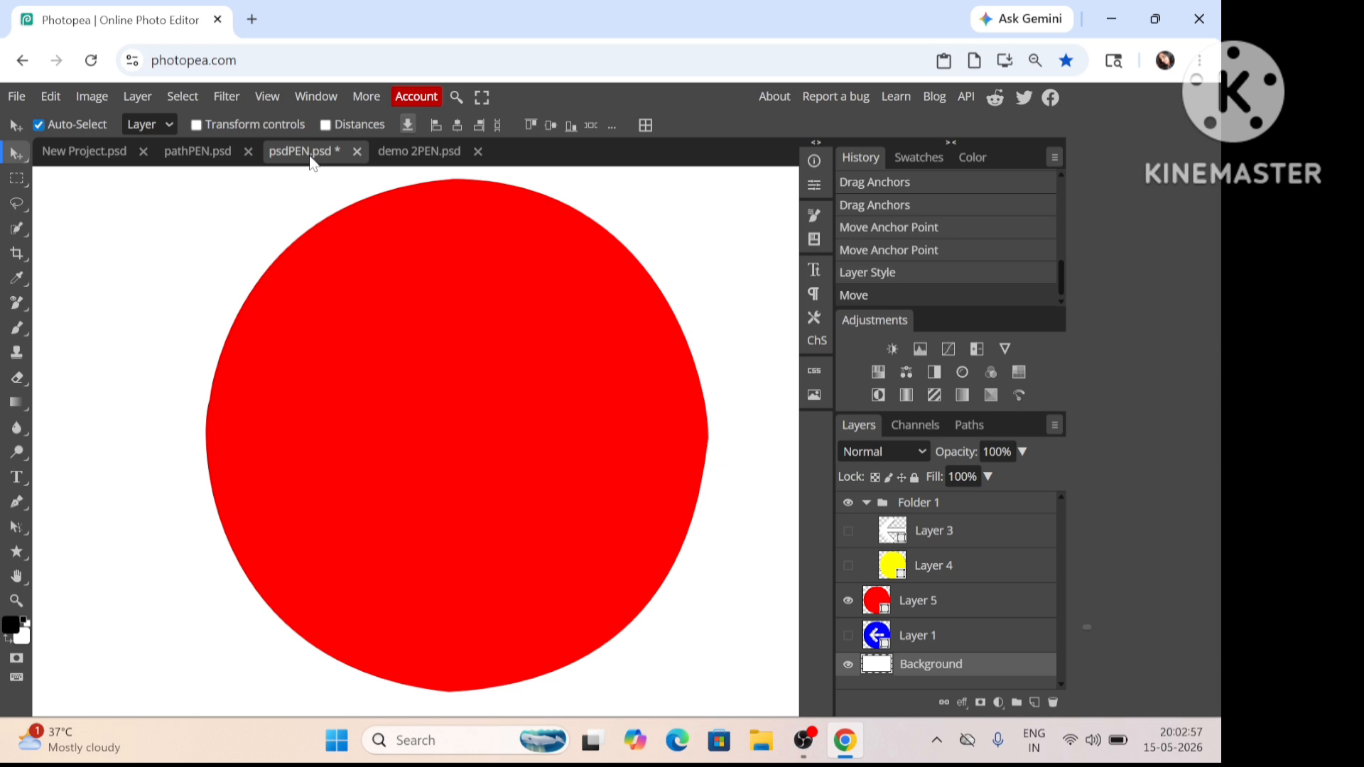
left_click(412, 153)
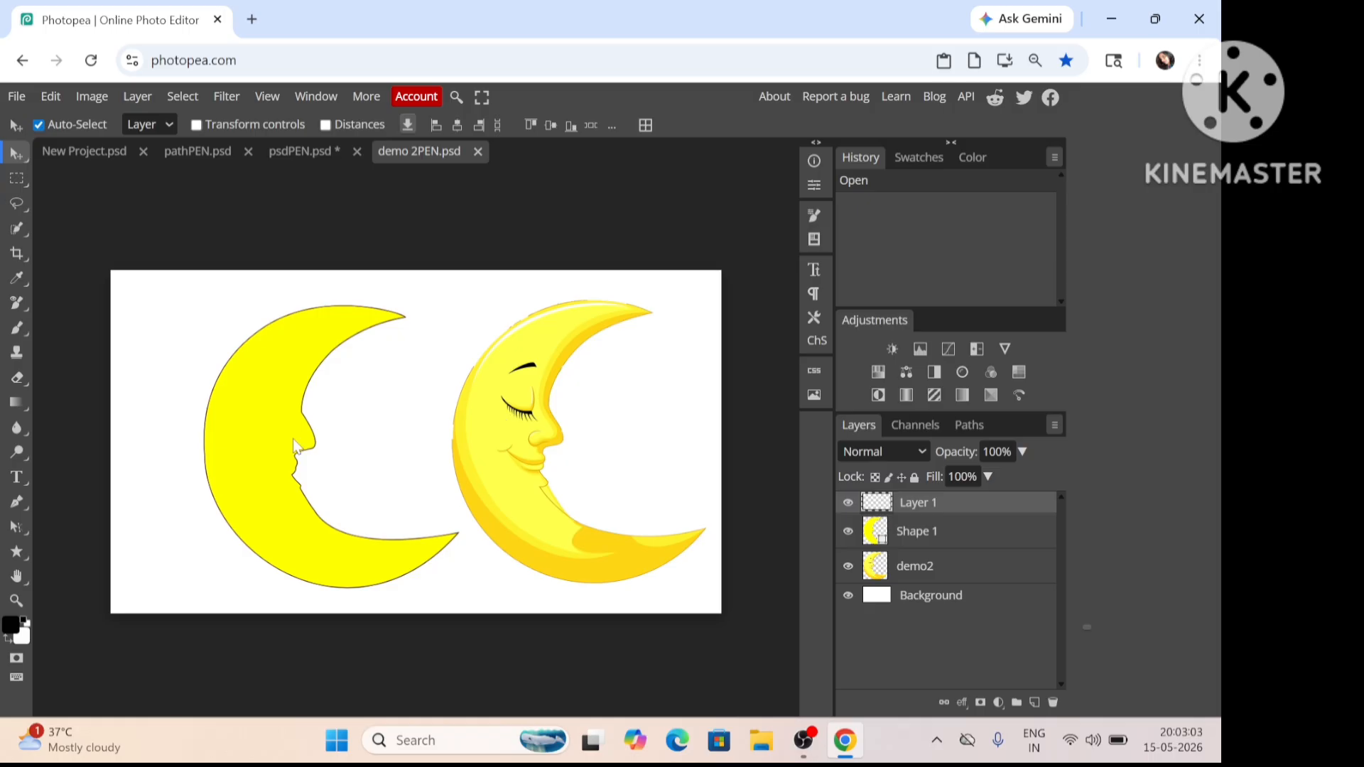
left_click(848, 533)
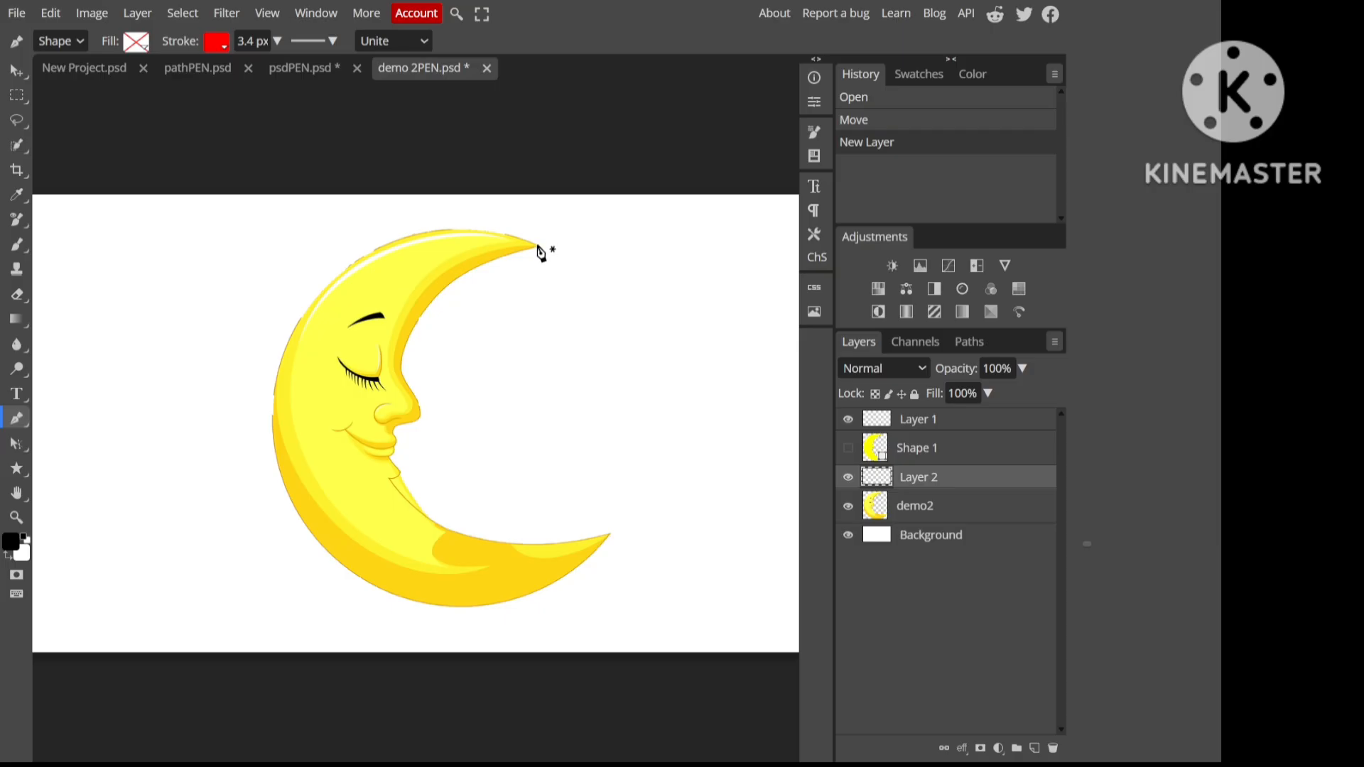
Step: Start a Pen path with diagonal handles at the moon's upper tip, and add a curved anchor on its left edge
key("alt")
left_click(539, 247)
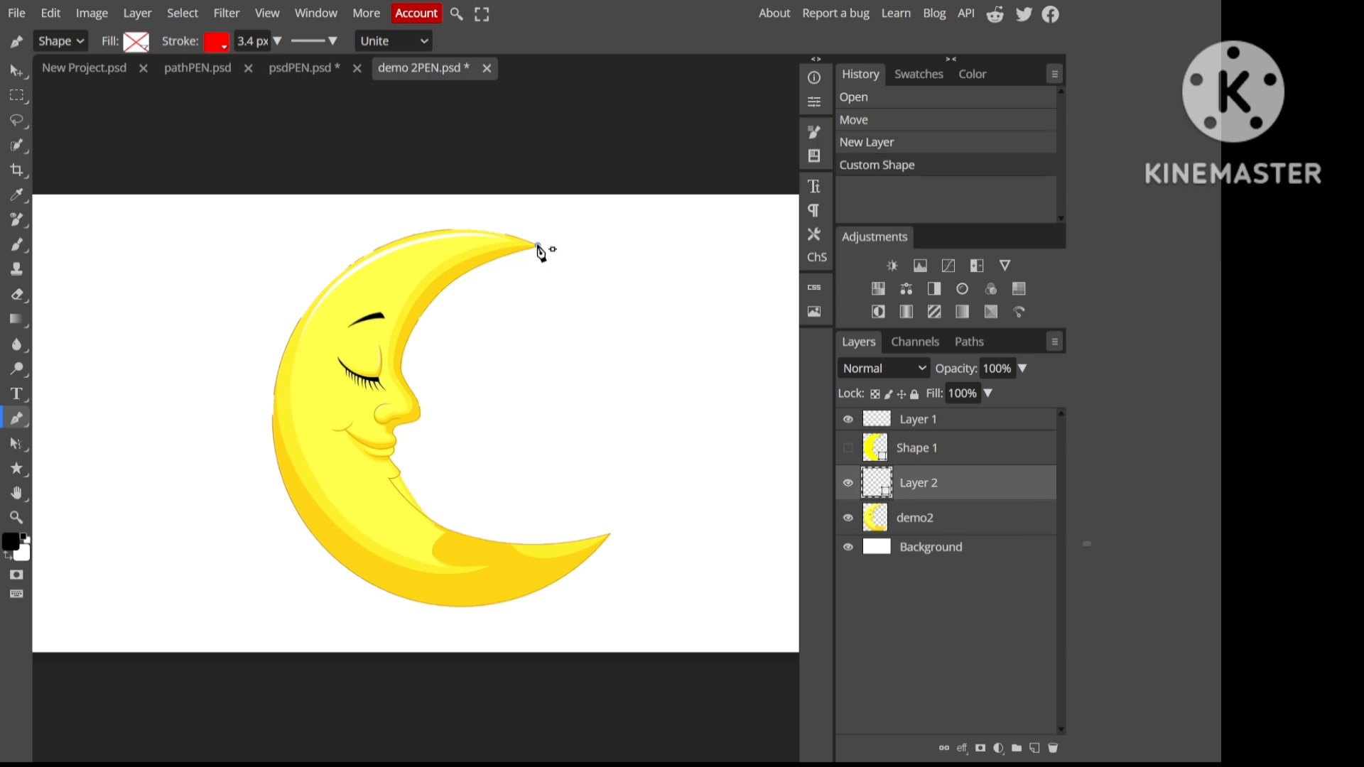
left_click_drag(538, 246, 496, 211)
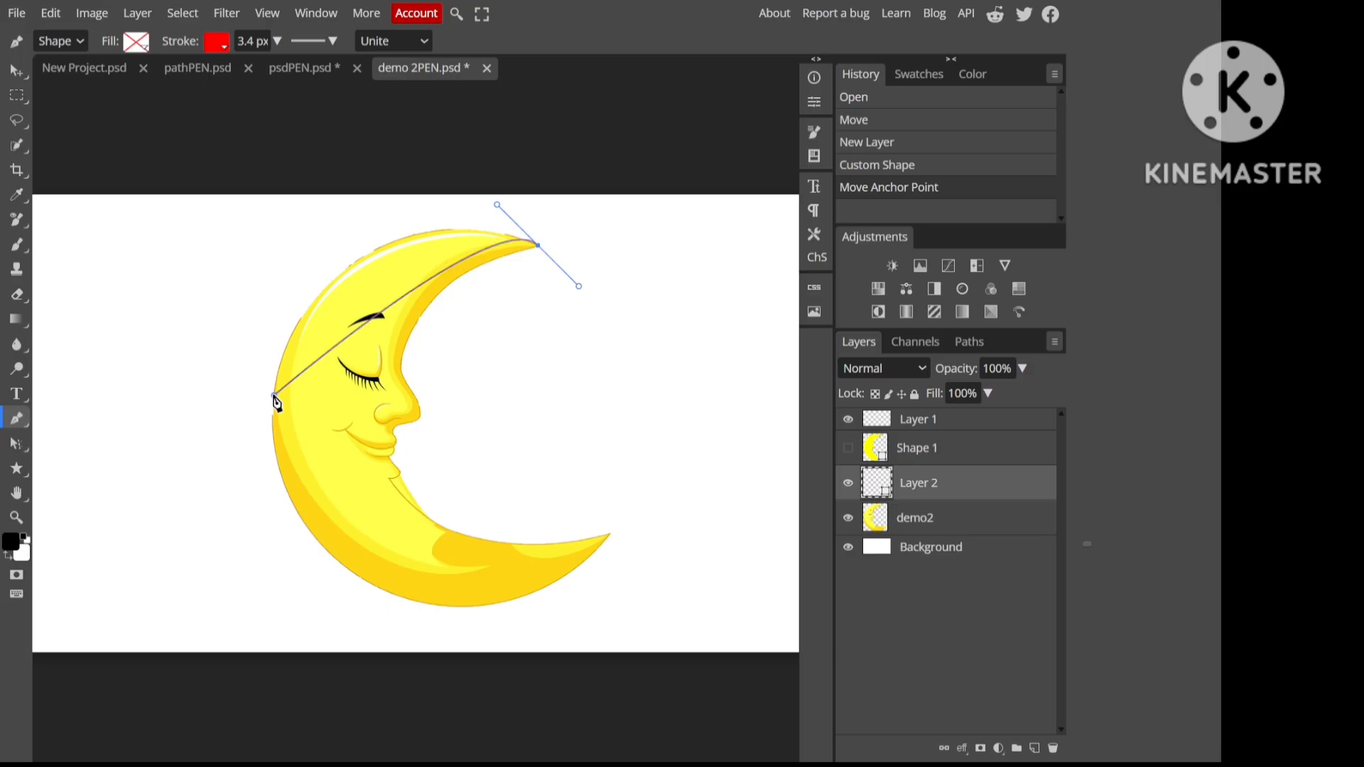
left_click_drag(275, 395, 265, 562)
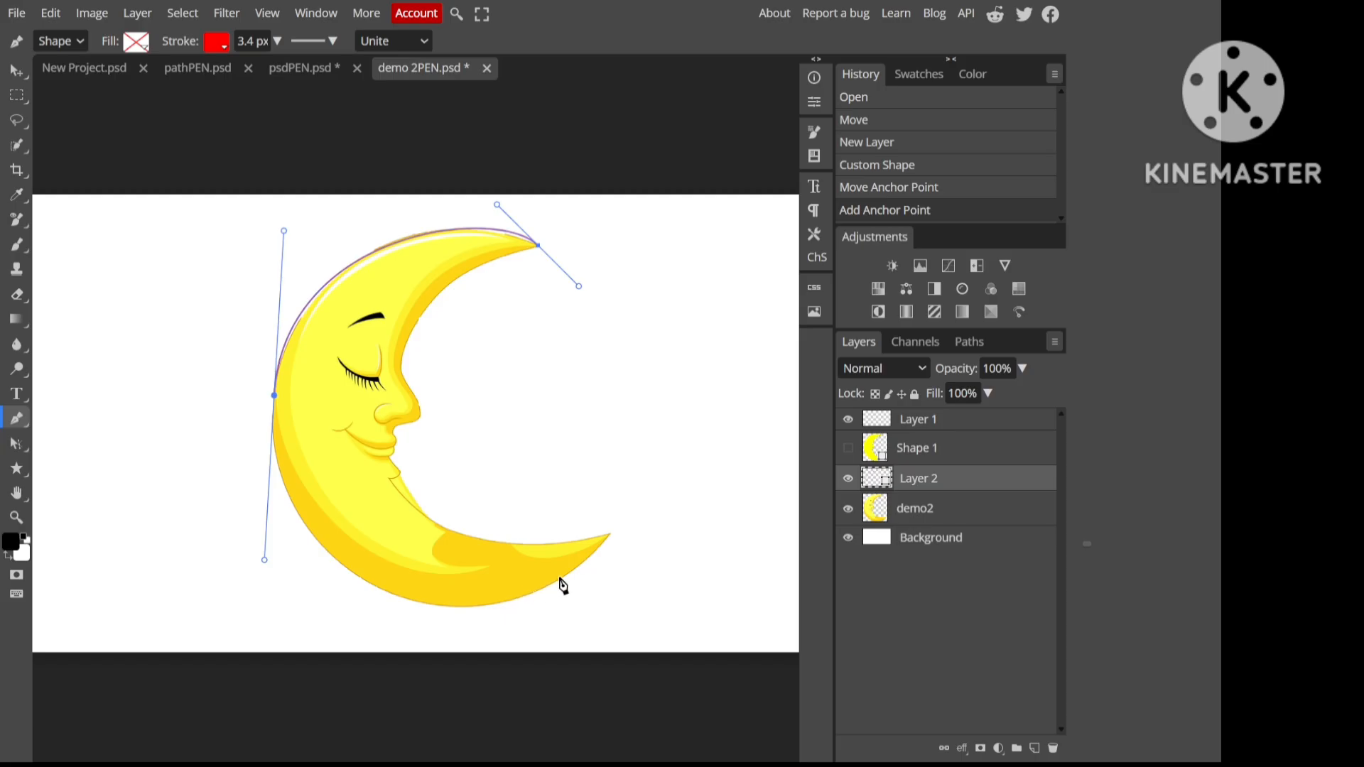
Step: Add a curved anchor at the moon's lower tip, and adjust the left anchor's lower handle to fit the outer edge
left_click(609, 535)
left_click_drag(612, 543, 704, 374)
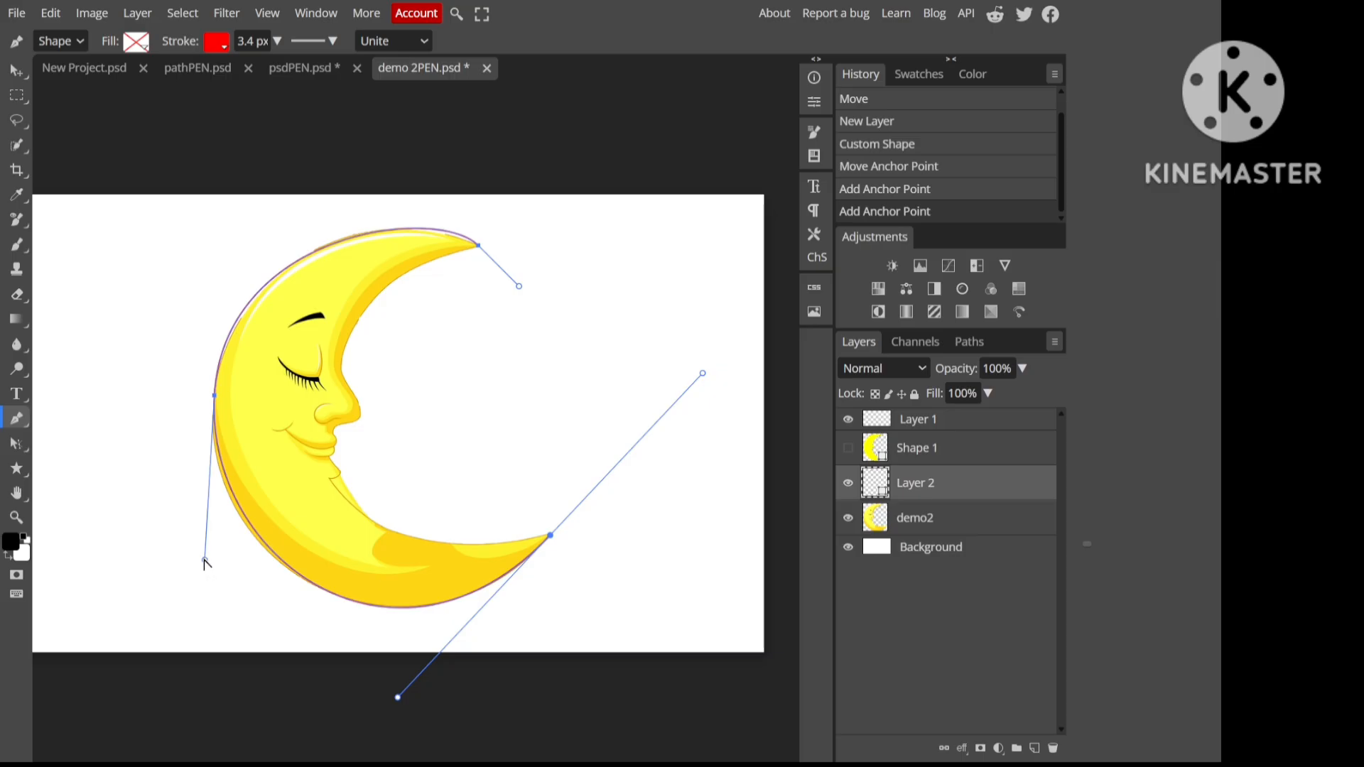
left_click(205, 562)
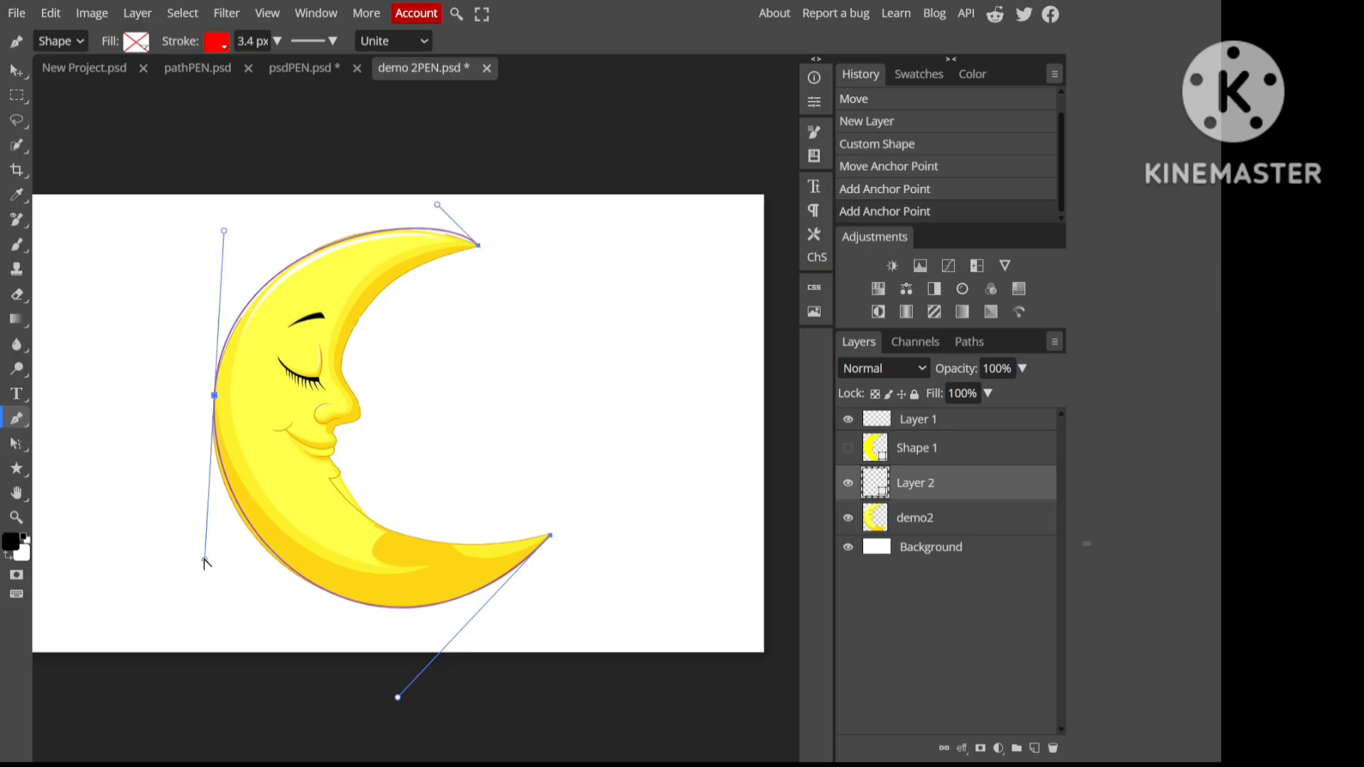
left_click_drag(206, 562, 195, 561)
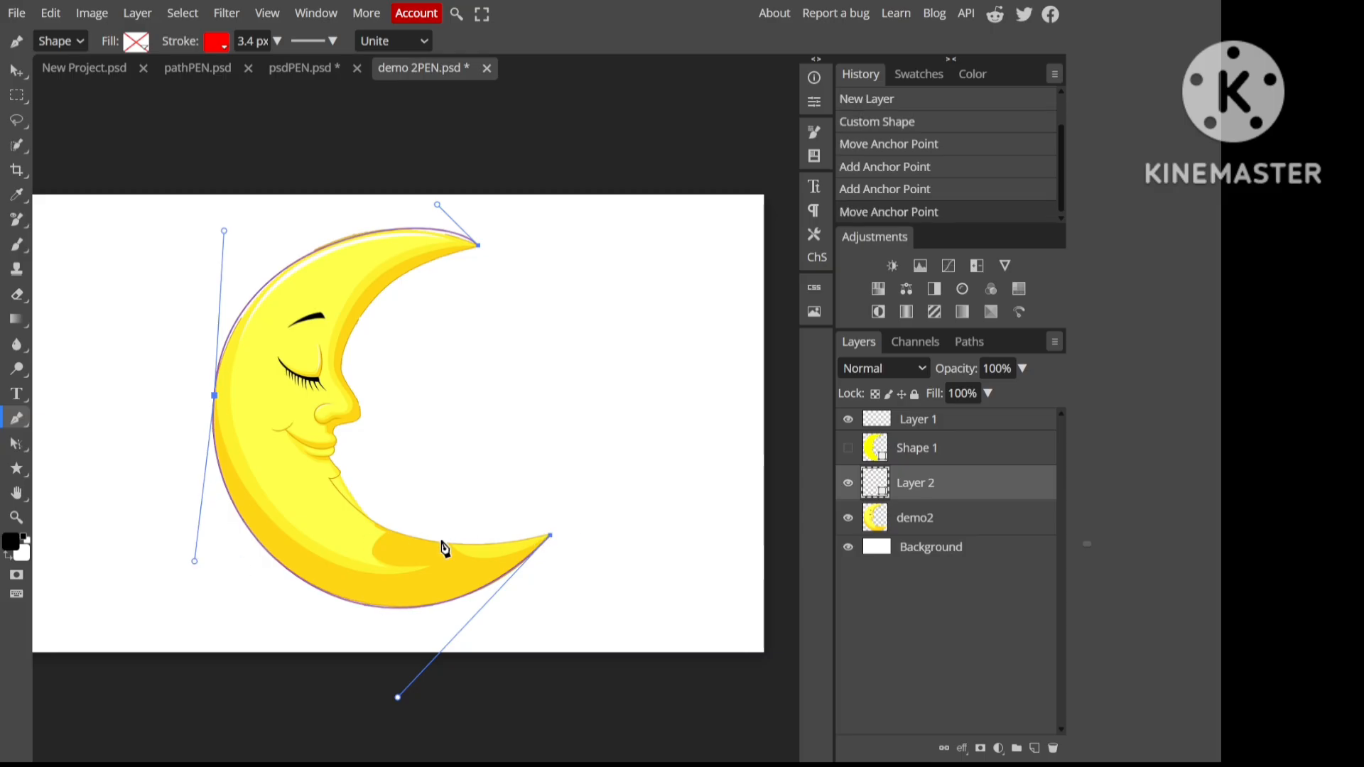
left_click(335, 488)
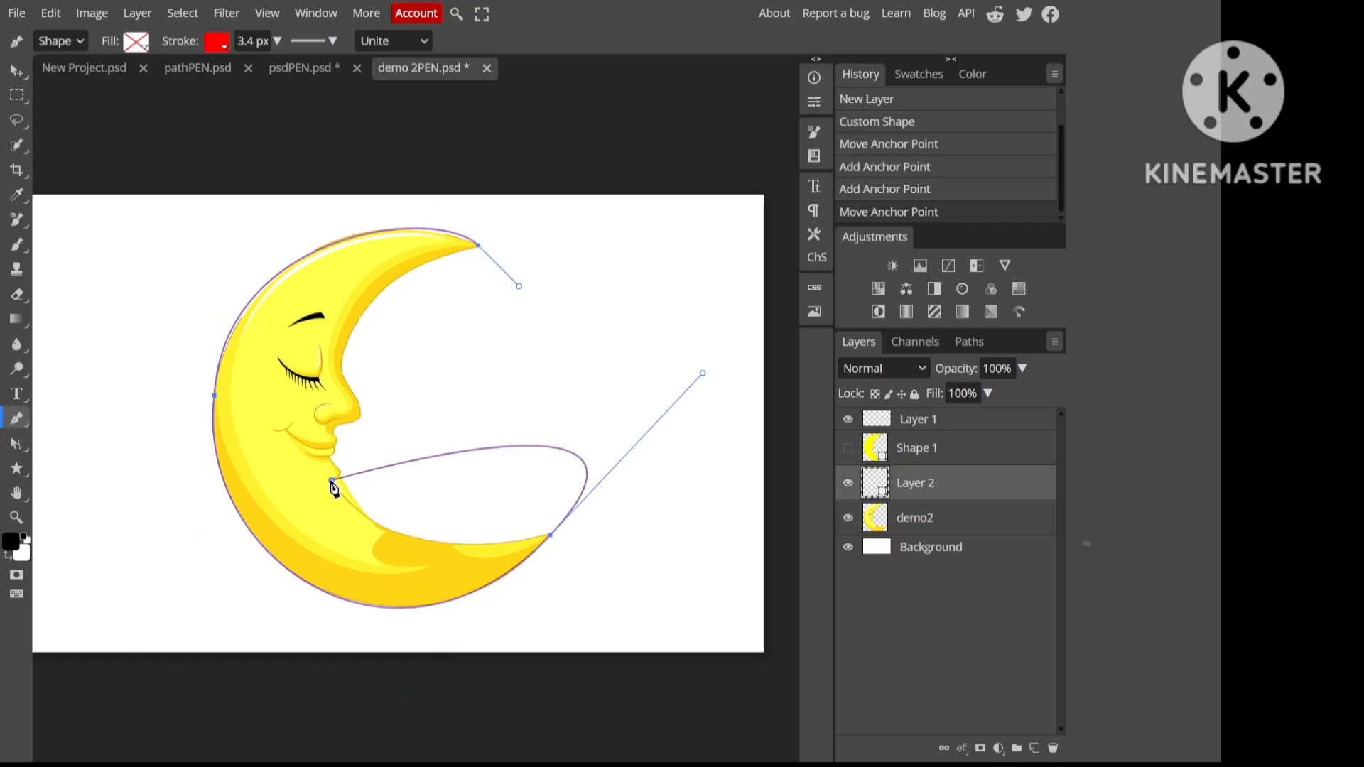
left_click_drag(335, 487, 254, 351)
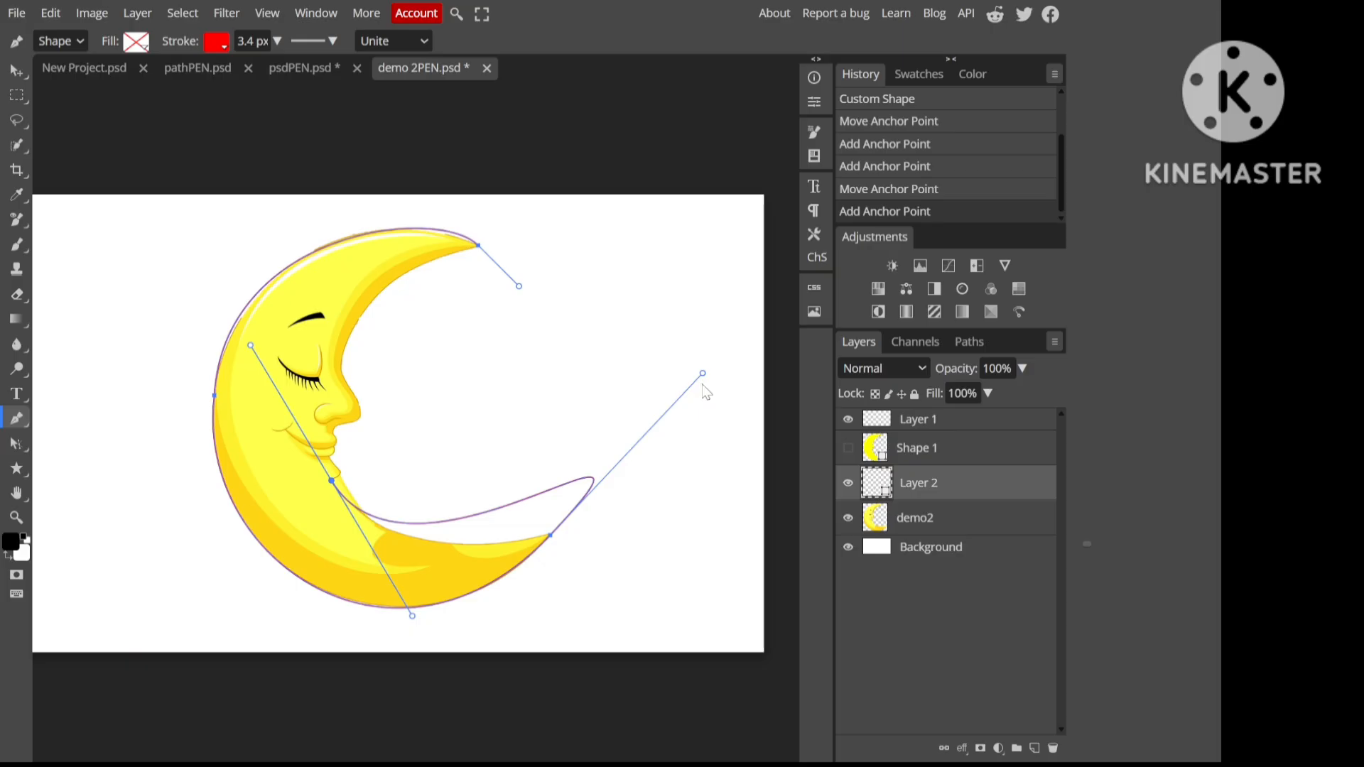
key("ctrl+z")
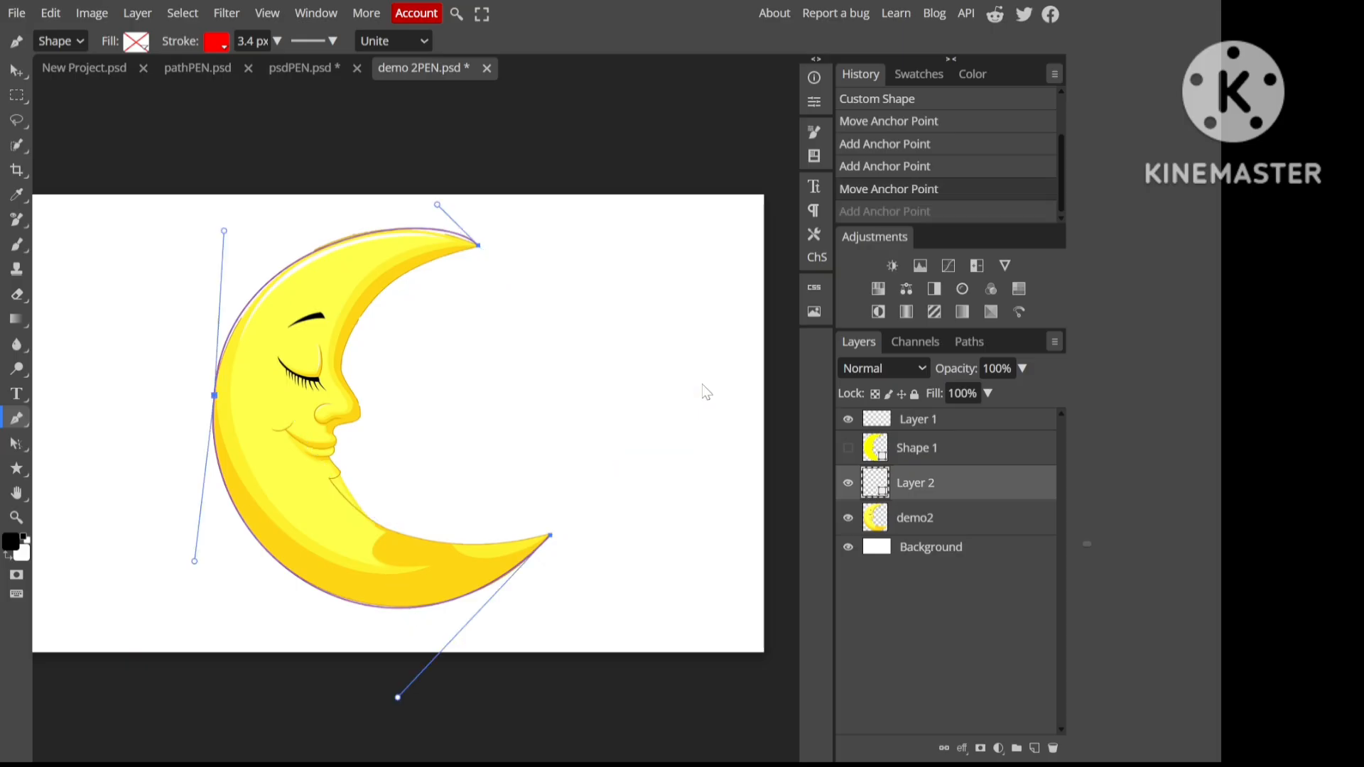
Step: Pull the lower tip's outgoing handle back onto the moon's inner edge, and add an anchor just beside the tip
left_click(553, 538)
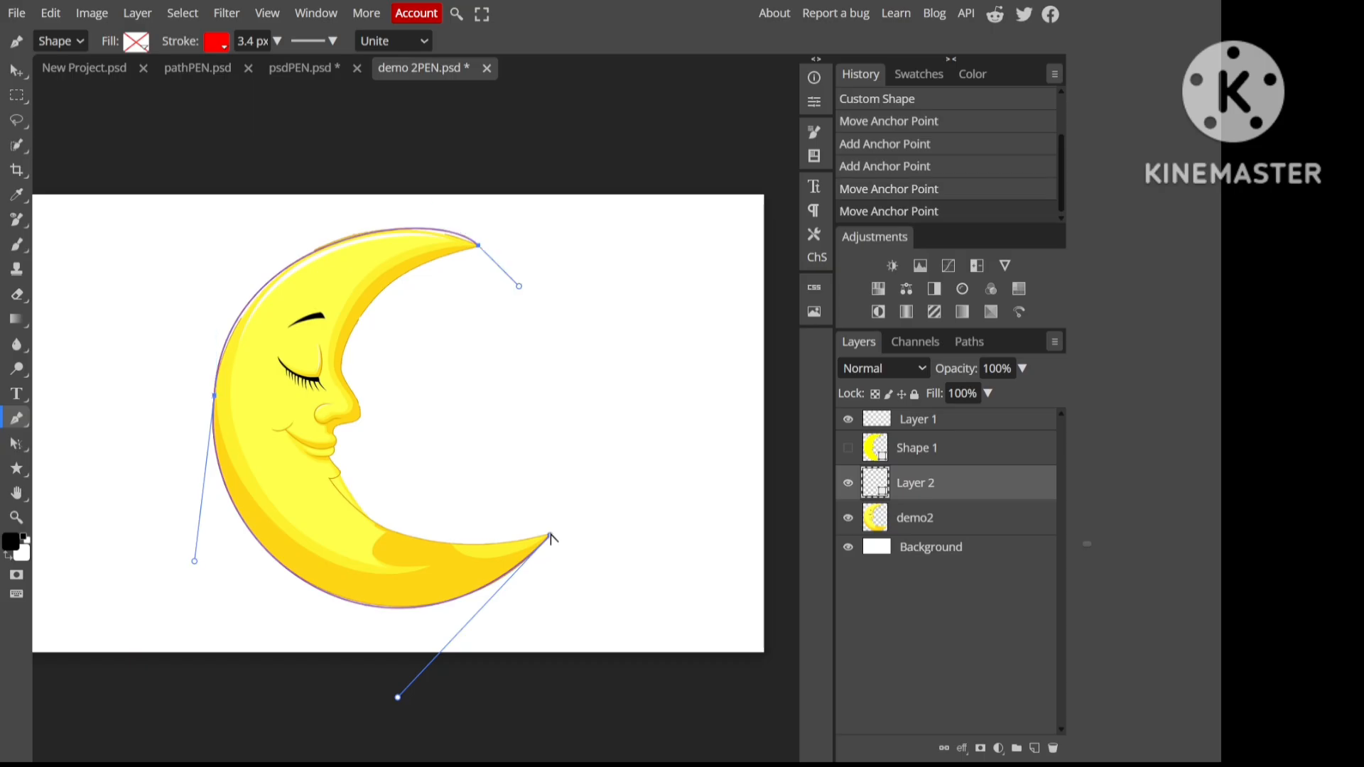
mouse_move(552, 538)
left_mouse_down()
mouse_move(563, 533)
mouse_move(541, 544)
left_mouse_up()
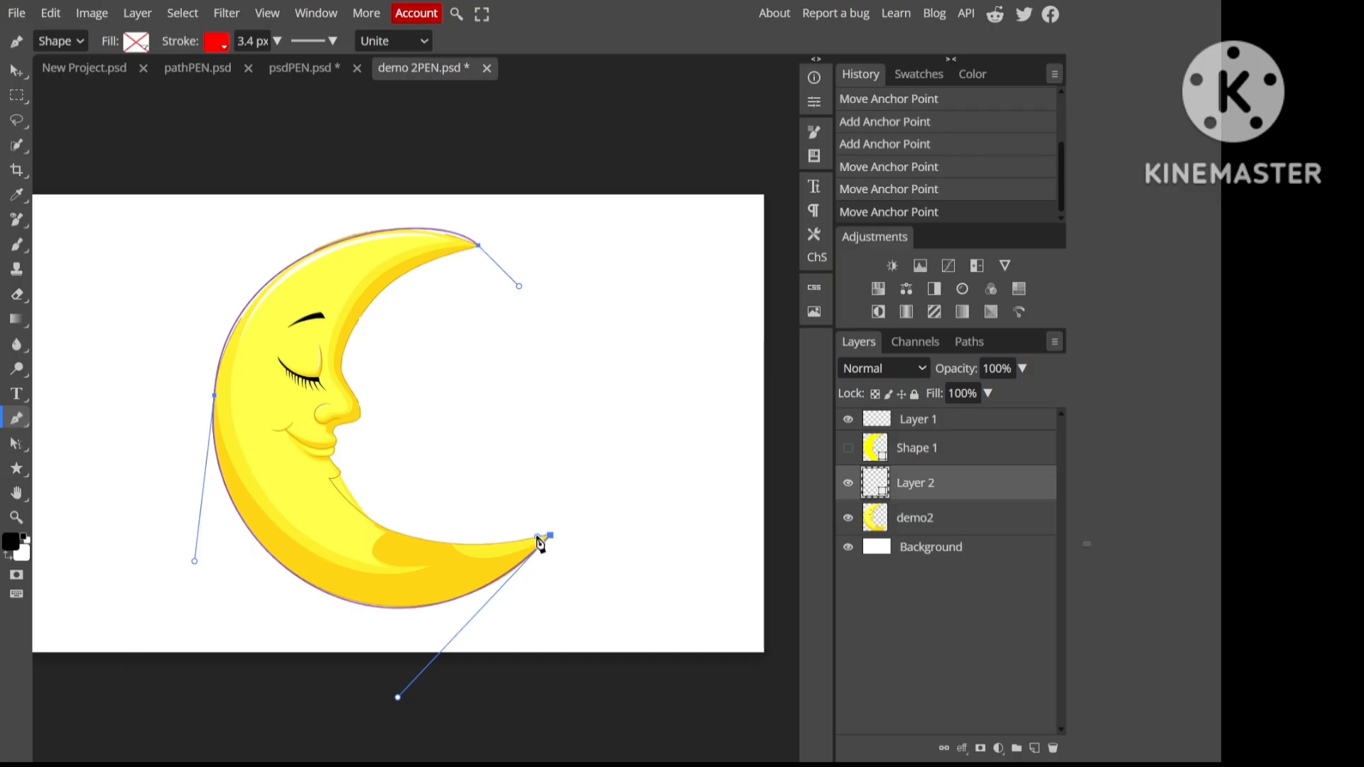
left_click(540, 544)
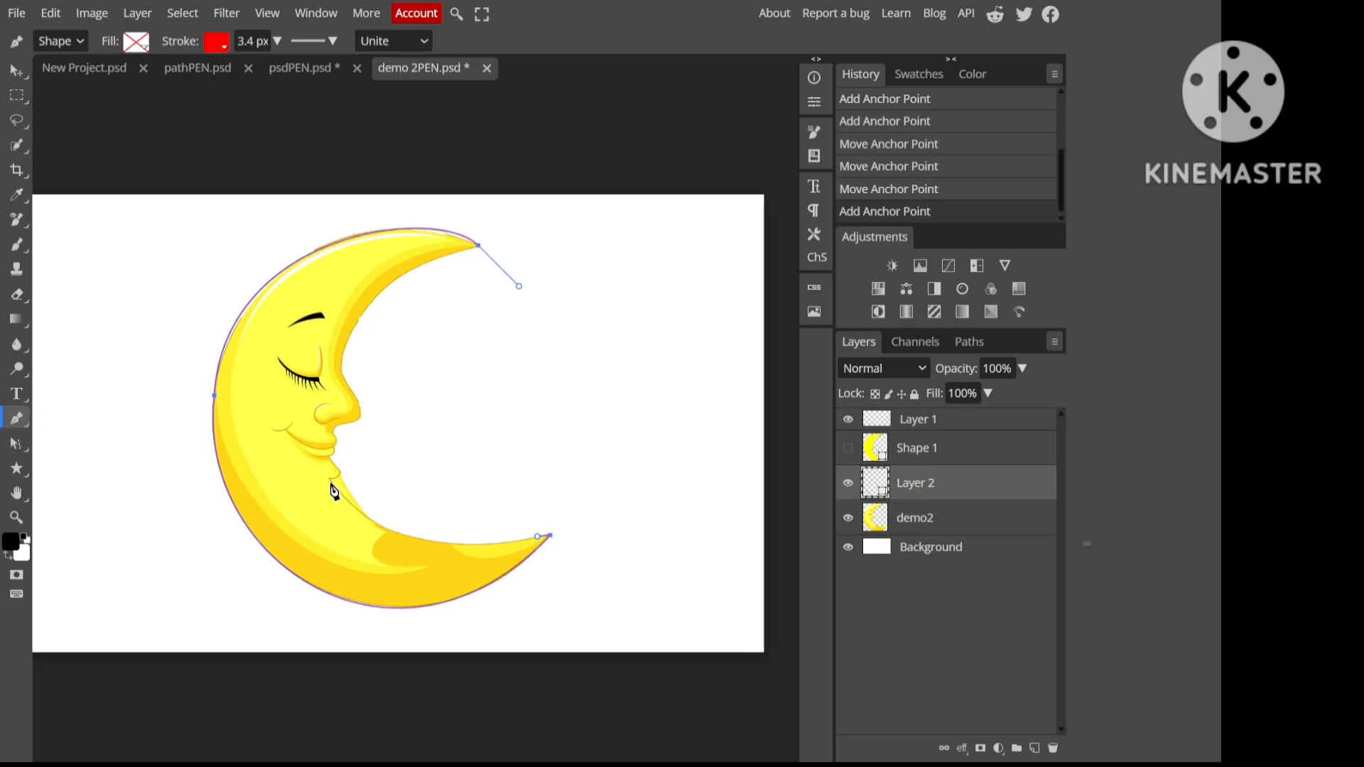
Step: Add a curved anchor below the chin, retract its outgoing handle to the chin's edge, and place an anchor there
left_click_drag(330, 481, 277, 398)
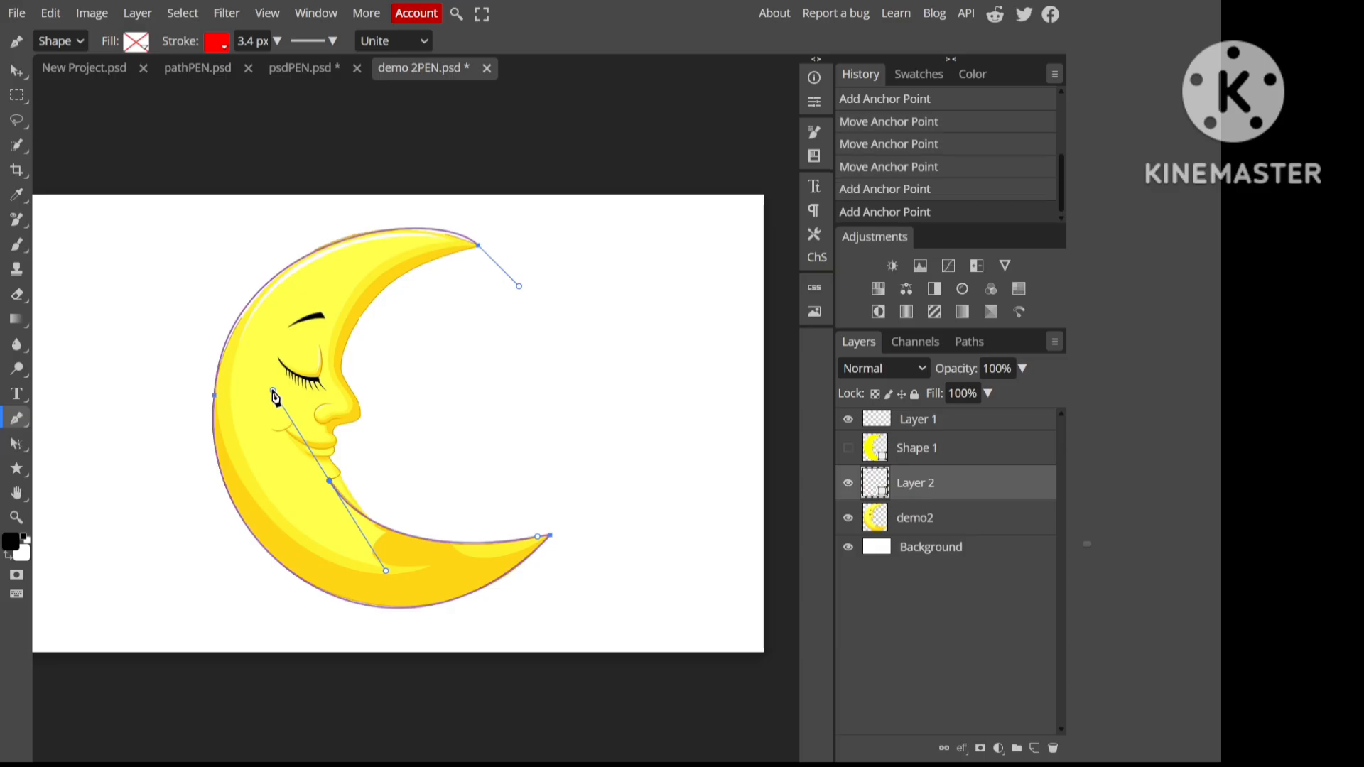
left_click_drag(274, 395, 343, 477)
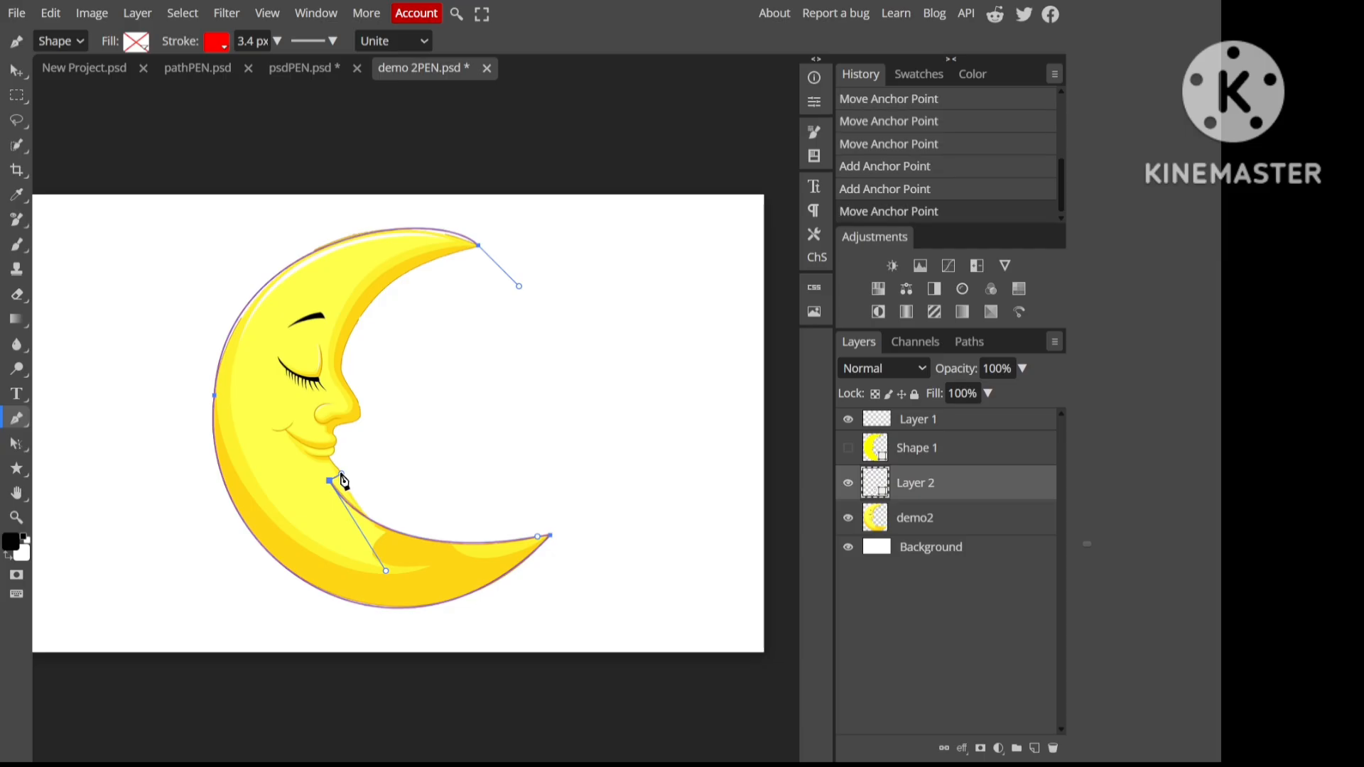
left_click(341, 474)
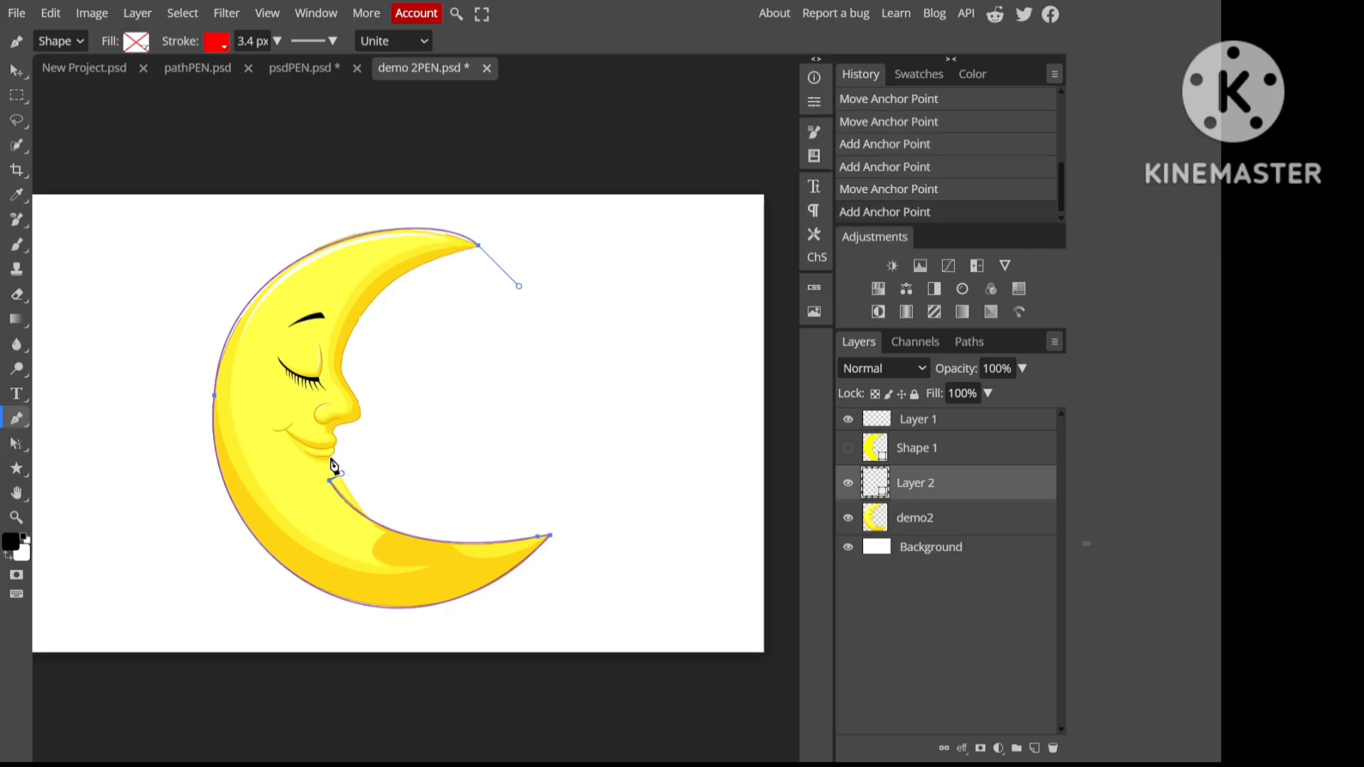
Step: Add curved Pen anchors below and beside the moon's lower lip, and shorten the outgoing handle to fit the lip edge
key("ctrl+plus")
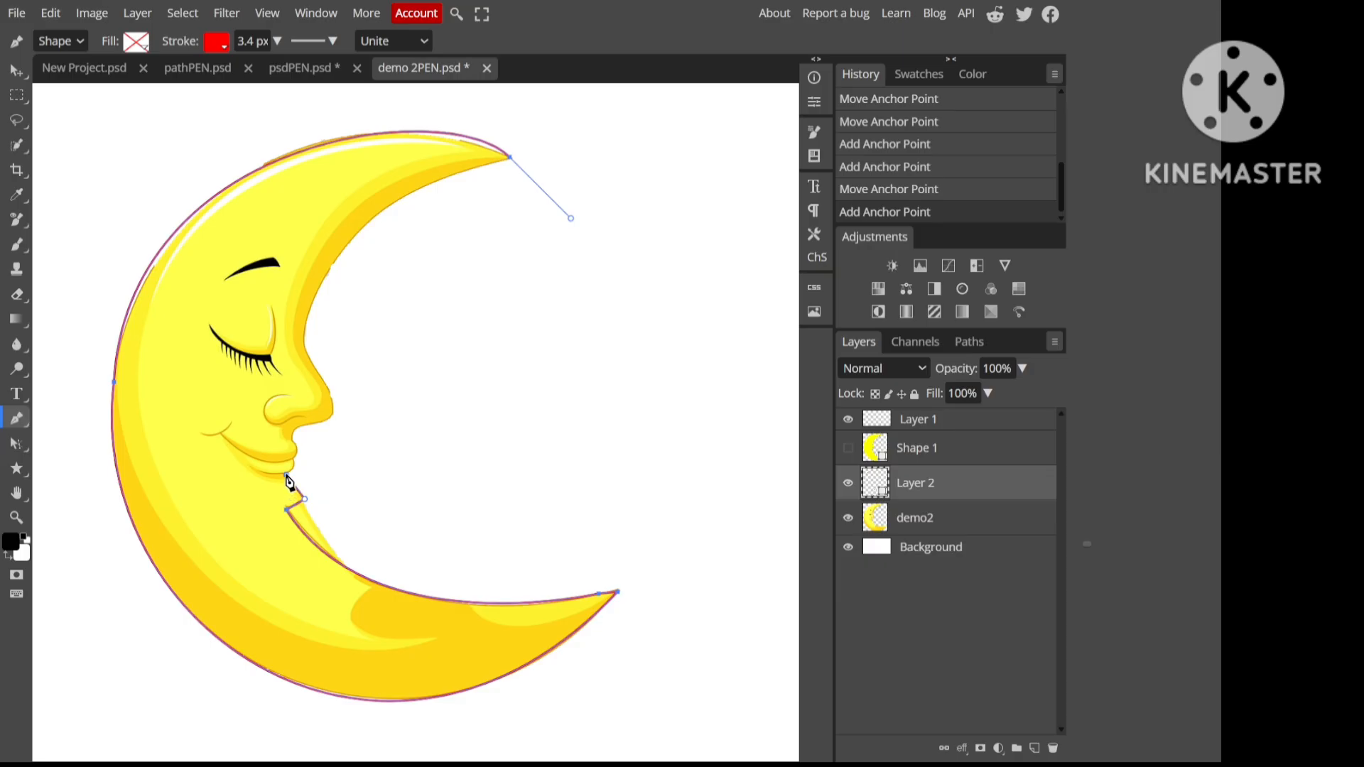
mouse_move(286, 475)
left_mouse_down()
mouse_move(277, 466)
mouse_move(289, 471)
left_mouse_up()
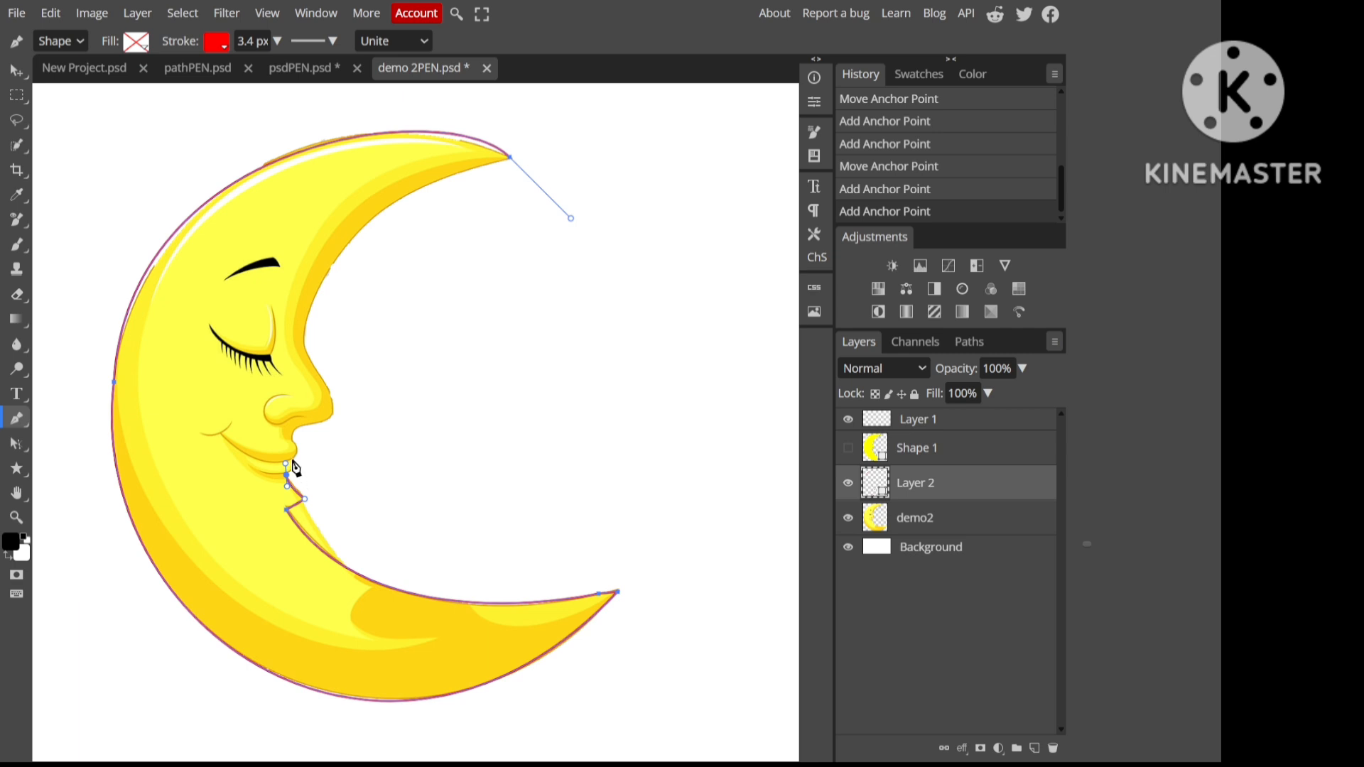
left_click(293, 460)
left_click_drag(294, 461, 292, 439)
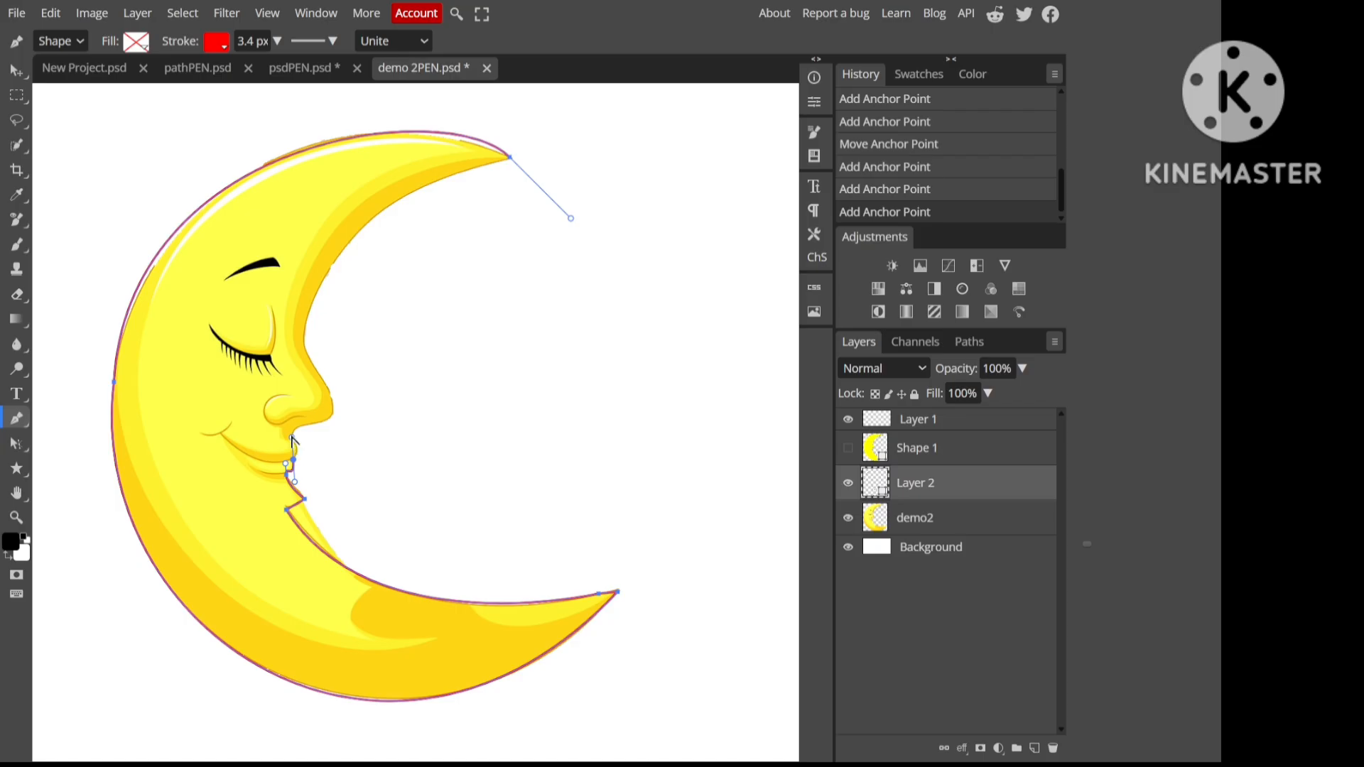
left_click_drag(292, 438, 294, 454)
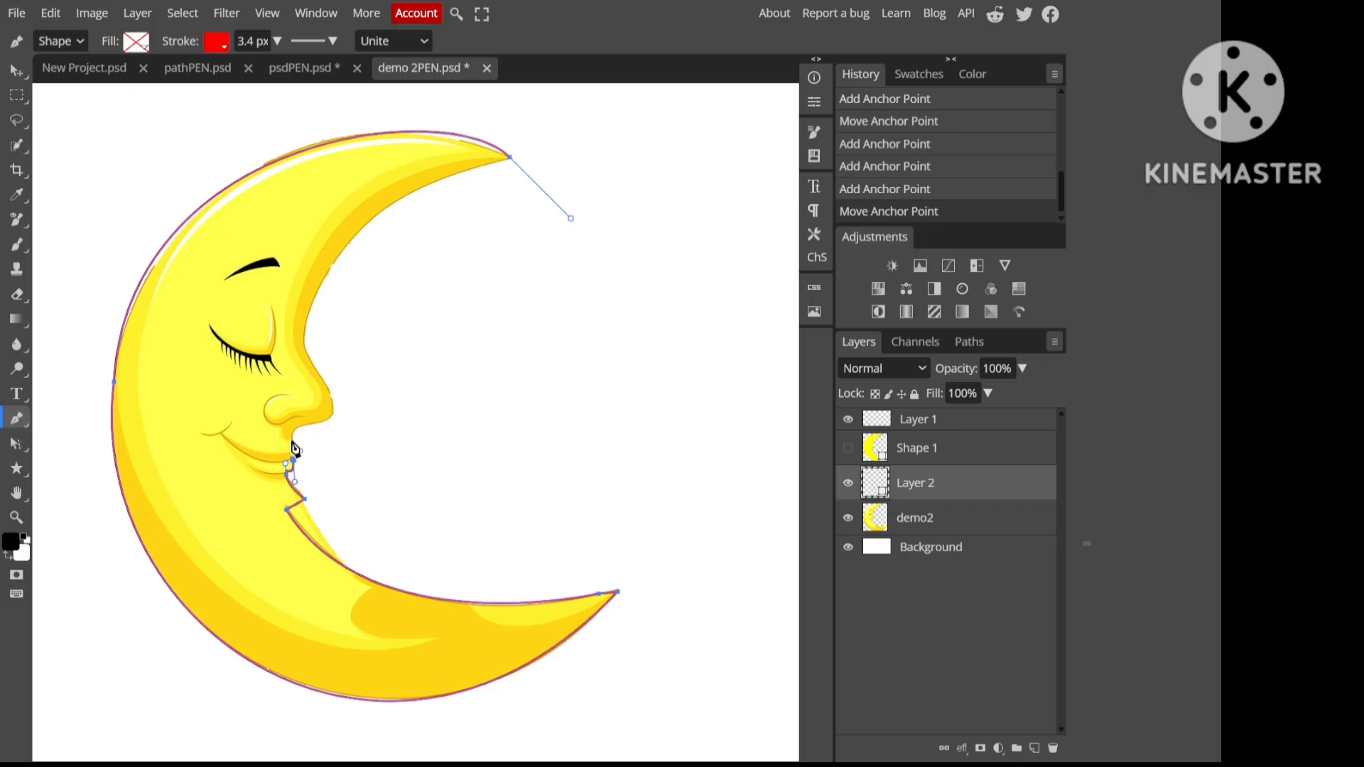
Step: Trace the upper lip and nose with curved anchors up to the nose bridge, and shorten the bridge's outgoing handle along the inner edge
left_click(288, 442)
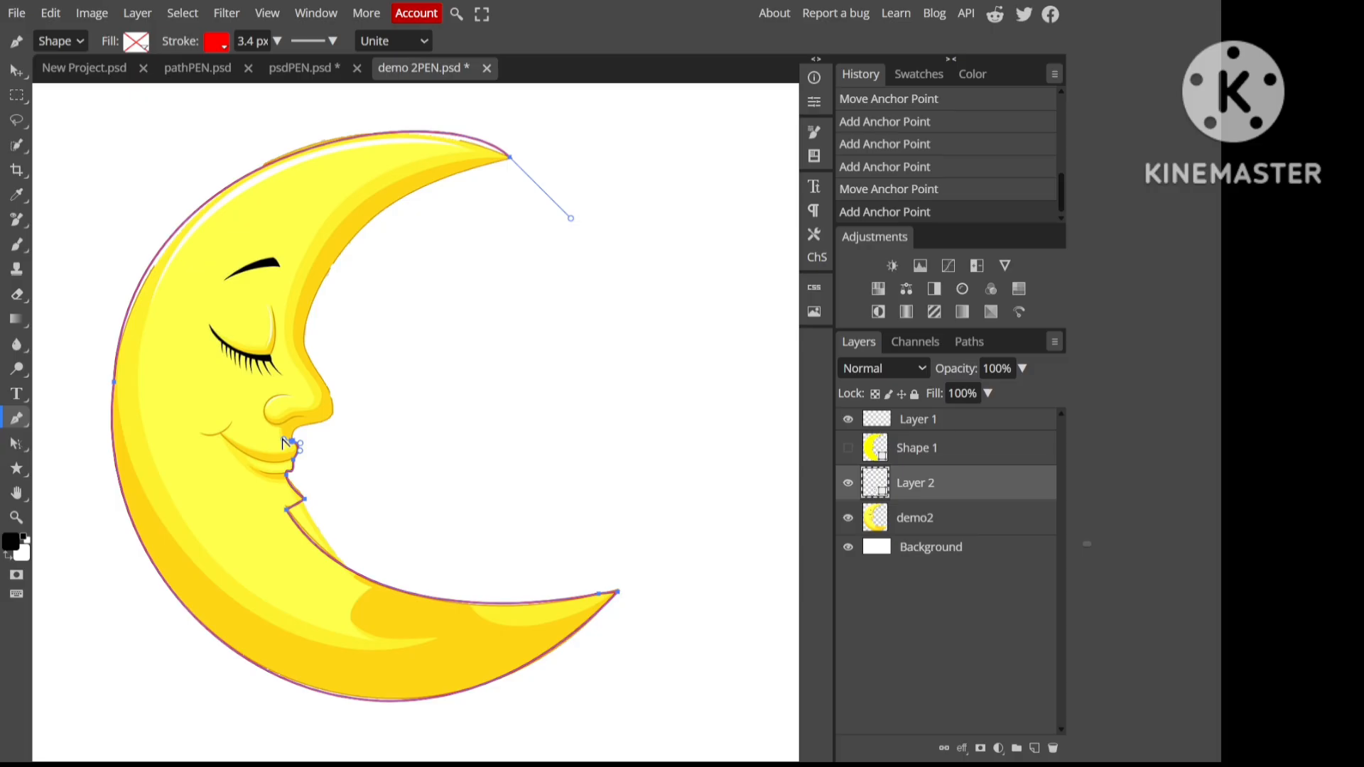
left_click_drag(293, 439, 328, 424)
left_click_drag(300, 348, 267, 290)
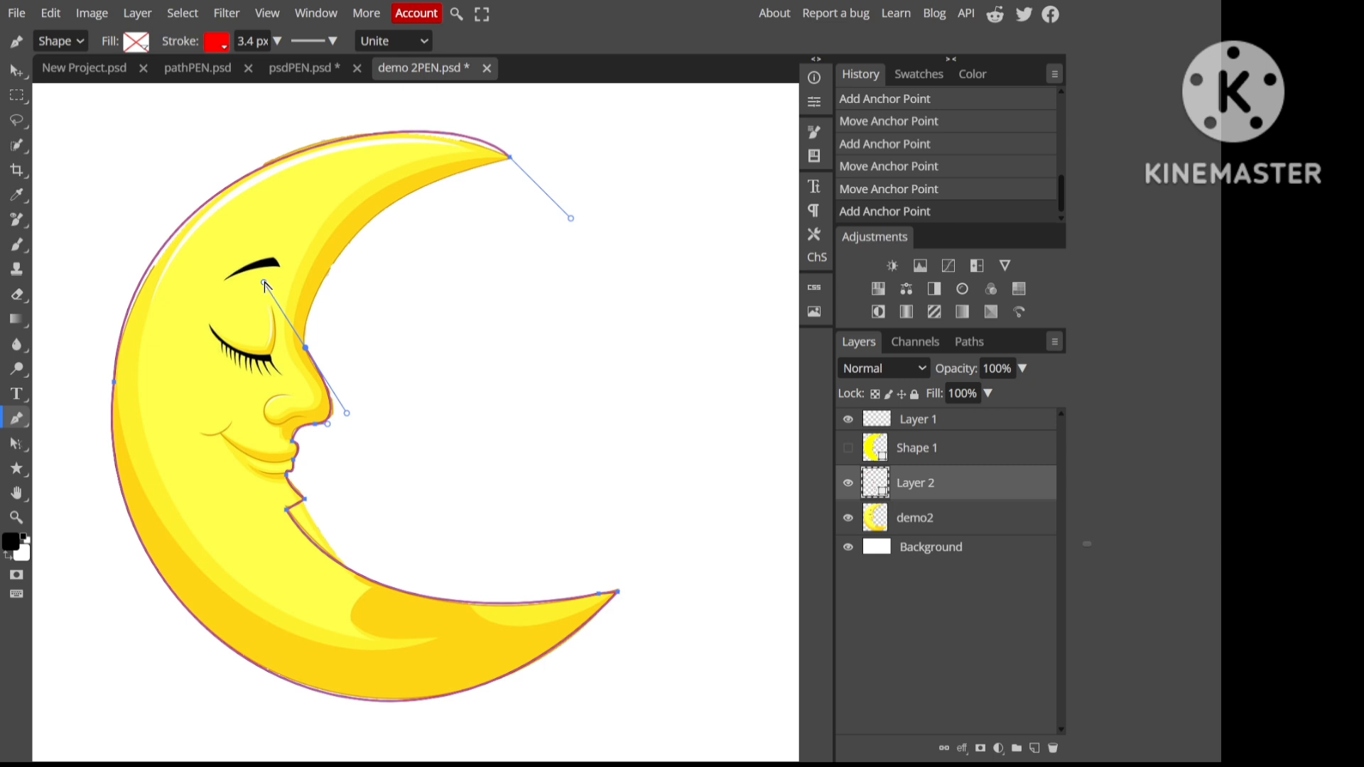
left_click_drag(266, 286, 307, 330)
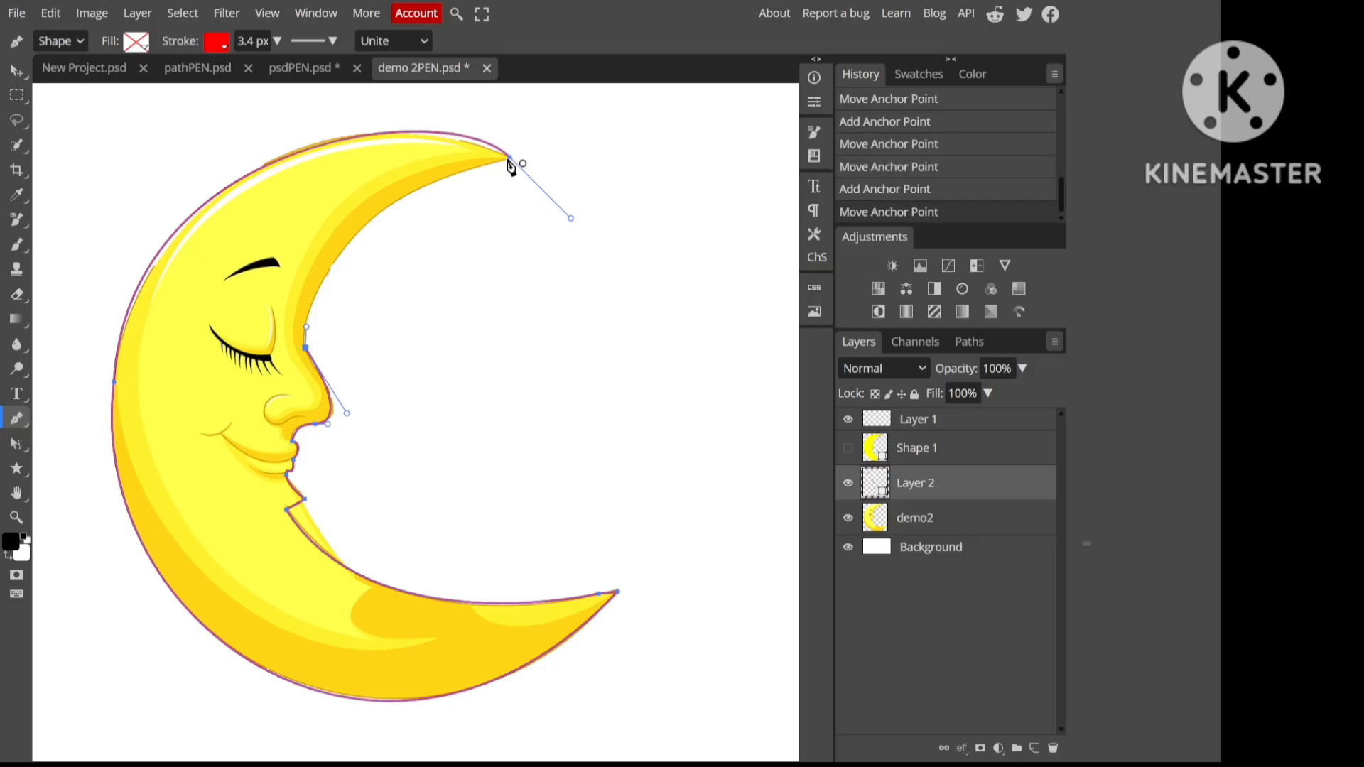
Step: Add a curved anchor on the upper inner edge, close the path at the upper tip, and adjust the tip's handles to fit the moon
key("ctrl+minus")
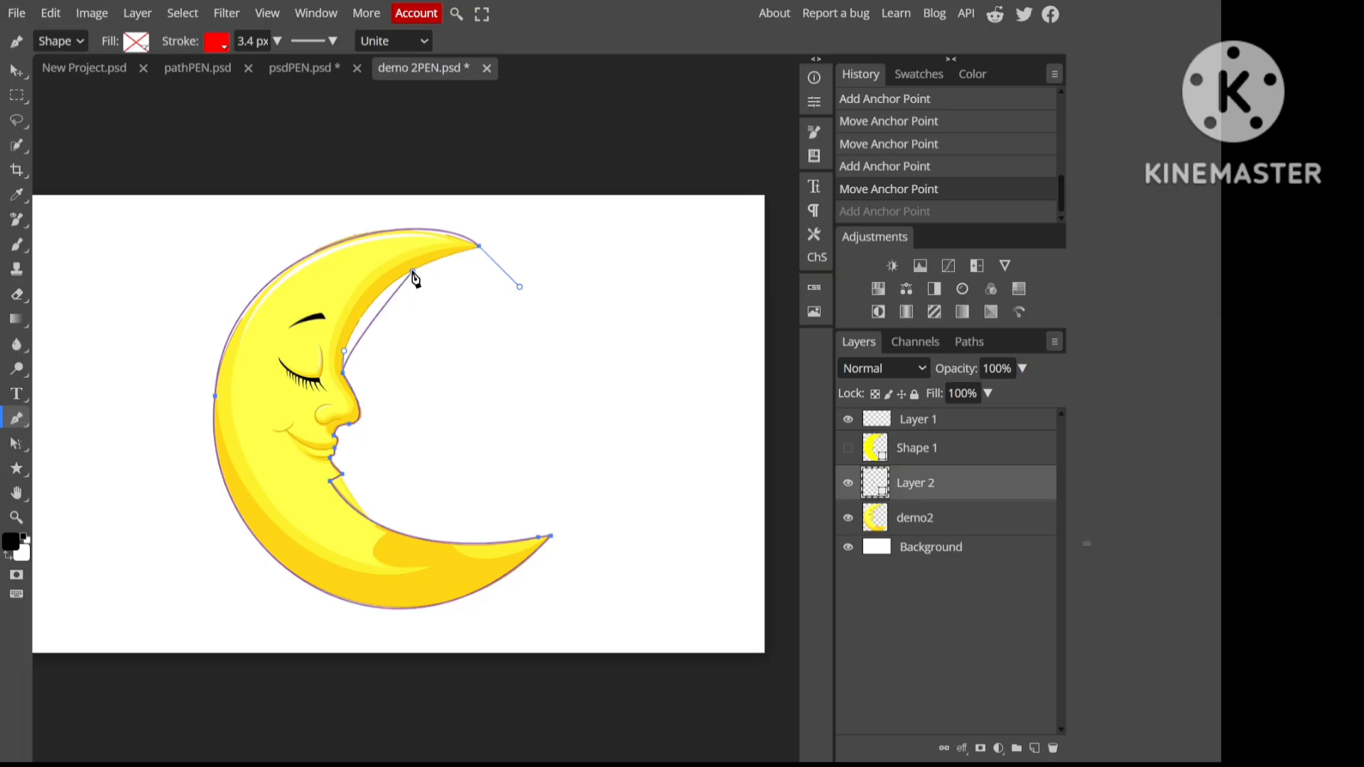
left_click_drag(414, 273, 475, 248)
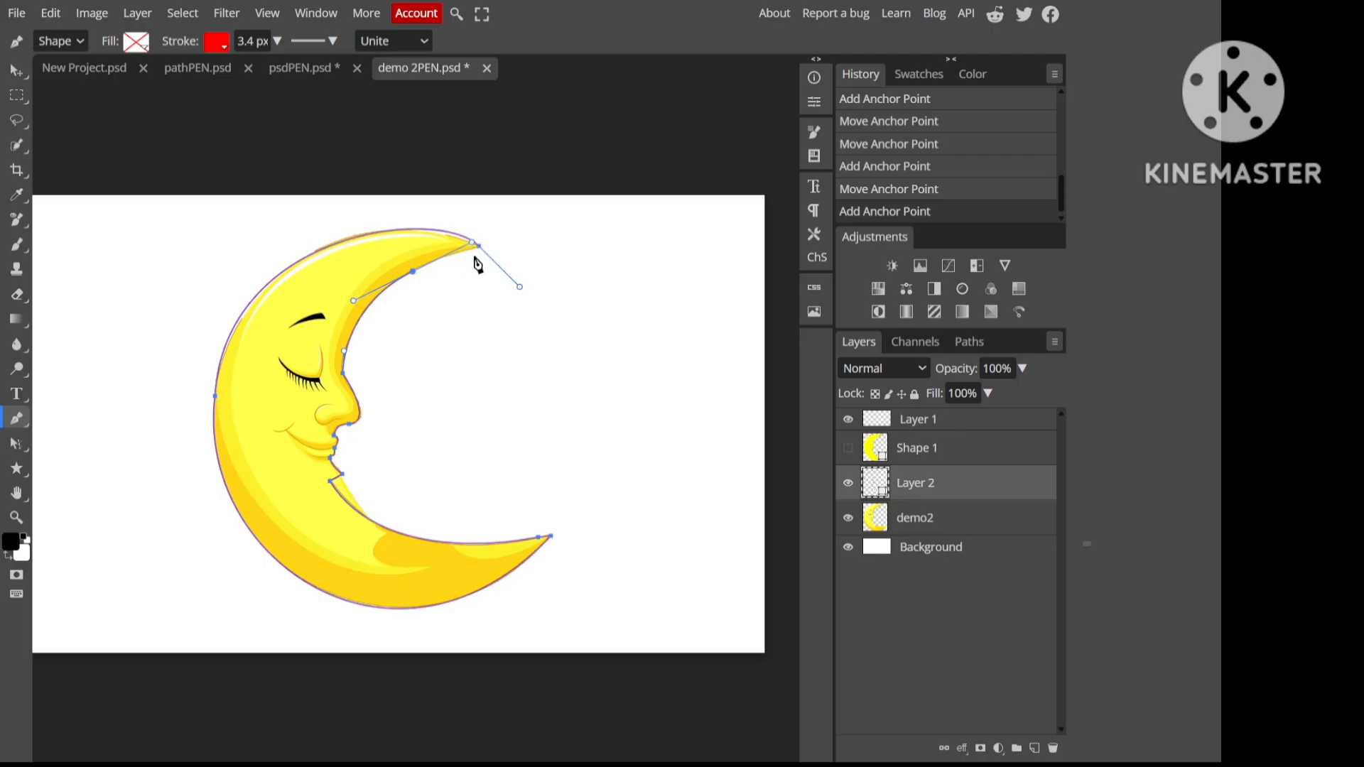
left_click(481, 251)
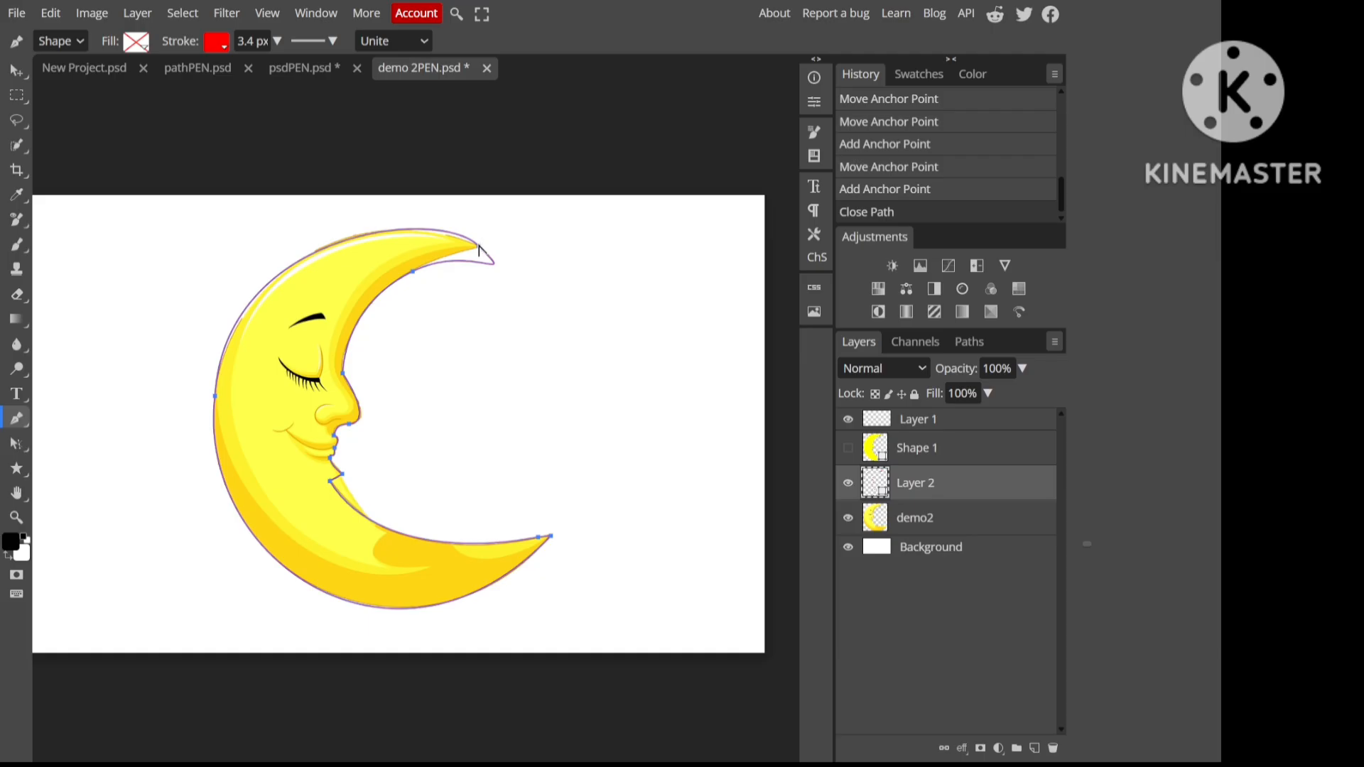
left_click_drag(481, 252, 427, 210)
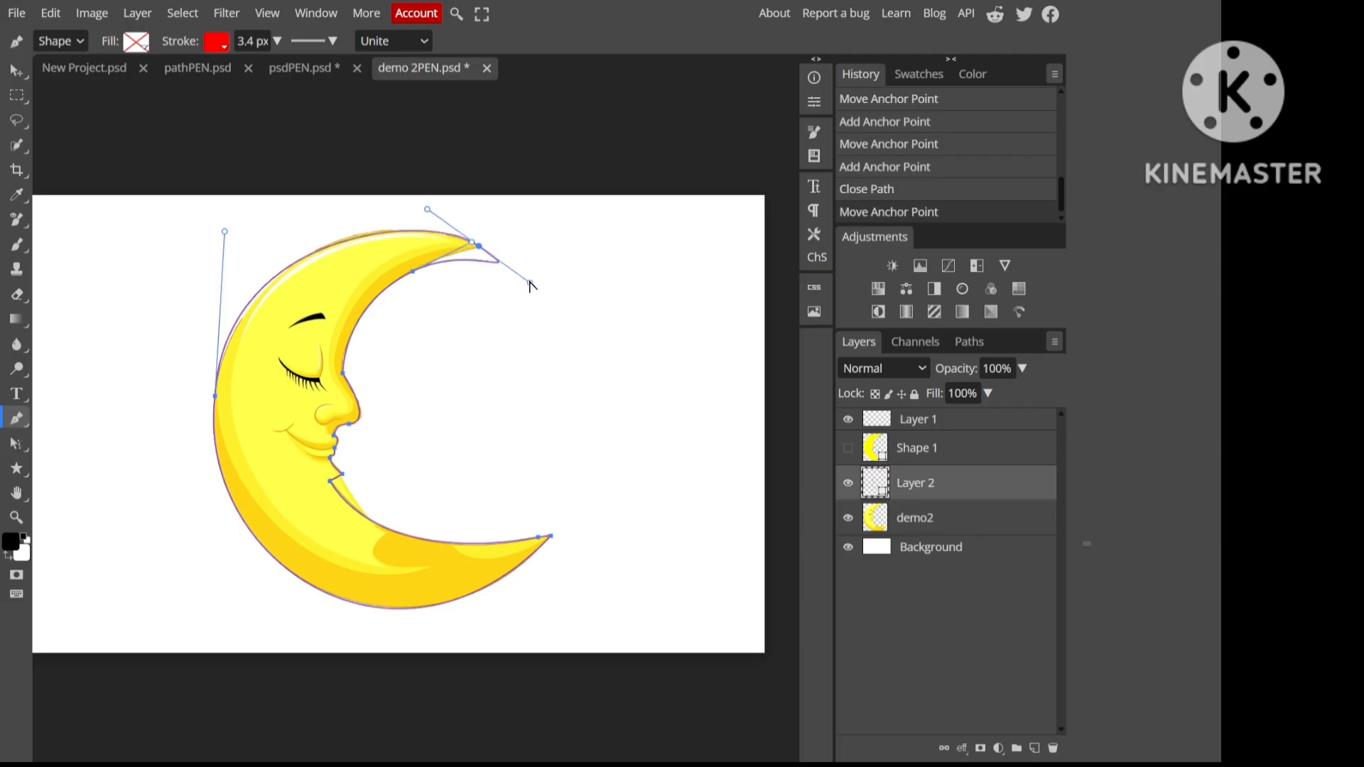
left_click_drag(531, 283, 450, 257)
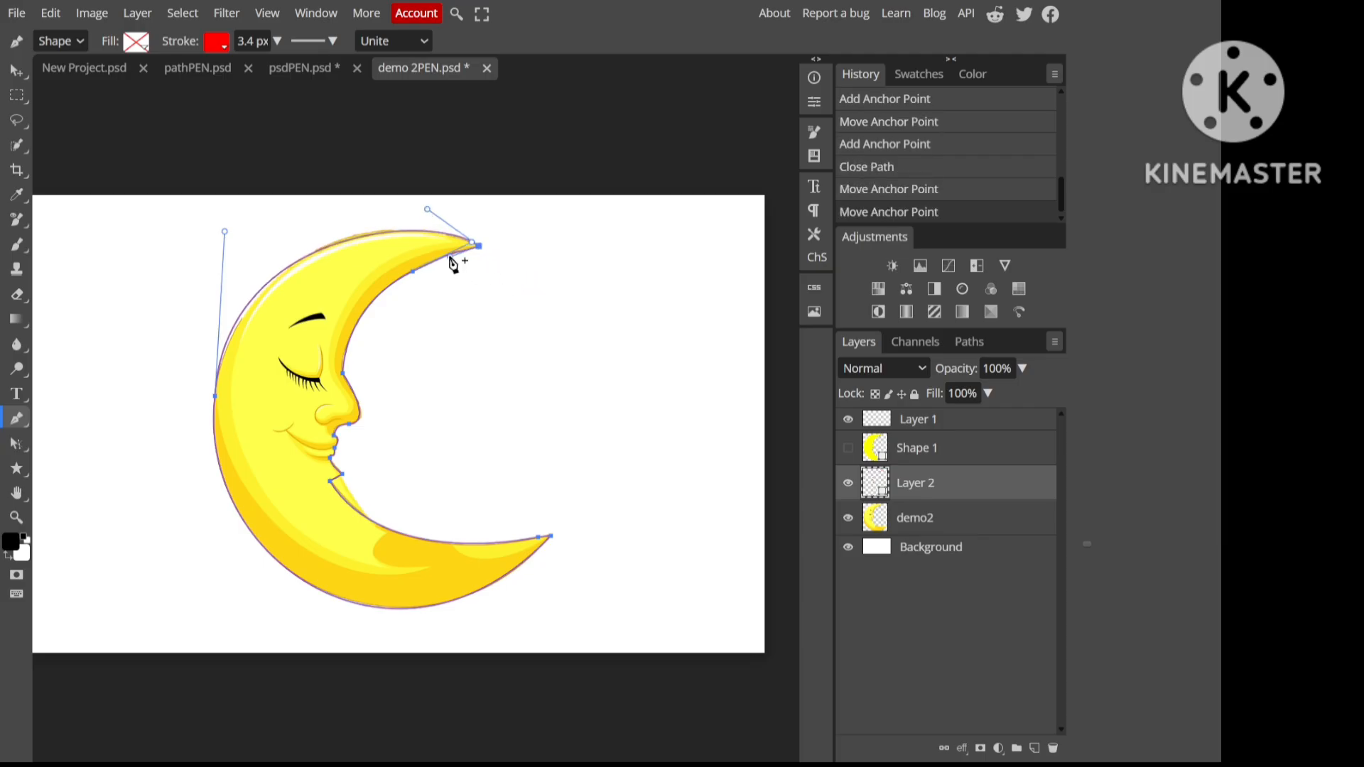
Step: Hide the demo2 layer, fill the traced moon shape with solid yellow, and switch to the Move tool
left_click(849, 519)
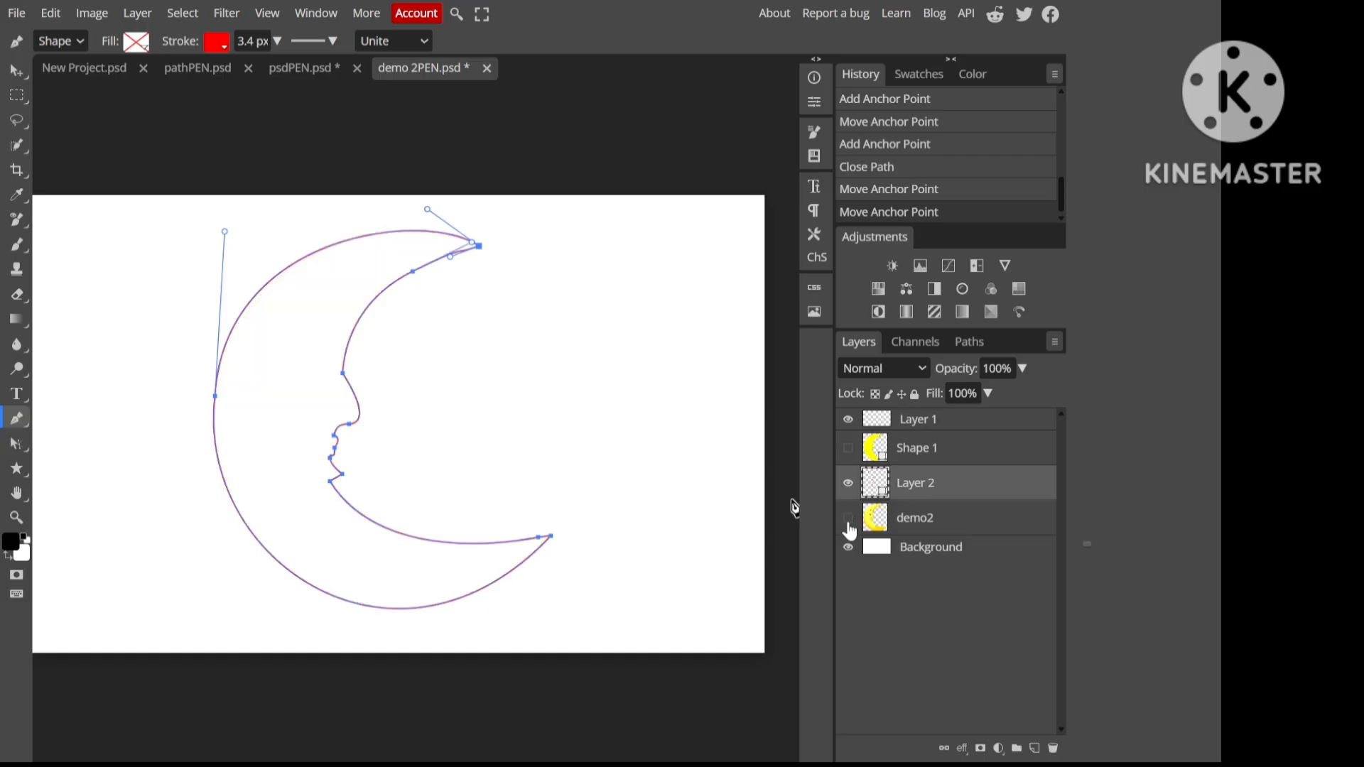
left_click(136, 44)
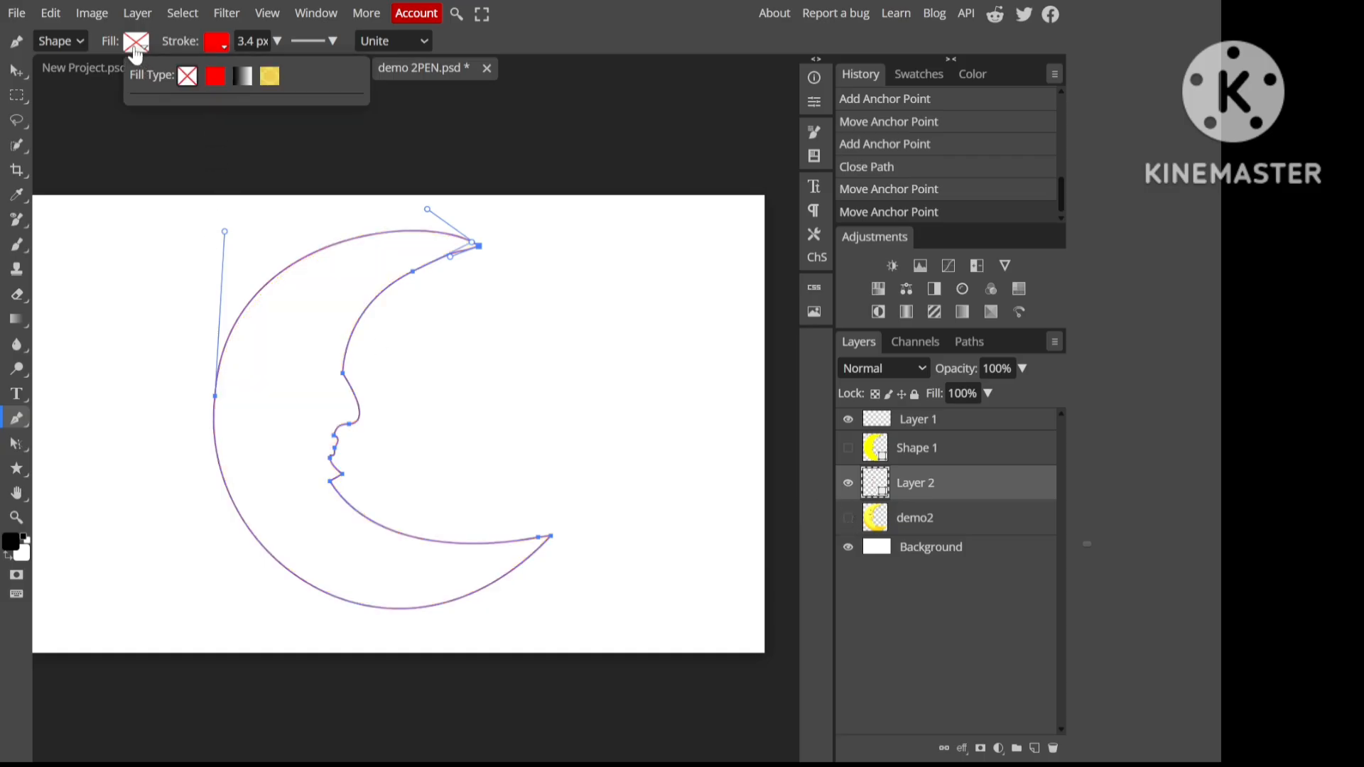
left_click(215, 76)
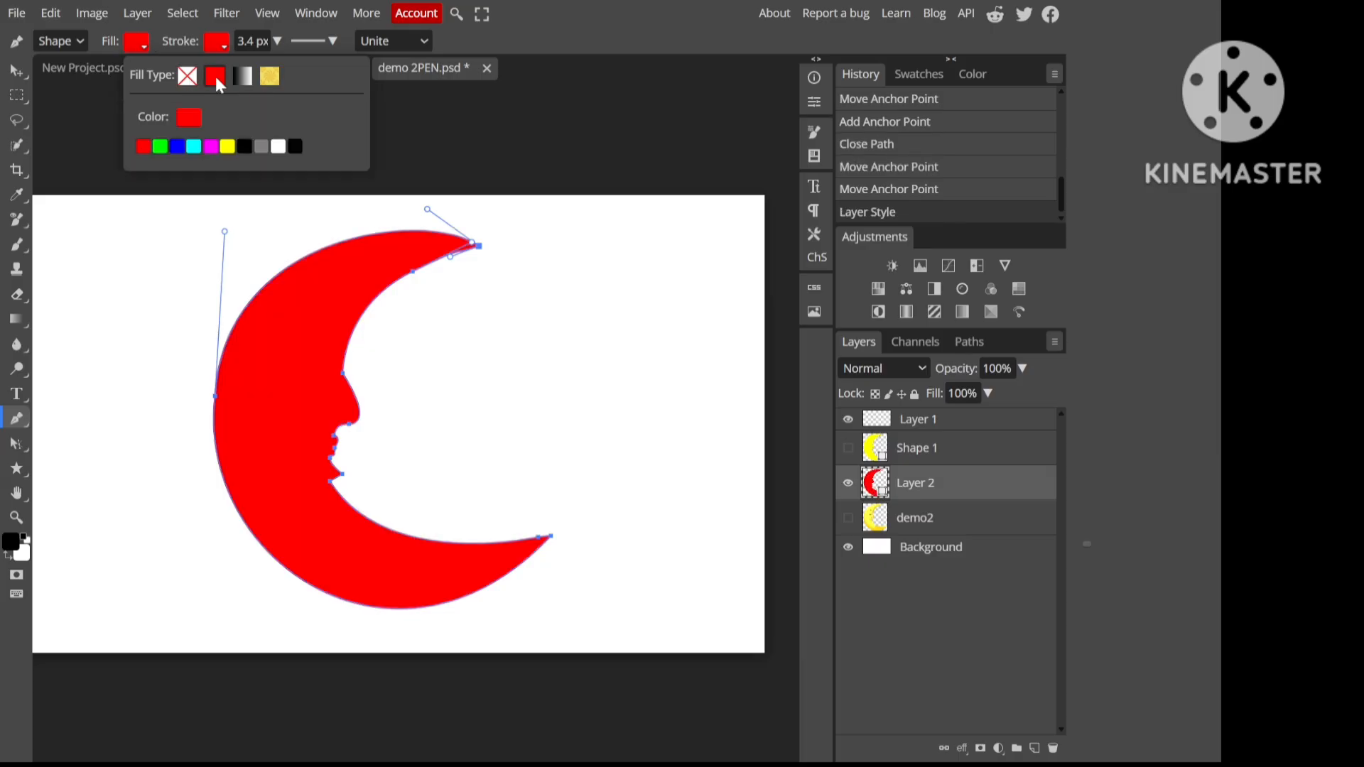
left_click(226, 146)
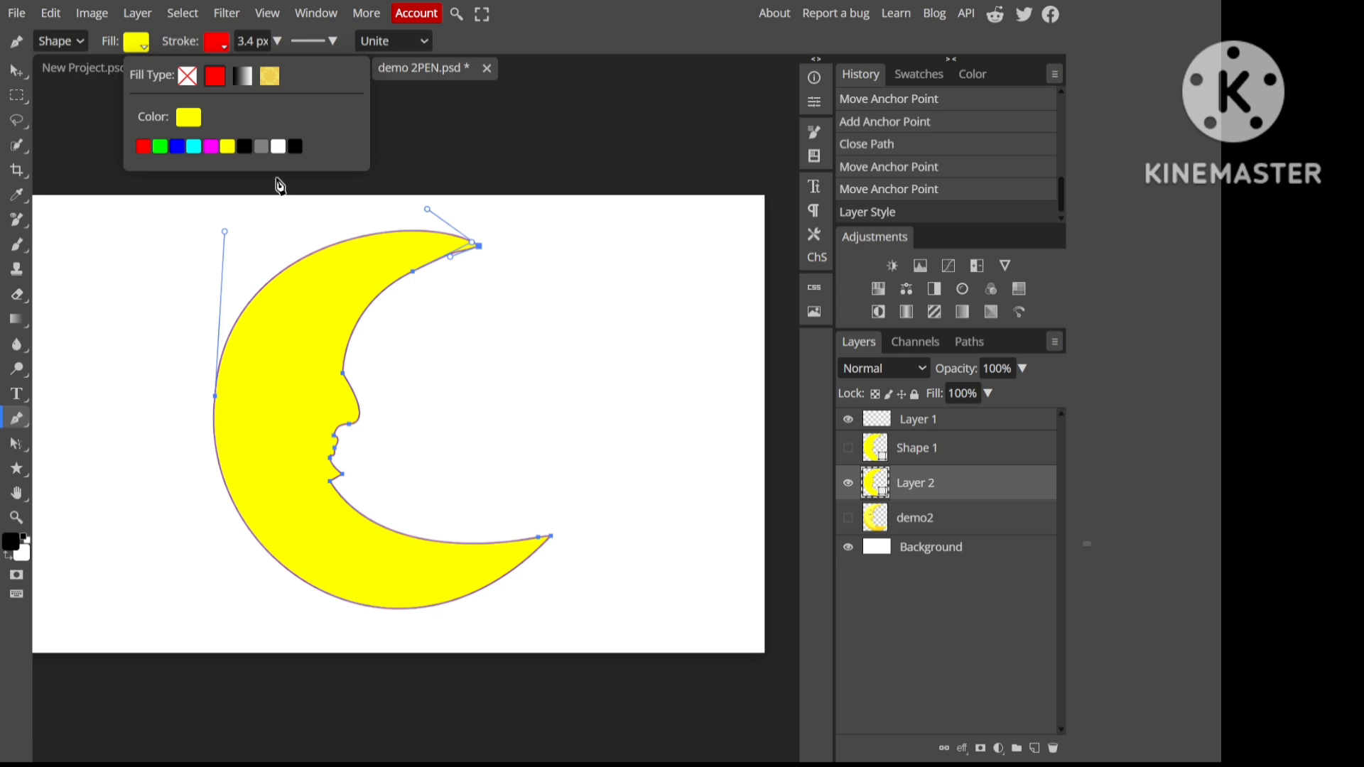
left_click(24, 80)
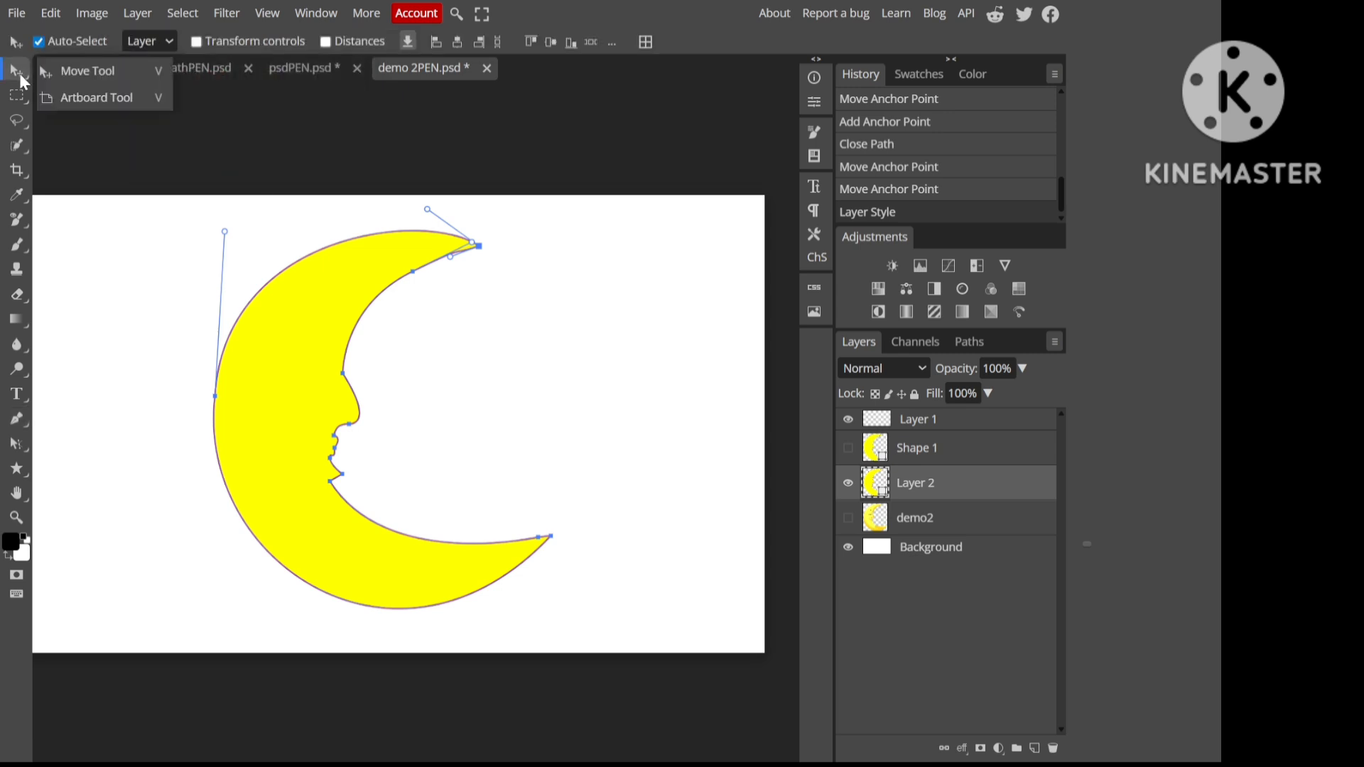
left_click(409, 361)
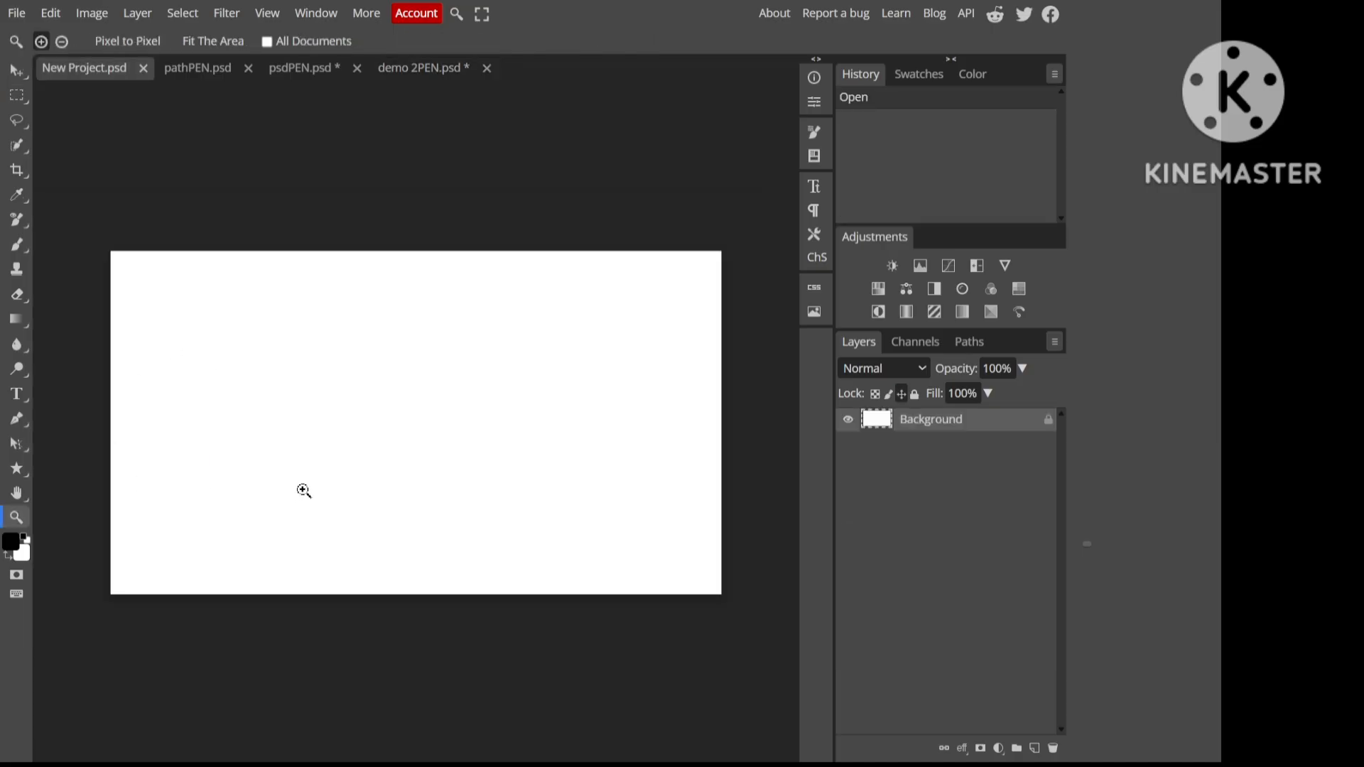
Step: Draw a closed wavy freehand outline in New Project.psd with the Free Pen in Path mode
left_click(334, 468)
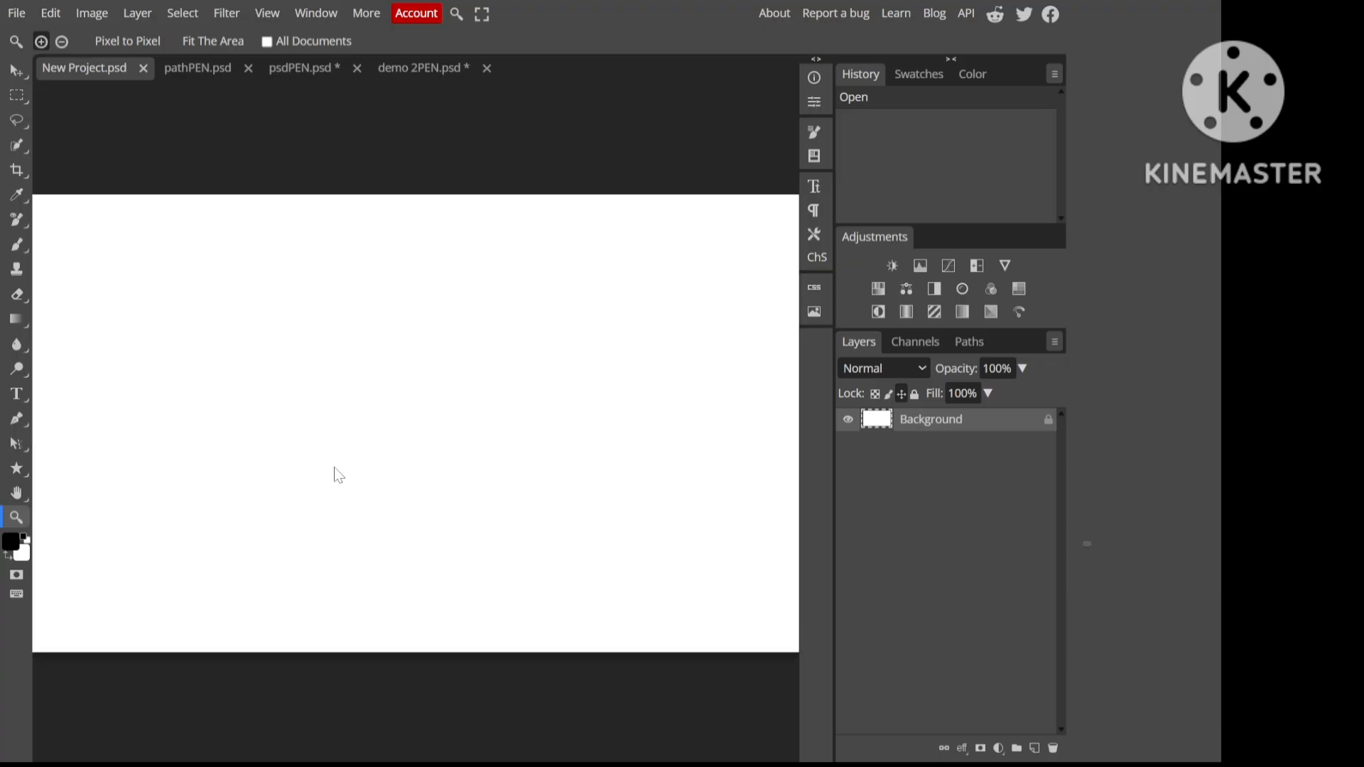
left_click(17, 422)
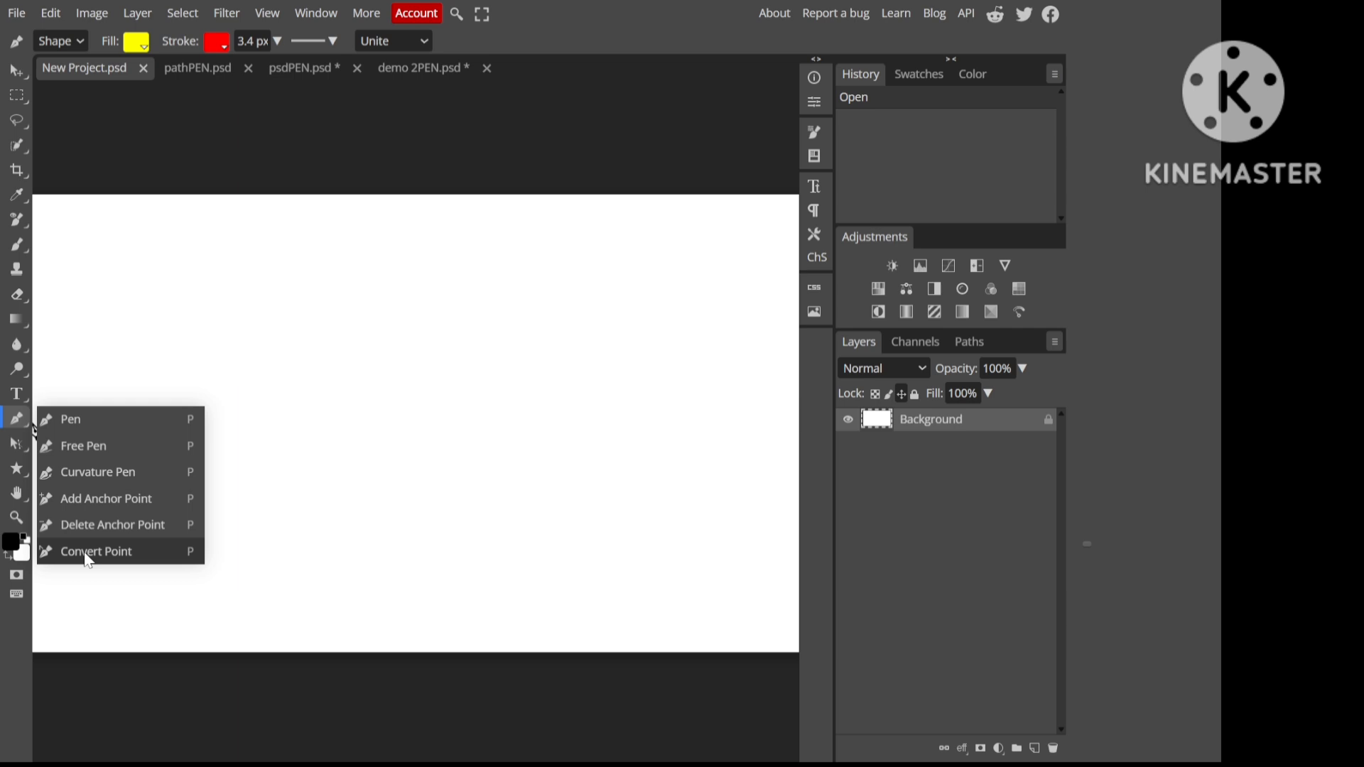
left_click(91, 449)
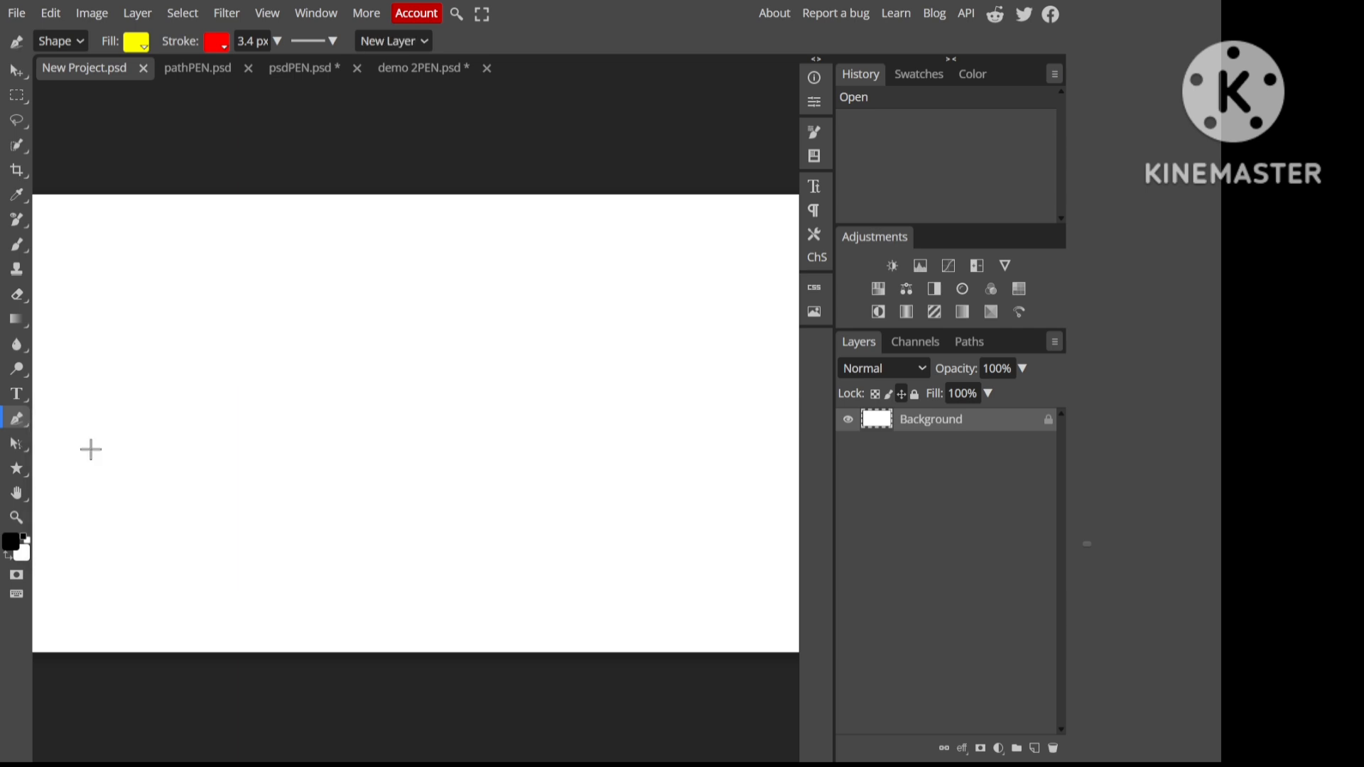
left_click(79, 45)
left_click(74, 90)
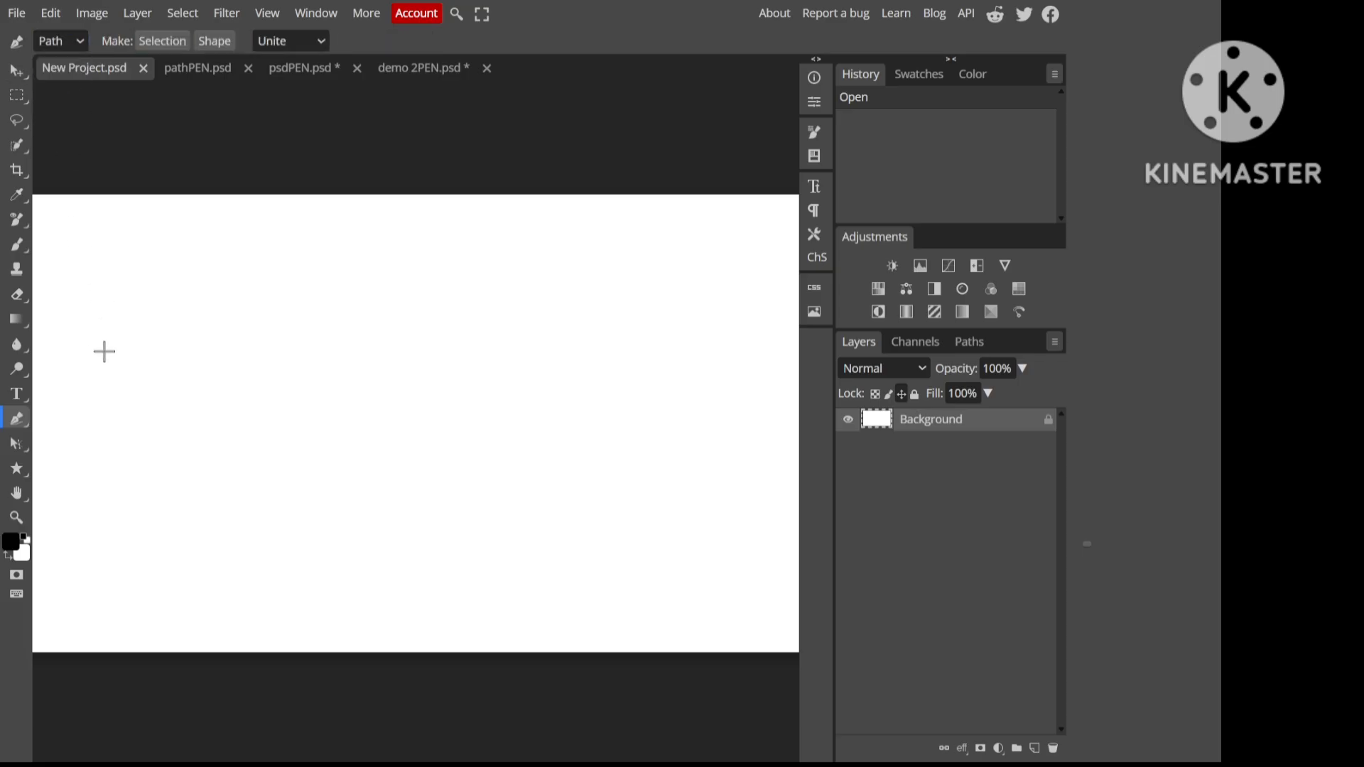
mouse_move(104, 350)
left_mouse_down()
mouse_move(173, 300)
mouse_move(248, 342)
mouse_move(473, 309)
mouse_move(543, 379)
mouse_move(332, 468)
mouse_move(195, 414)
mouse_move(117, 419)
mouse_move(106, 344)
left_mouse_up()
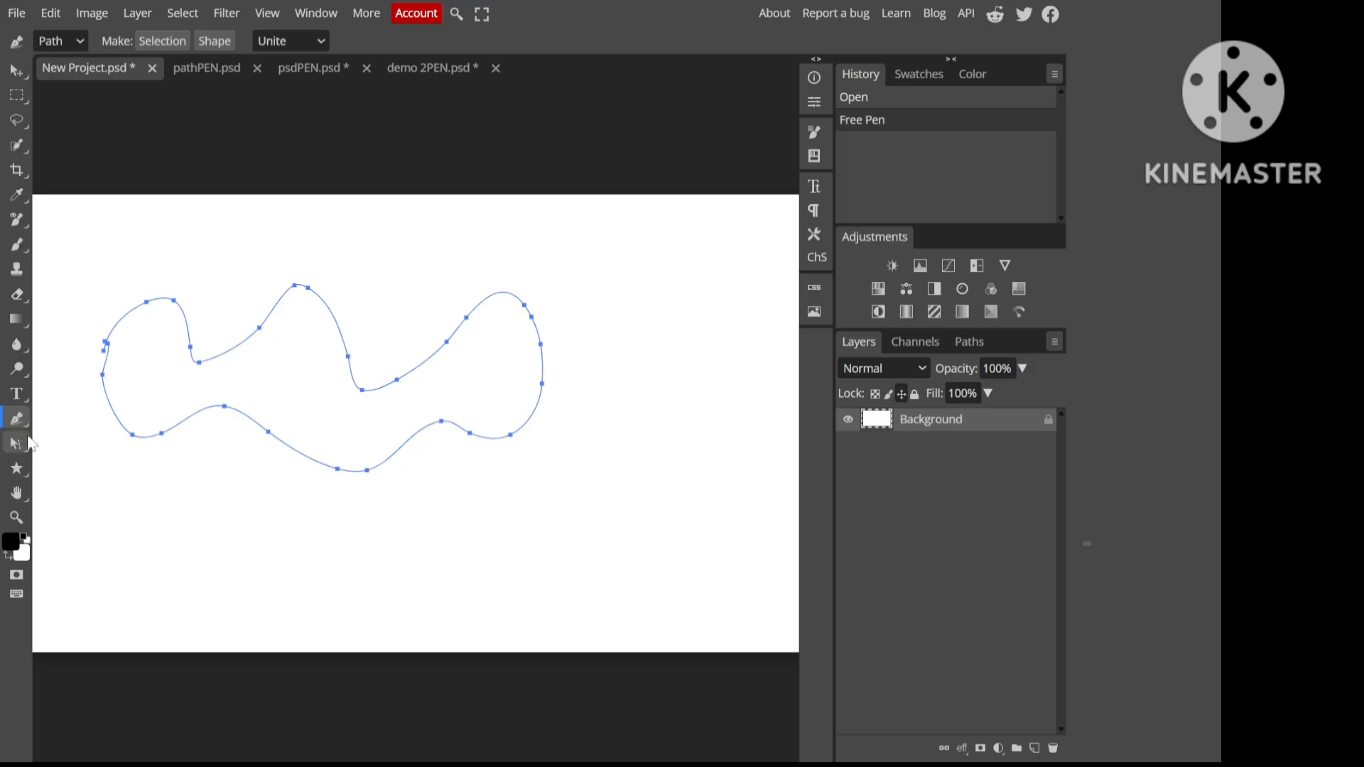
Step: Undo the freehand path and add a new empty layer above the background
right_click(28, 426)
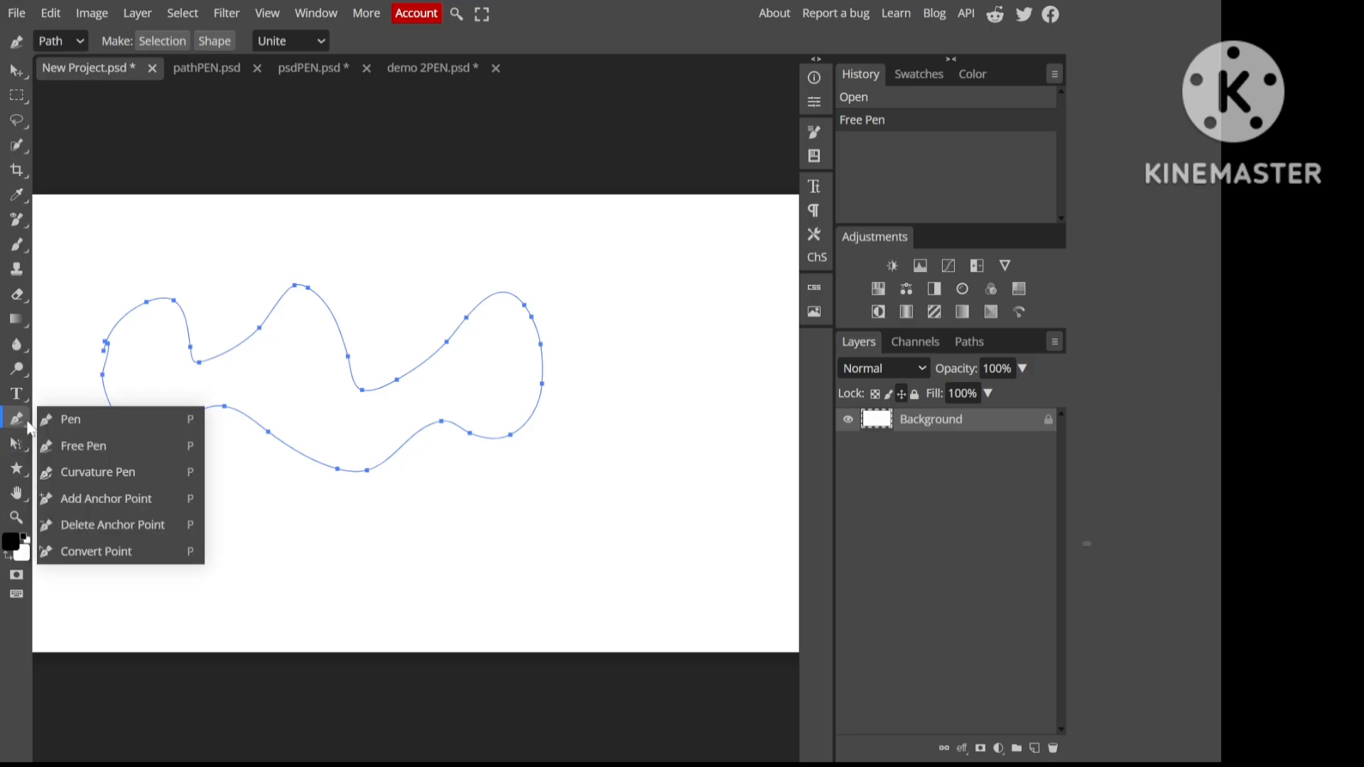
left_click(359, 521)
key("ctrl+z")
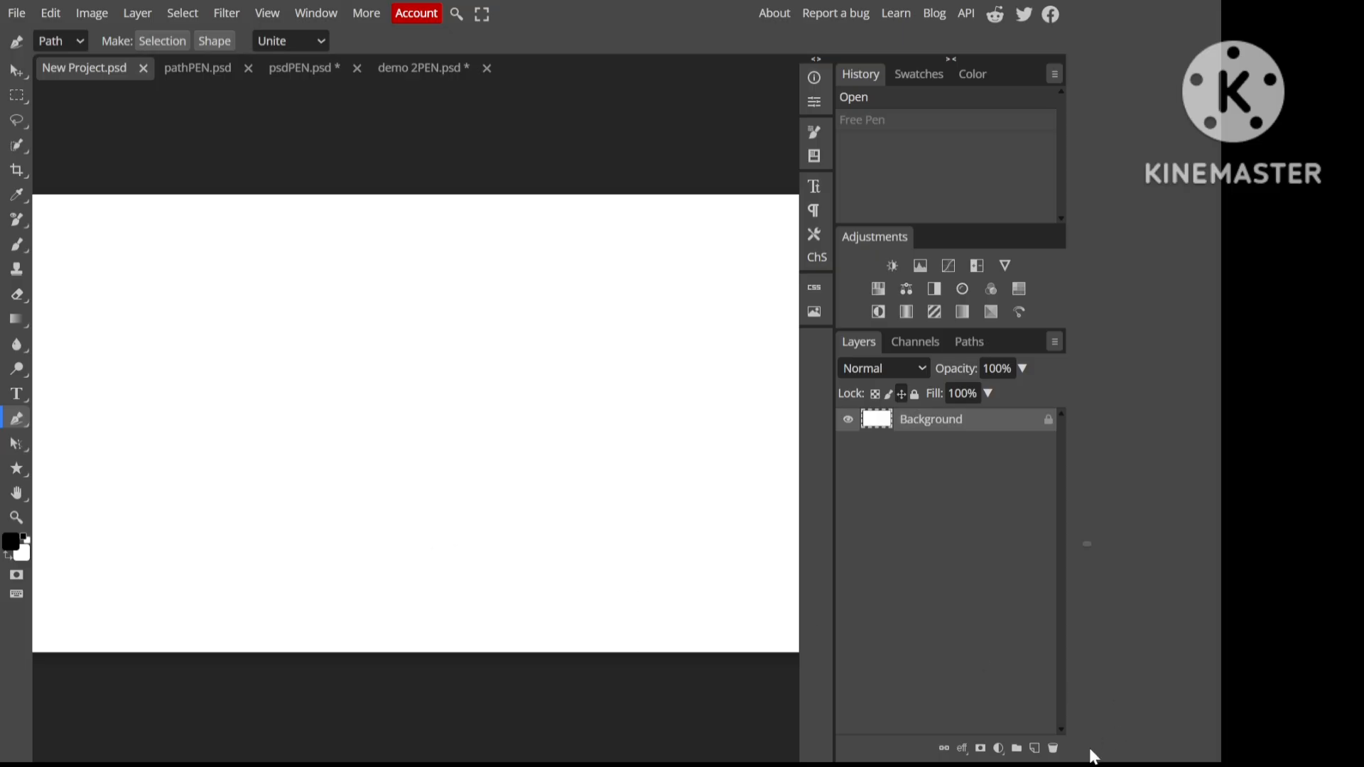
left_click(1036, 747)
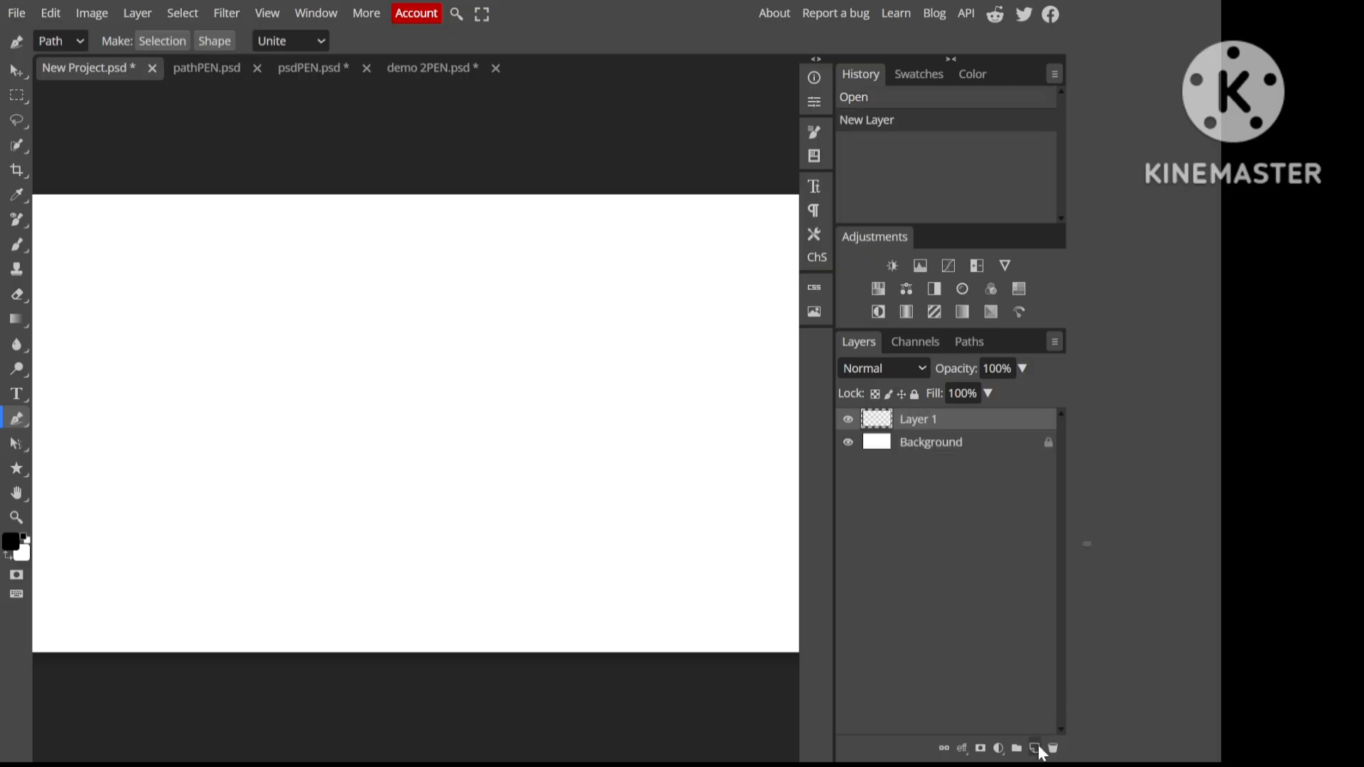
Step: Draw a closed bowl-shaped path with five anchors using the Curvature Pen
right_click(20, 419)
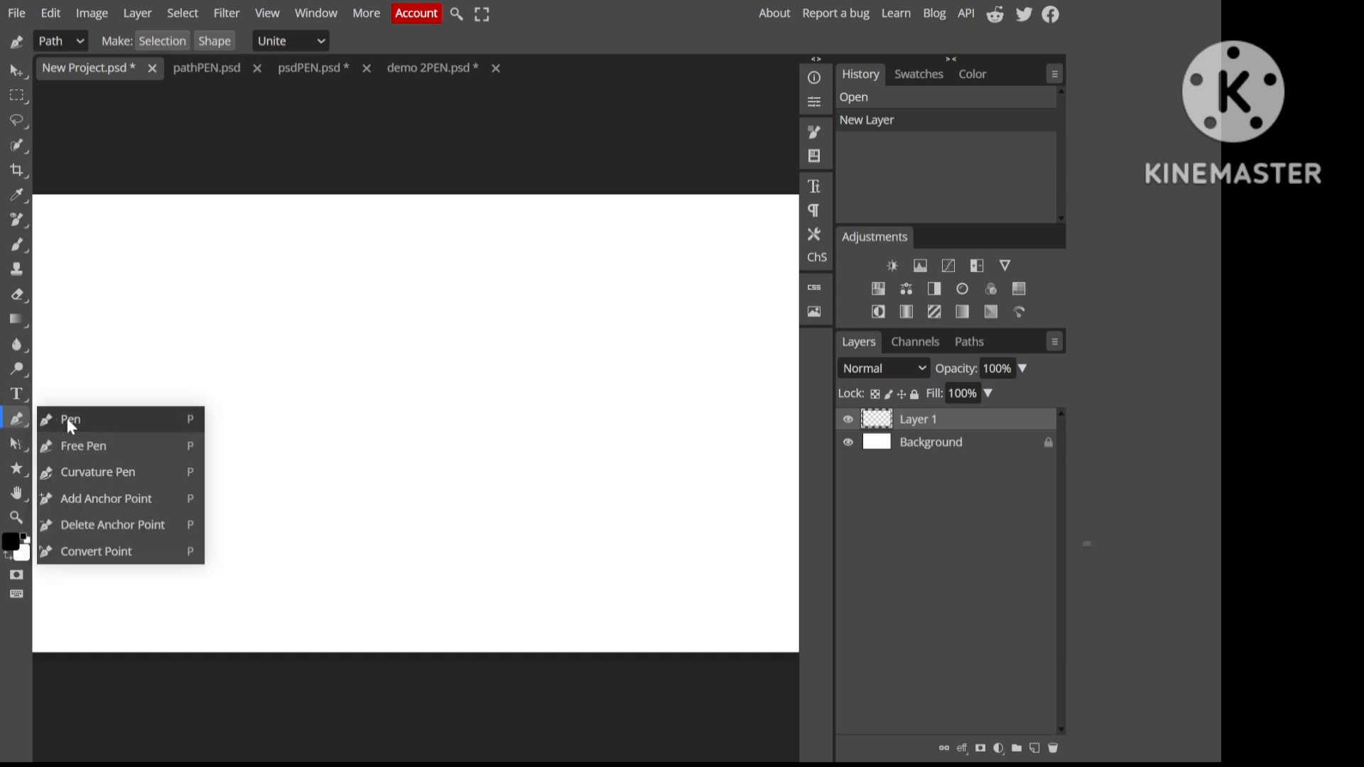
left_click(78, 472)
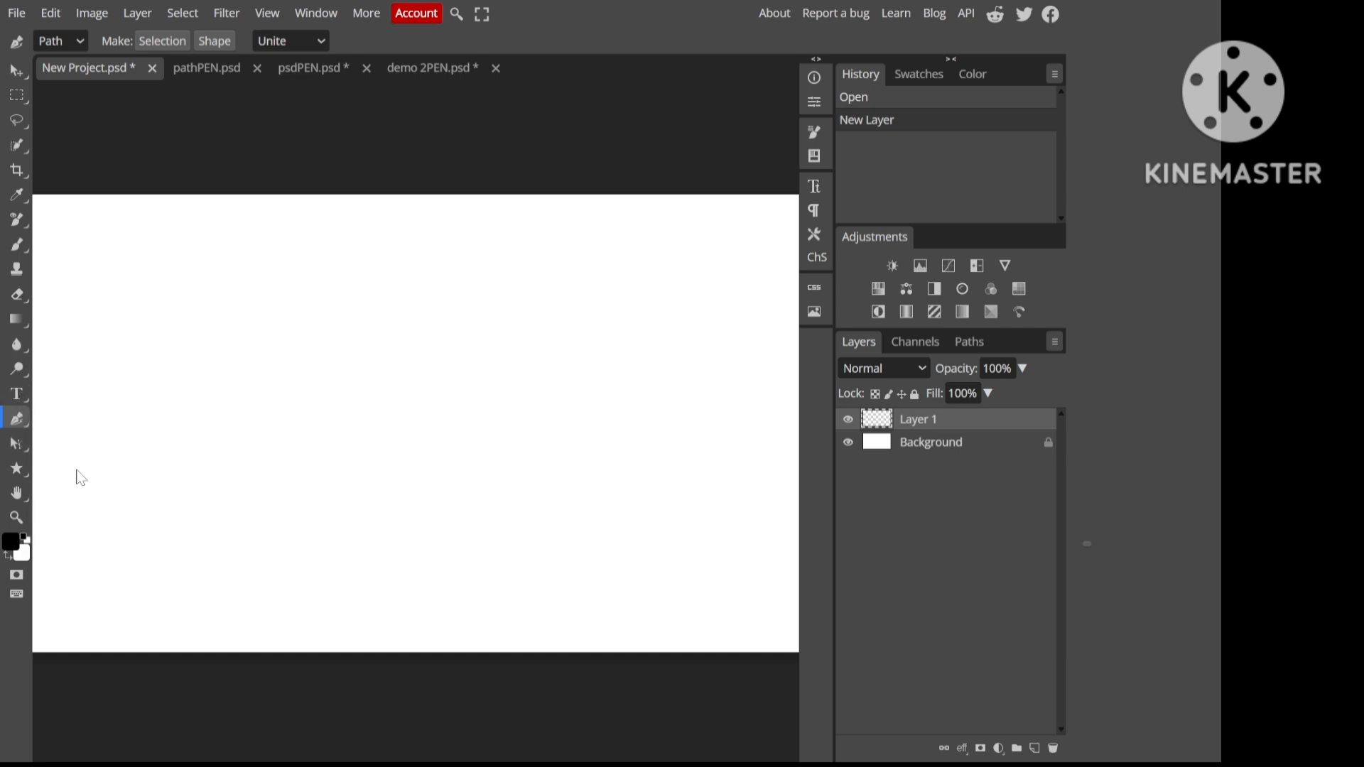
left_click(117, 372)
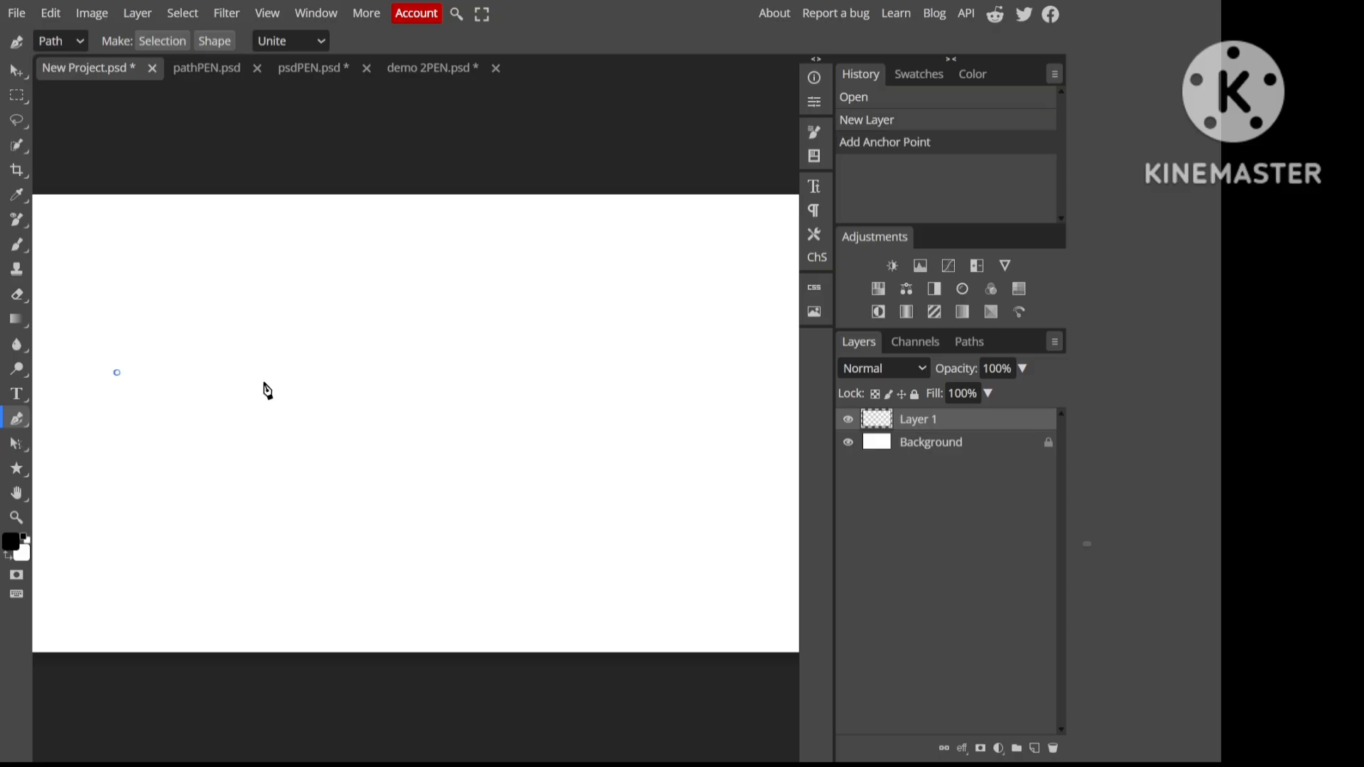
left_click(353, 376)
left_click(584, 387)
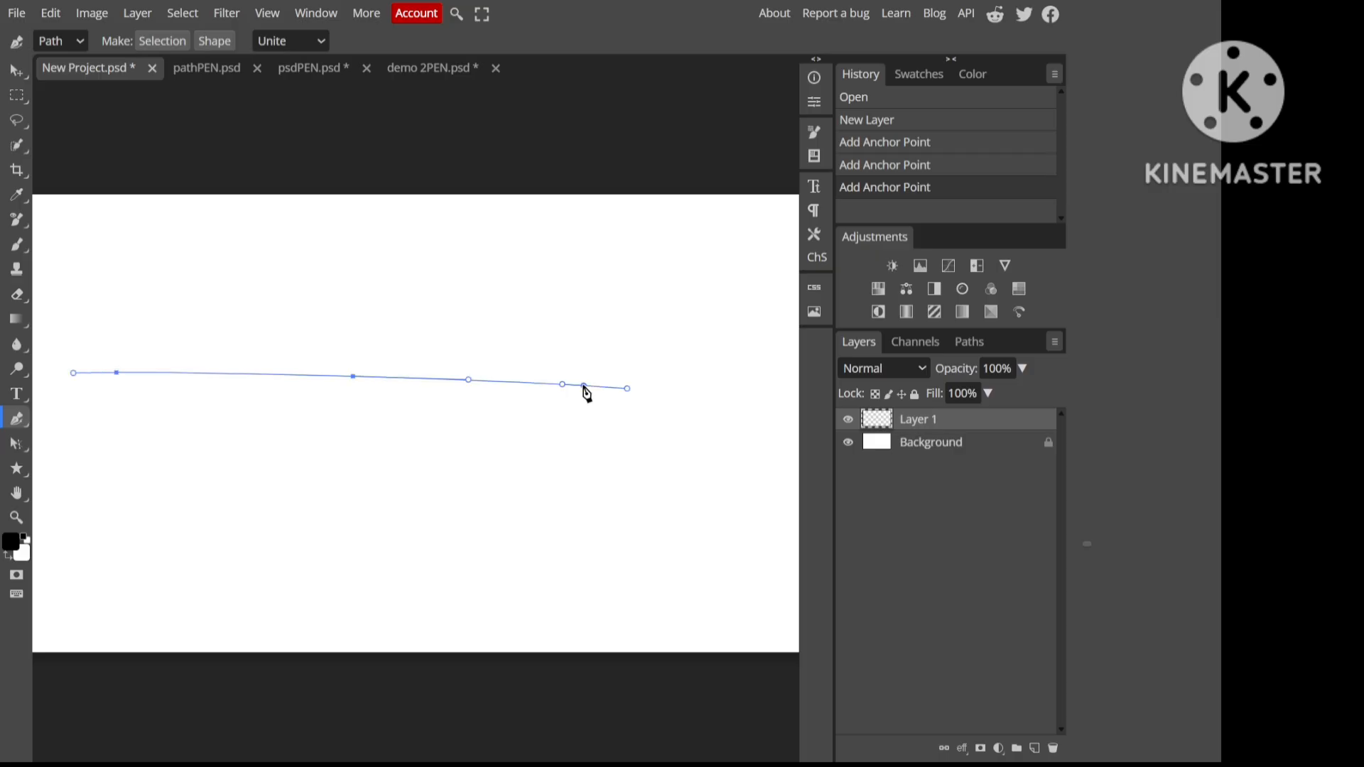
left_click(491, 461)
left_click(279, 463)
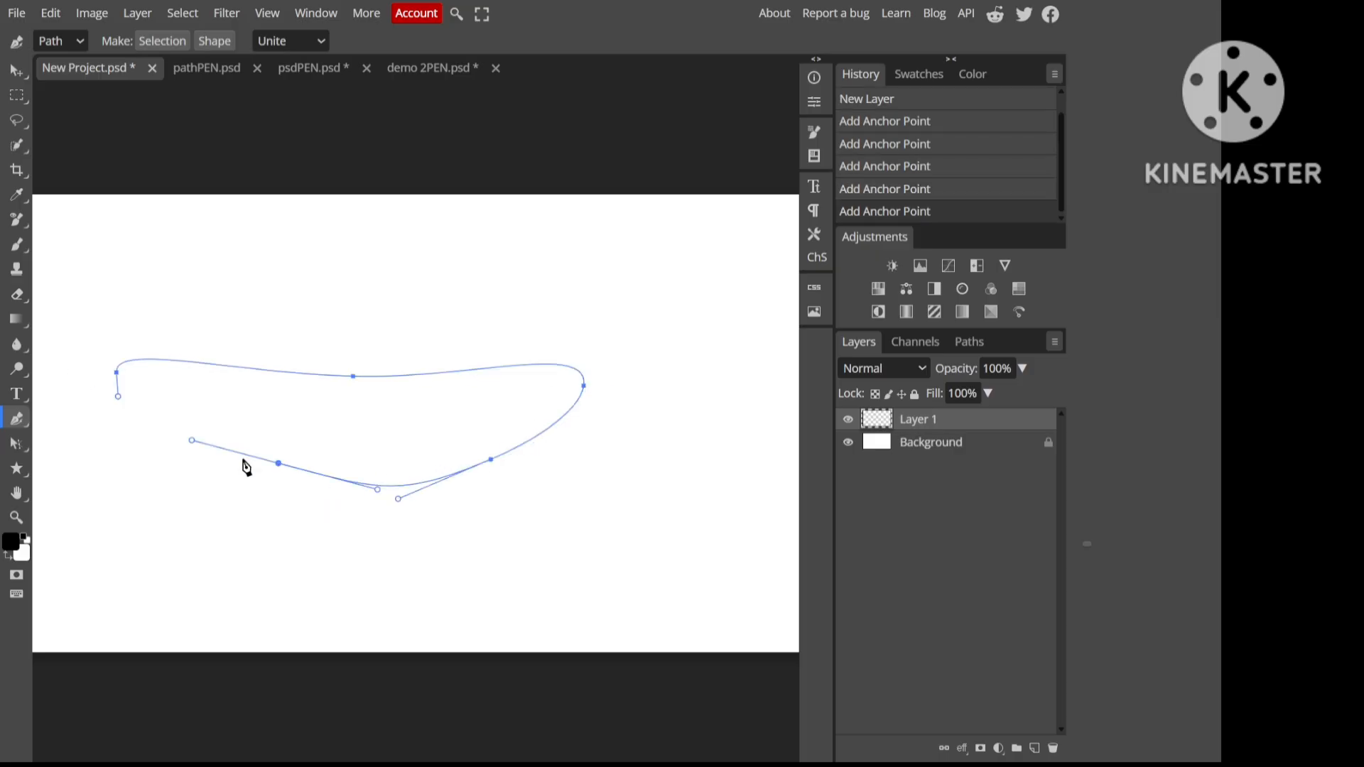
left_click(116, 374)
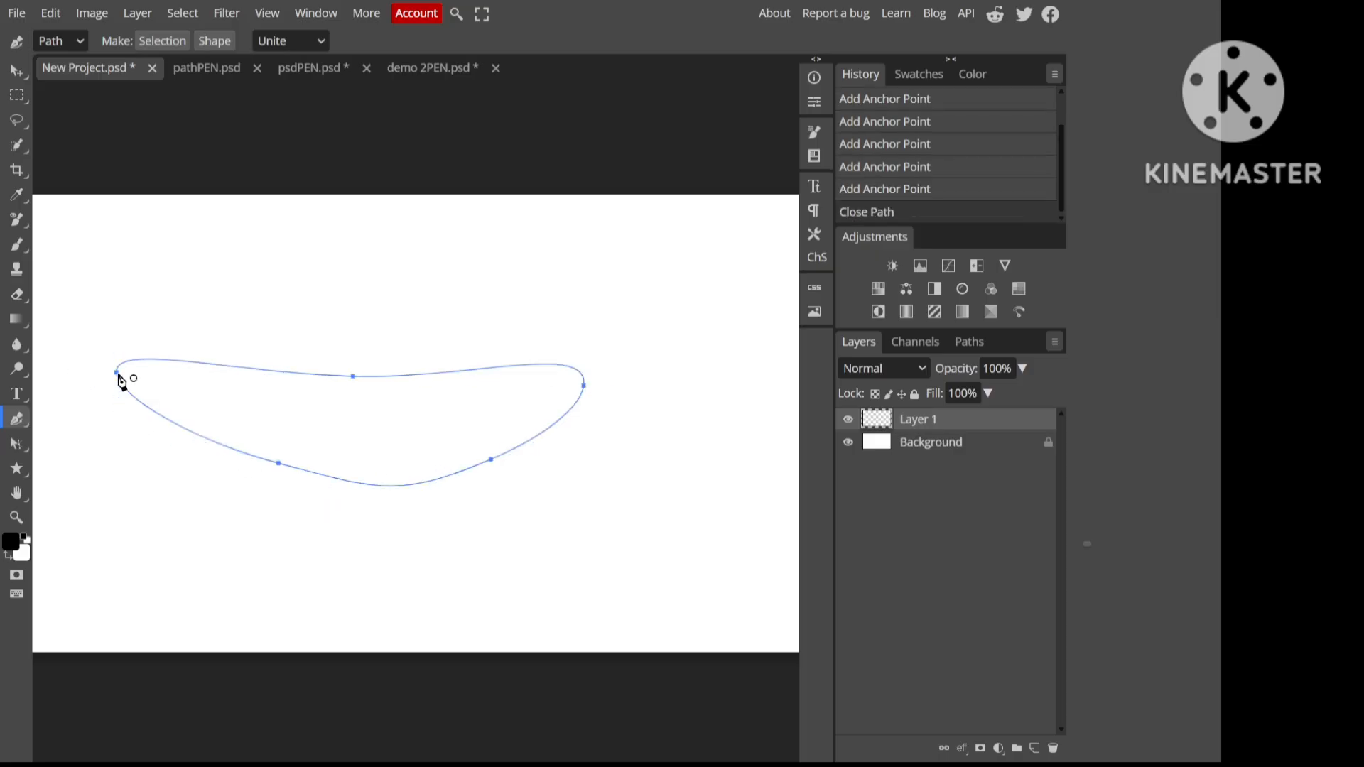
Step: Draw a second closed, winding path with nine anchors above and around the bowl-shaped path using the Curvature Pen
left_click(299, 270)
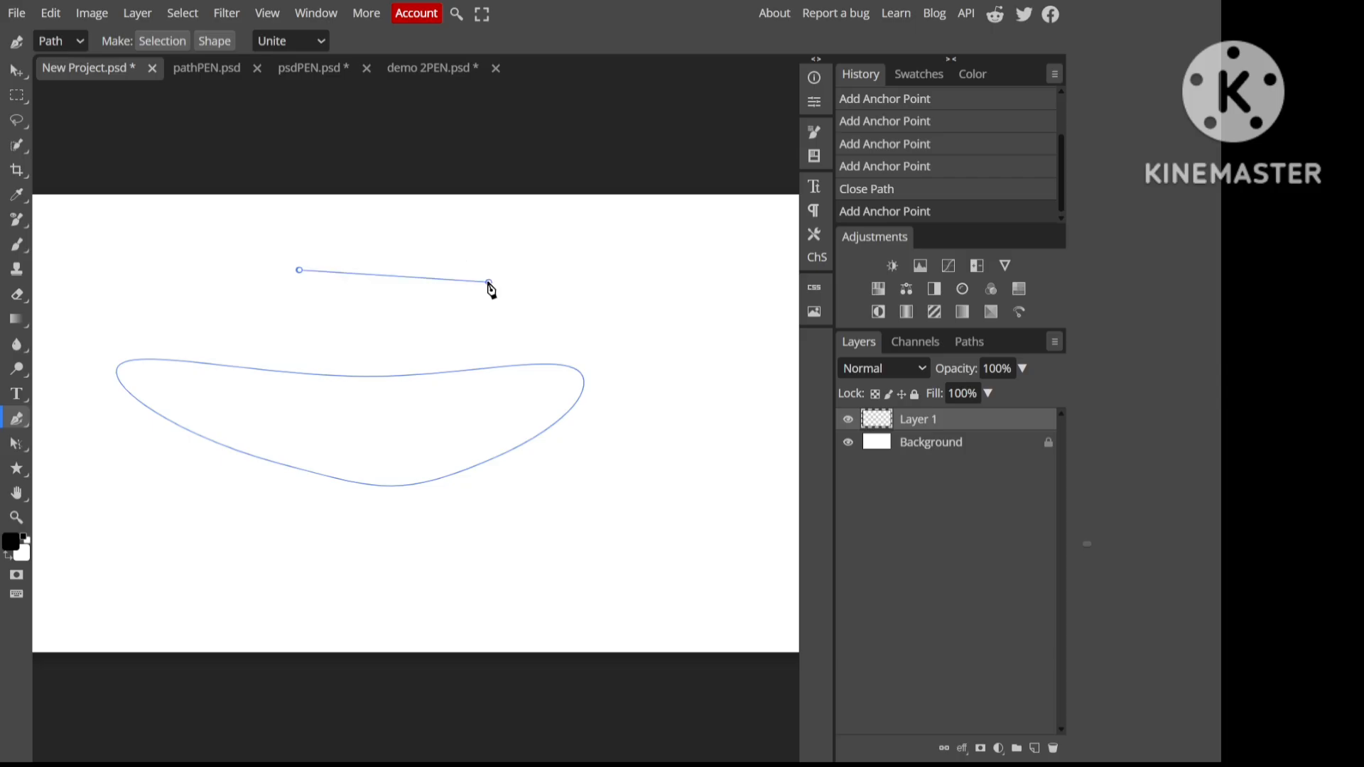
left_click(489, 283)
left_click_drag(684, 242, 722, 271)
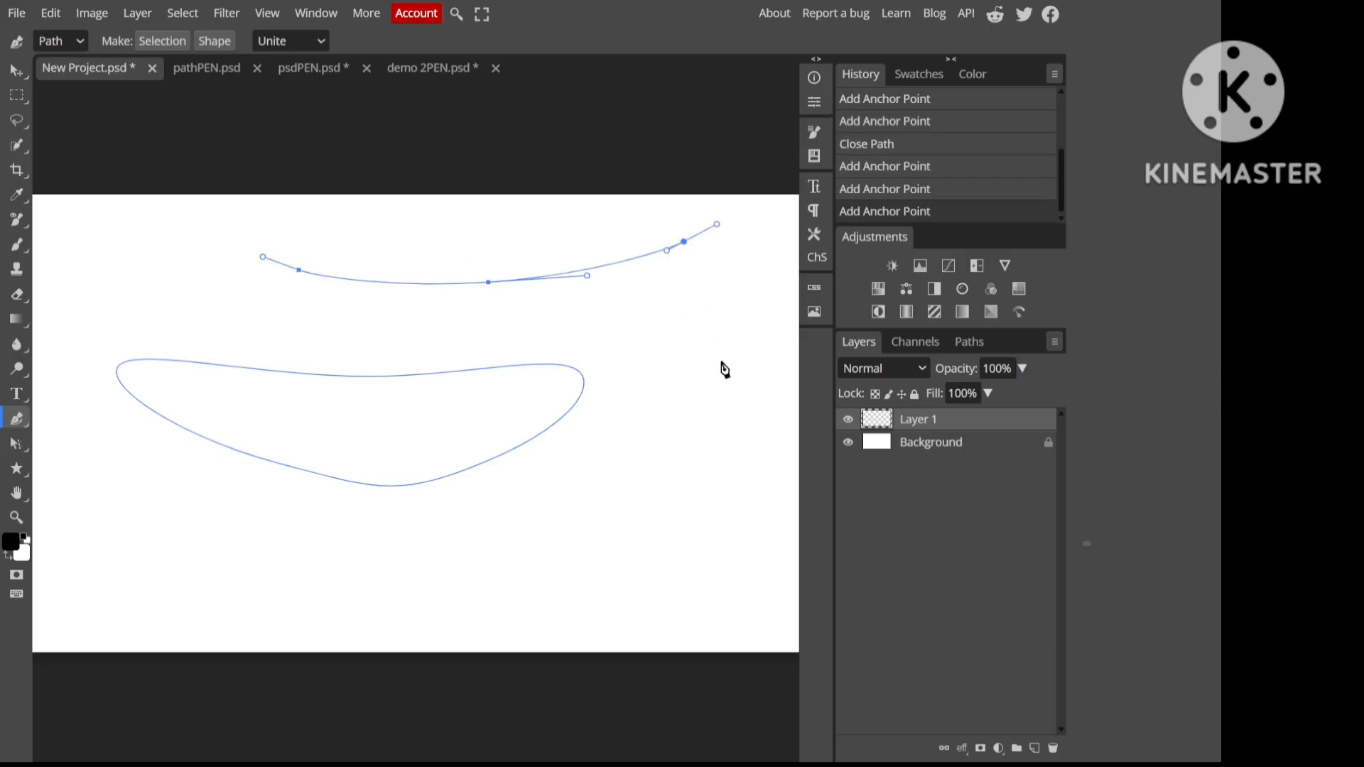
left_click_drag(722, 367, 666, 463)
left_click_drag(757, 547, 716, 607)
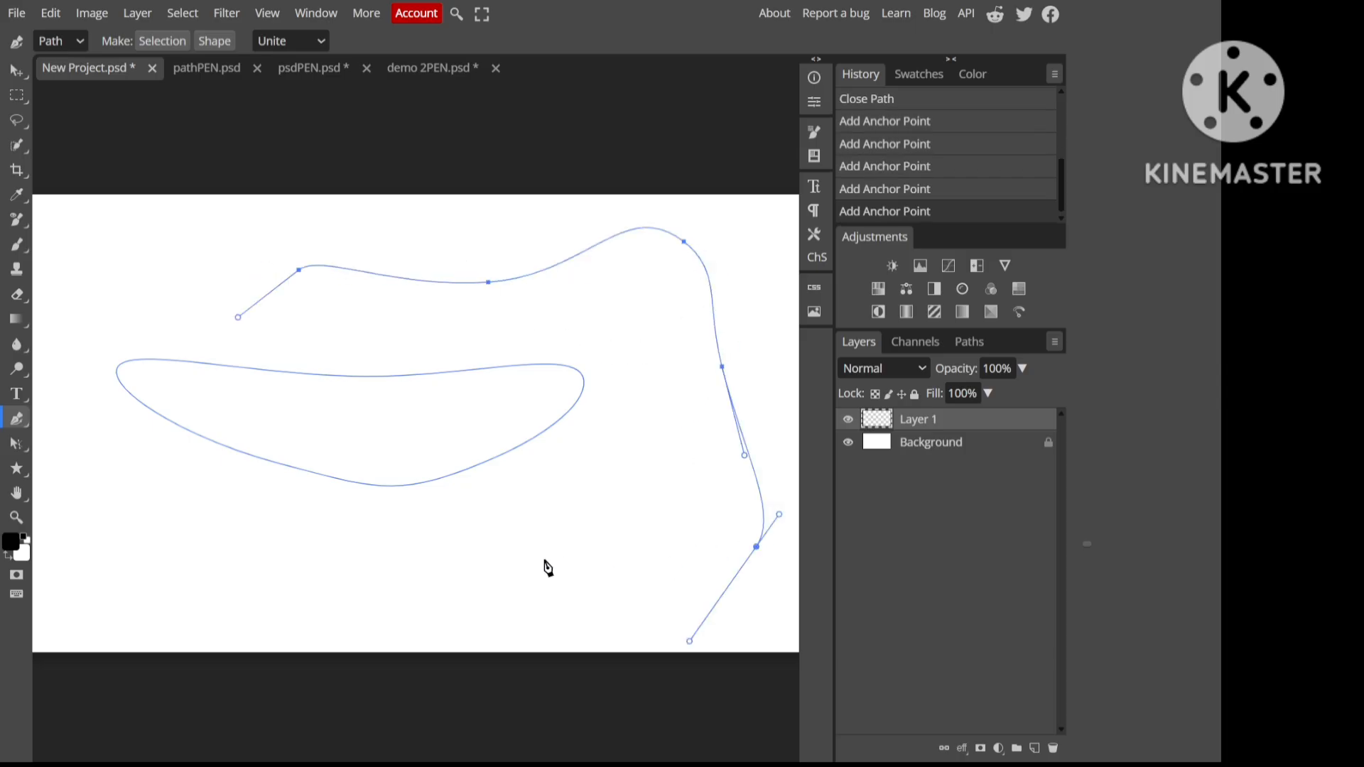
left_click_drag(535, 559, 377, 504)
left_click_drag(640, 478, 660, 416)
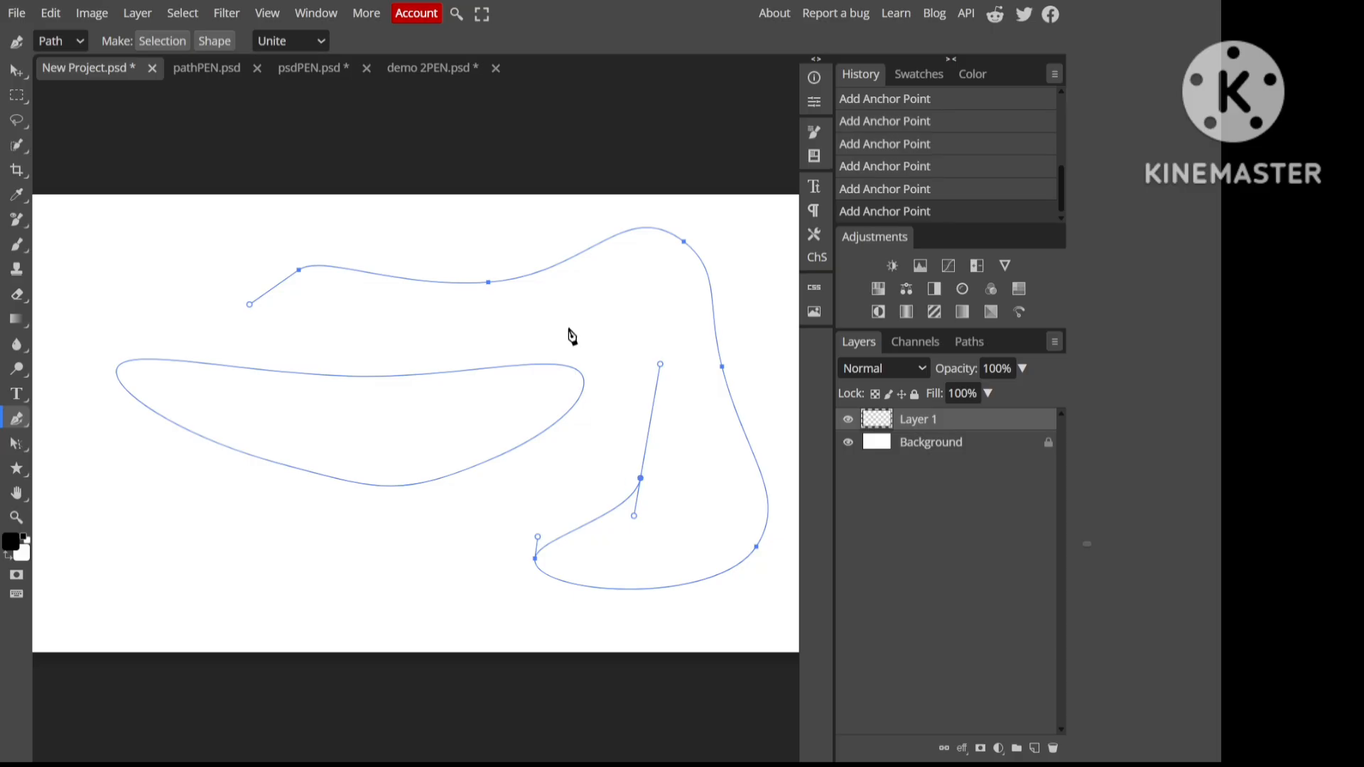
left_click_drag(569, 328, 478, 243)
left_click_drag(421, 336, 356, 322)
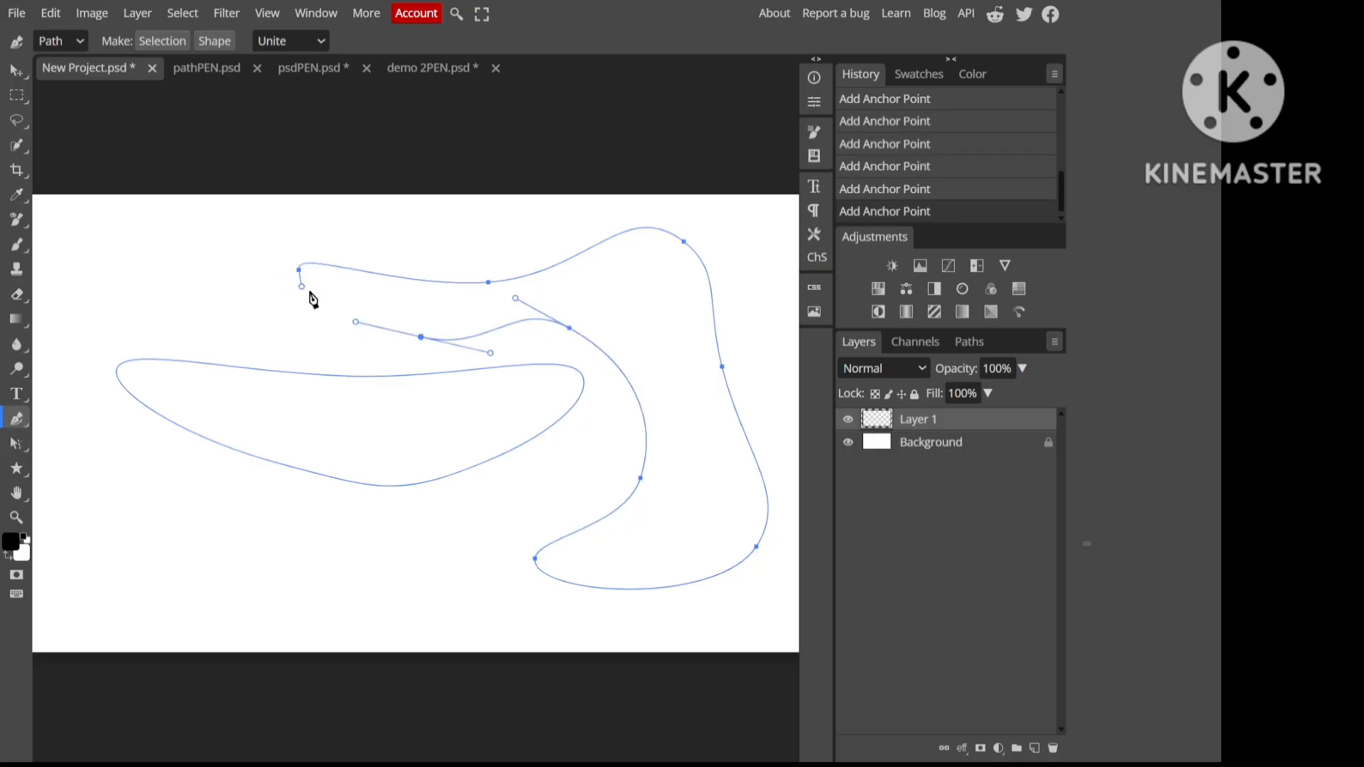
left_click(300, 271)
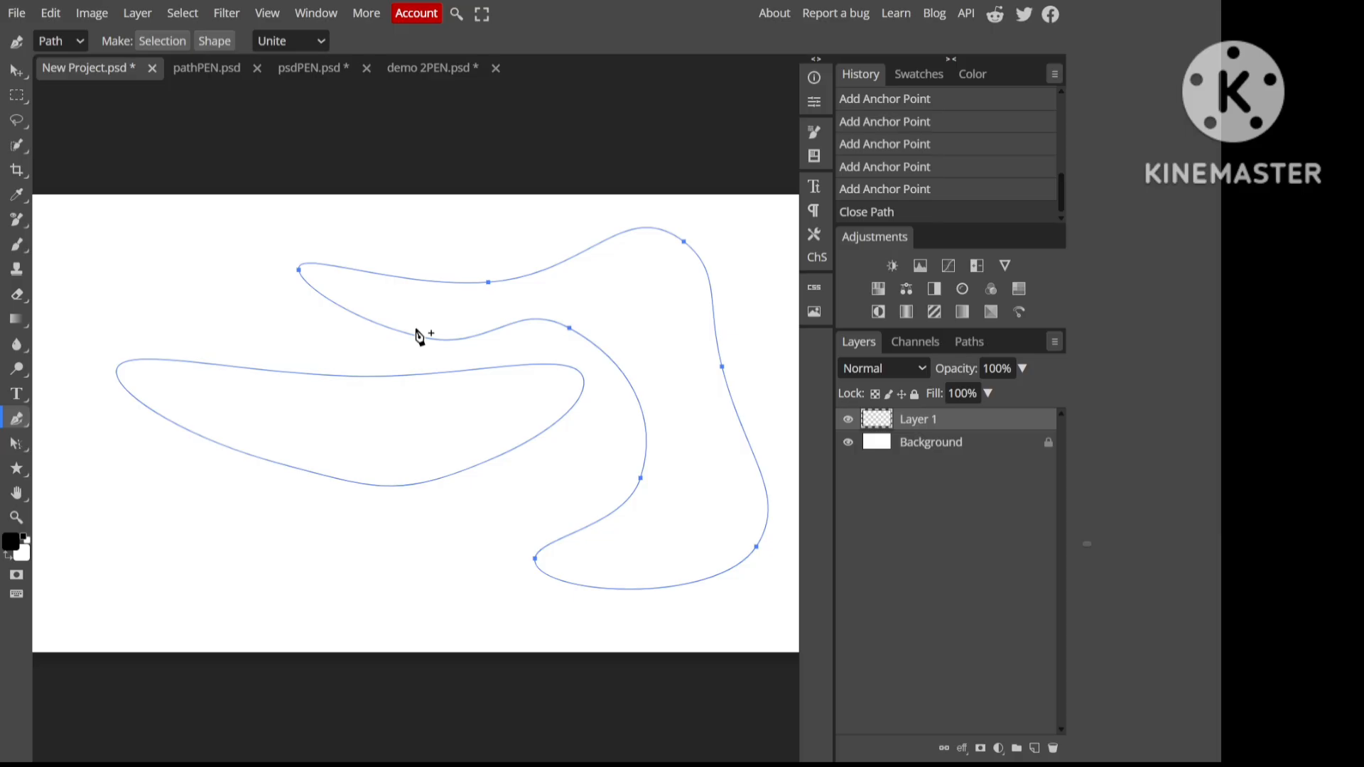
Step: Convert both closed paths into a new anti-aliased selection, and undo the selection
left_click(157, 41)
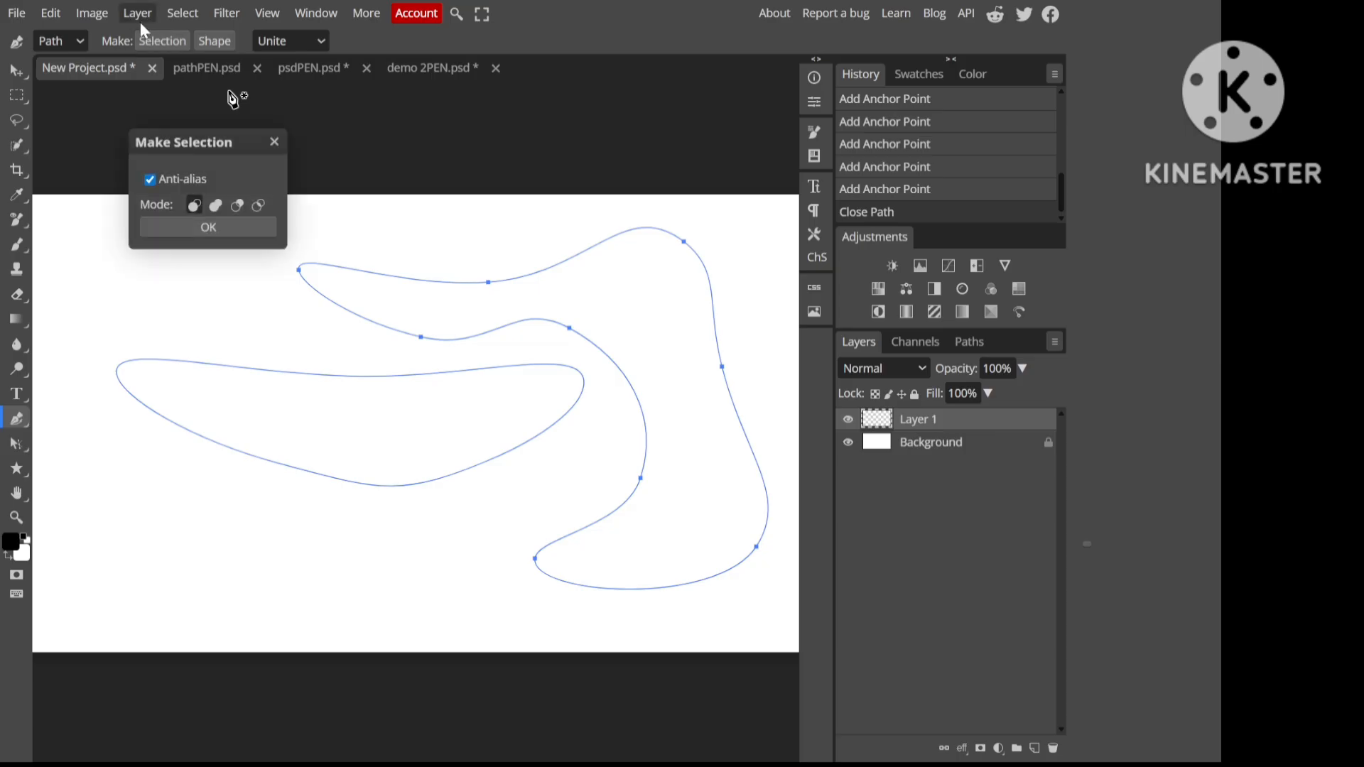
left_click(214, 231)
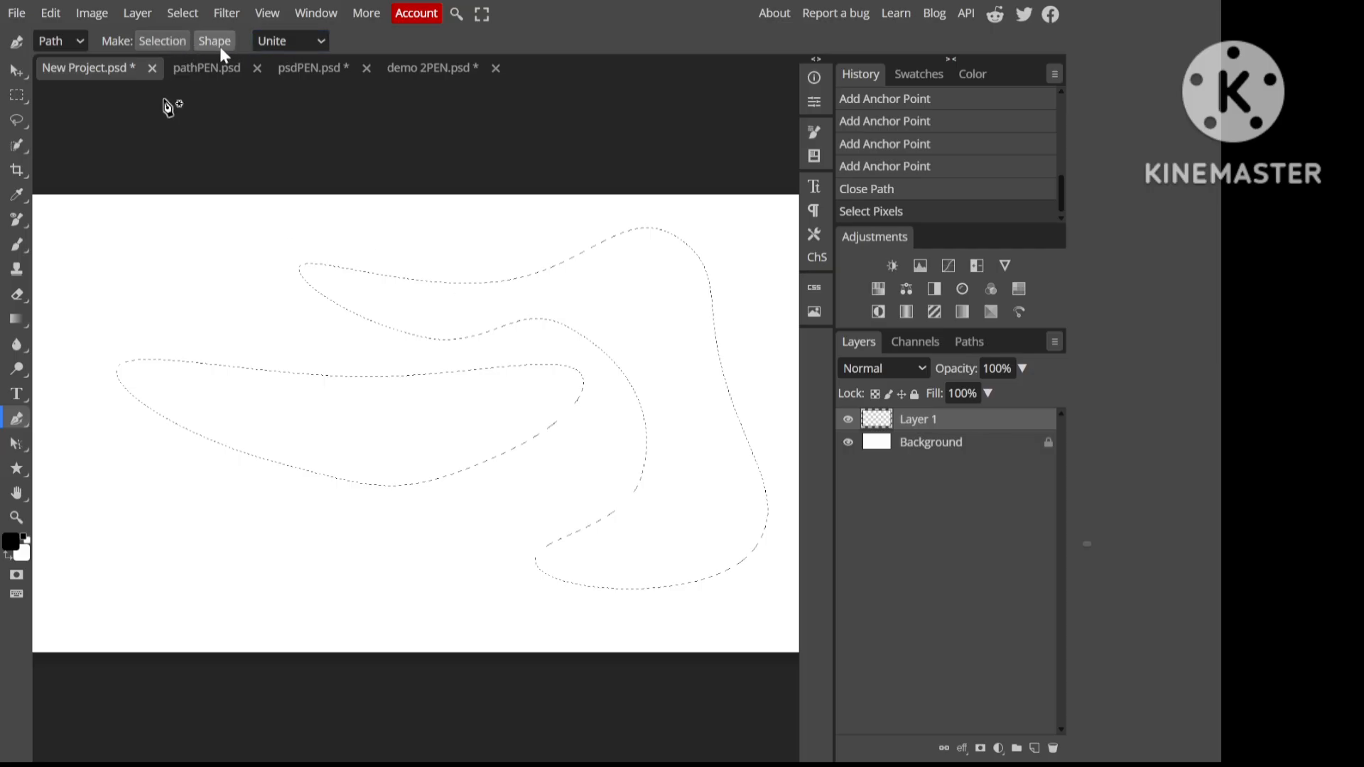
left_click(178, 45)
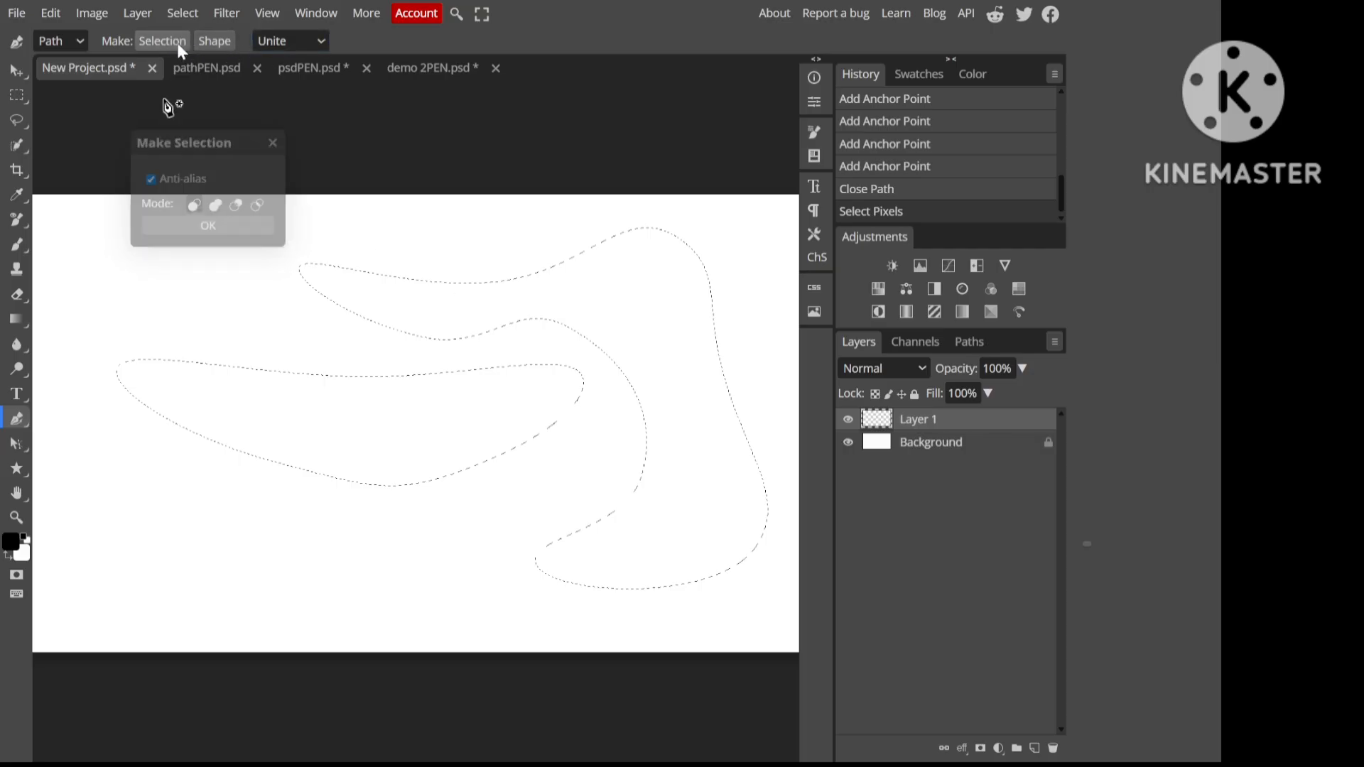
left_click(314, 45)
left_click(314, 45)
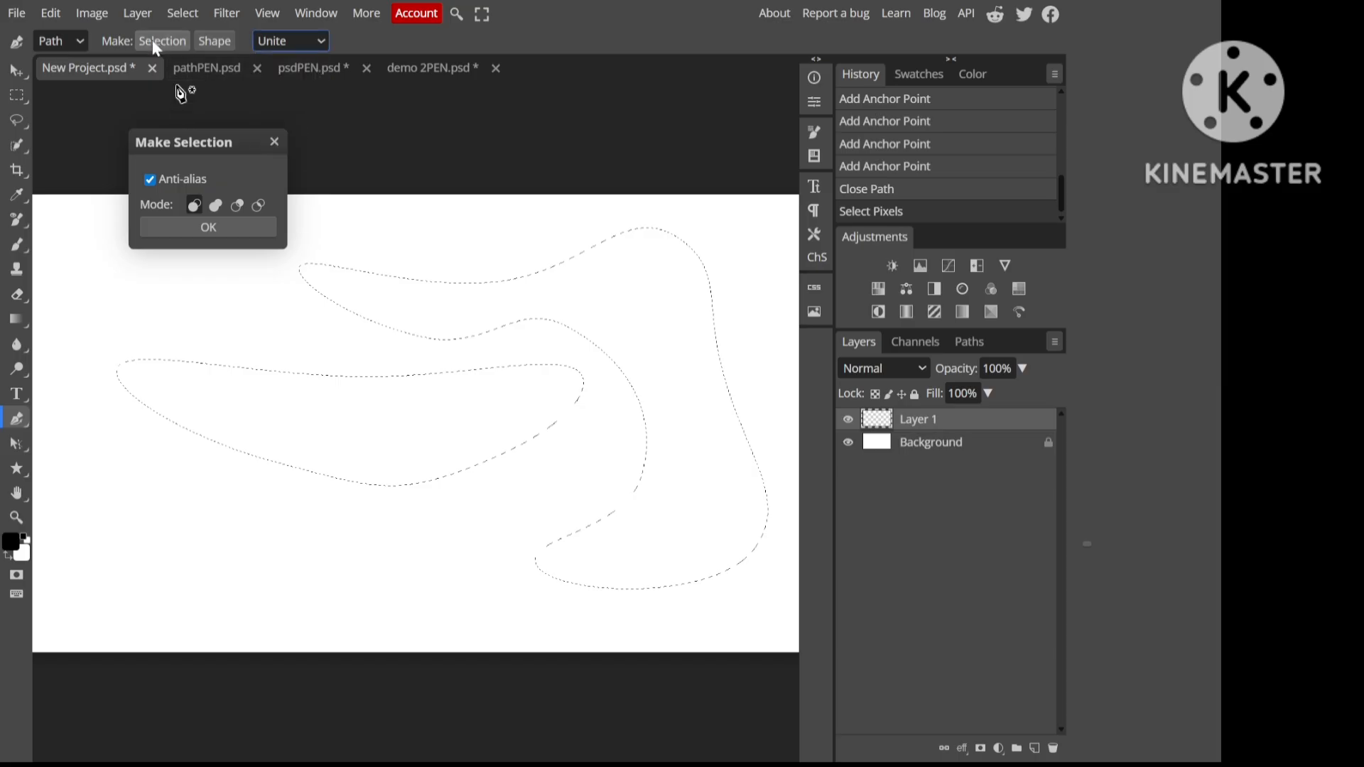
left_click(214, 226)
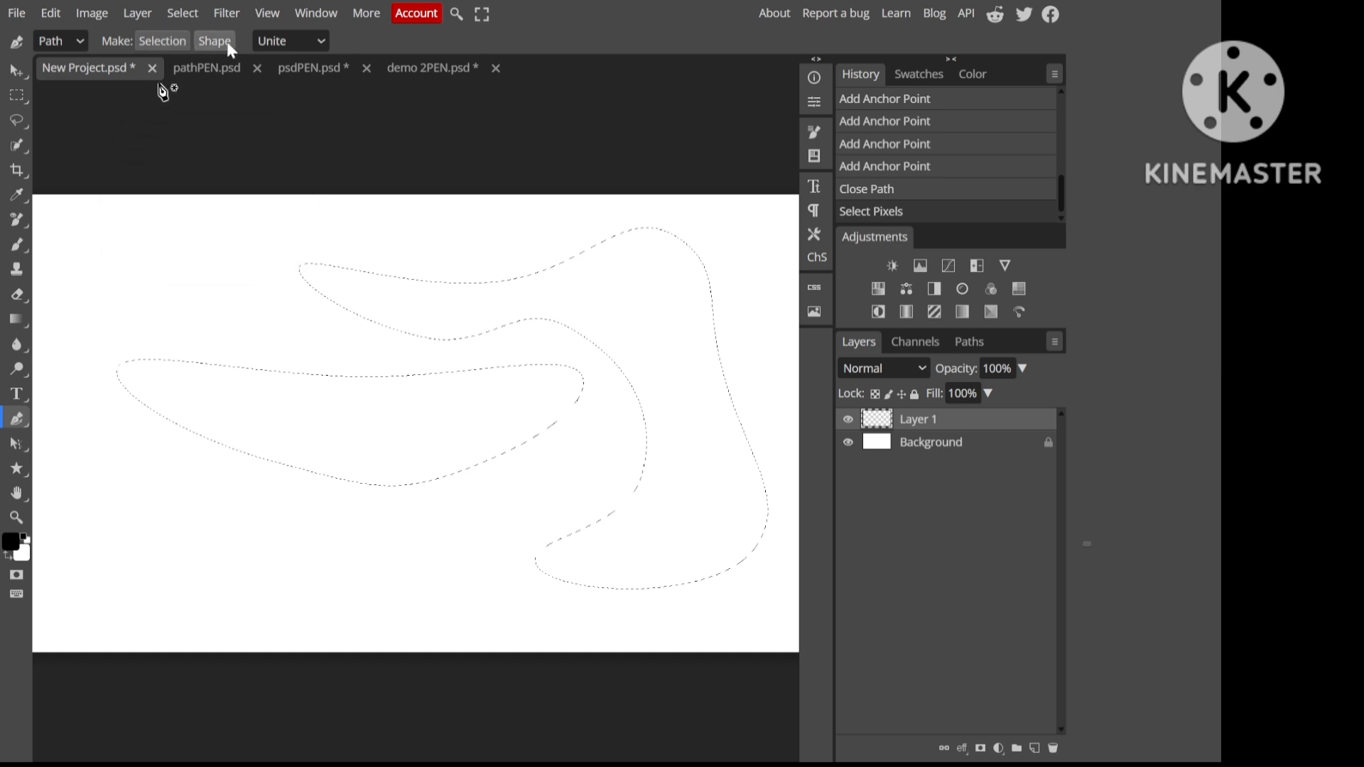
key("ctrl+z")
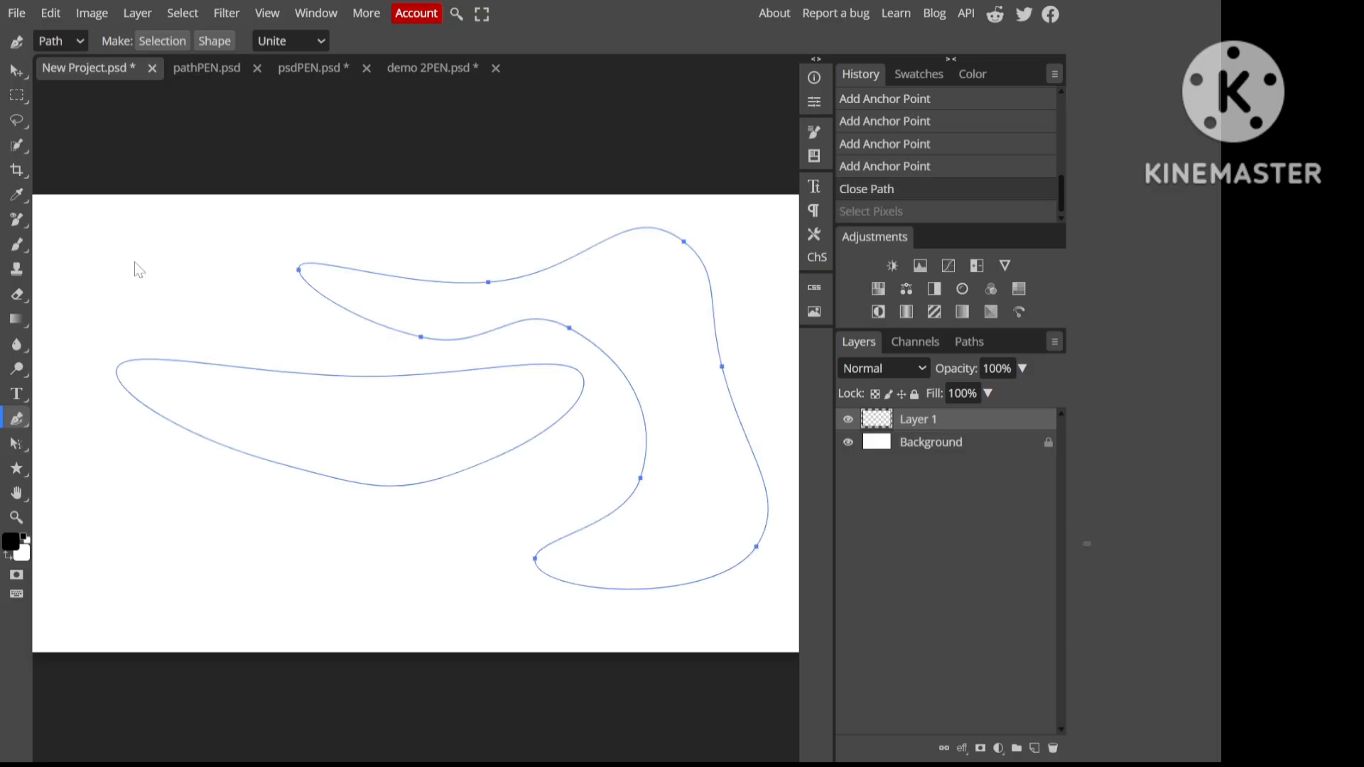
Step: Convert both closed paths into a red filled shape, and remove the fill together with the paths
left_click(216, 41)
left_click(322, 183)
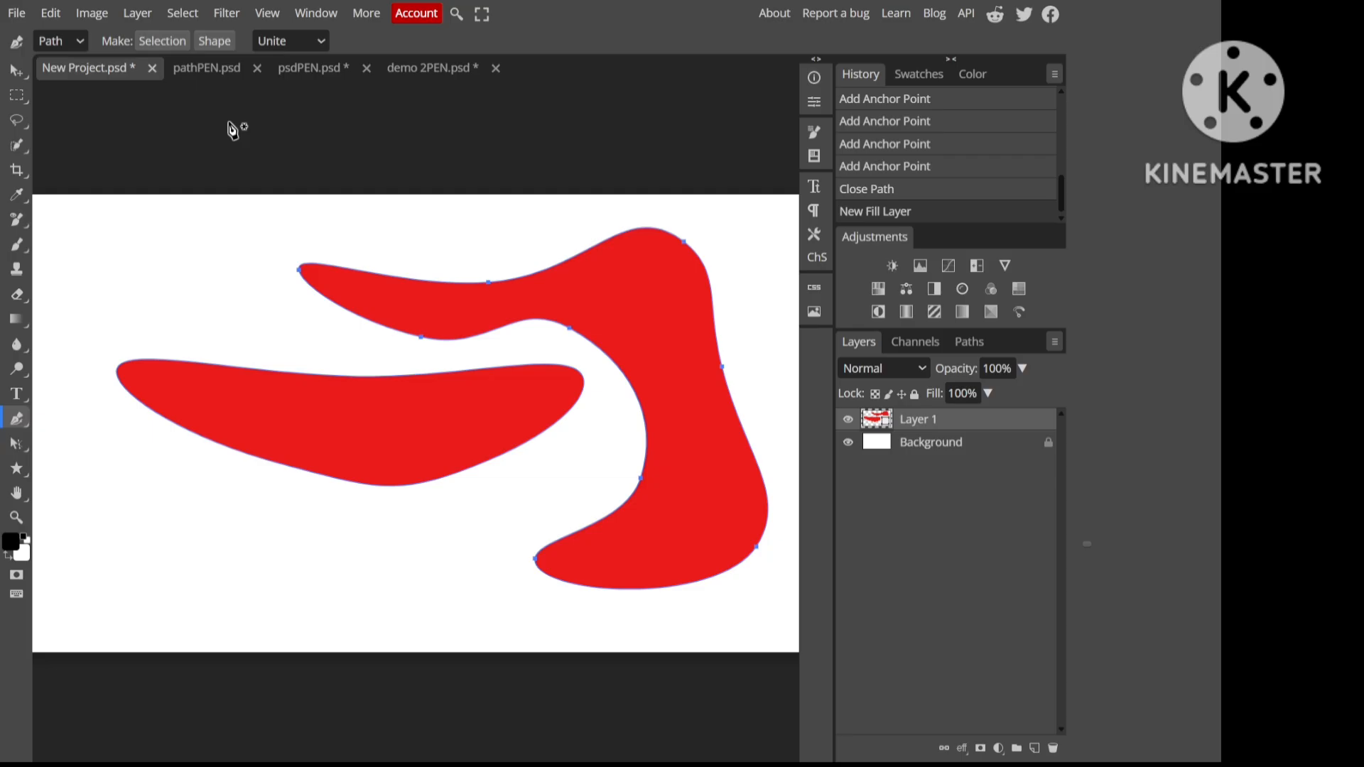
key("ctrl+z")
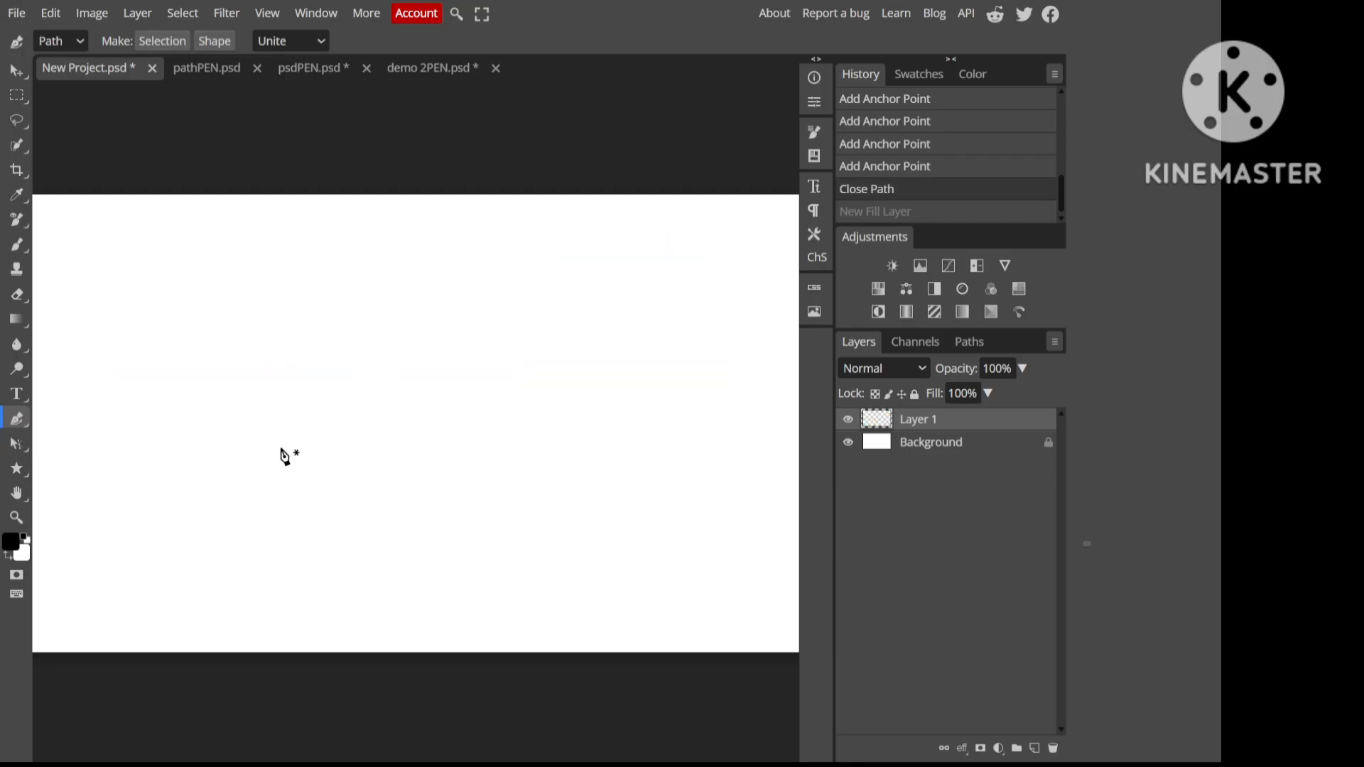
Step: Draw a closed, wavy path with six anchors across the canvas on Layer 1 using the Curvature Pen
left_click(243, 390)
left_click(115, 335)
left_click(308, 297)
left_click(375, 355)
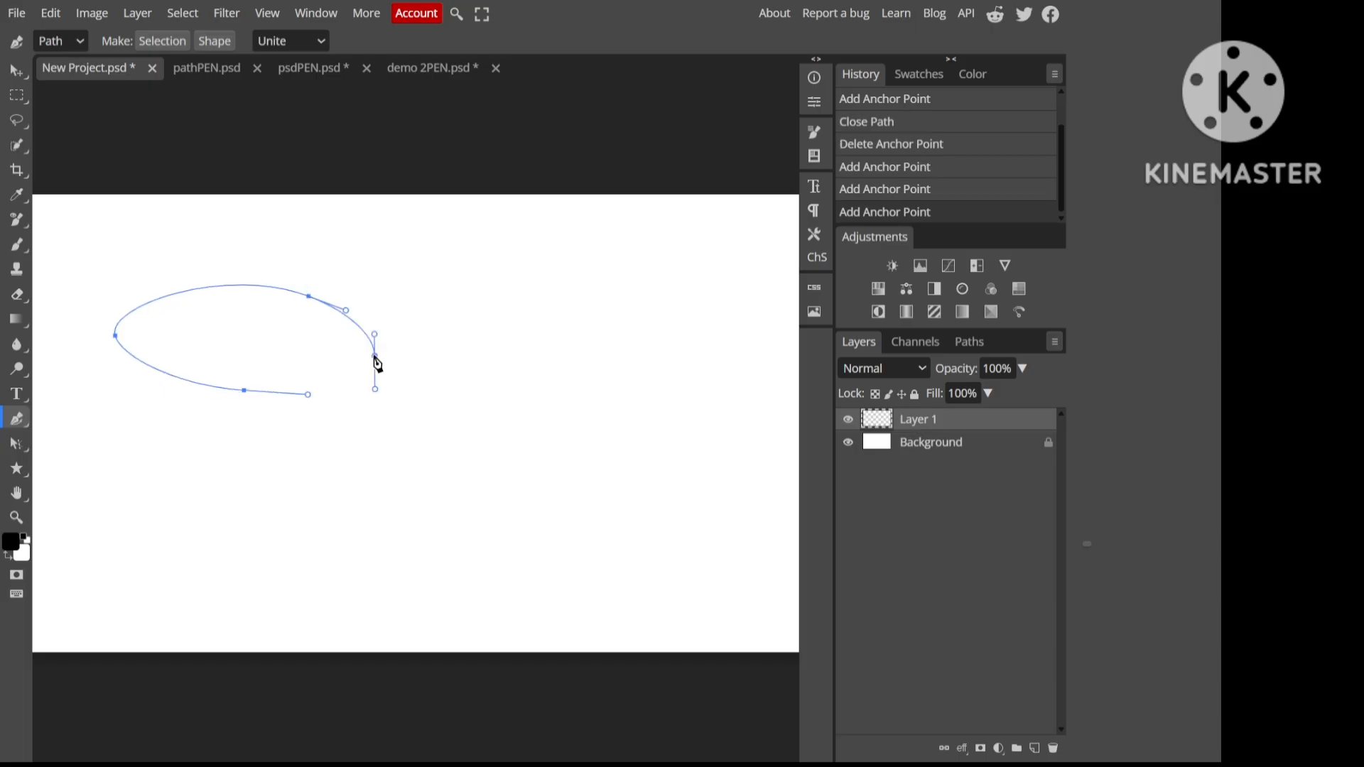
left_click(597, 338)
left_click(580, 494)
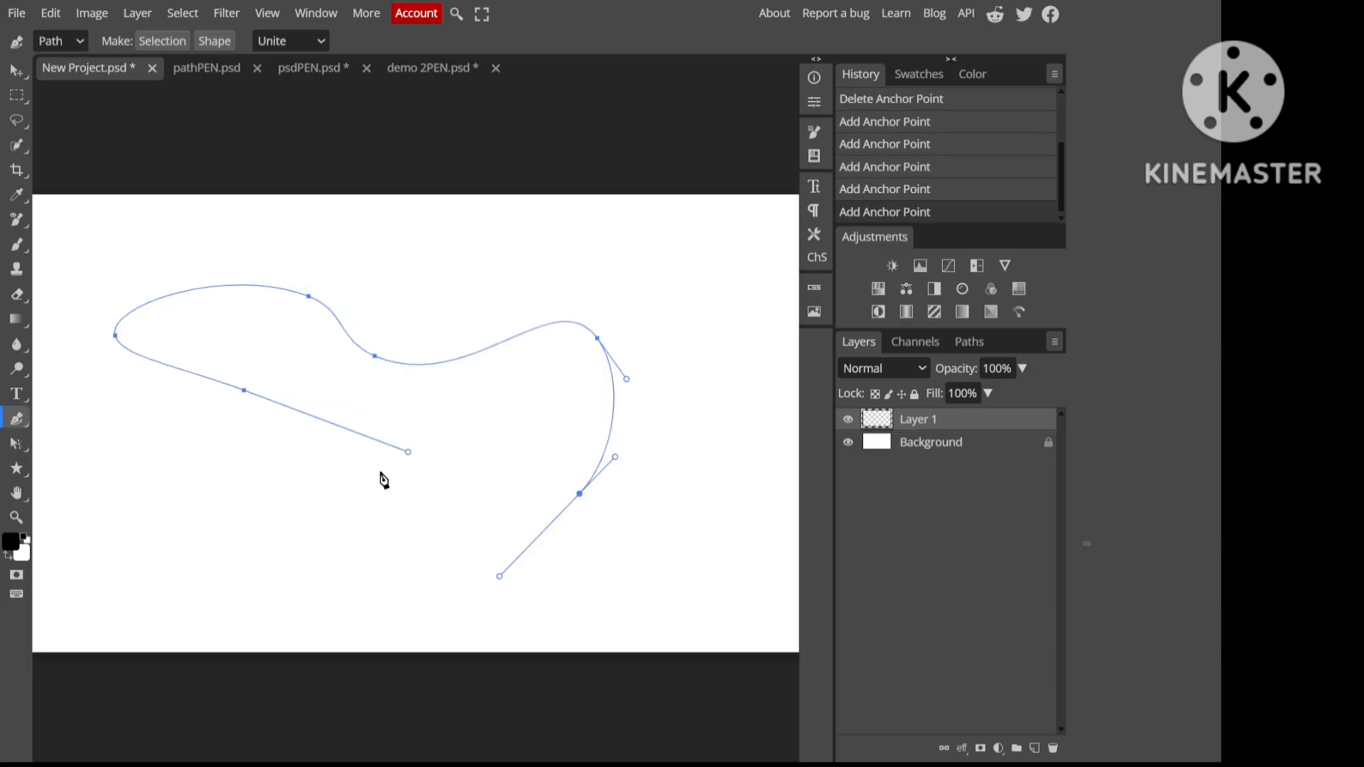
left_click(243, 390)
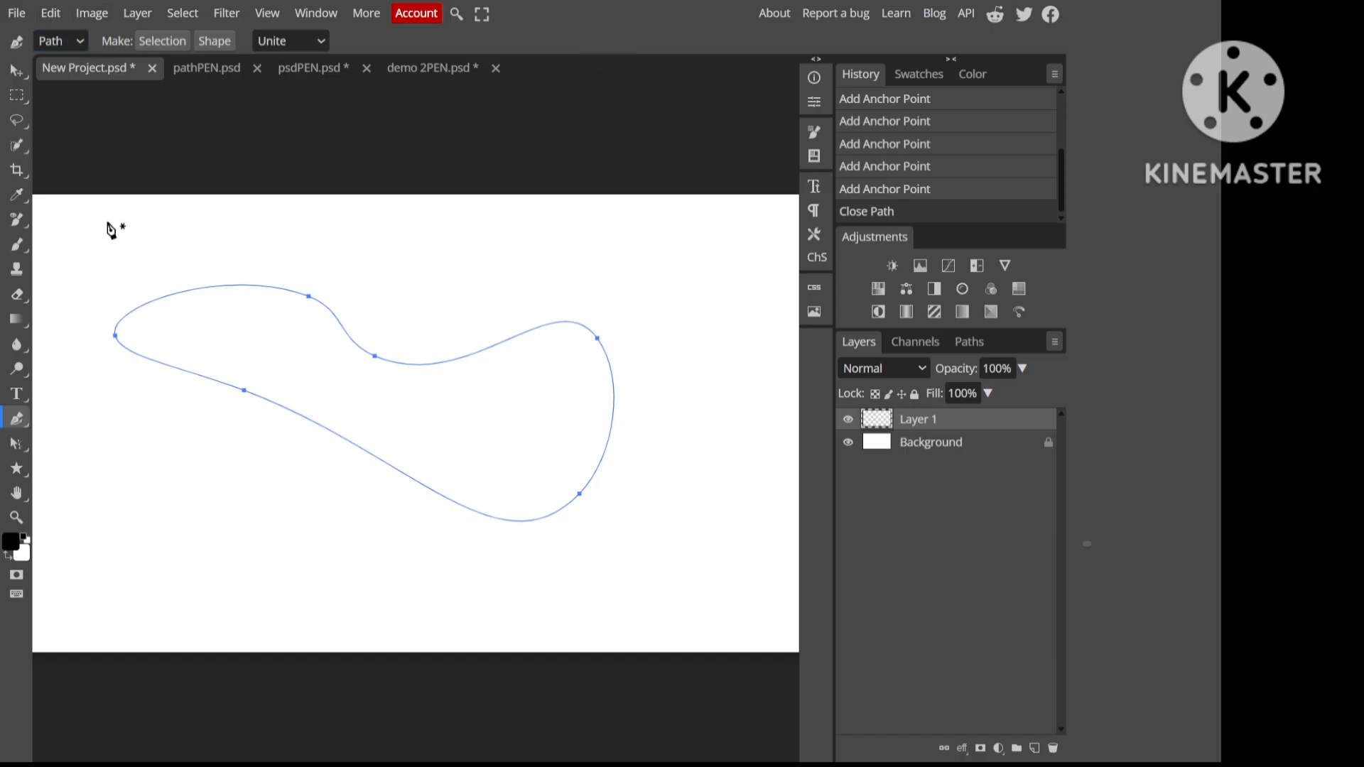
Step: Convert the wavy path into a shape filled with red f40d0d
left_click(213, 45)
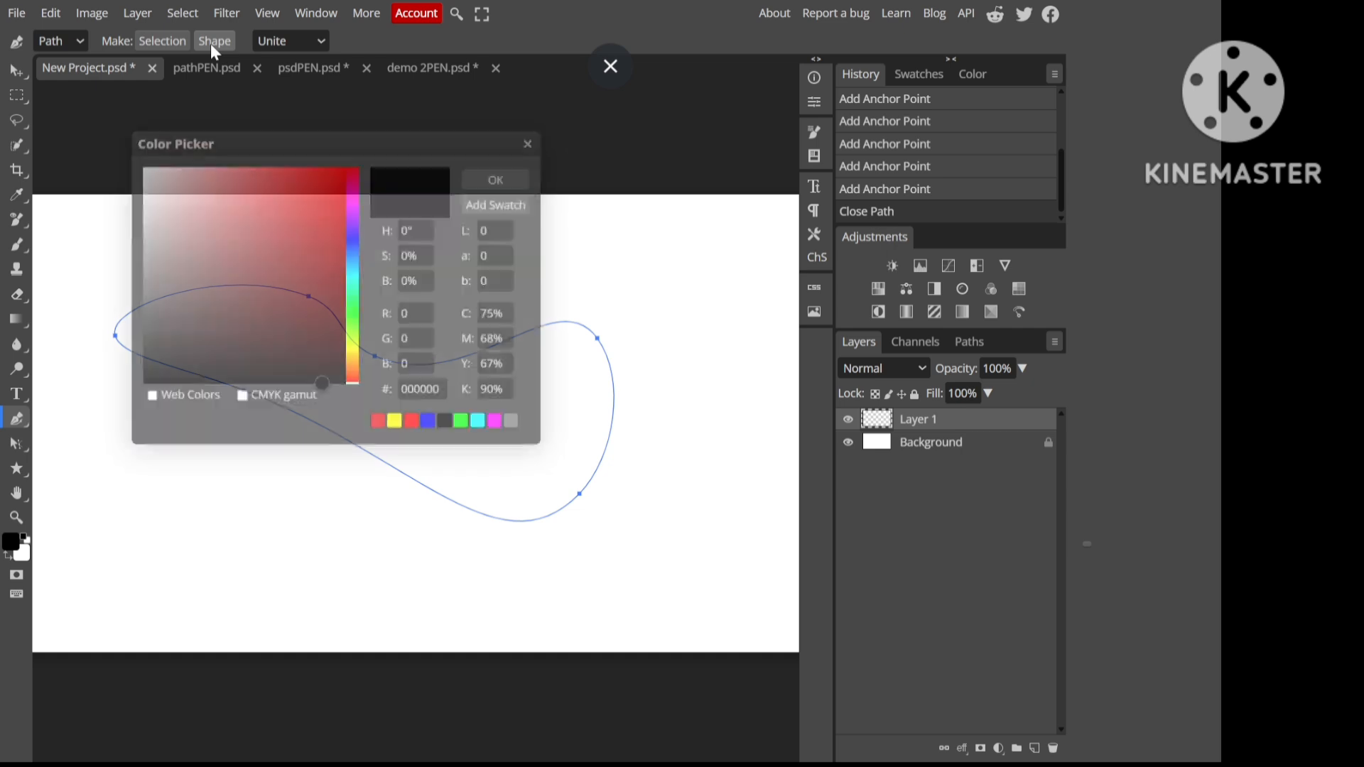
left_click(337, 184)
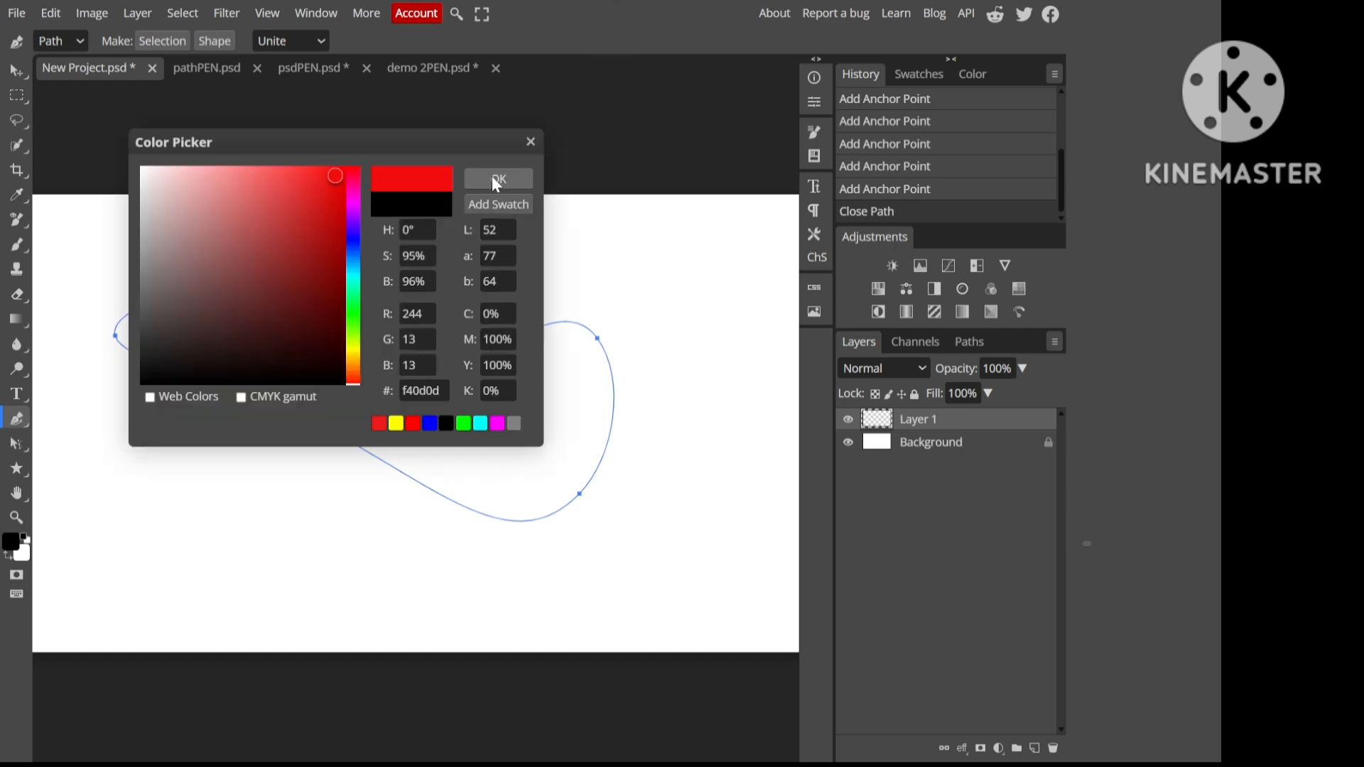
left_click(497, 178)
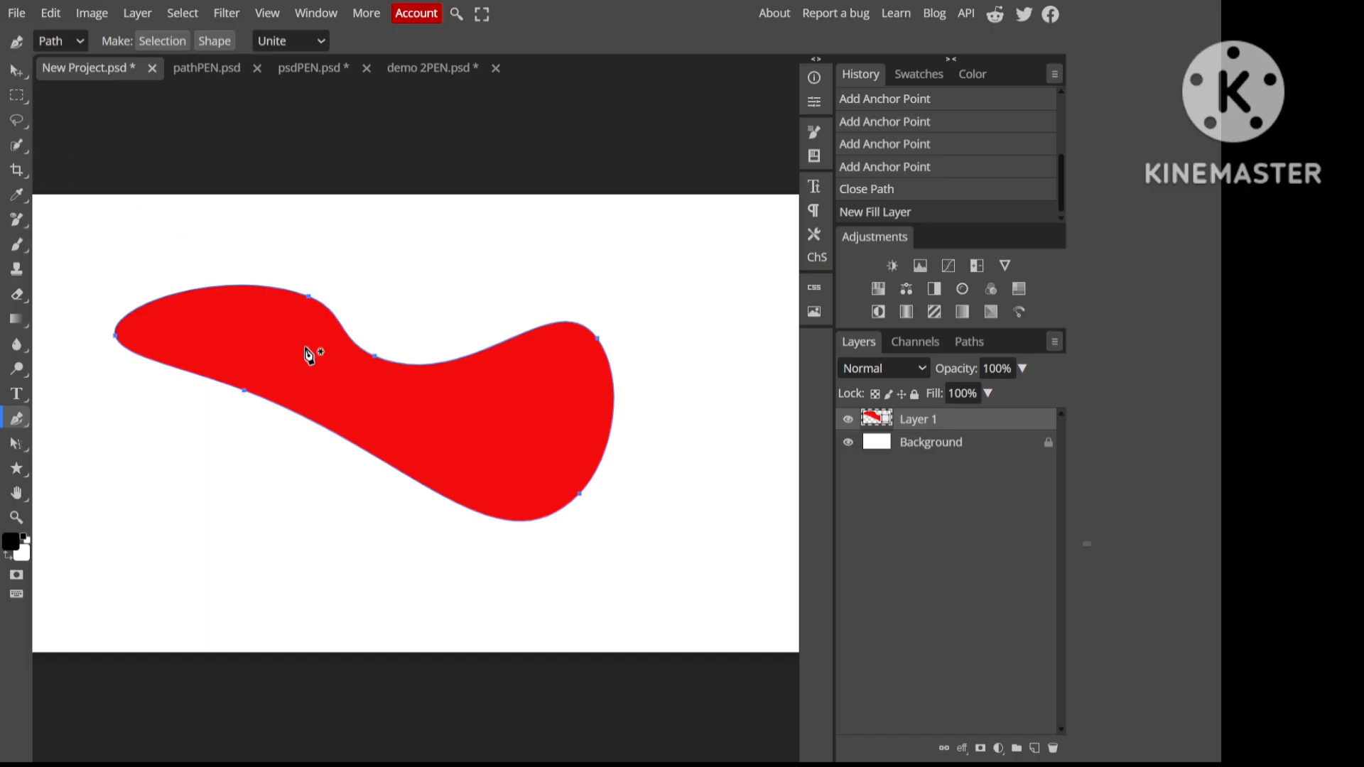
Step: Add a closed four-anchor rounded path in Unite mode, overlapping the upper edge of the red shape's wide end
left_click(516, 394)
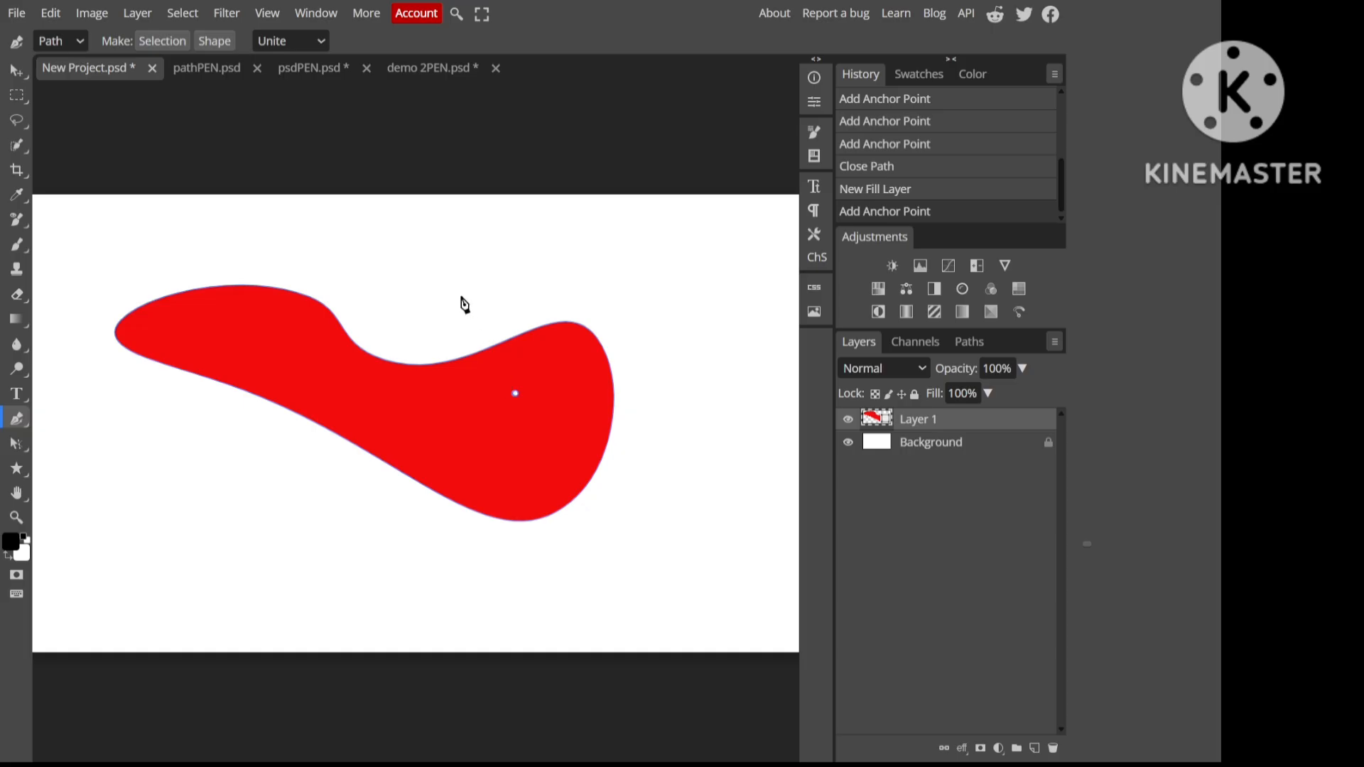
left_click(462, 295)
left_click(578, 271)
left_click_drag(638, 311, 537, 403)
left_click(537, 402)
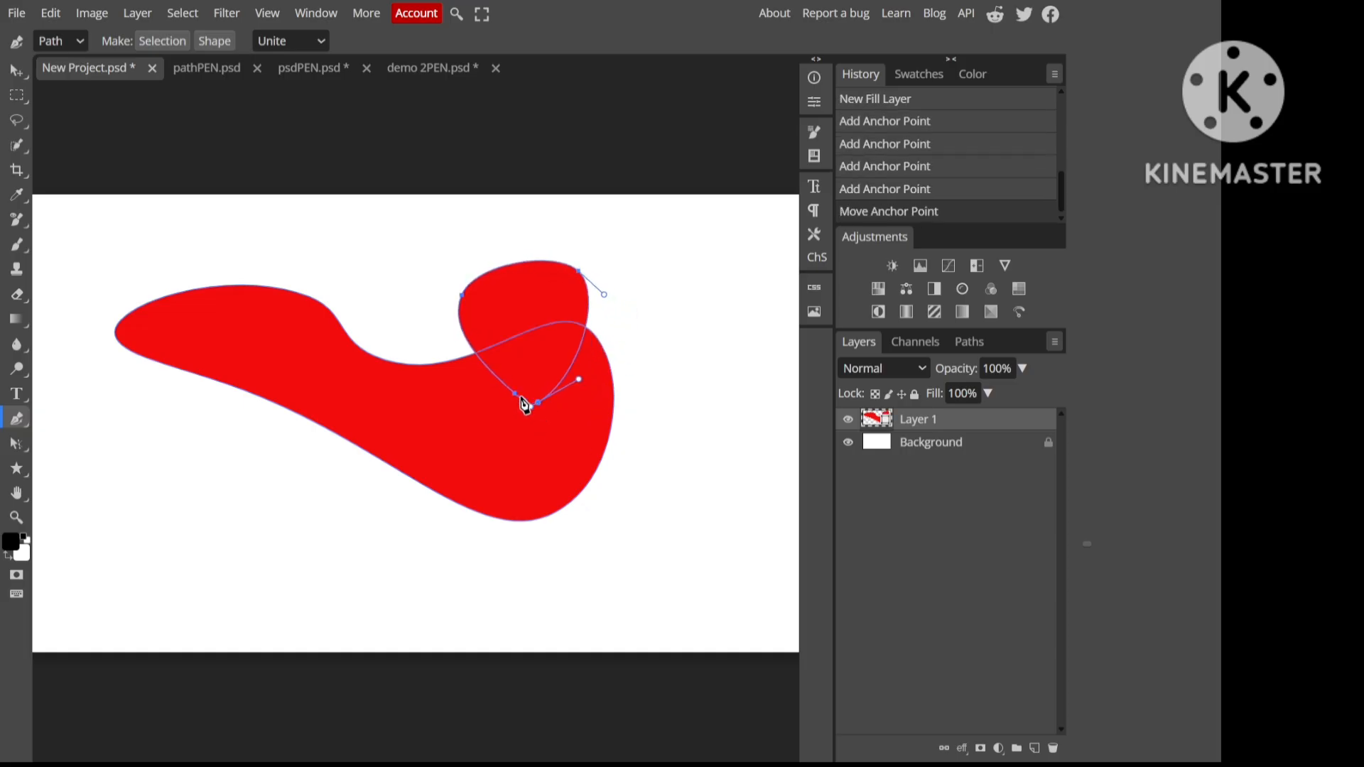
left_click(515, 394)
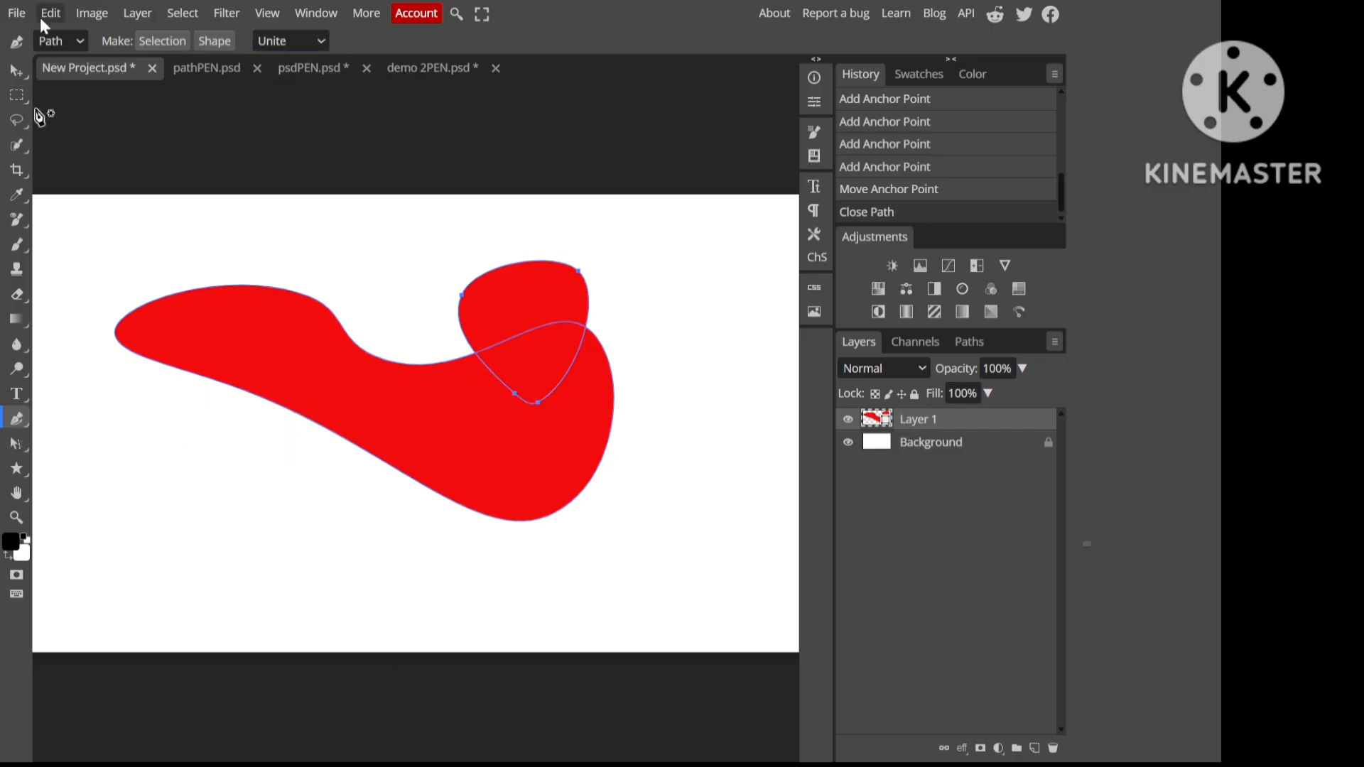
Step: Move the combined red shape slightly to the right with the Move tool, and unlock the Background layer
left_click(15, 72)
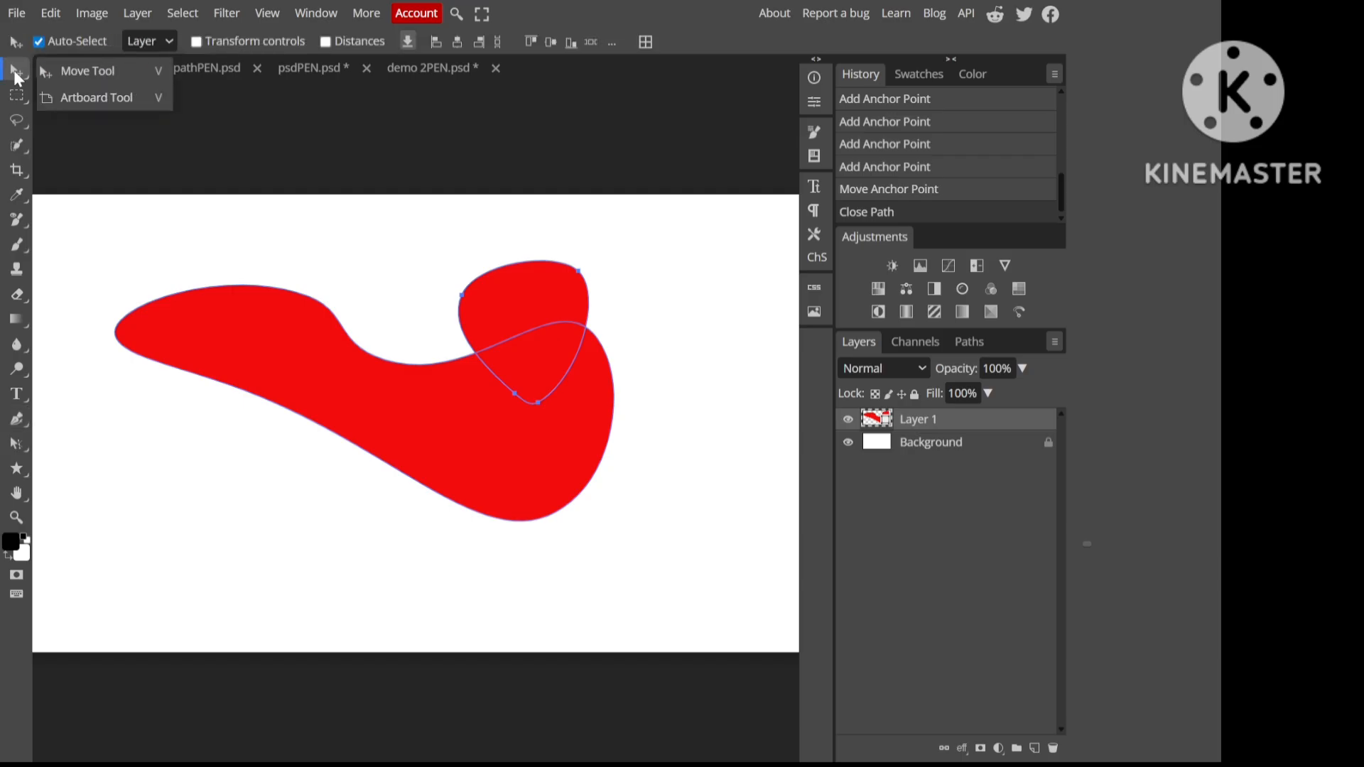
left_click(125, 61)
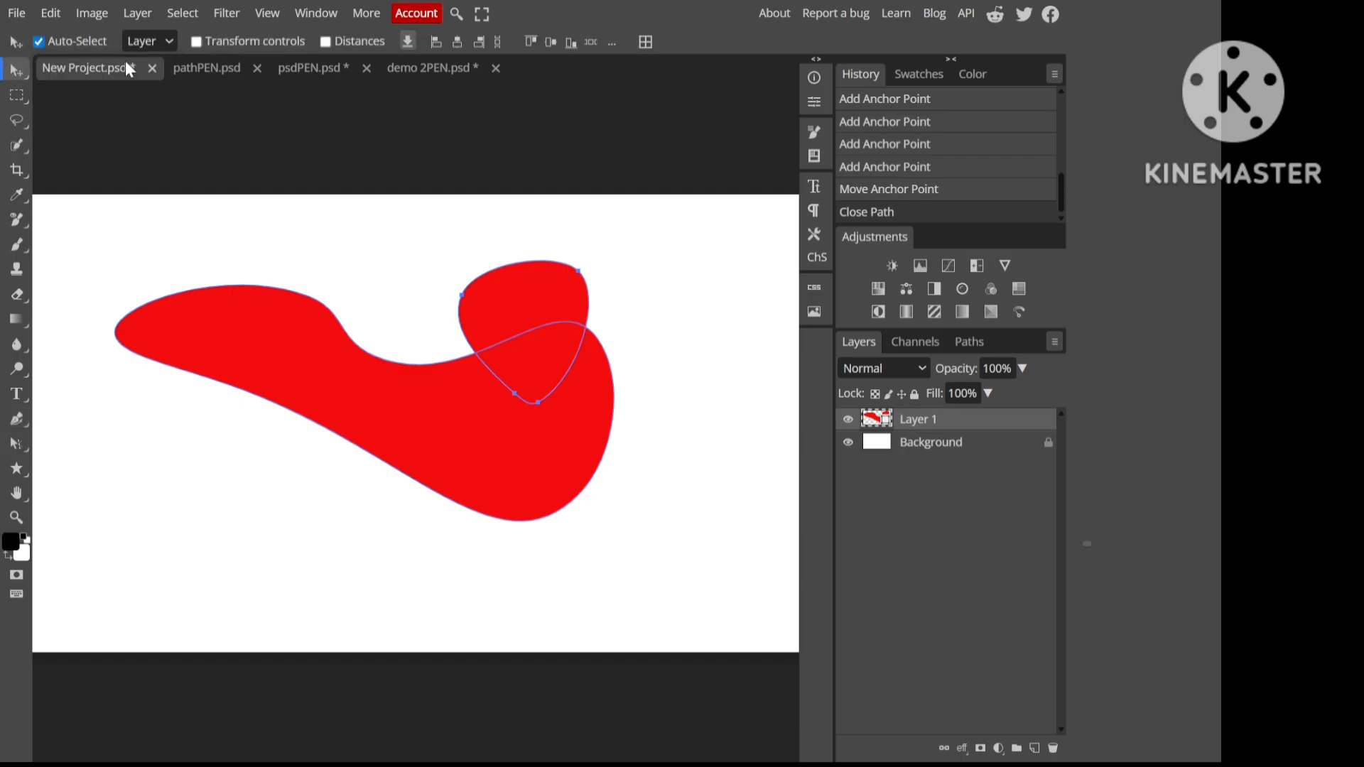
left_click_drag(293, 379, 336, 378)
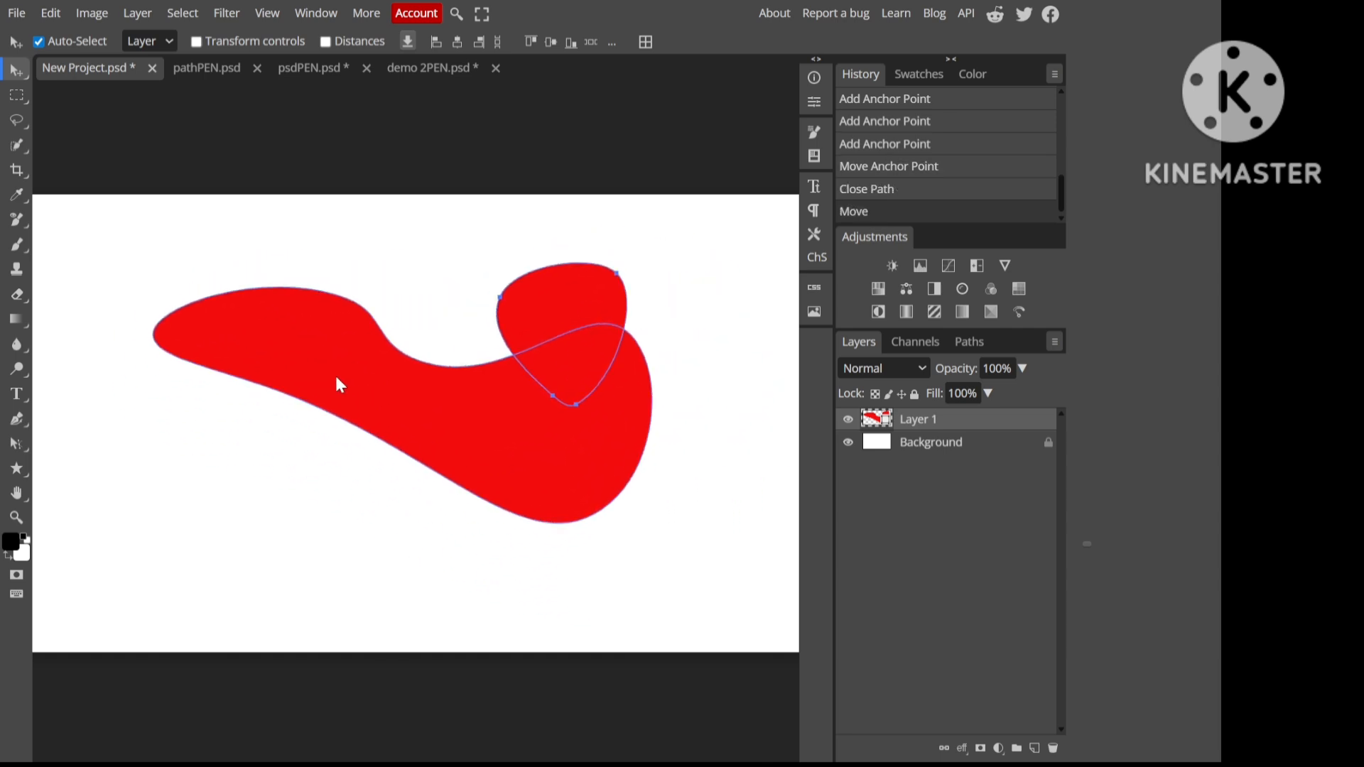
left_click(1048, 445)
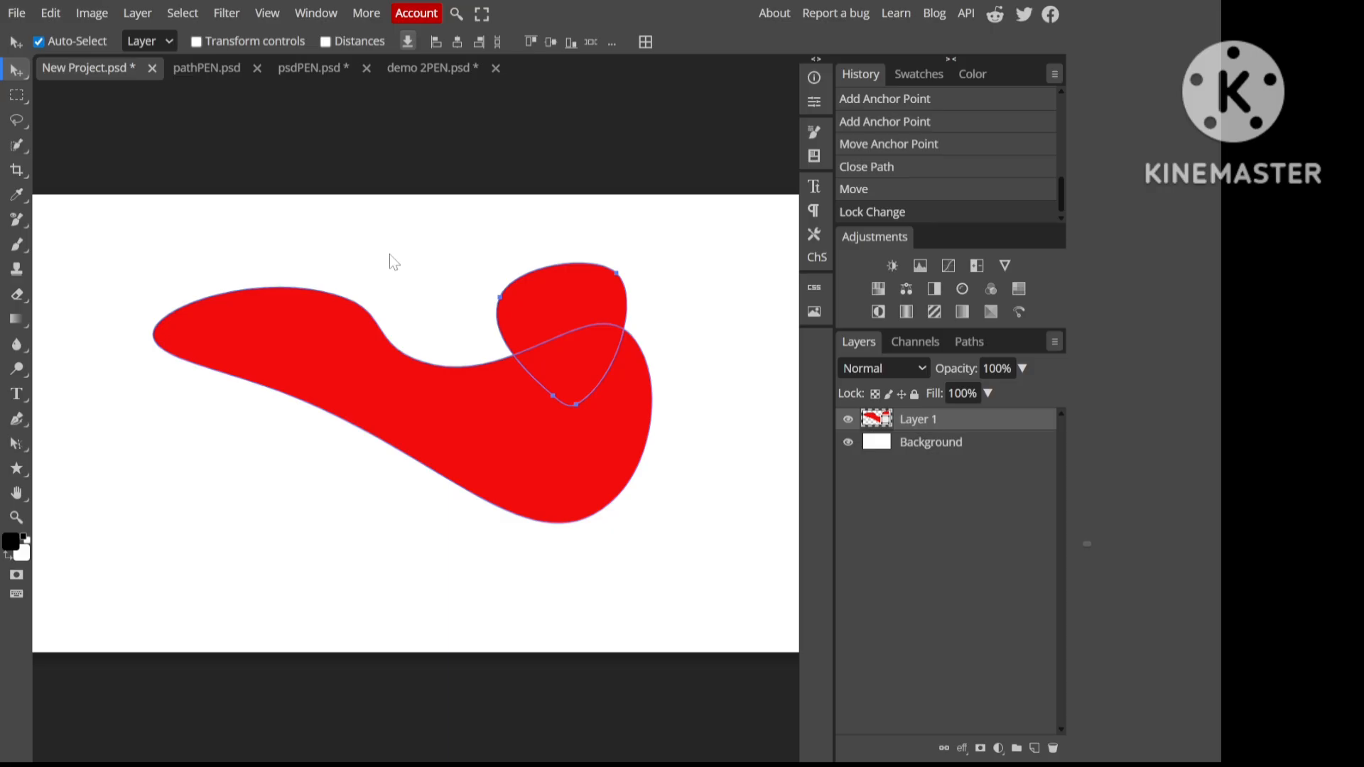
Step: Undo the Background unlock, the shape move and the added overlapping path, back to the original red wavy shape
key("ctrl+z")
key("ctrl+z")
key("ctrl+z")
key("ctrl+z")
key("ctrl+z")
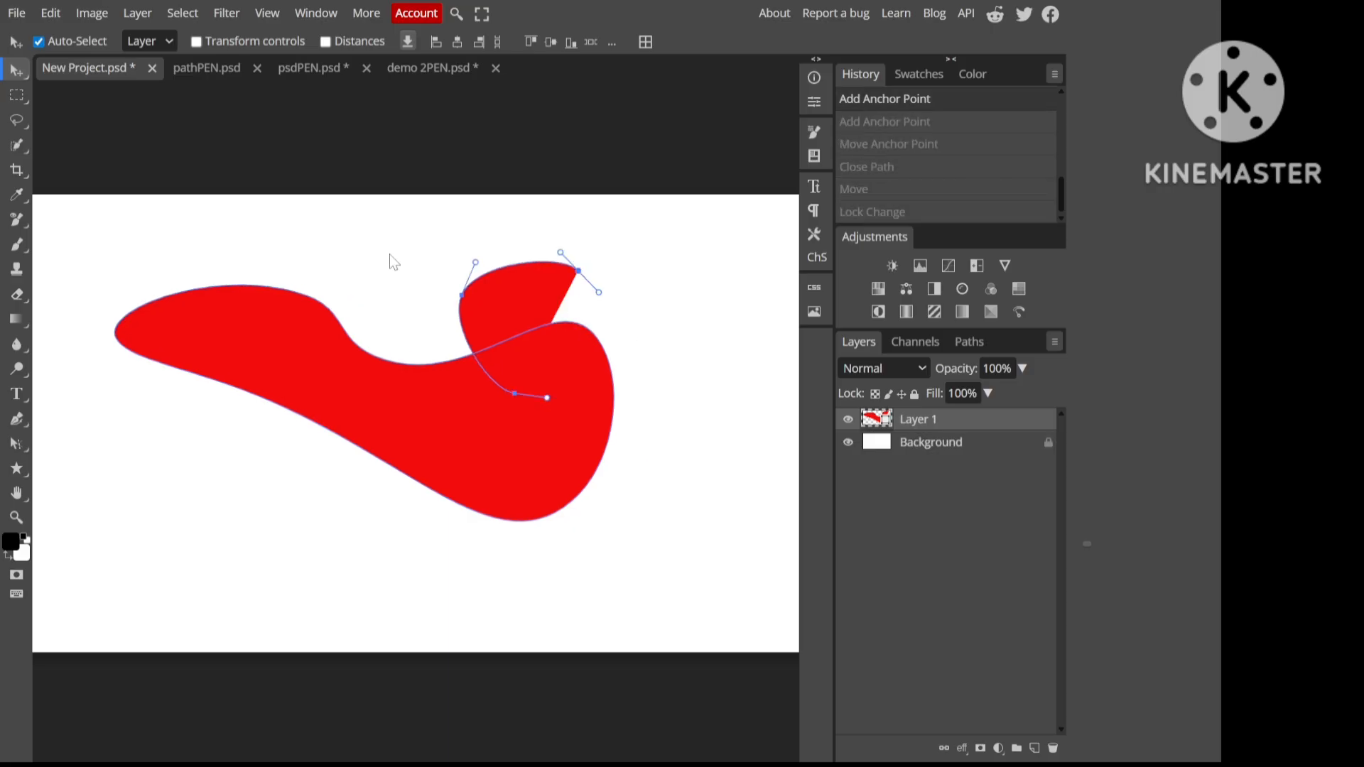
key("ctrl+z")
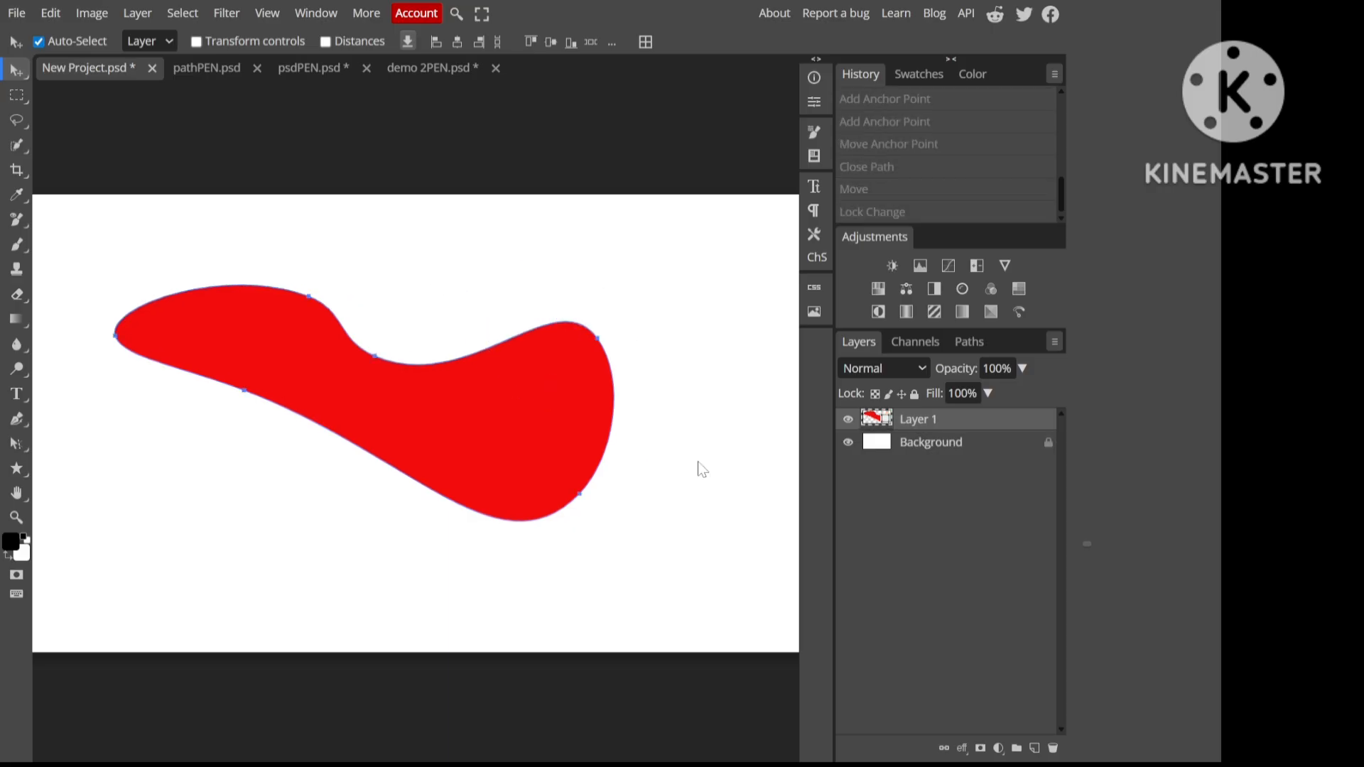
Step: Unlock the Background layer and set the Curvature Pen's path operation to Subtract
left_click(1048, 443)
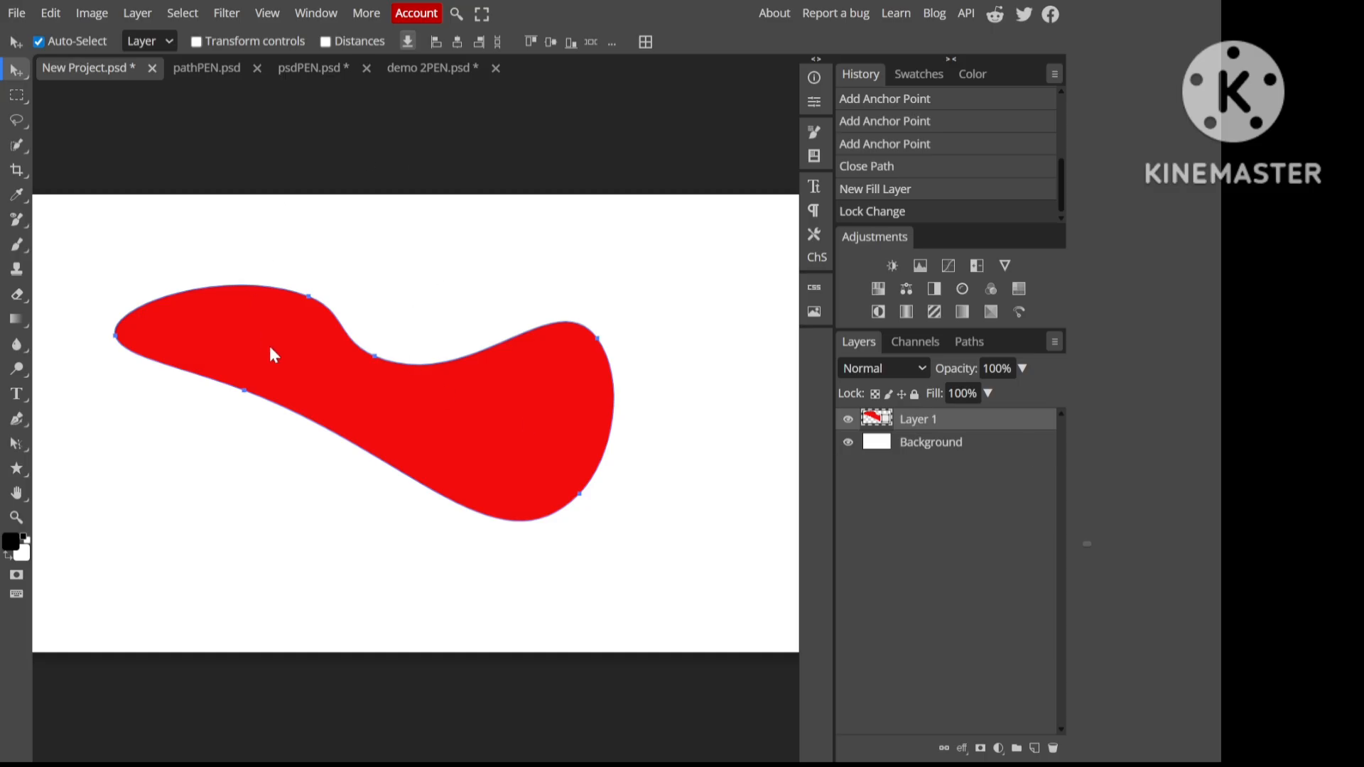
left_click(18, 419)
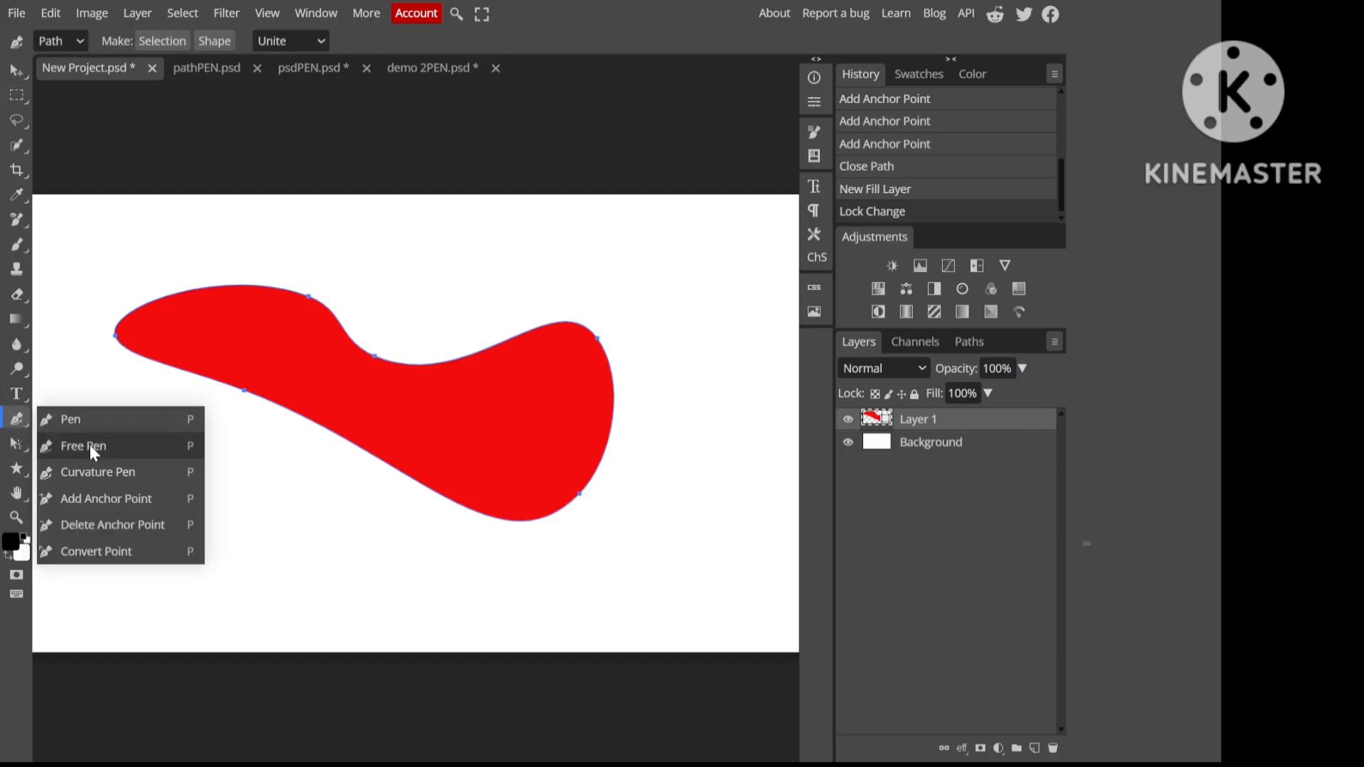
left_click(97, 472)
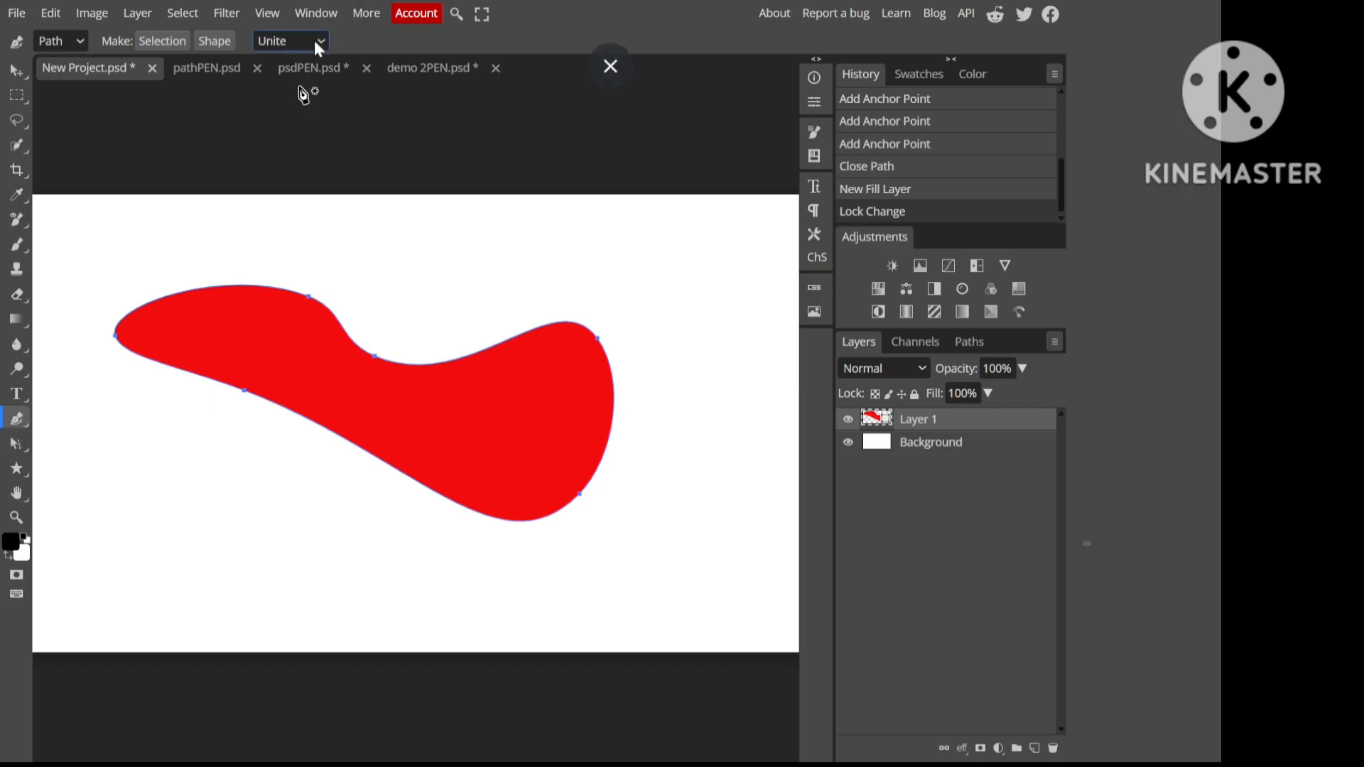
left_click(314, 41)
left_click(292, 111)
Step: Draw a closed, rounded path with five anchors over the upper part of the red shape's wide end to cut it out
left_click(477, 396)
left_click(470, 320)
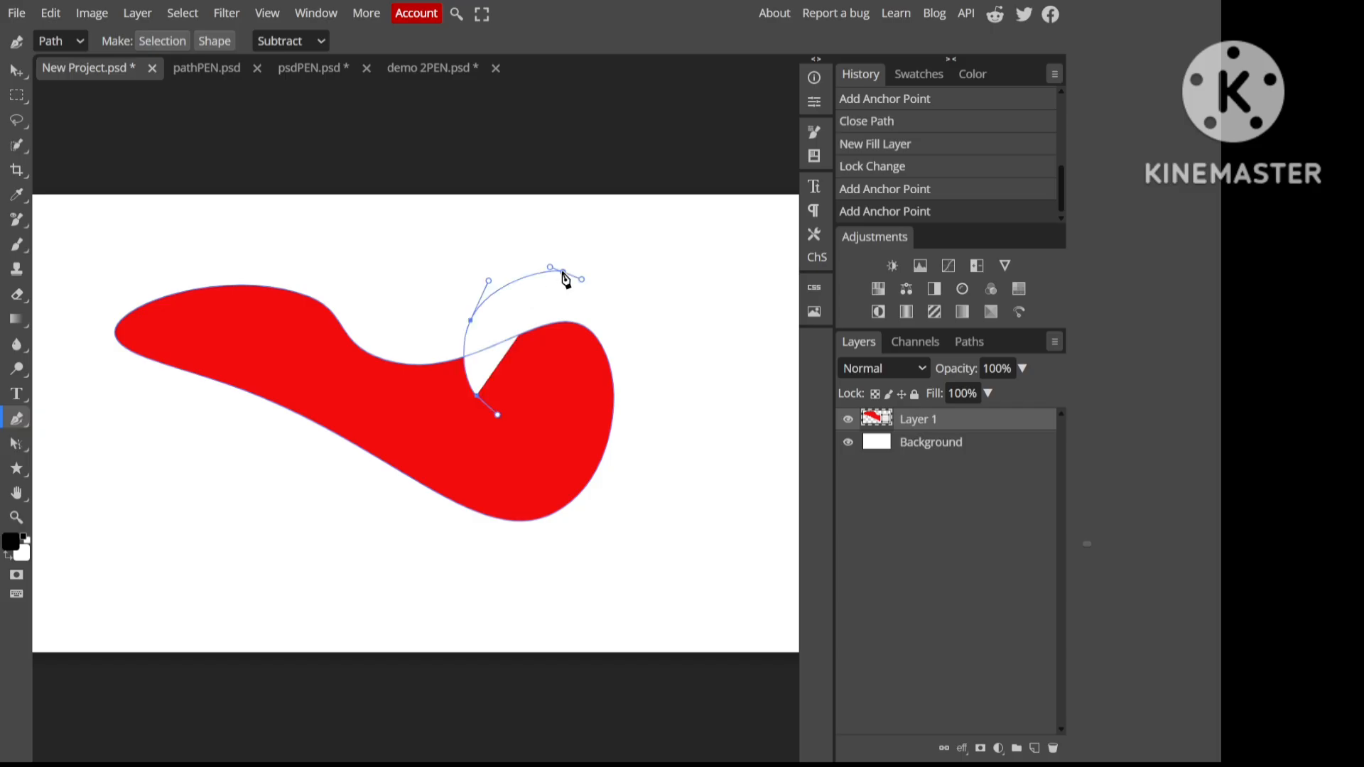
left_click(564, 272)
left_click(641, 311)
left_click(641, 386)
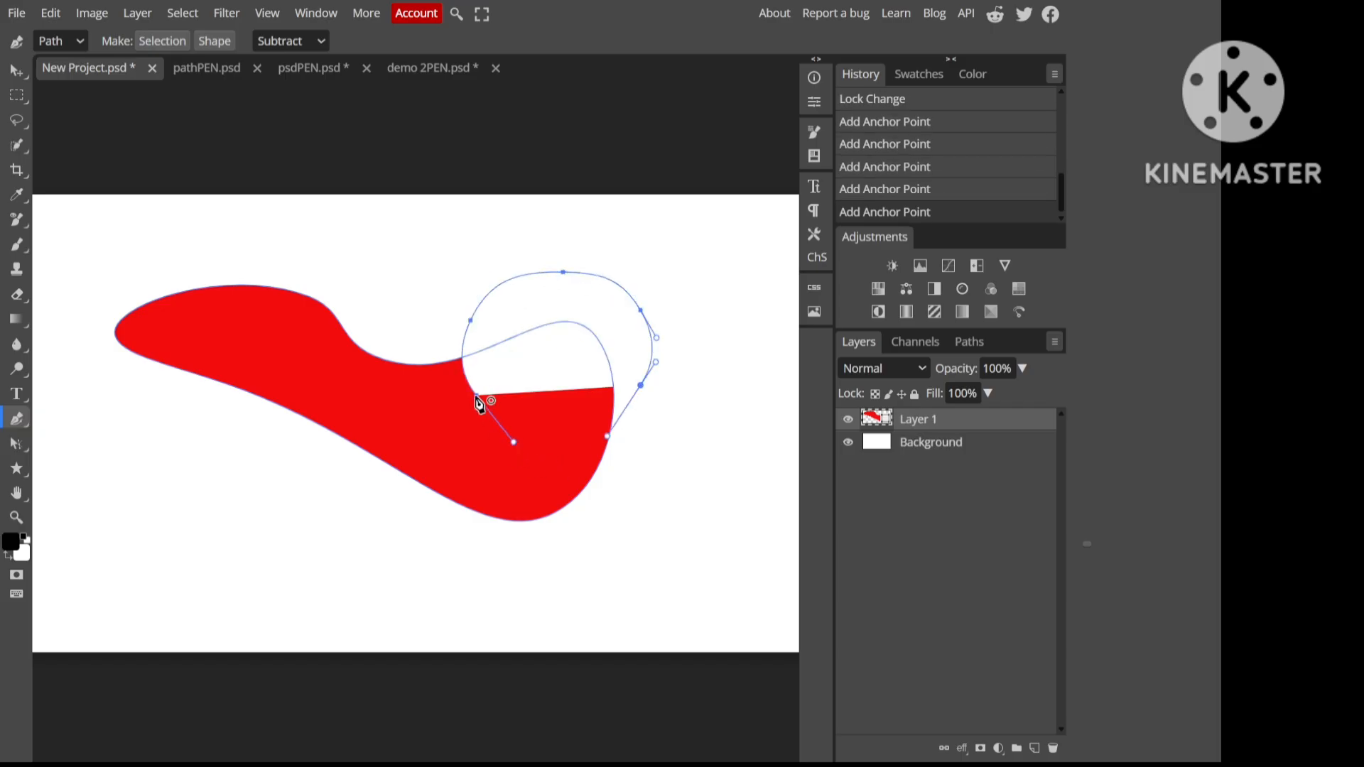
left_click(477, 399)
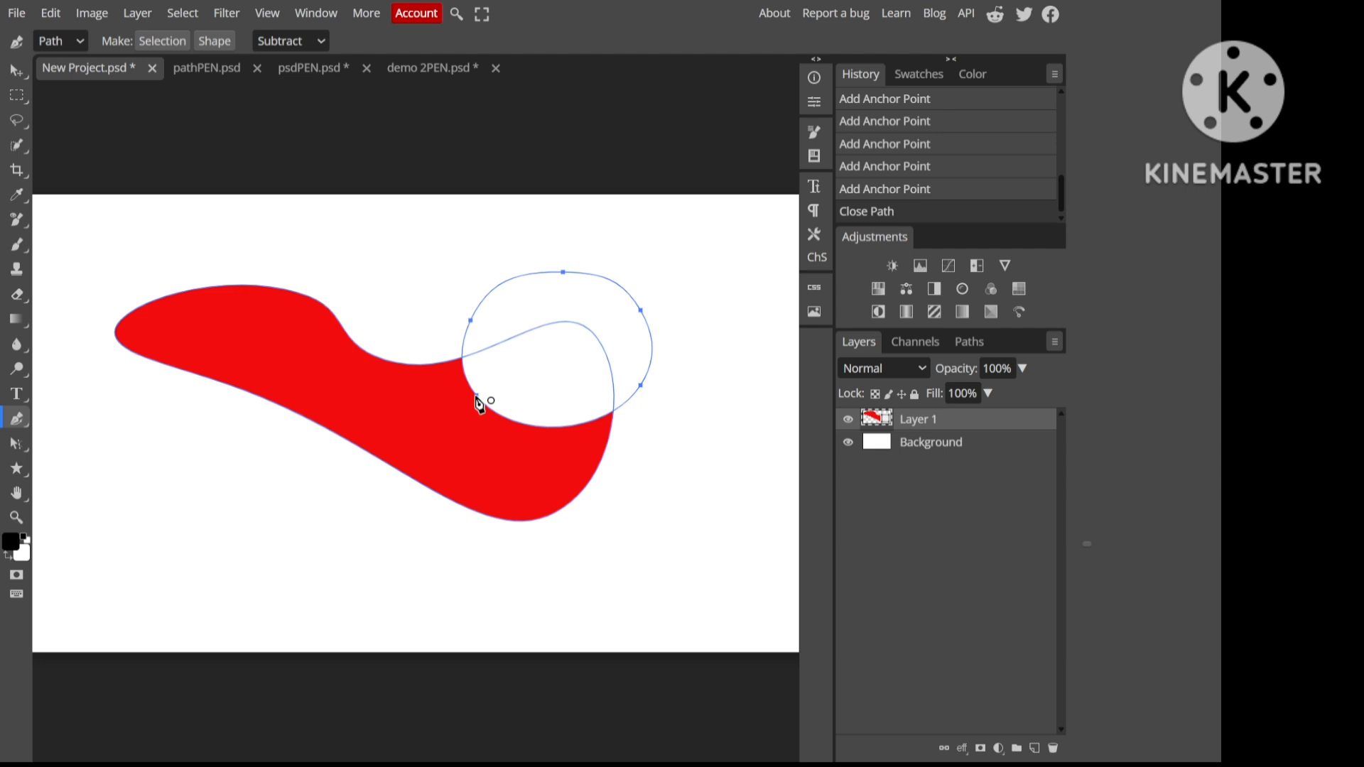
left_click(15, 69)
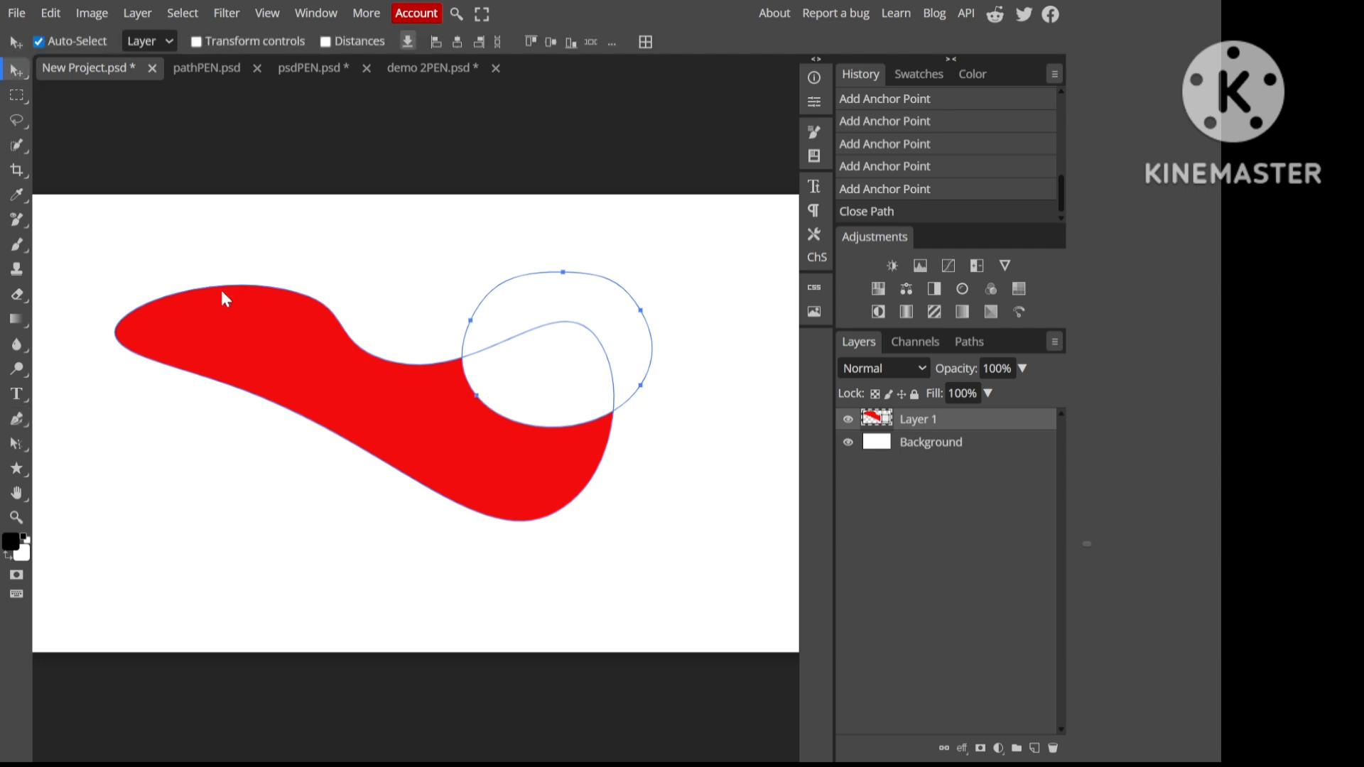
scroll(220, 290, "left", 2)
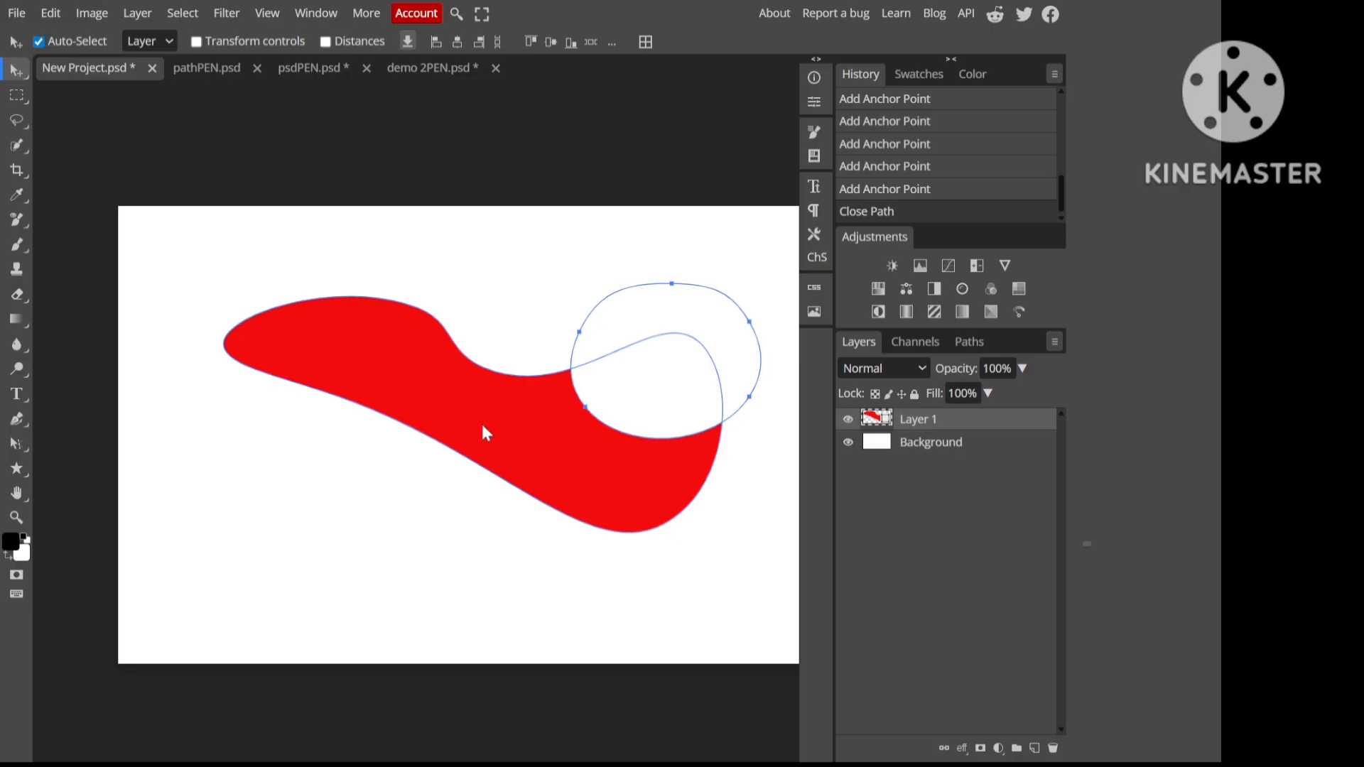
left_click_drag(470, 526, 378, 500)
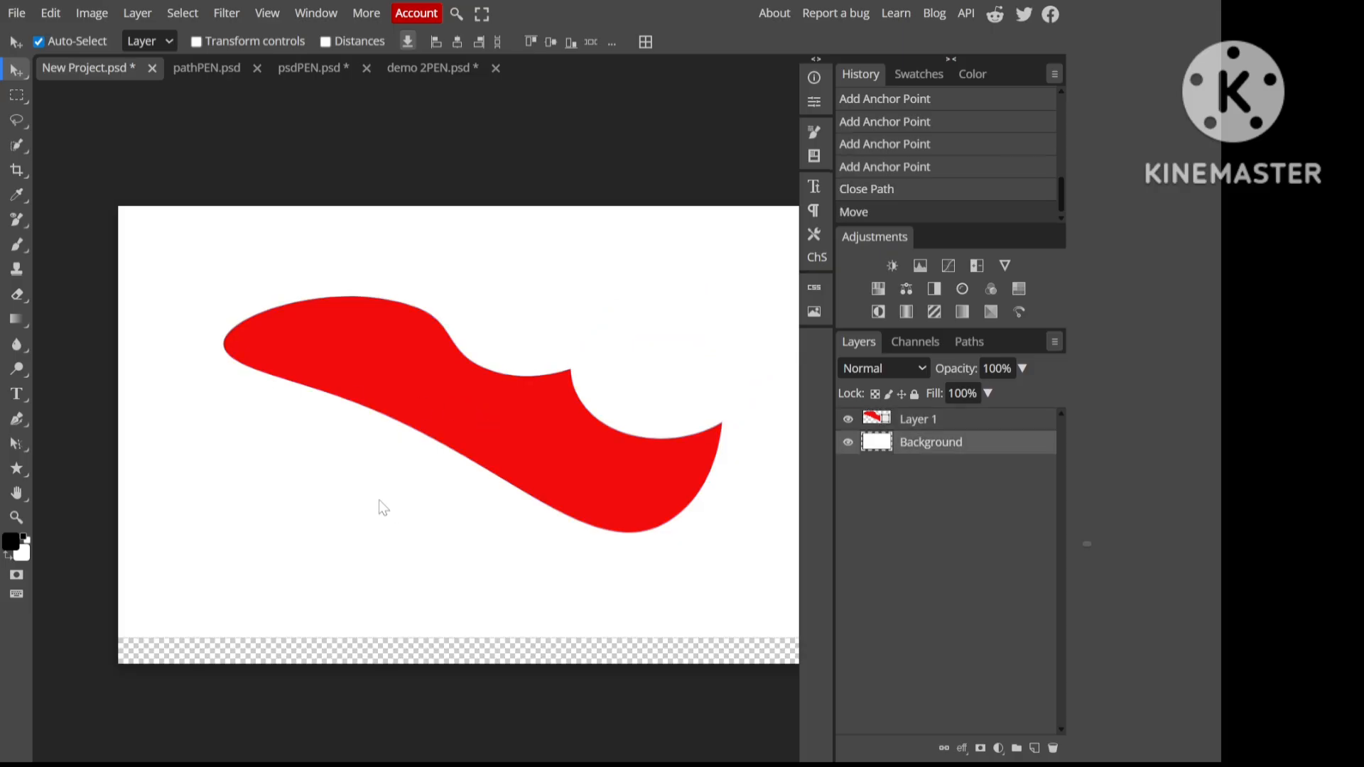
key("ctrl+z")
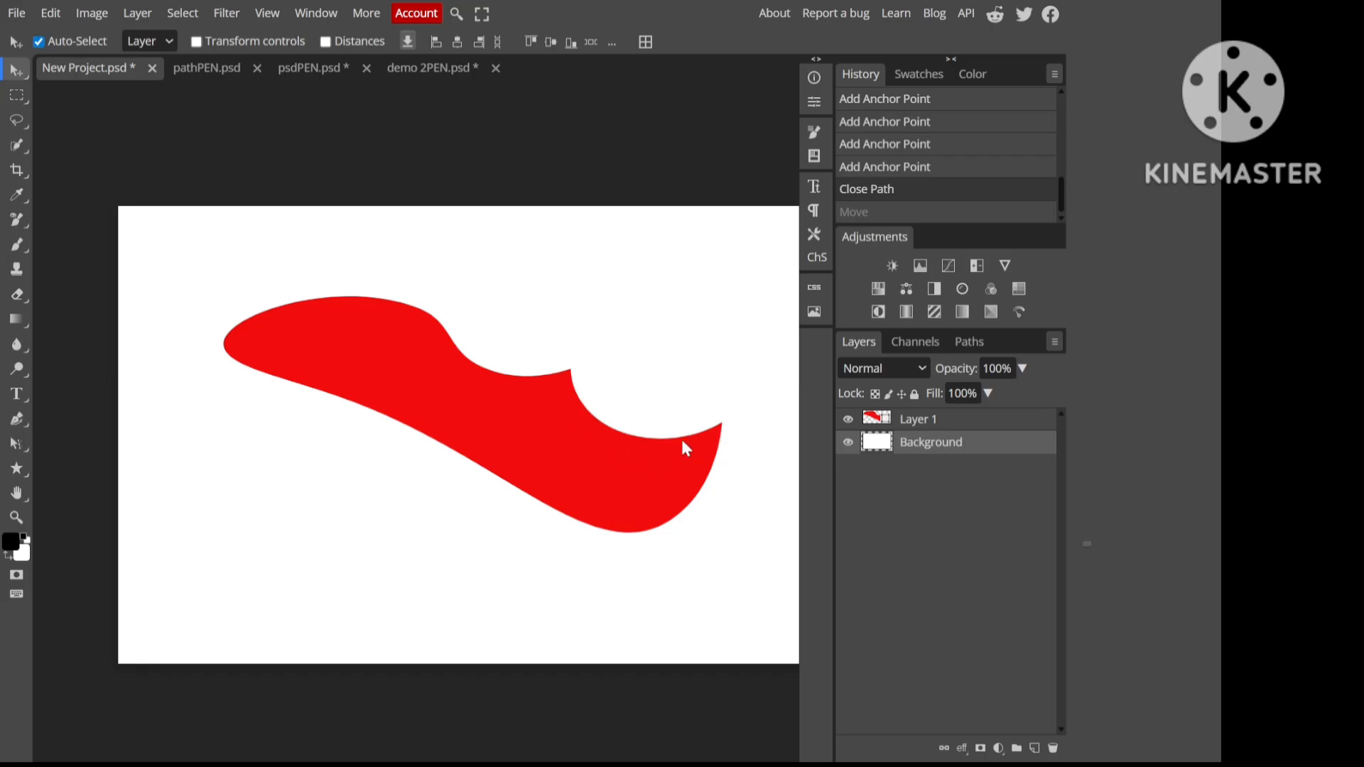
Step: Undo the subtracting path anchor by anchor, back to the original red wavy shape
key("ctrl+z")
key("ctrl+z")
key("ctrl+z")
key("ctrl+z")
key("ctrl+z")
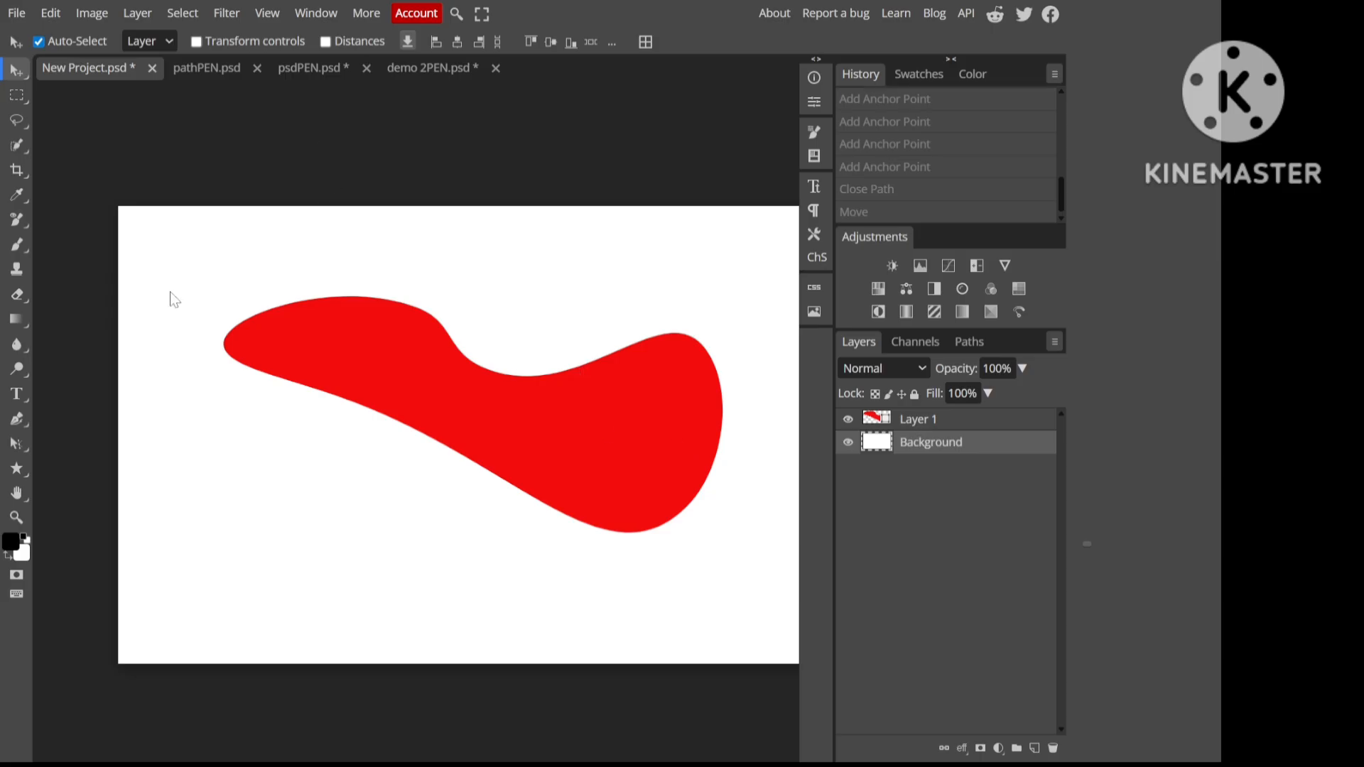
Step: Activate the Curvature Pen, set its path operation to Intersect, and select Layer 1
left_click(17, 418)
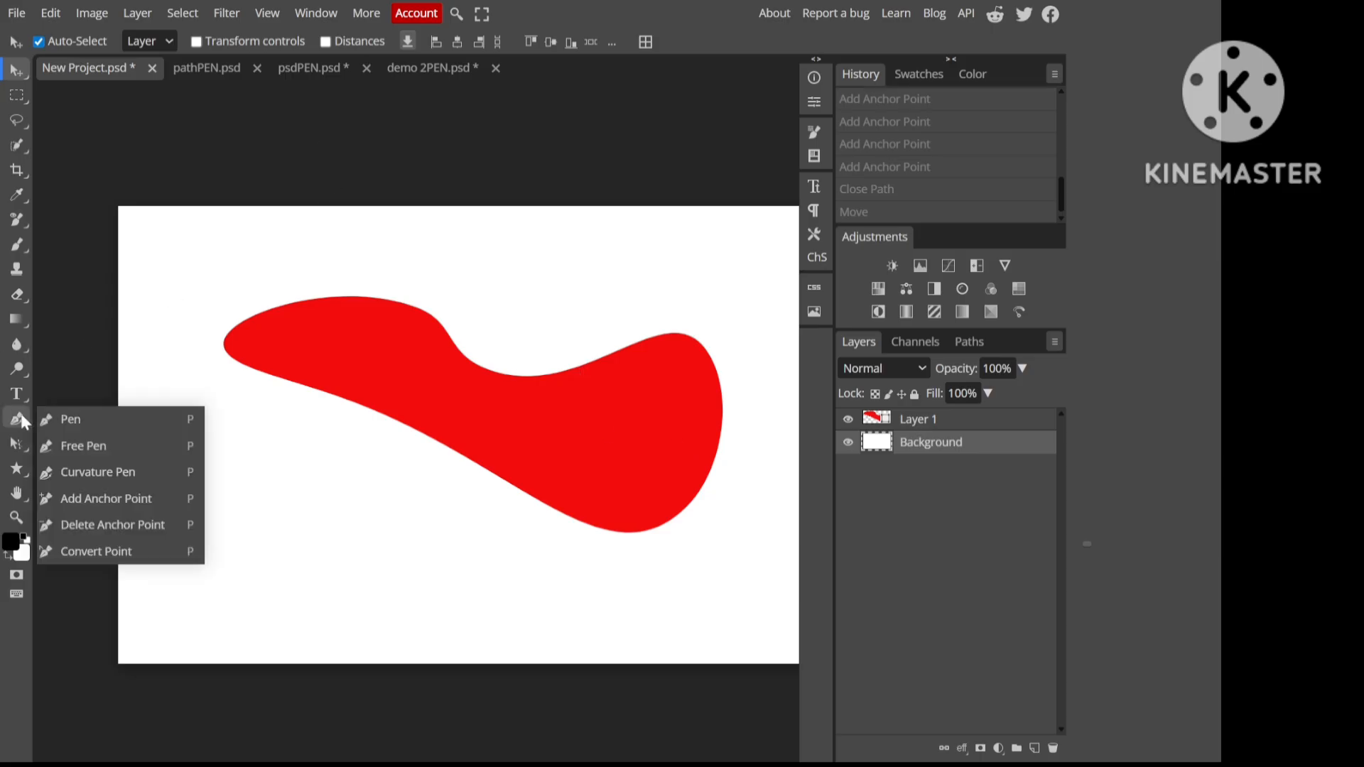
left_click(78, 473)
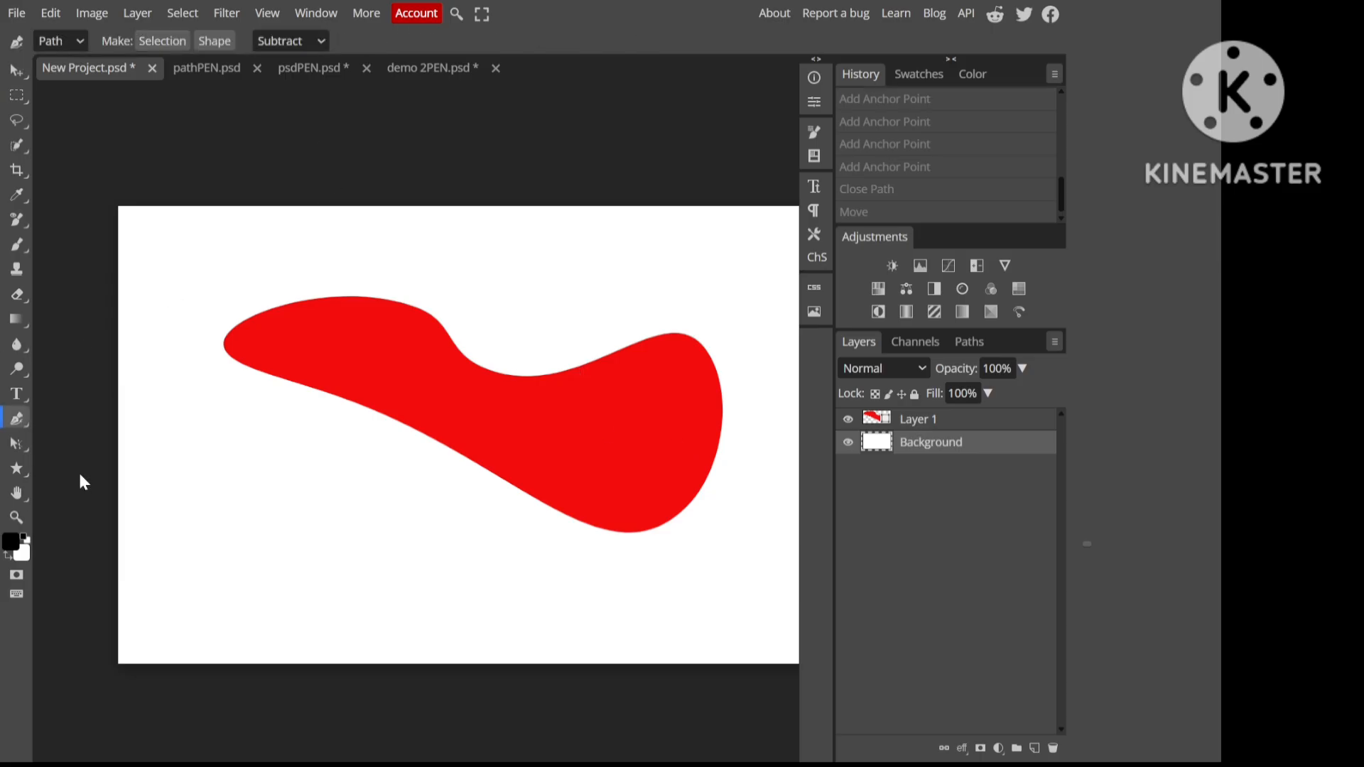
left_click(319, 43)
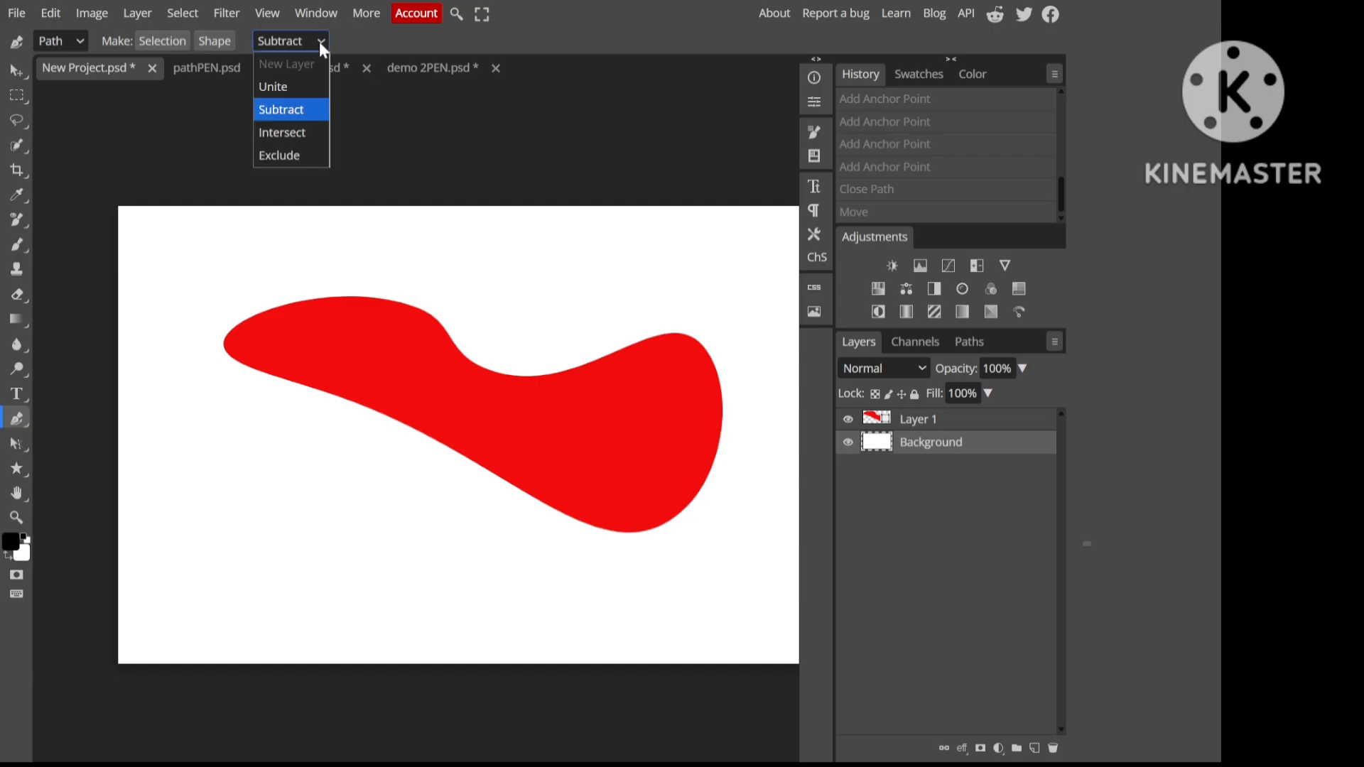
left_click(295, 135)
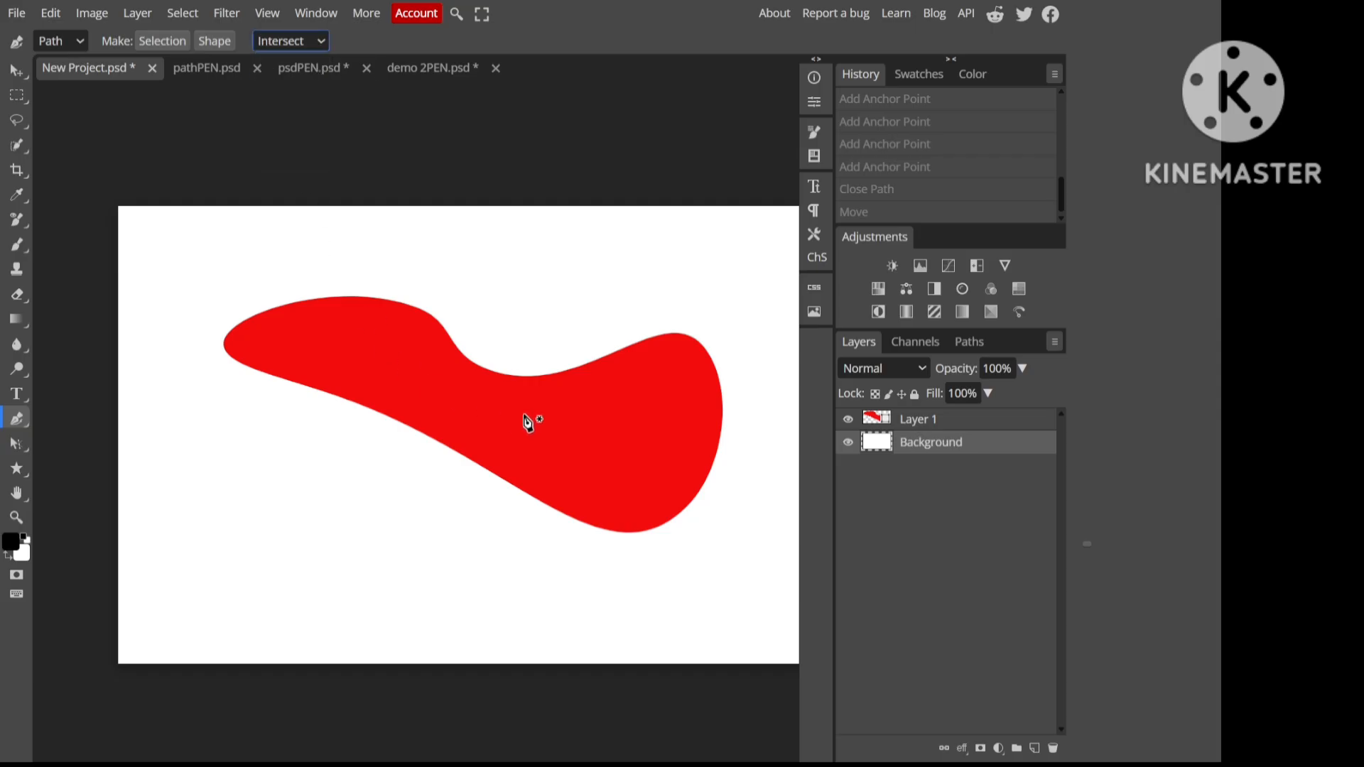
left_click(948, 420)
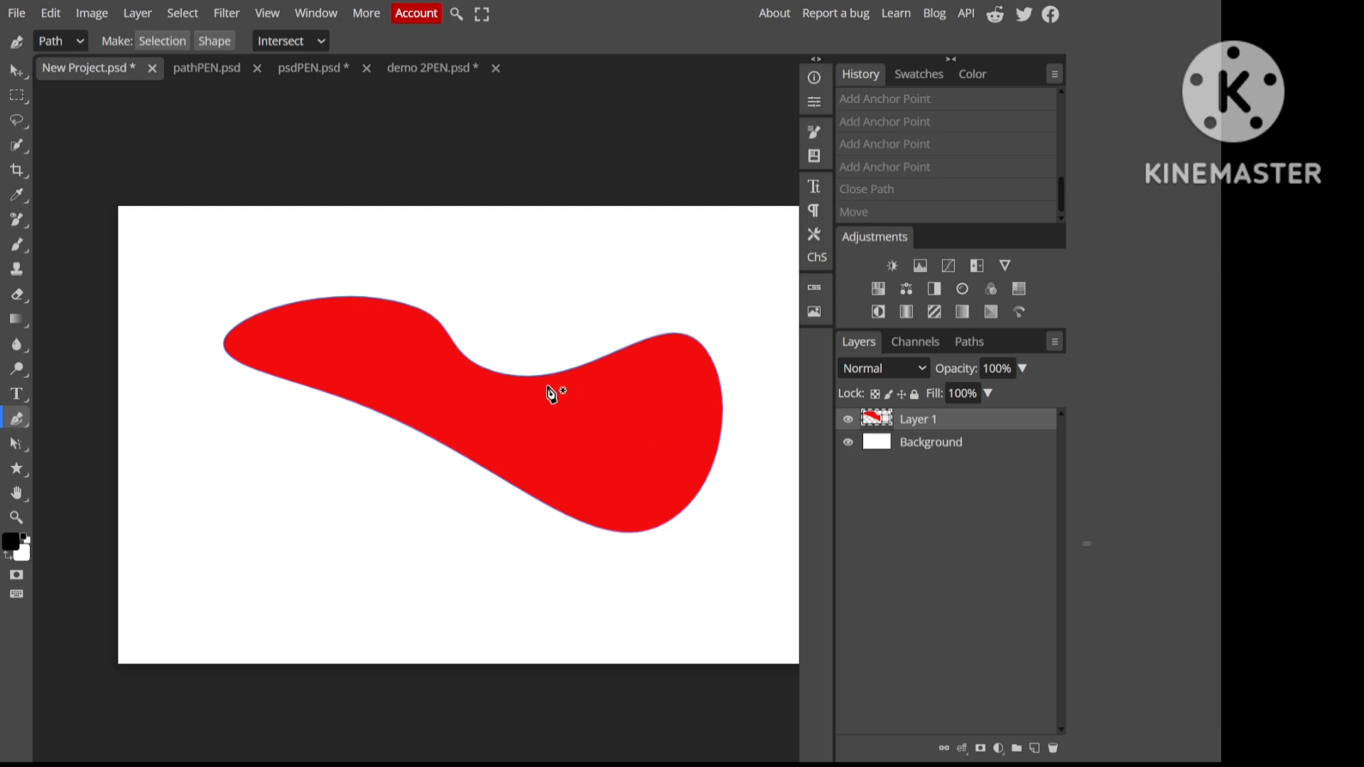
Step: Draw a closed, rounded path with five anchors overlapping the upper part of the red shape's wide end to intersect them
left_click(607, 411)
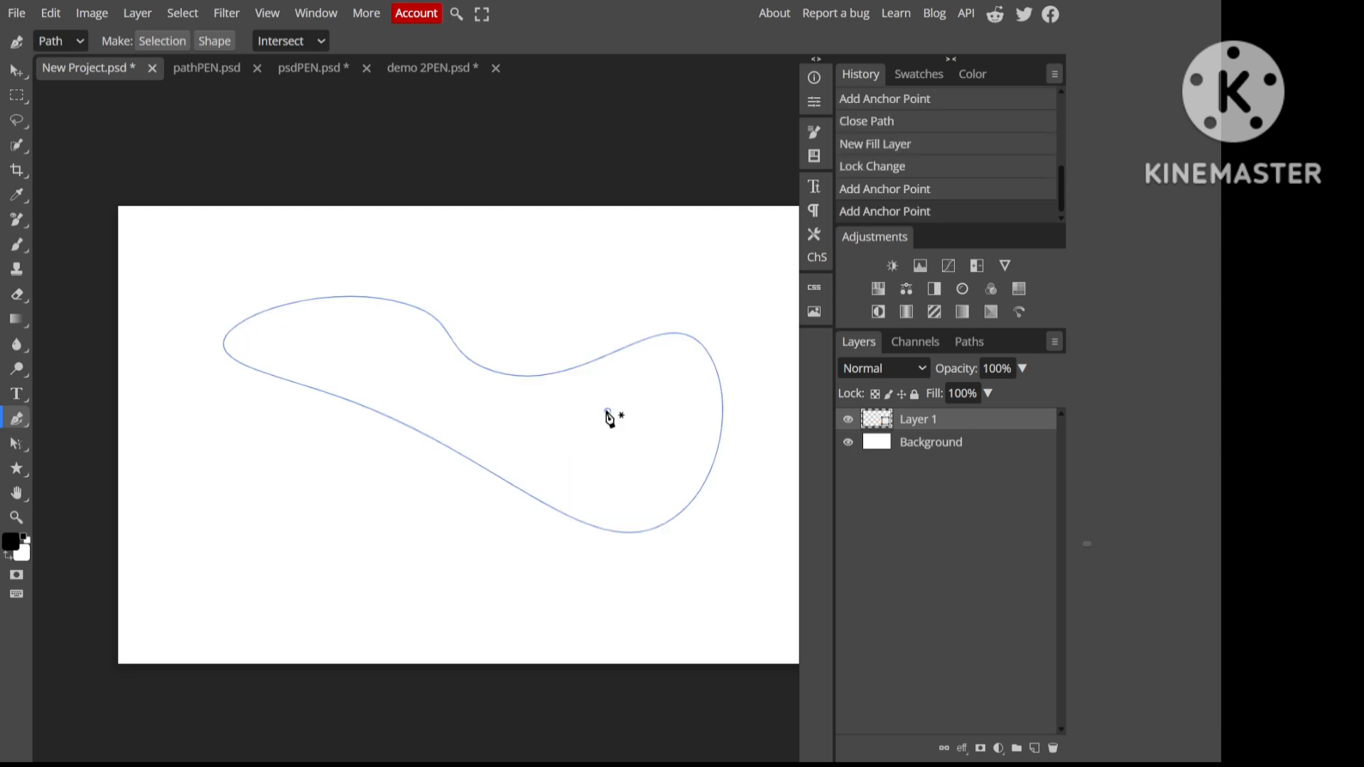
left_click(549, 302)
left_click(651, 267)
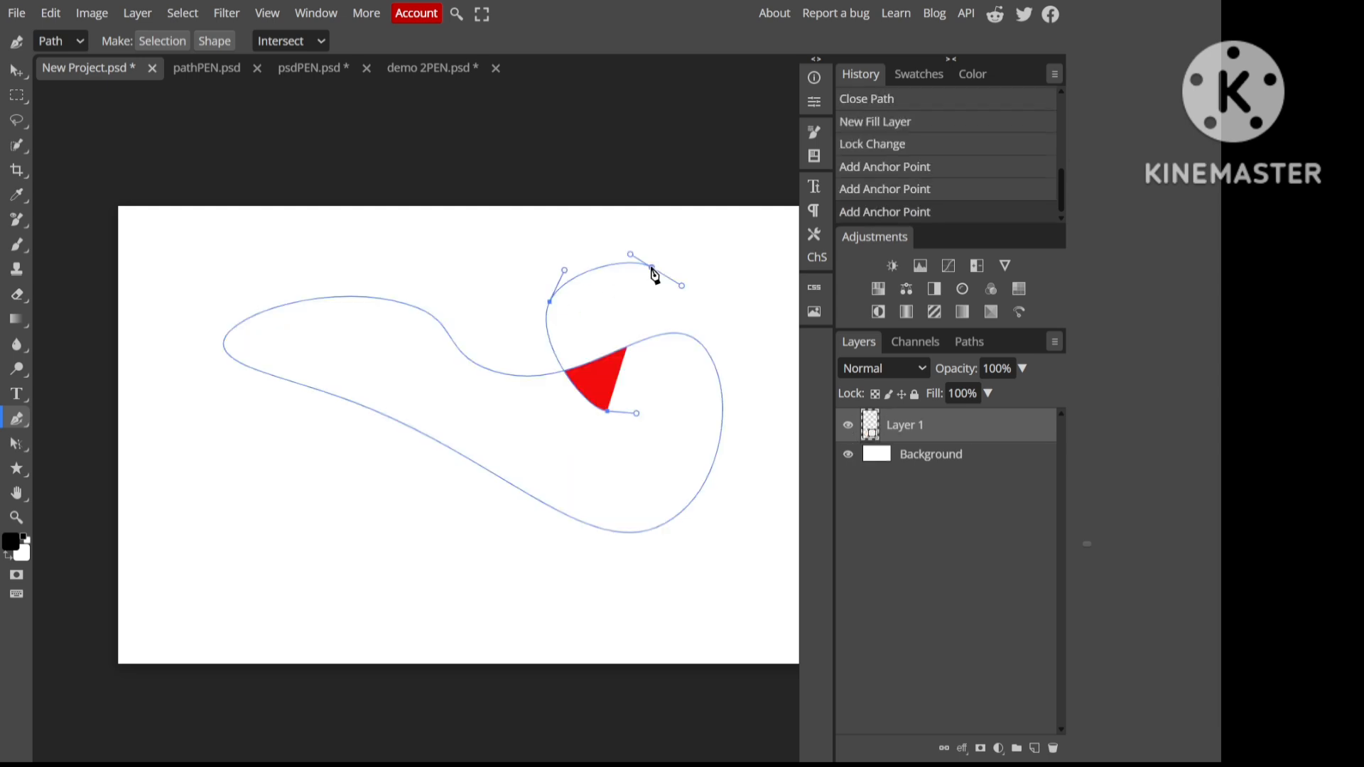
left_click(723, 306)
left_click(702, 405)
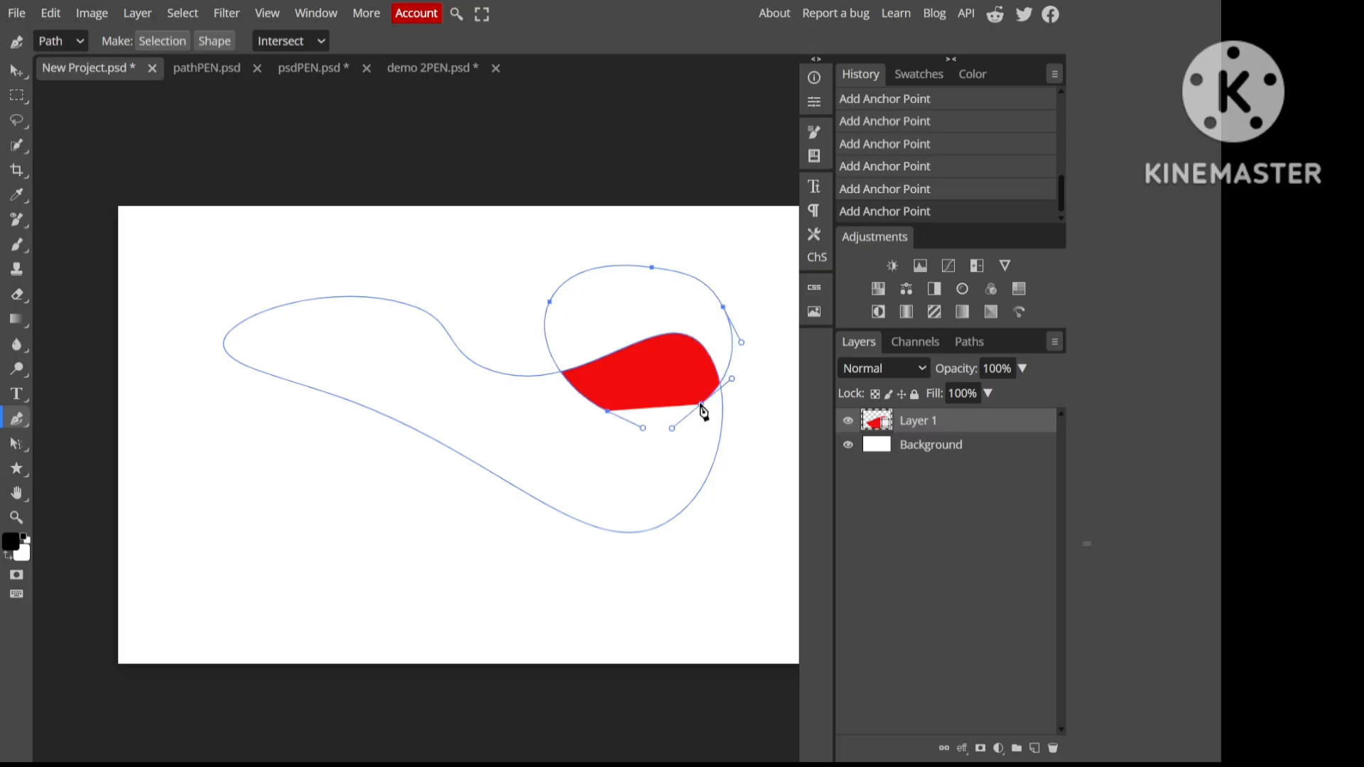
left_click(609, 414)
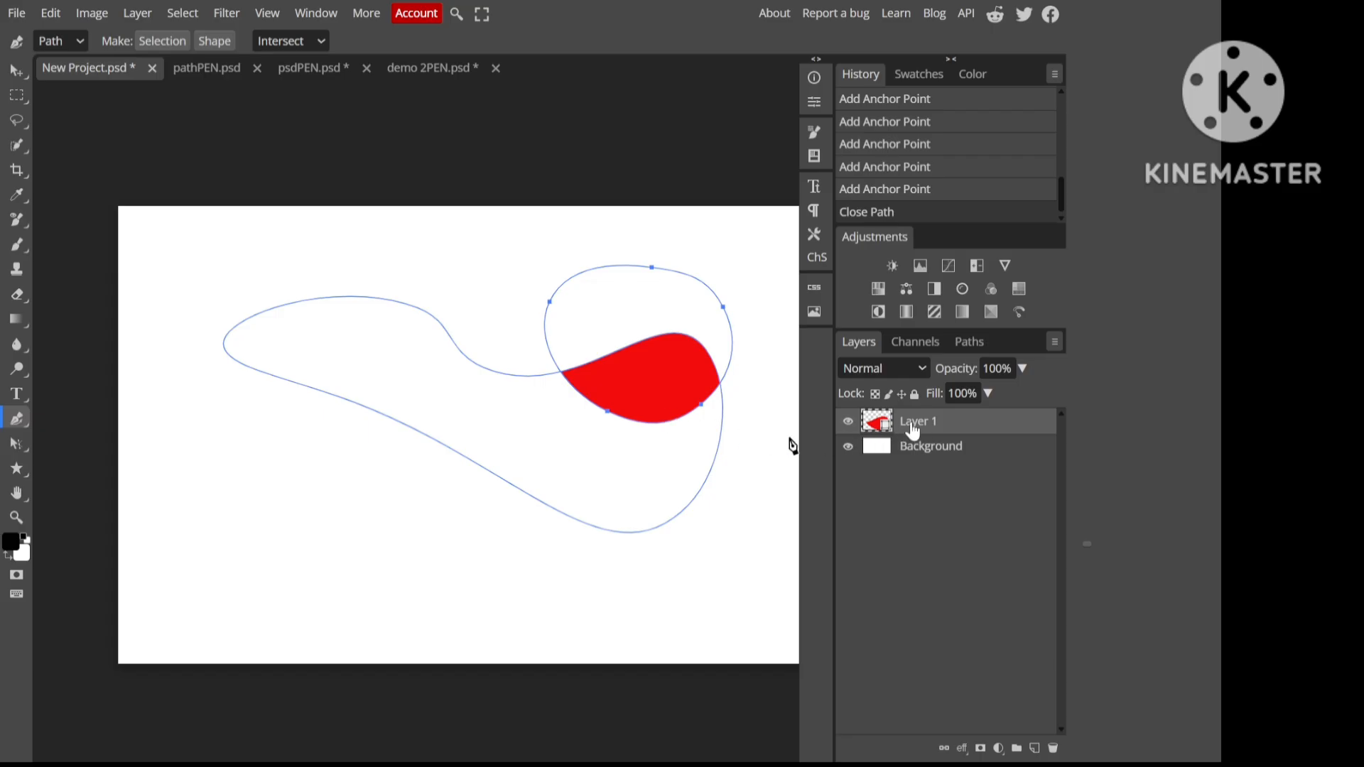
Step: Magnify the Layer 1 thumbnail, undo the stray anchor, and view the intersected shape with and without its path outlines
key("super+plus")
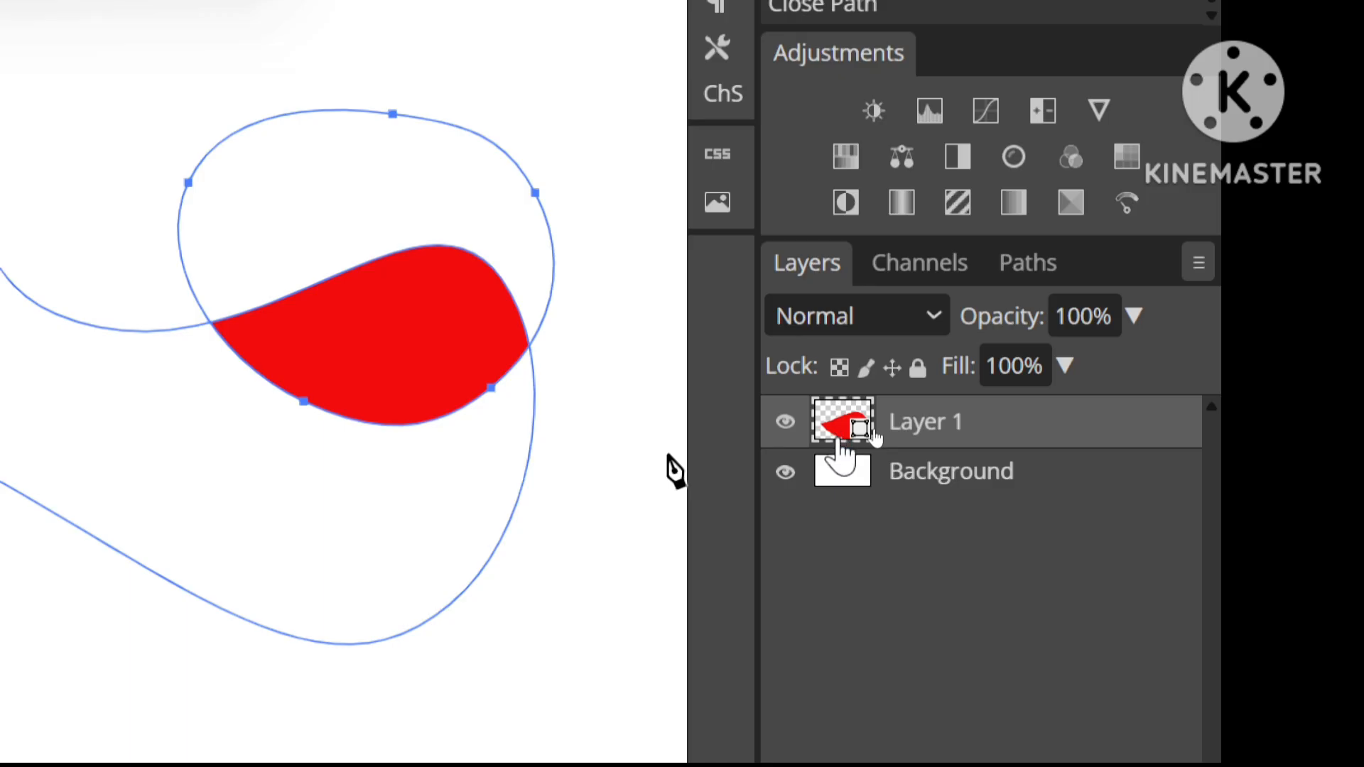
key("super+minus")
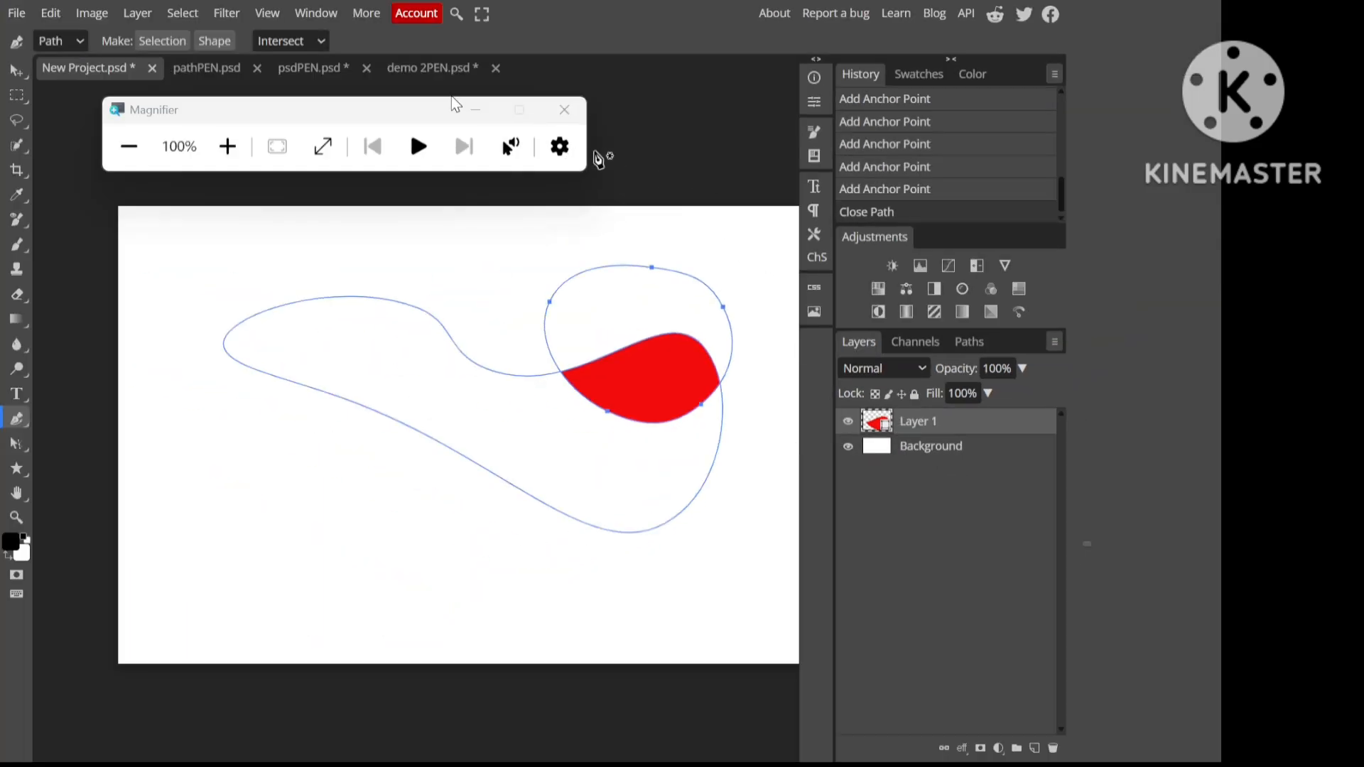
left_click(475, 110)
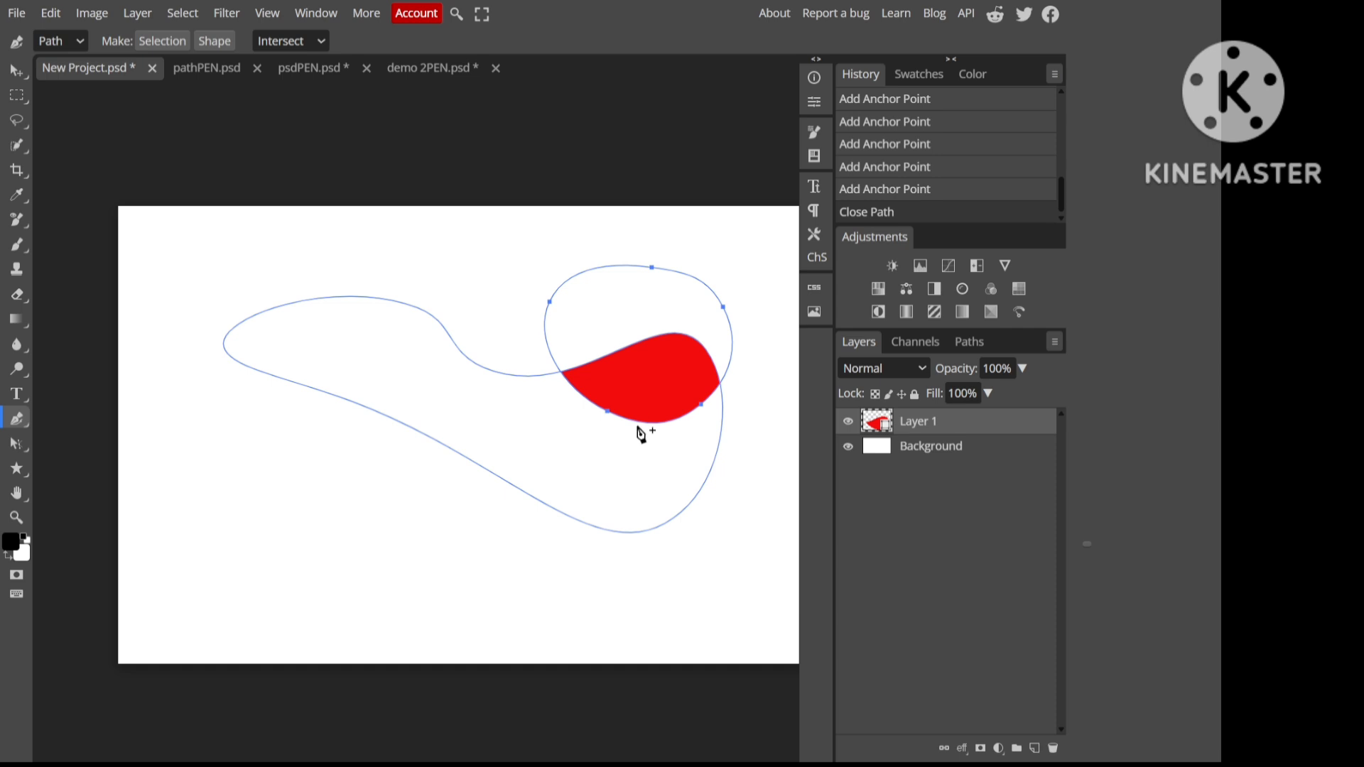
left_click(448, 410)
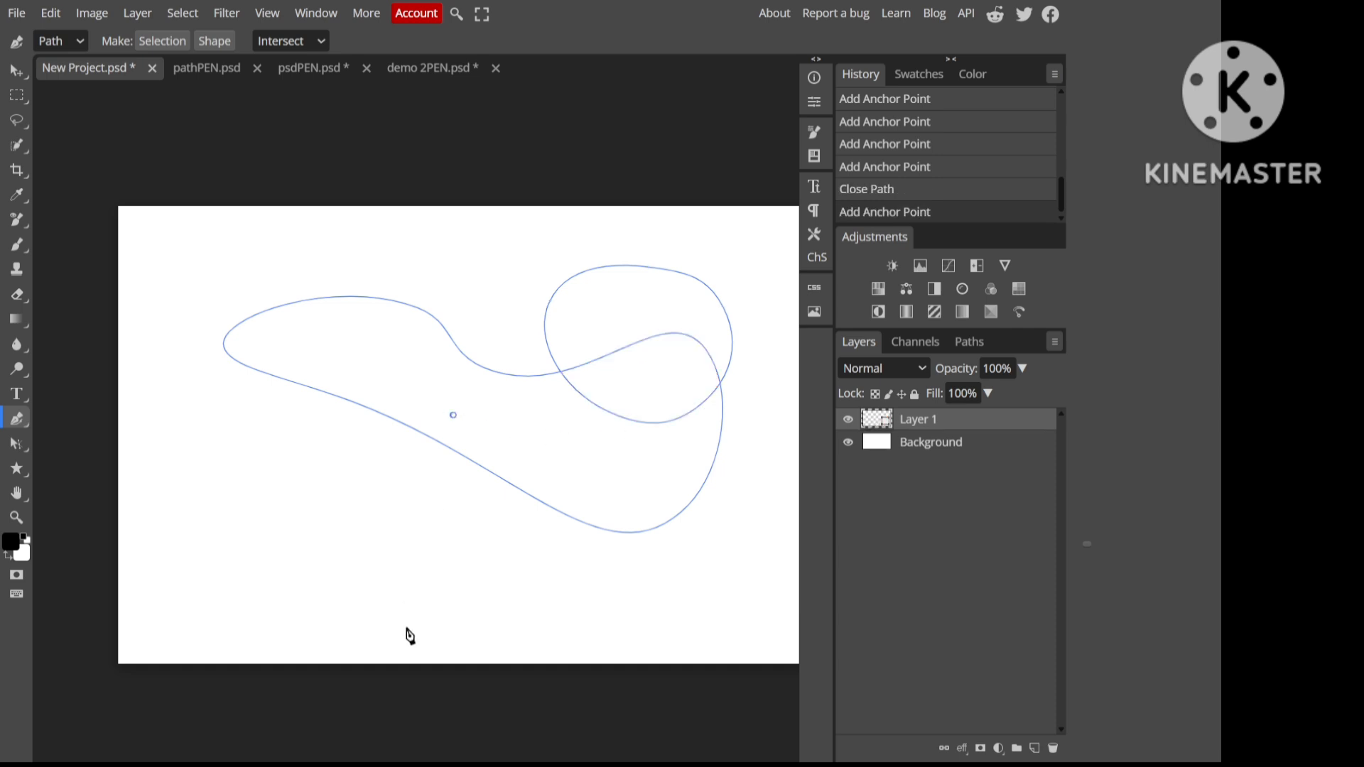
key("ctrl+z")
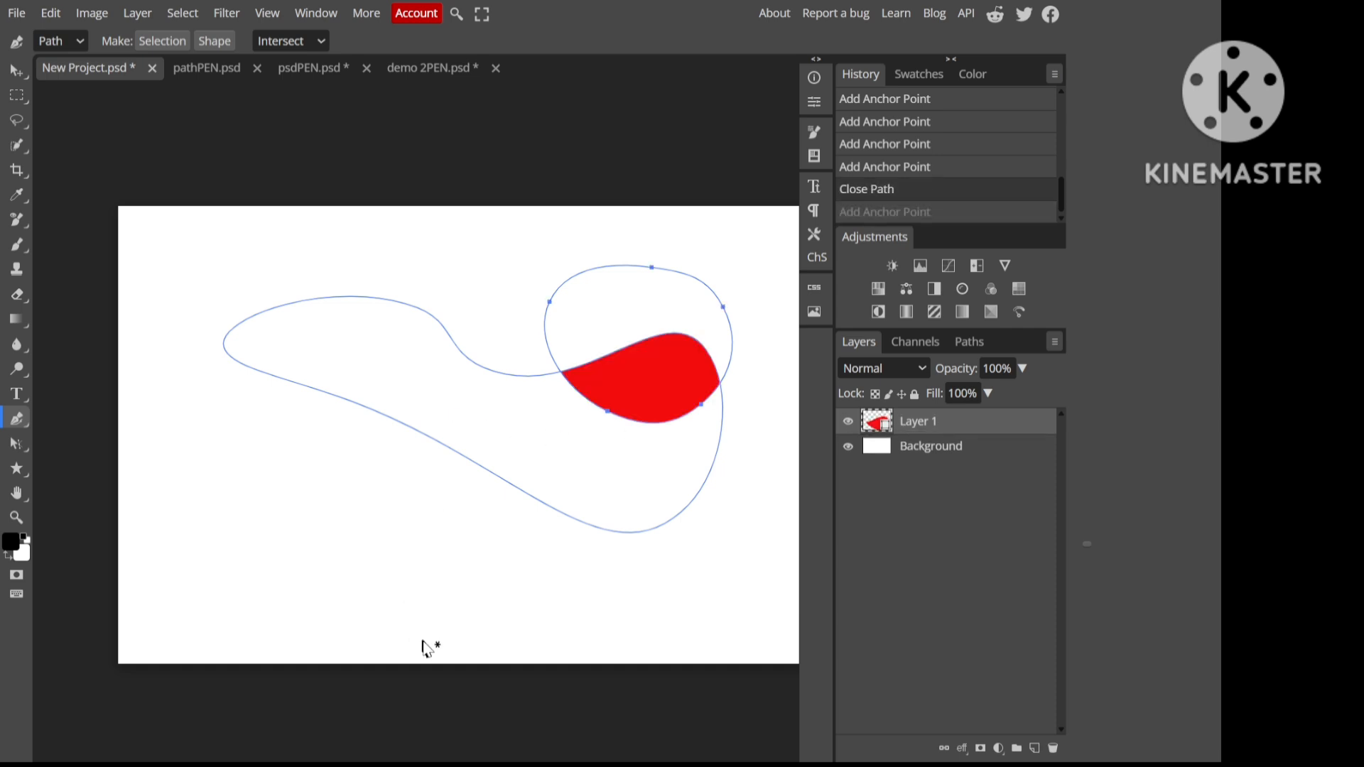
left_click(939, 452)
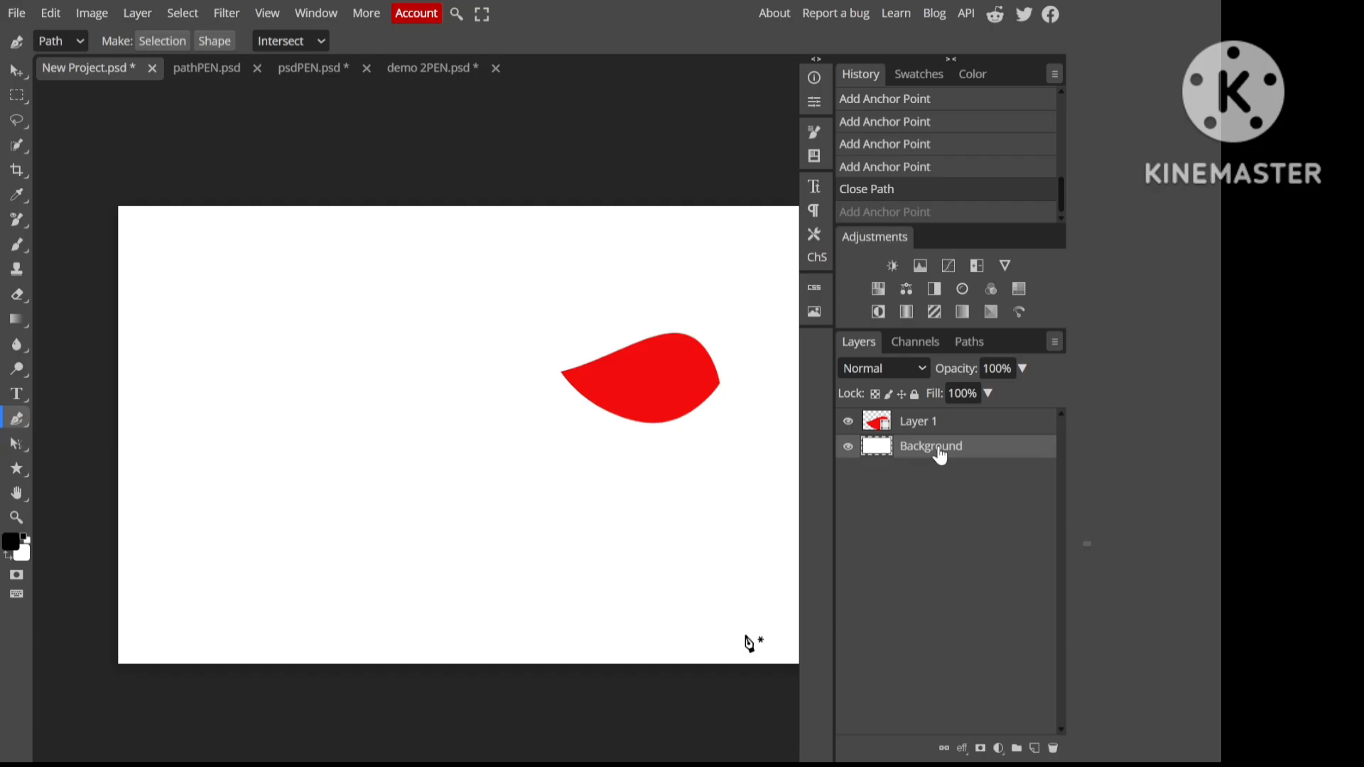
left_click(940, 425)
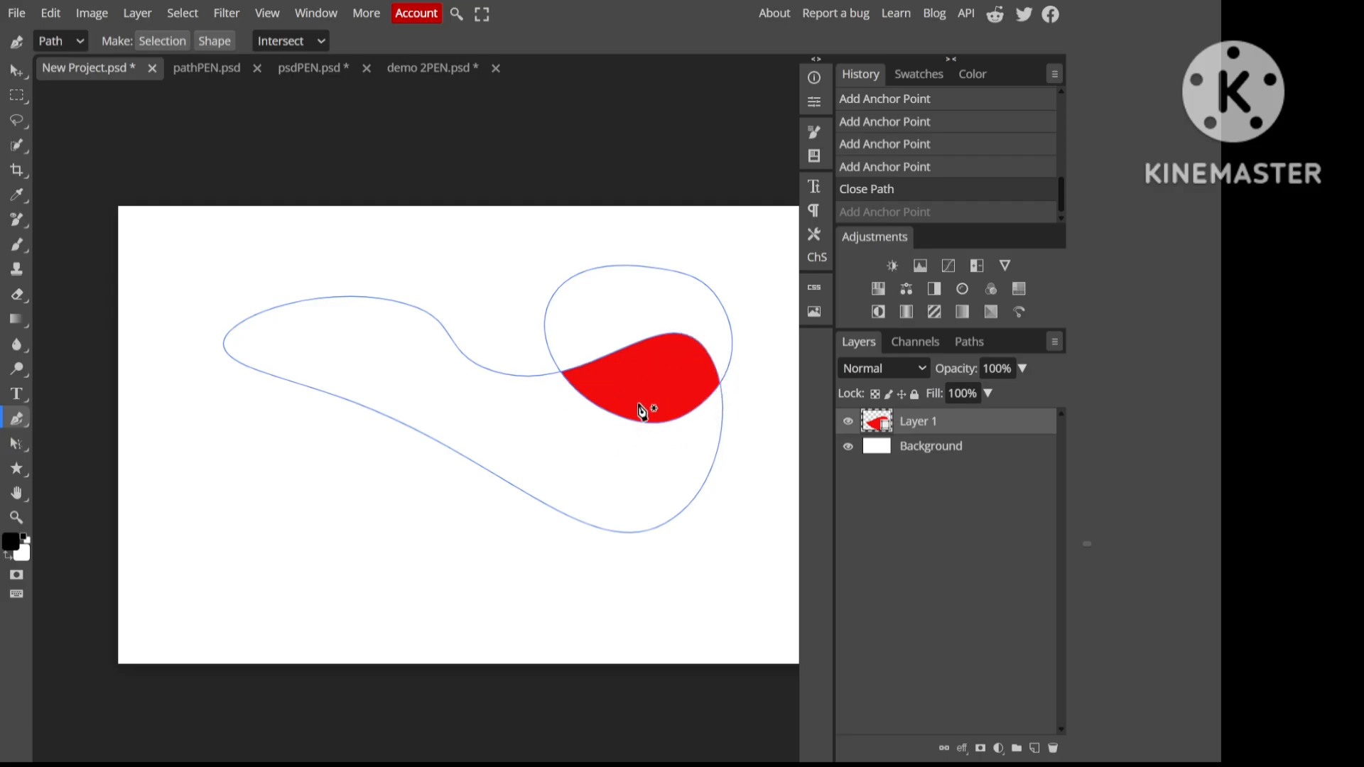
Step: Undo all anchors of the intersecting path to restore the full red wavy shape
key("ctrl+z")
key("ctrl+z")
key("ctrl+z")
key("ctrl+z")
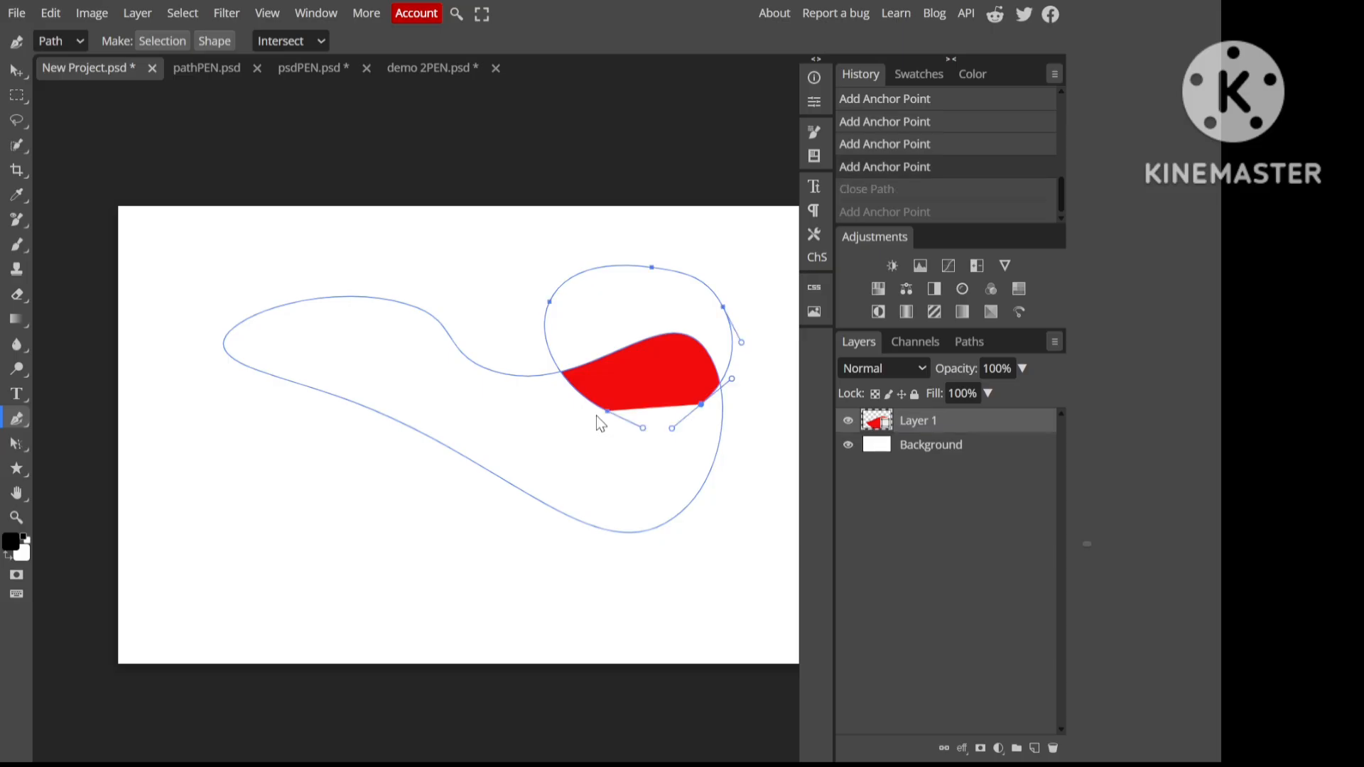
key("ctrl+z")
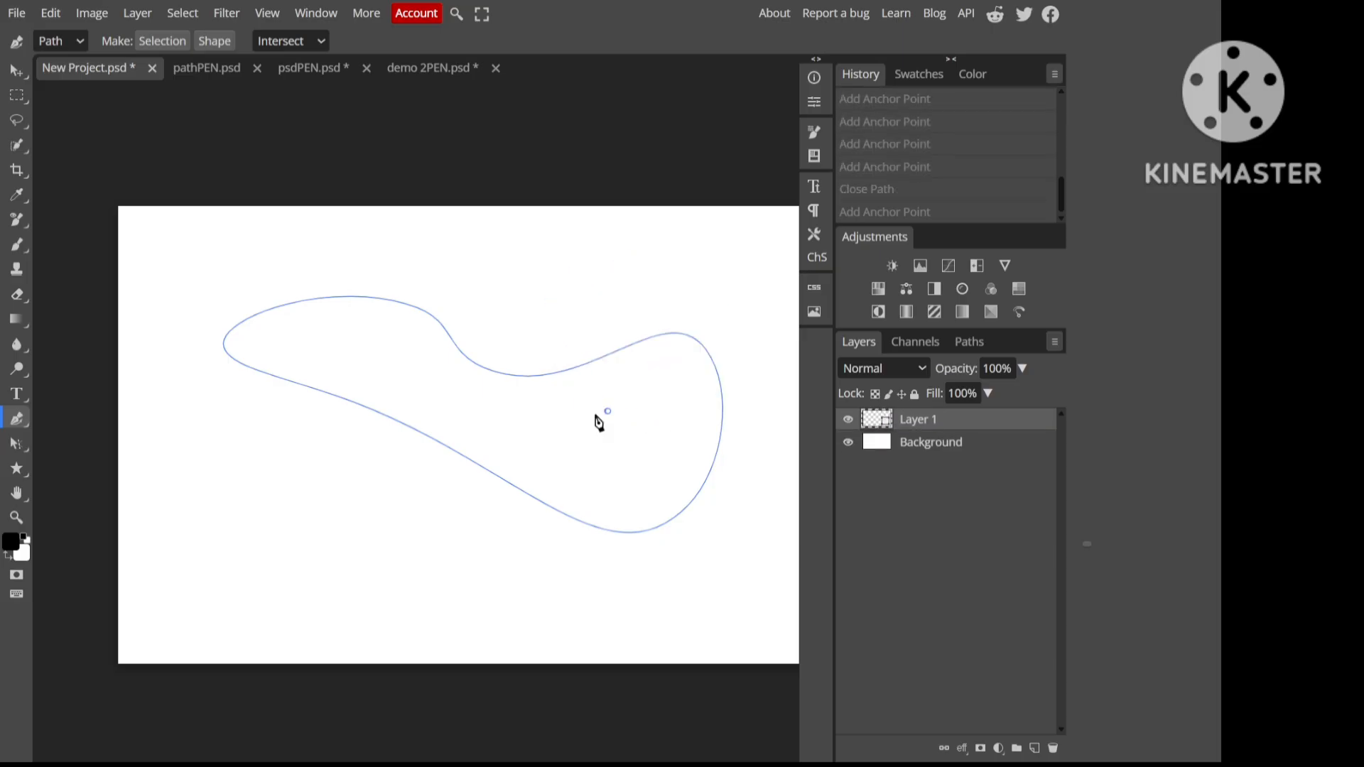
key("ctrl+z")
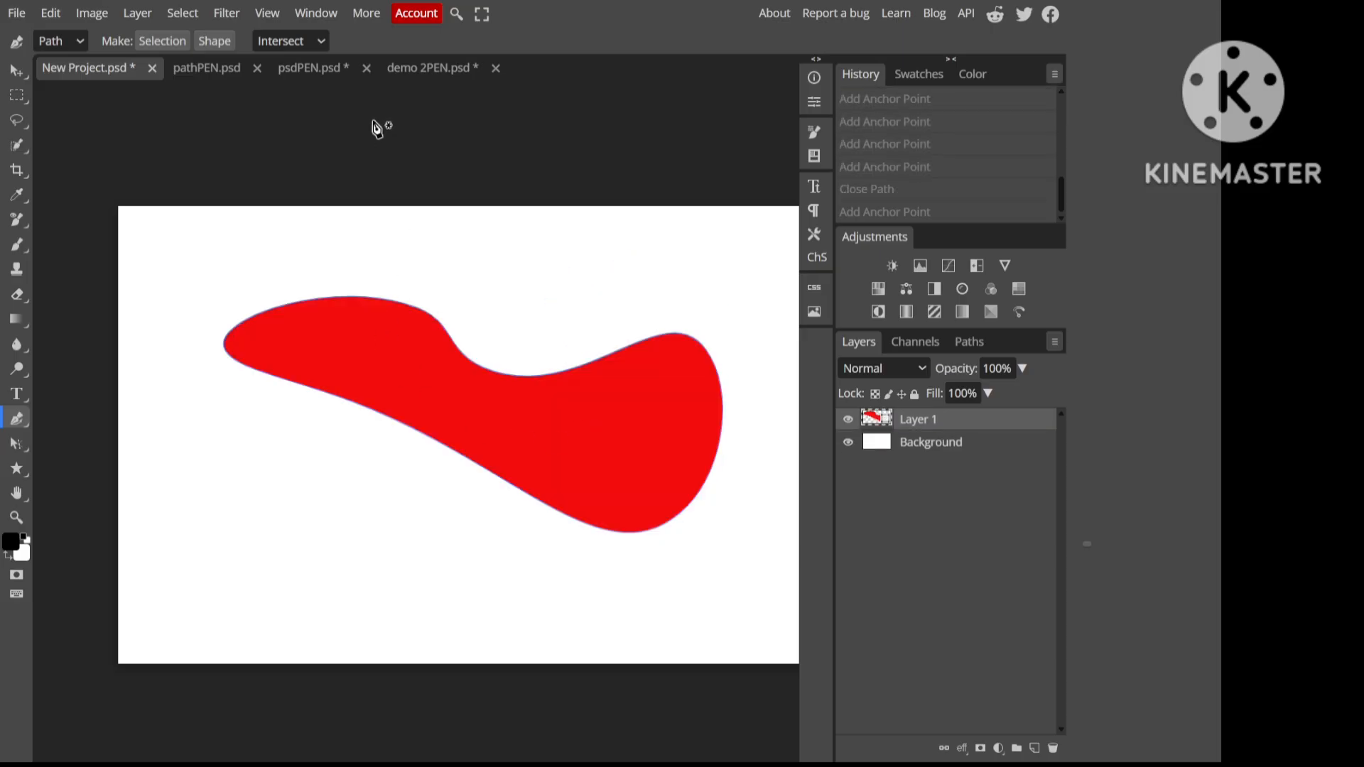
Step: Set the path operation to Exclude and draw a closed, curved path overlapping the upper part of the red shape's wide end
left_click(322, 41)
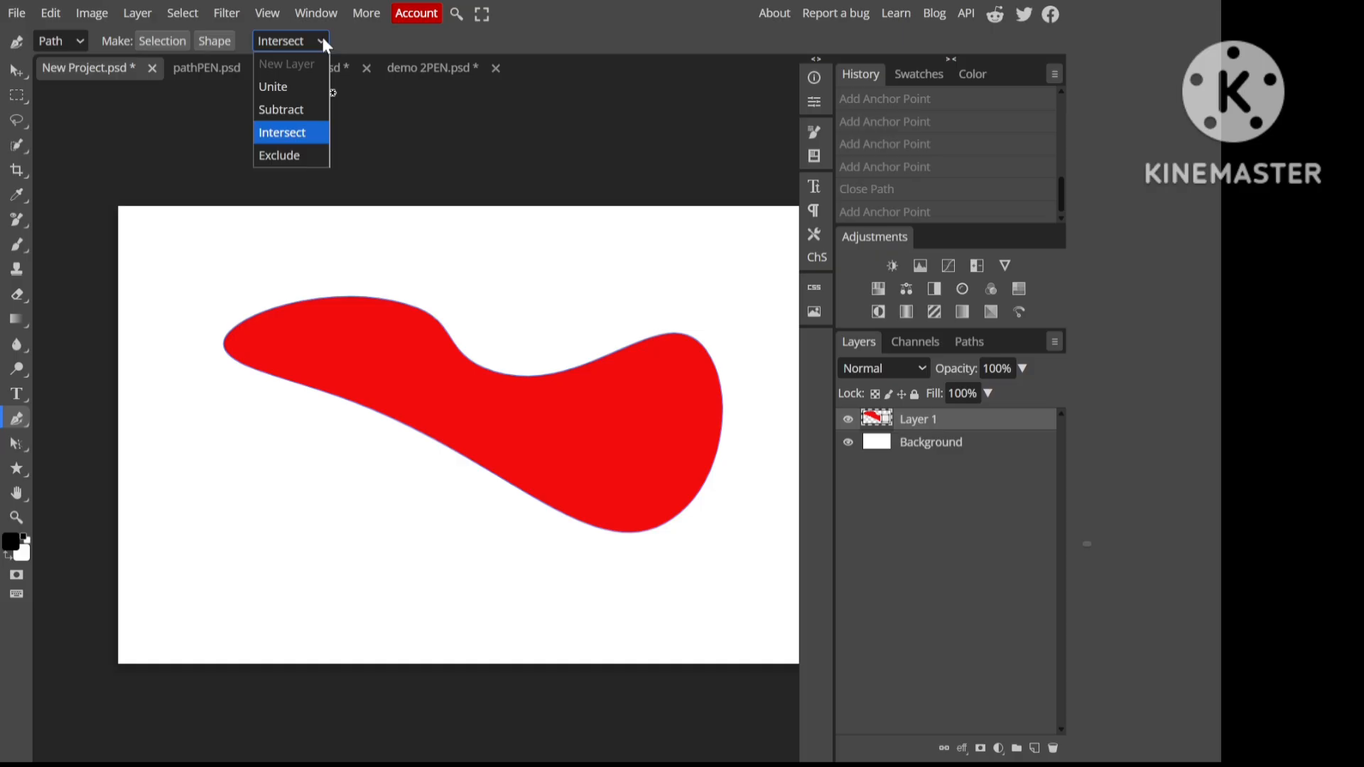
left_click(297, 155)
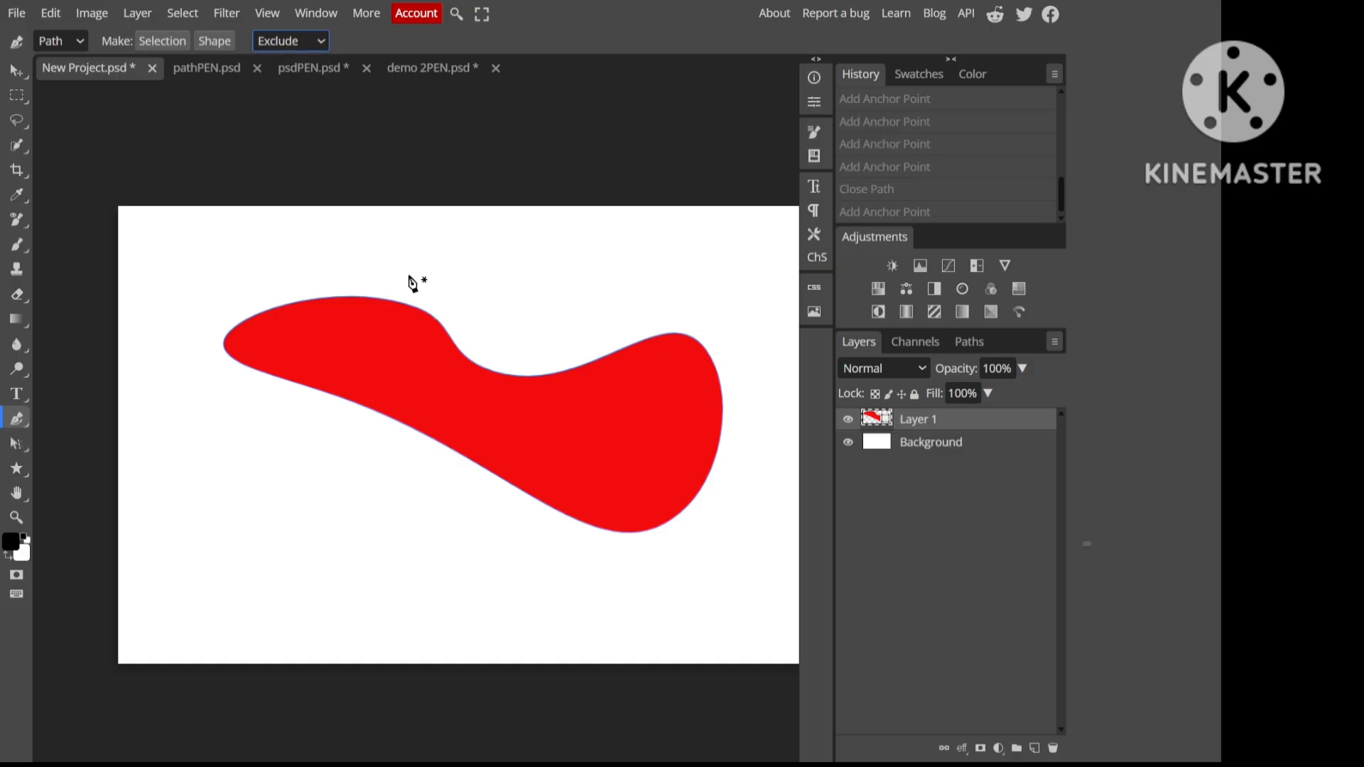
left_click(588, 429)
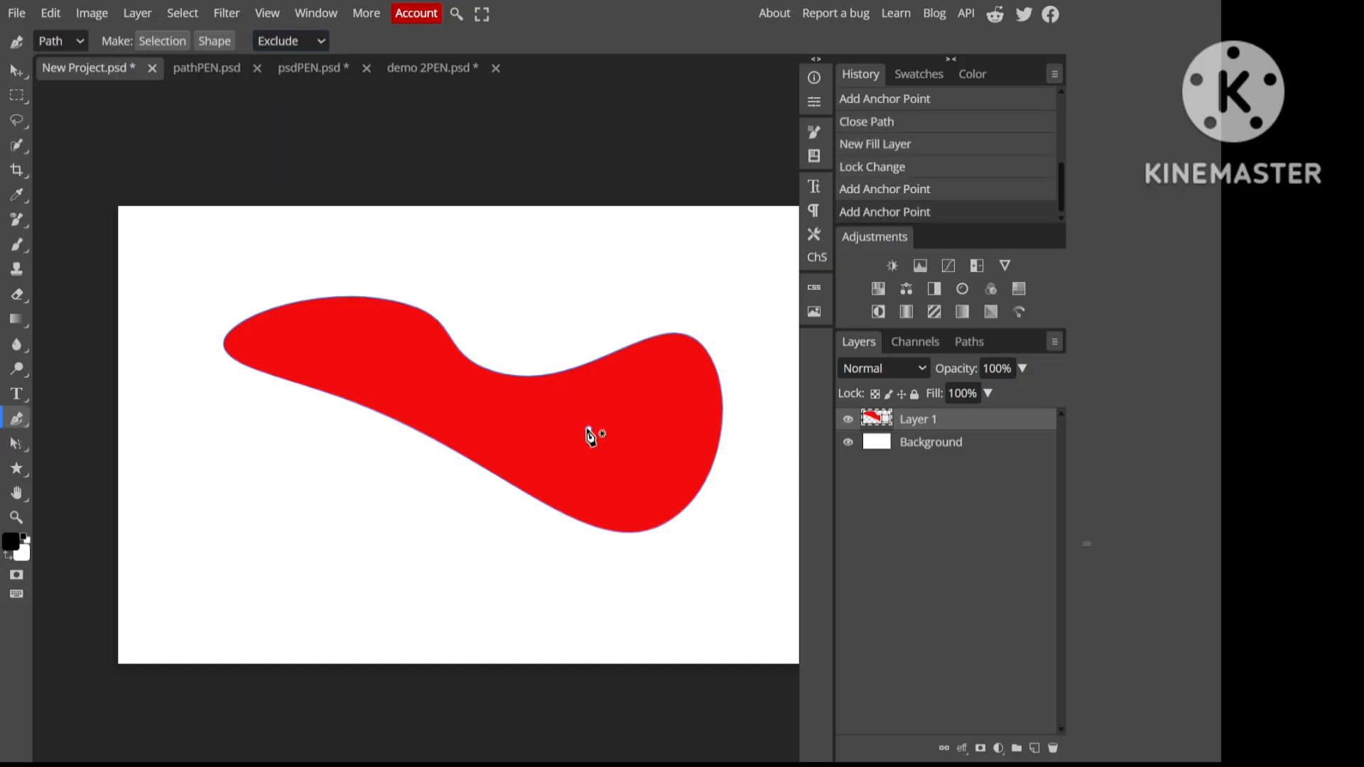
left_click(543, 310)
left_click(671, 251)
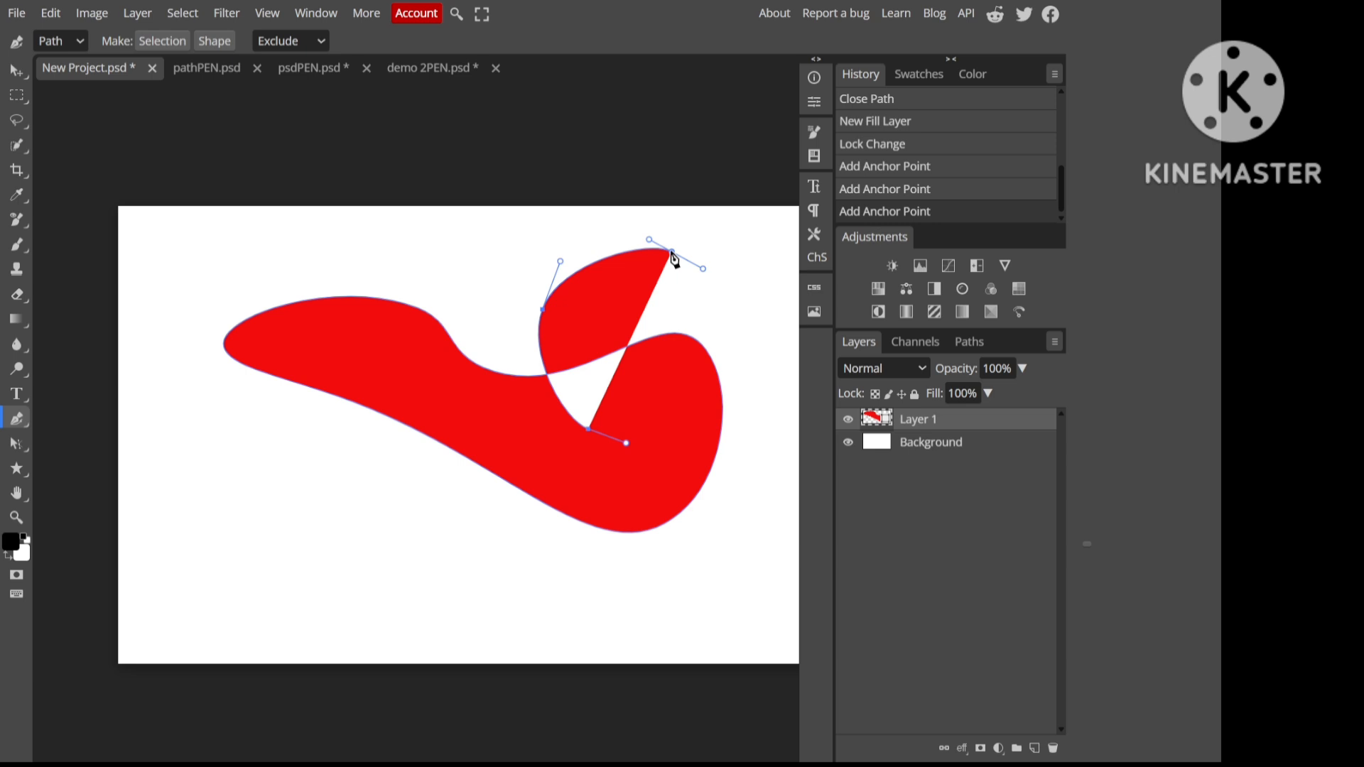
left_click(724, 313)
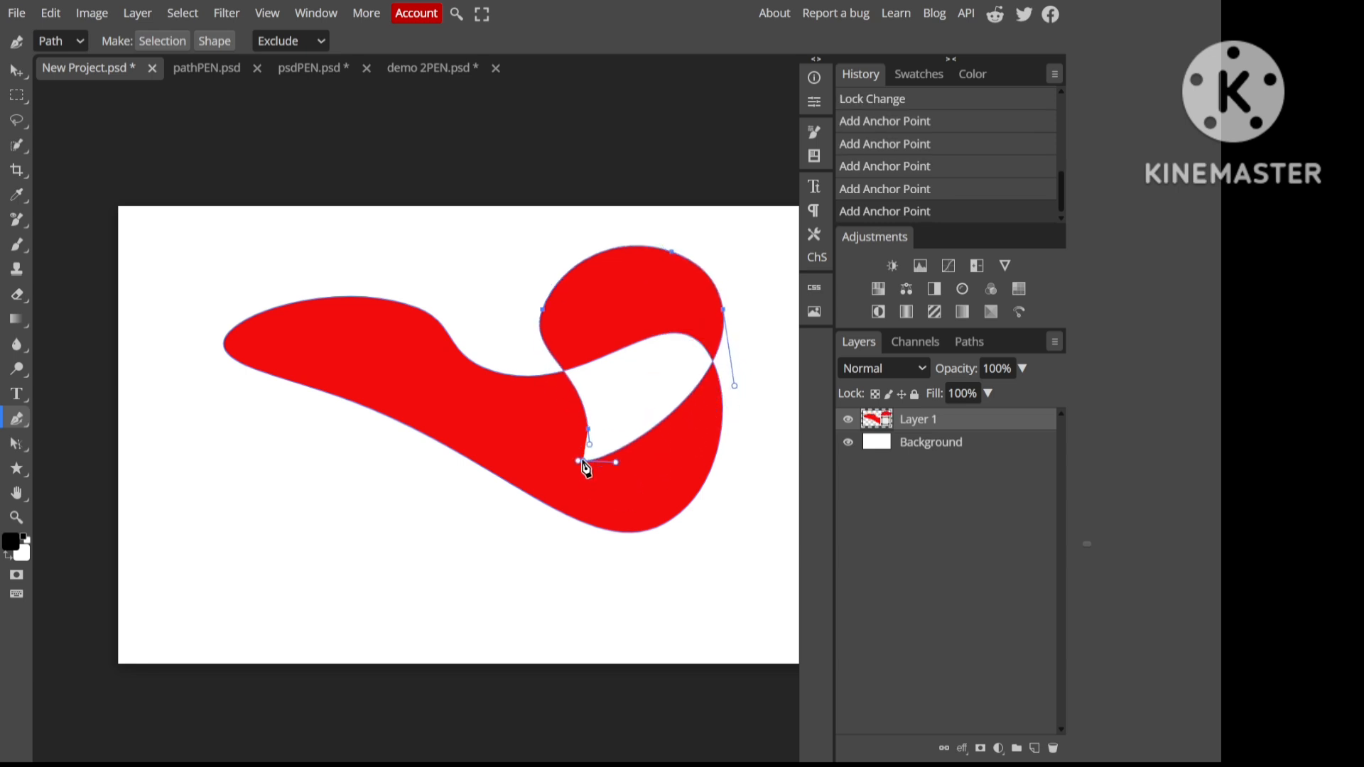
left_click(590, 431)
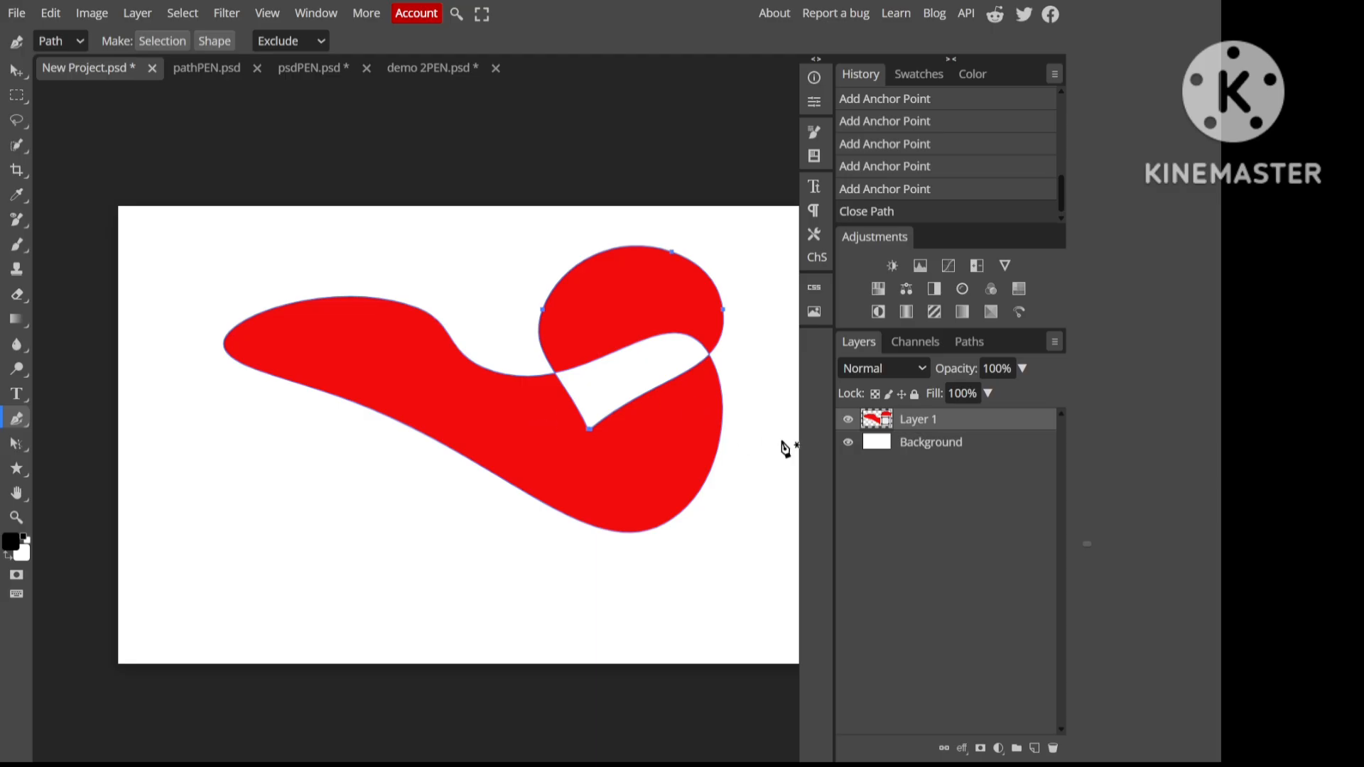
Step: View the excluded shape without its path outlines, reselect Layer 1, and set the path operation to Unite
left_click(904, 451)
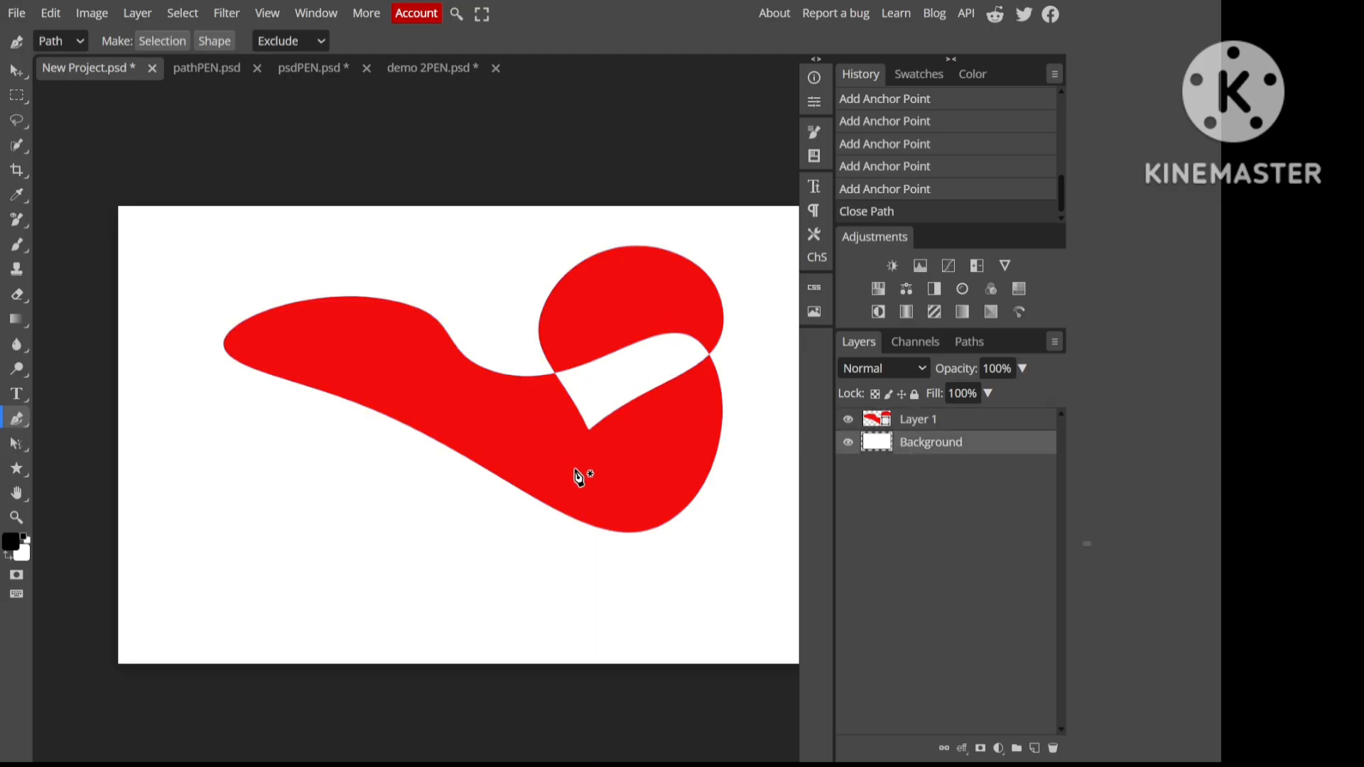
left_click(933, 427)
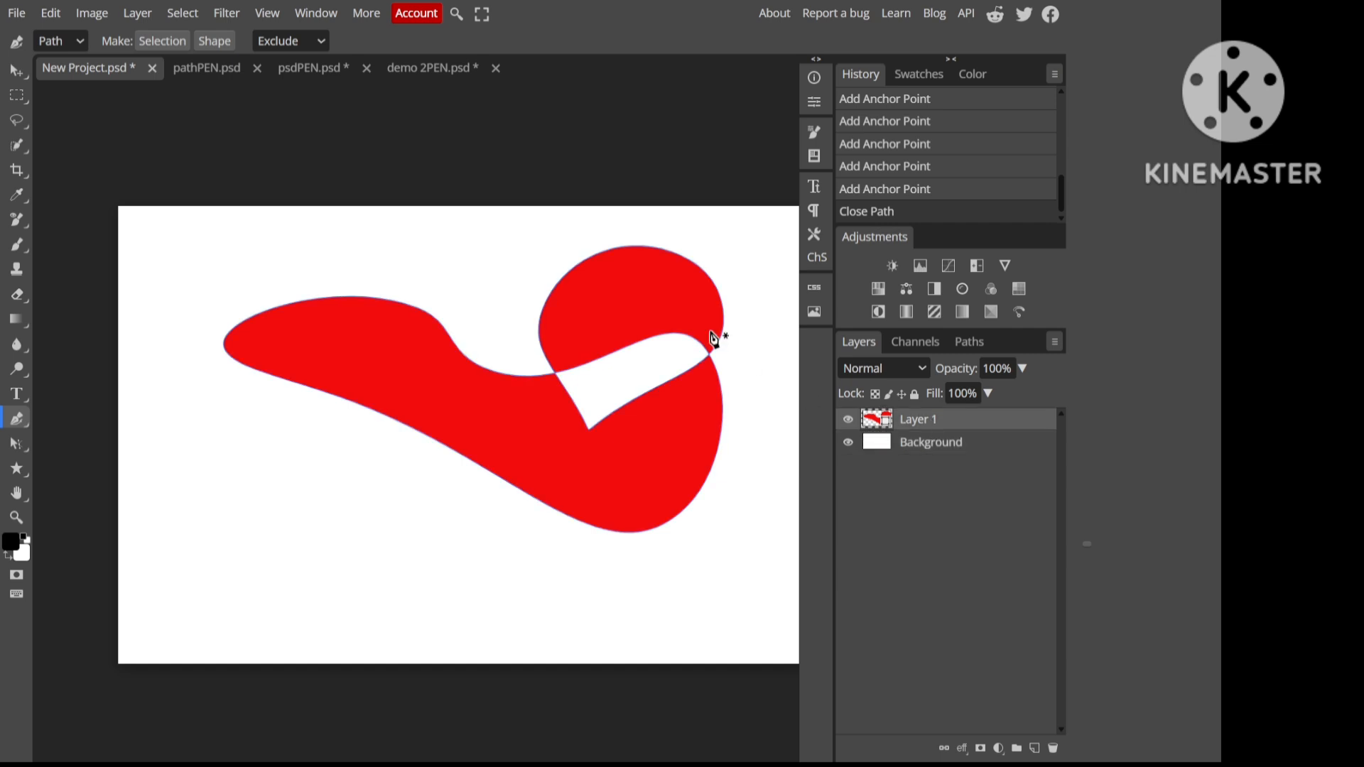
left_click(316, 41)
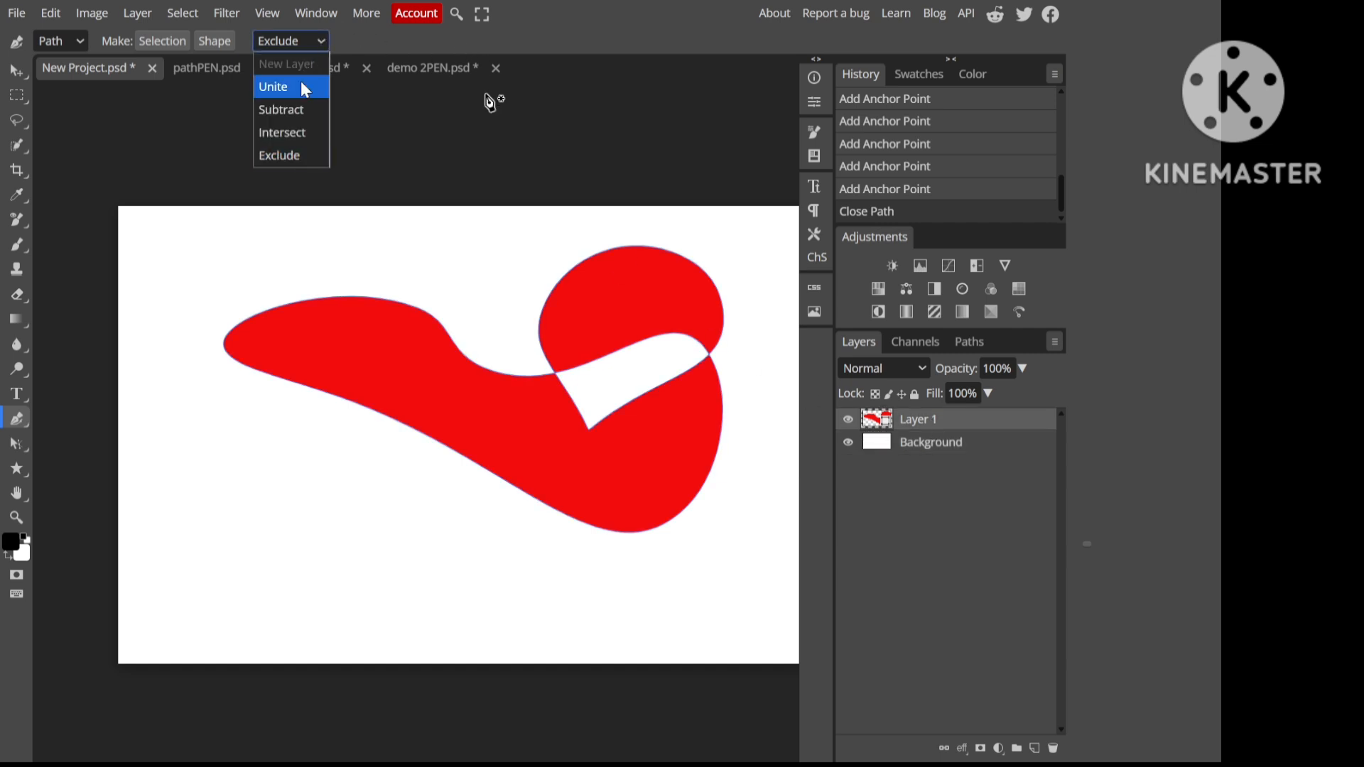
left_click(301, 83)
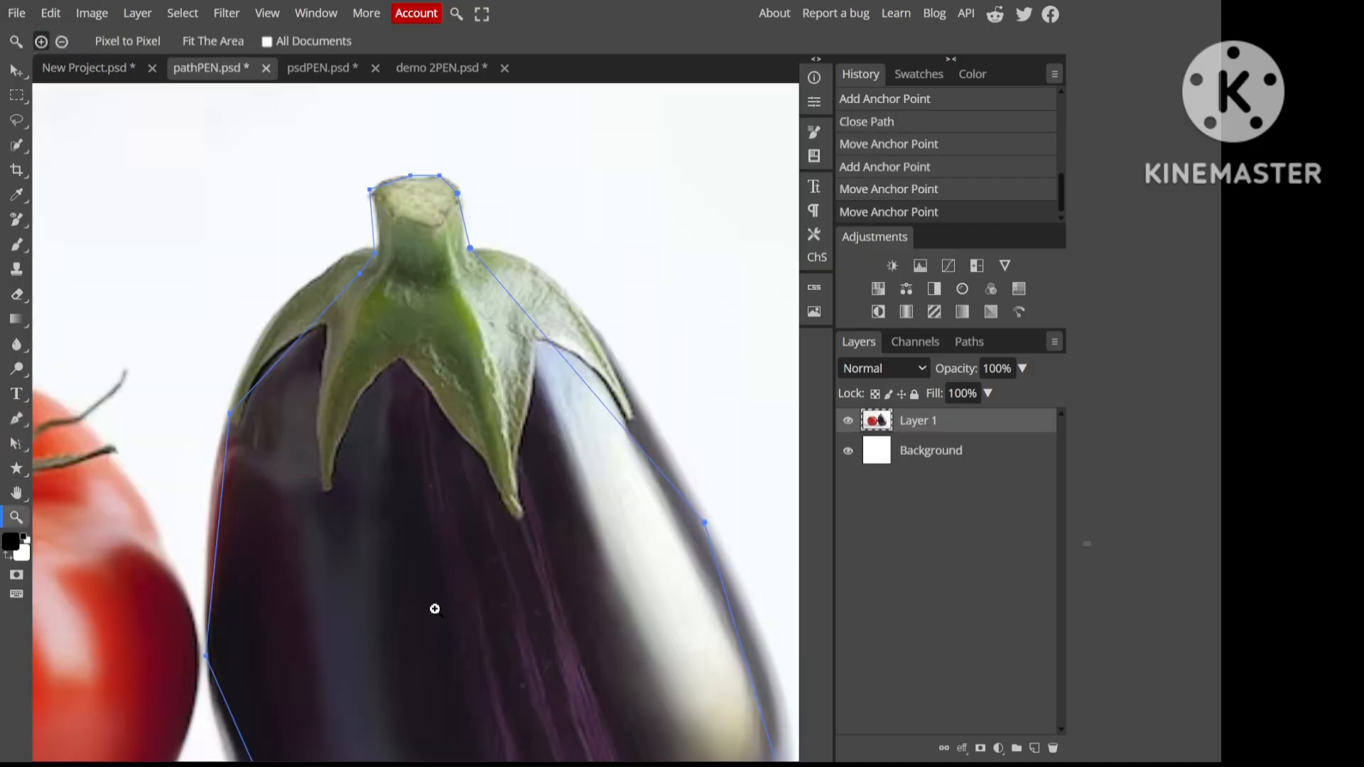
Step: Pull curve handles from the path anchors at the stem's right base and the eggplant's upper right side
key("v")
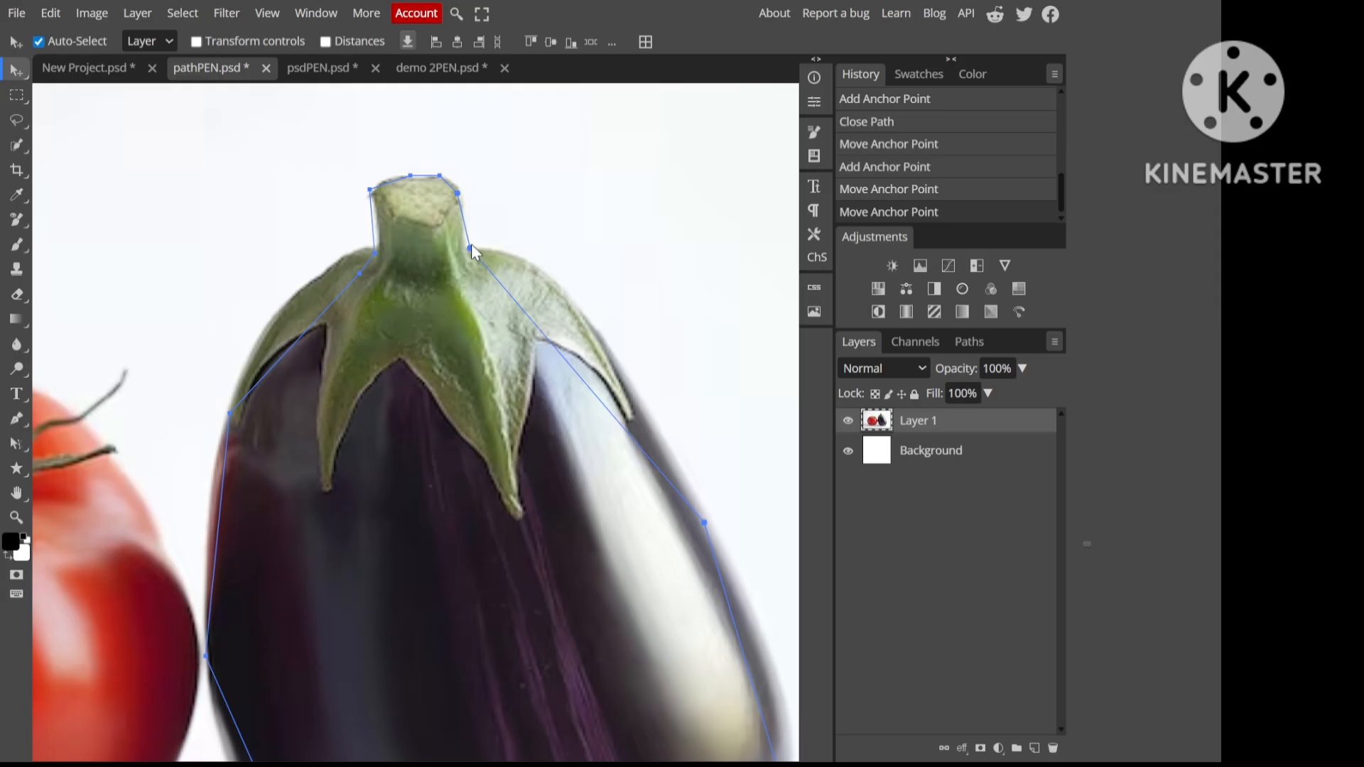
key("p")
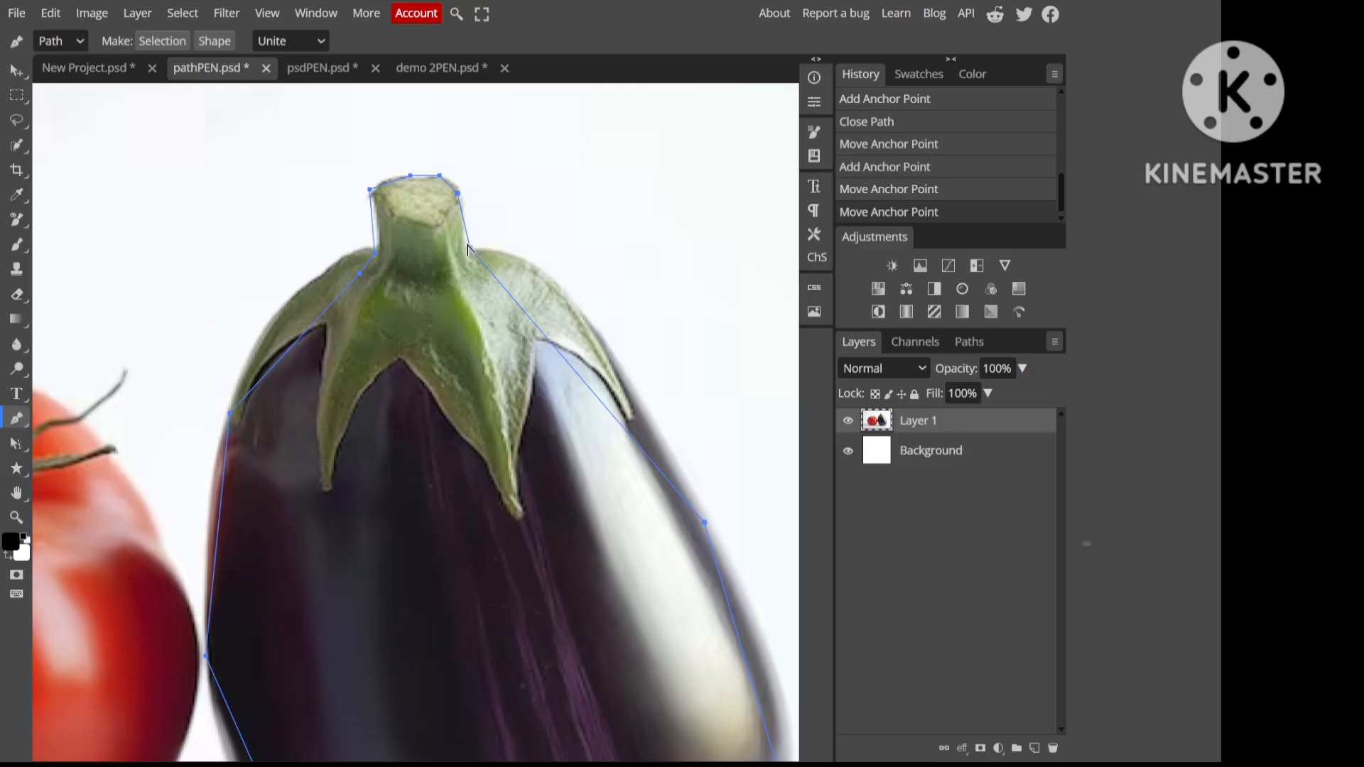
left_click_drag(470, 247, 476, 246)
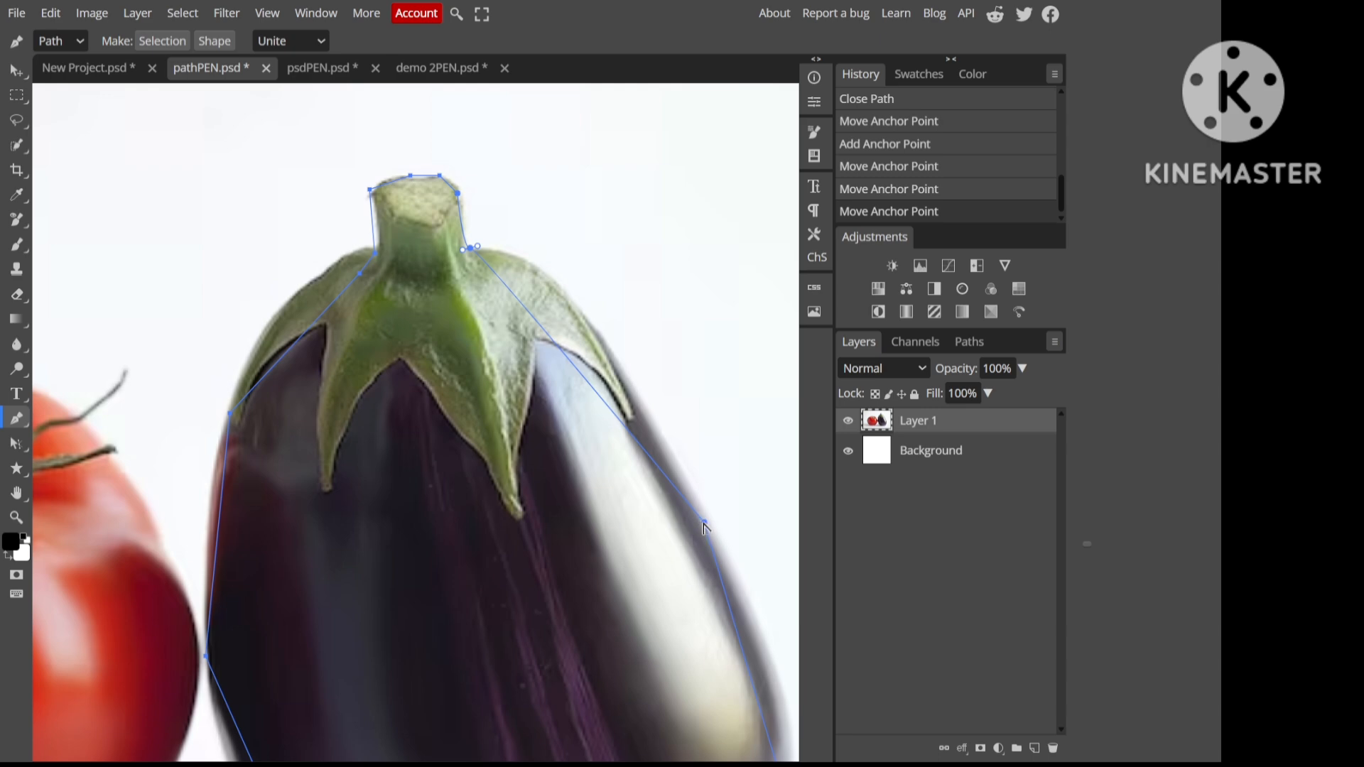
left_click_drag(706, 527, 670, 575)
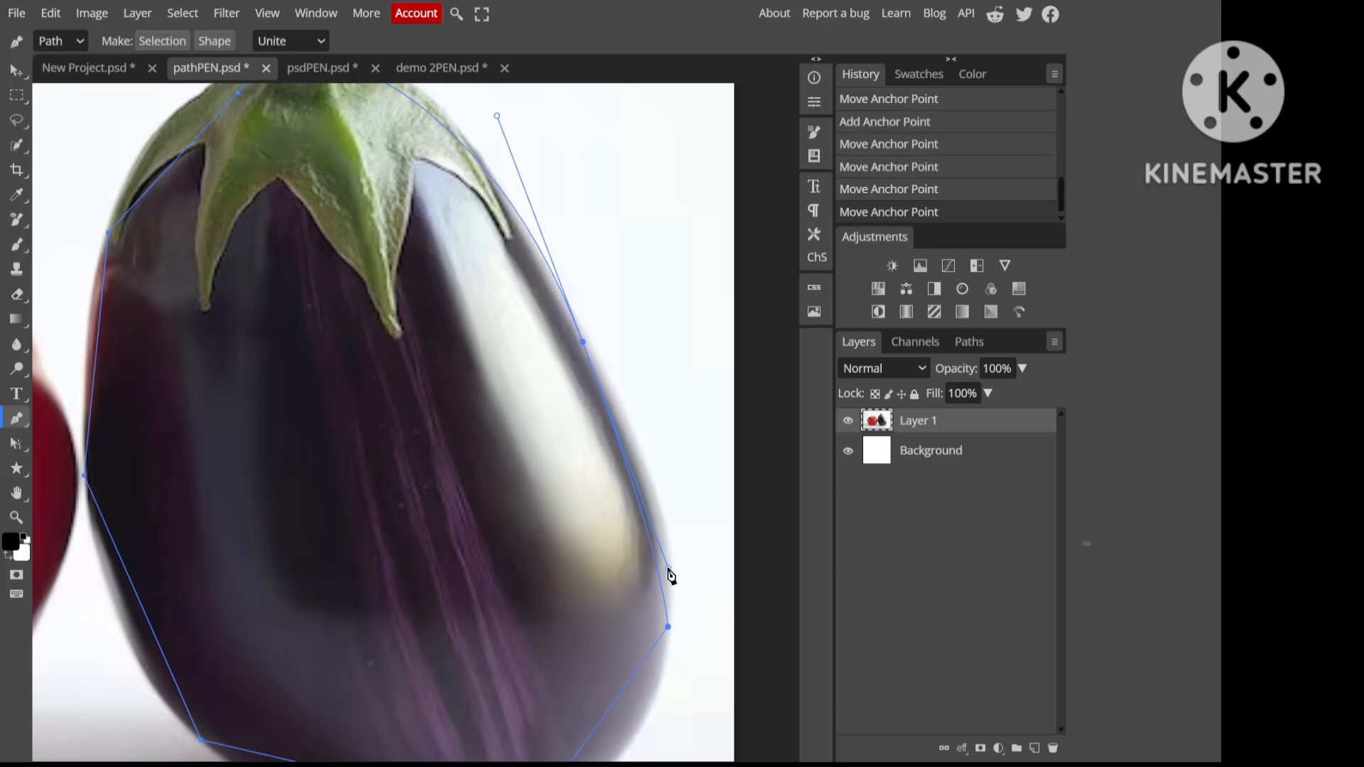
Step: Refine the curve handles along the eggplant's right shoulder so the path segment follows the green cap's outer edge
key("h")
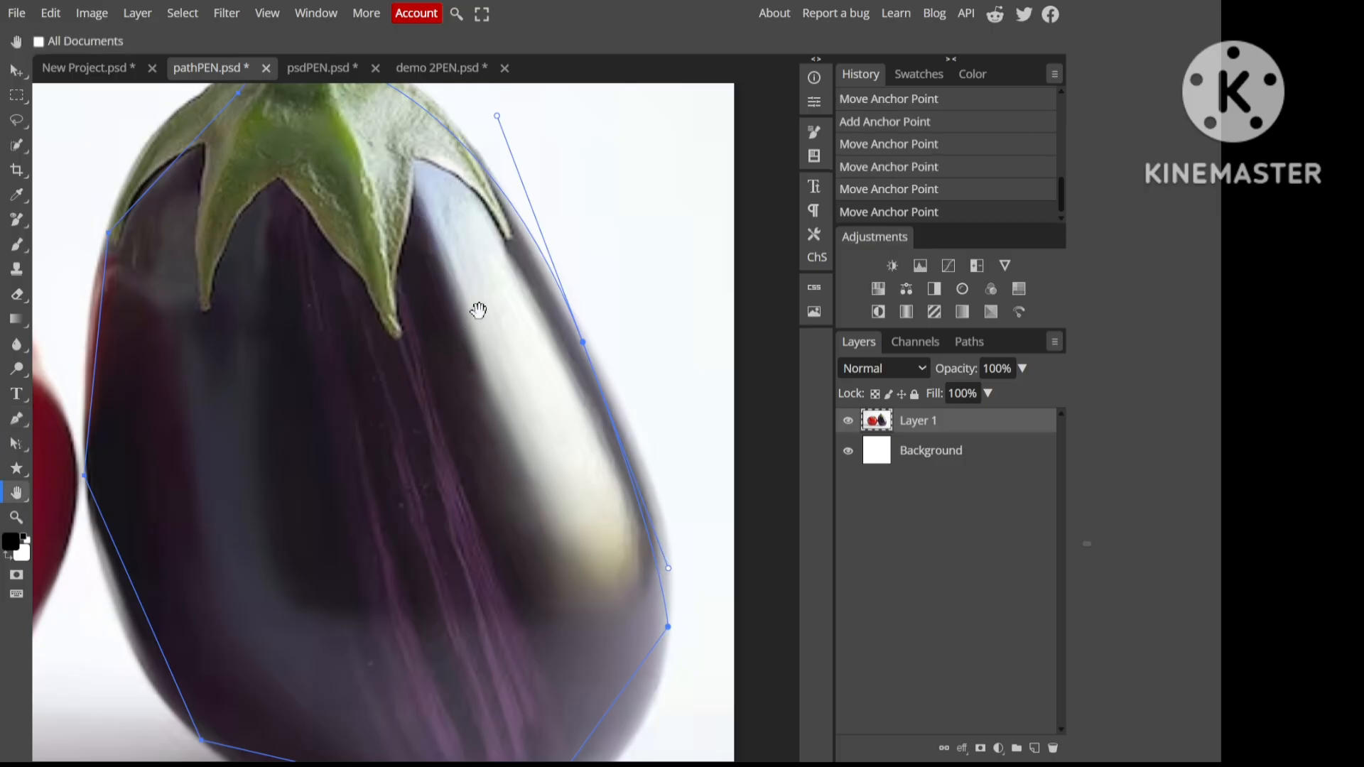
left_click_drag(478, 308, 505, 502)
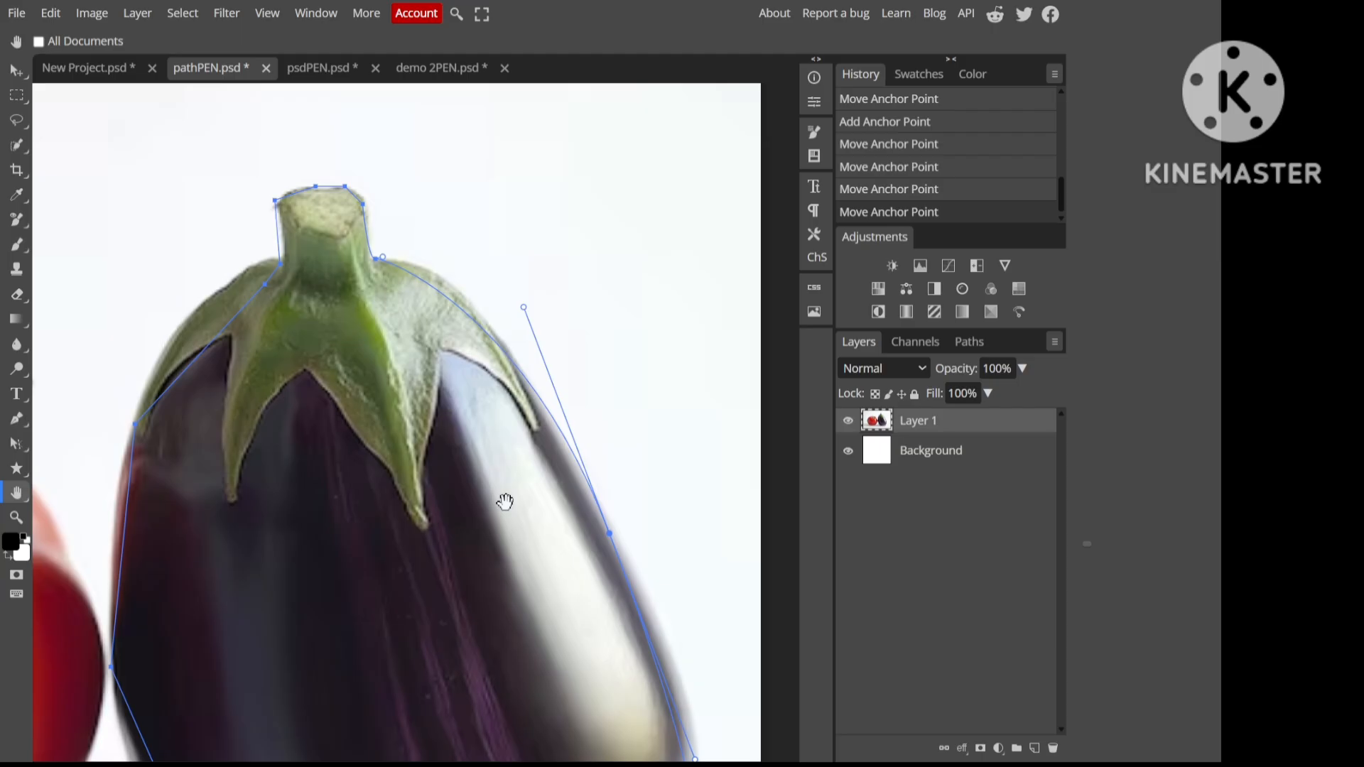
key("p")
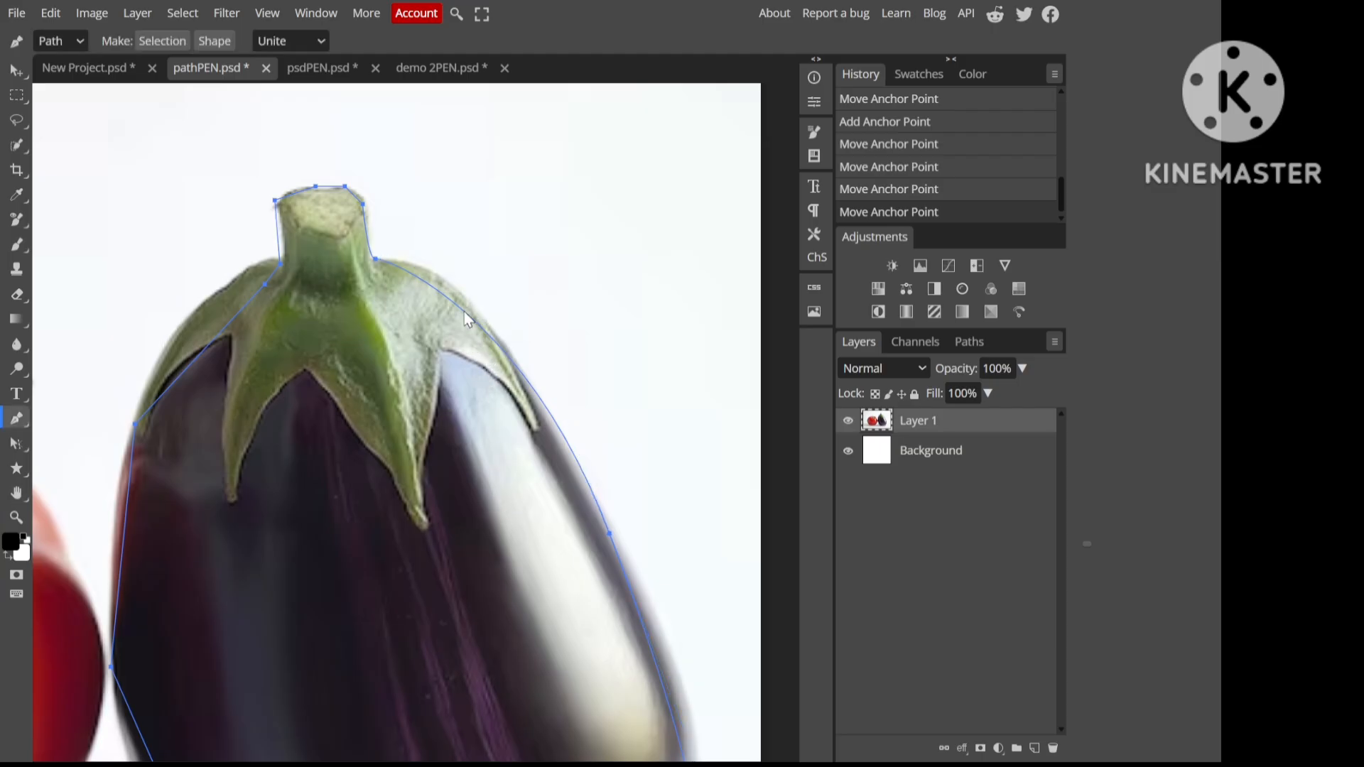
left_click_drag(463, 311, 483, 307)
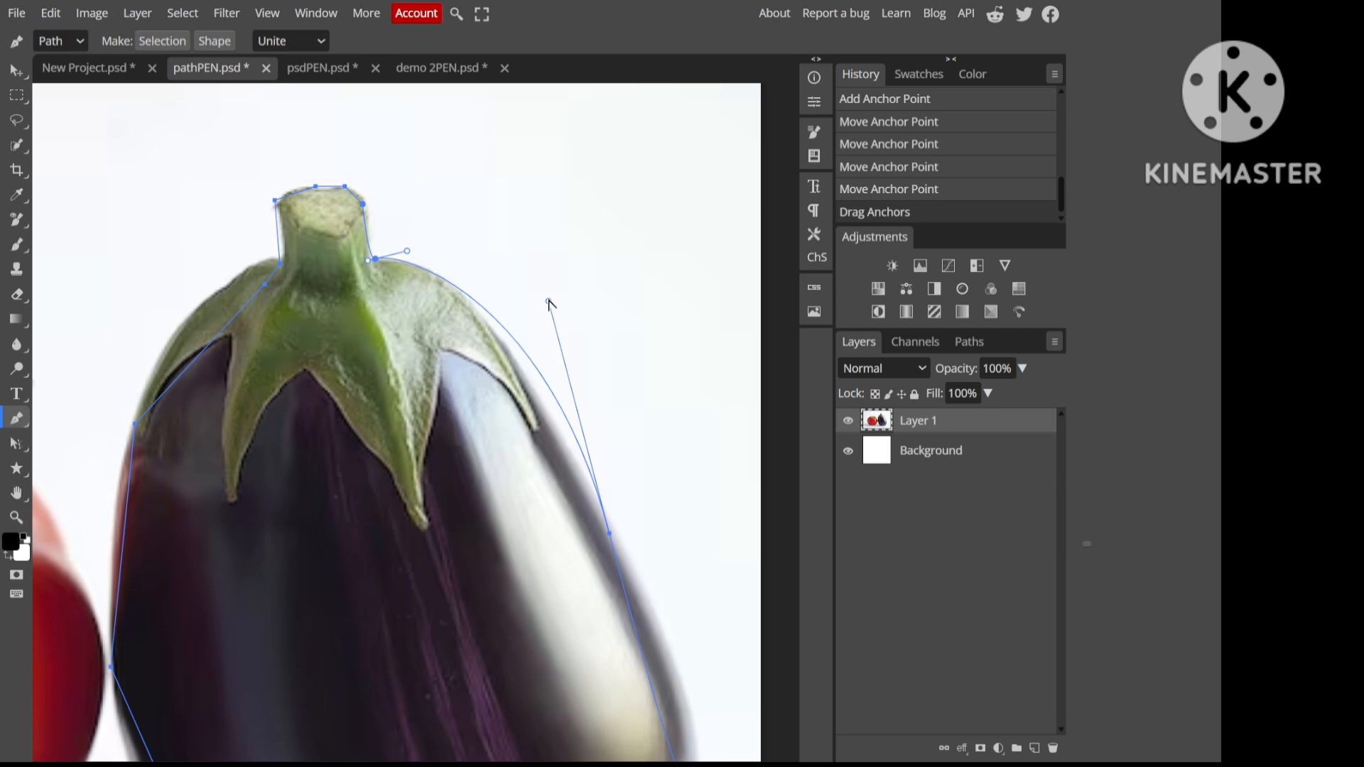
left_click_drag(548, 302, 523, 317)
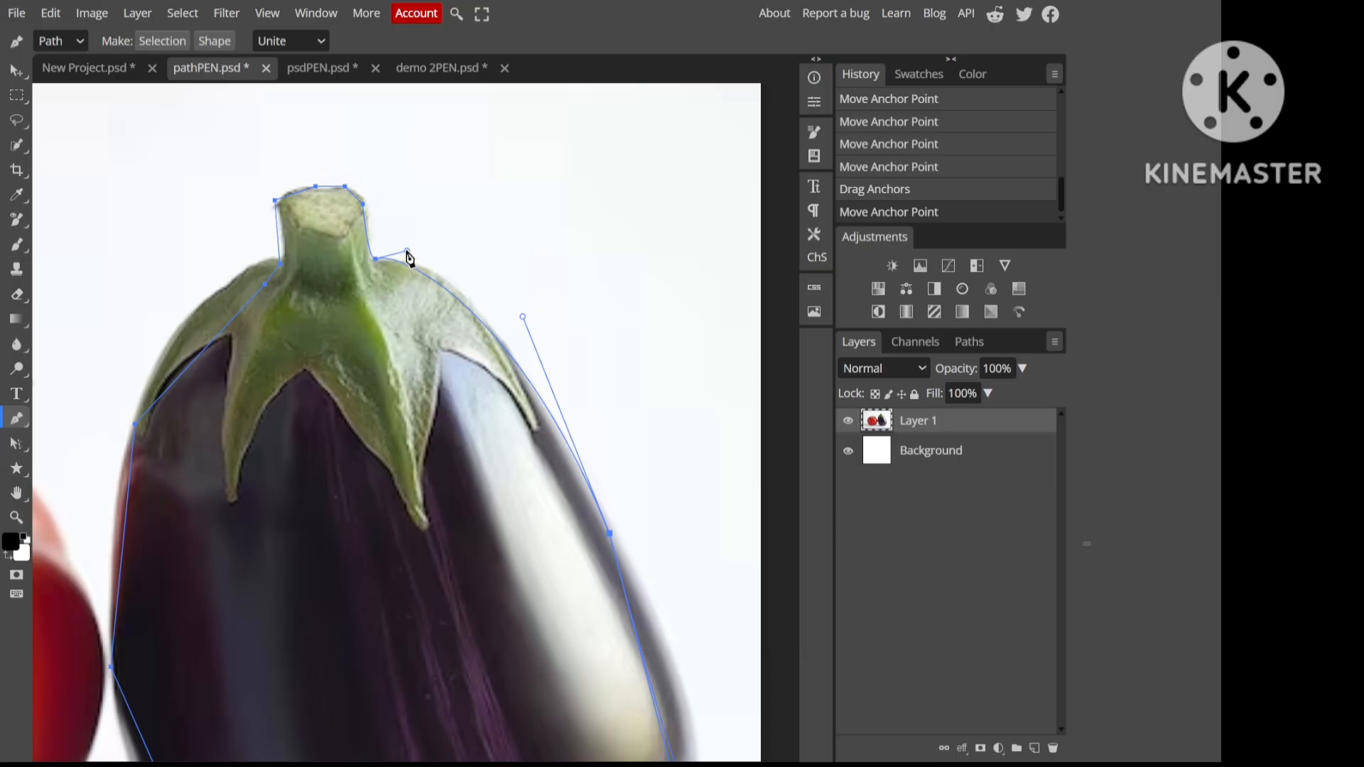
left_click_drag(407, 251, 425, 250)
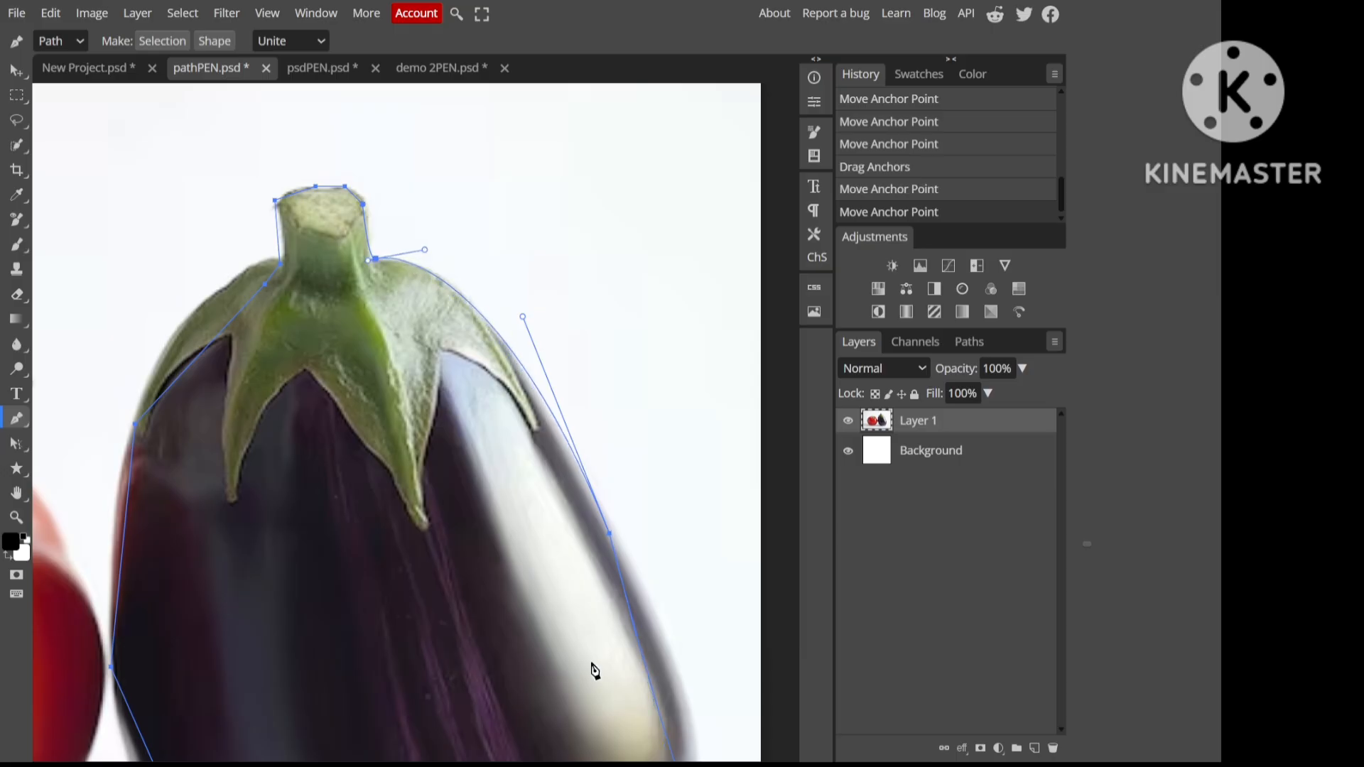
Step: Curve the path around the eggplant's lower right side and adjust the neighbouring handles to fit its edge
key("h")
left_click_drag(519, 502, 358, 268)
key("p")
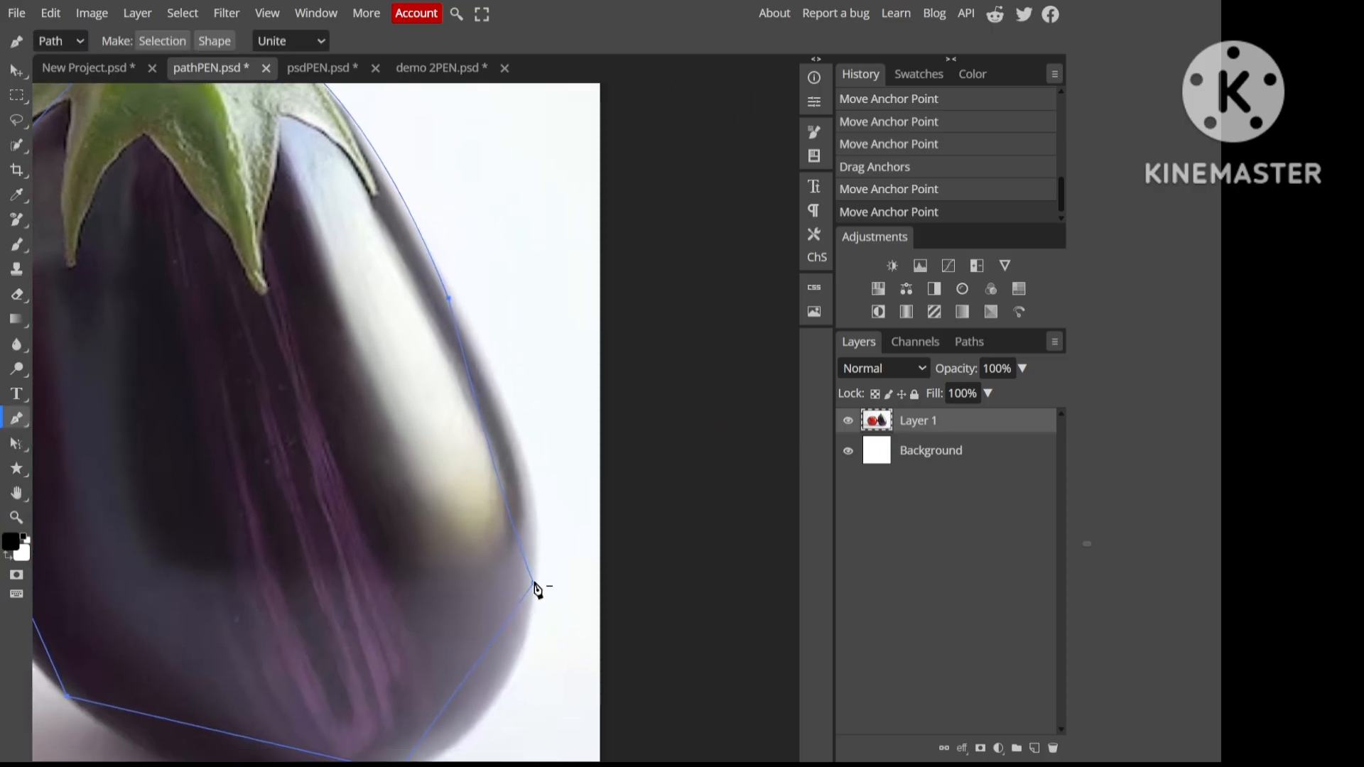
left_click_drag(534, 586, 519, 684)
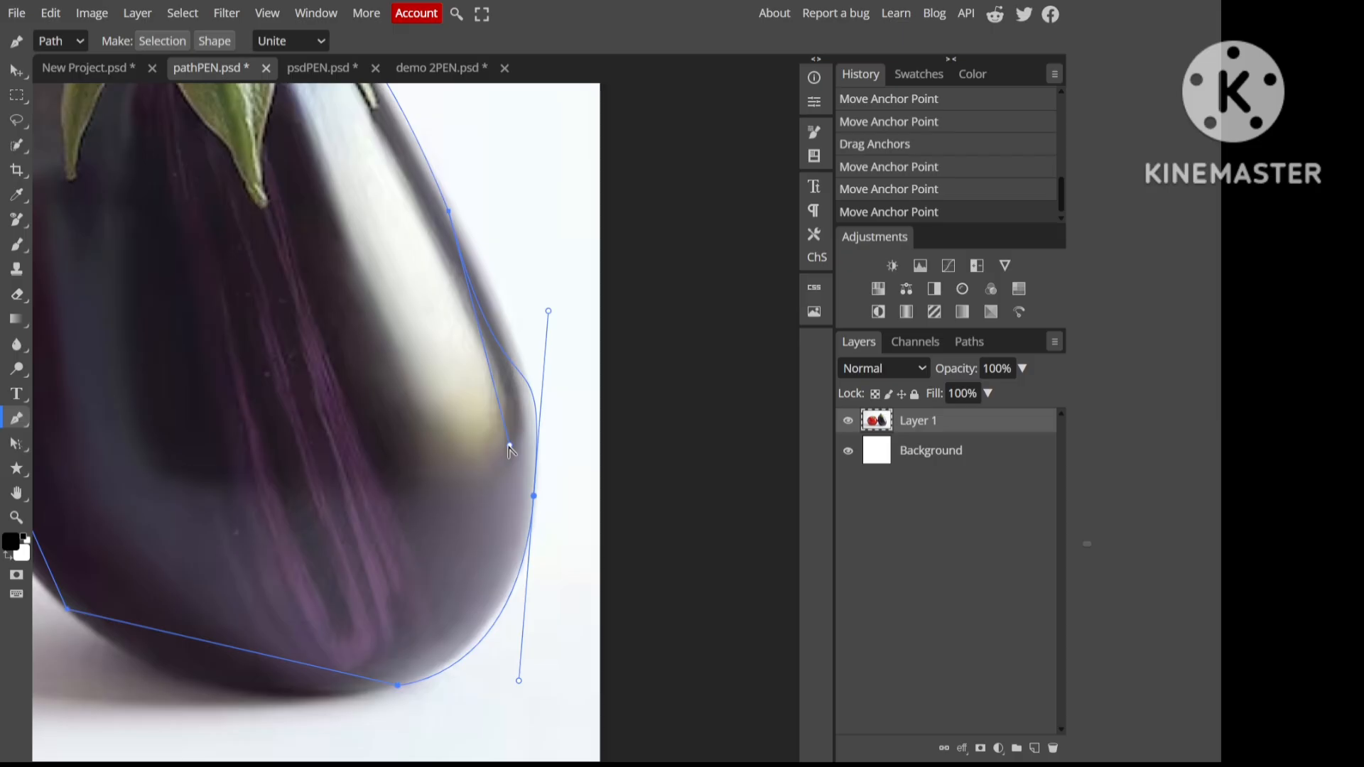
left_click_drag(509, 446, 453, 228)
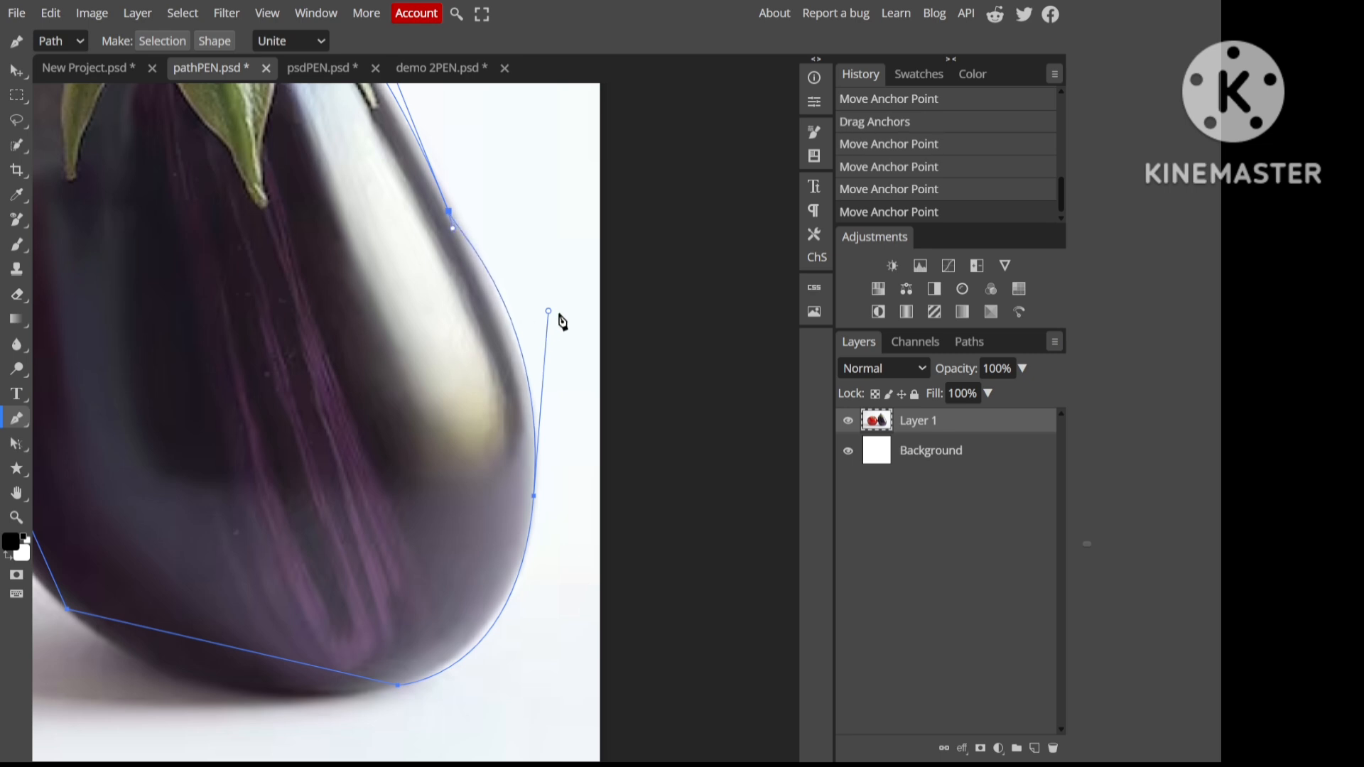
left_click_drag(548, 313, 540, 312)
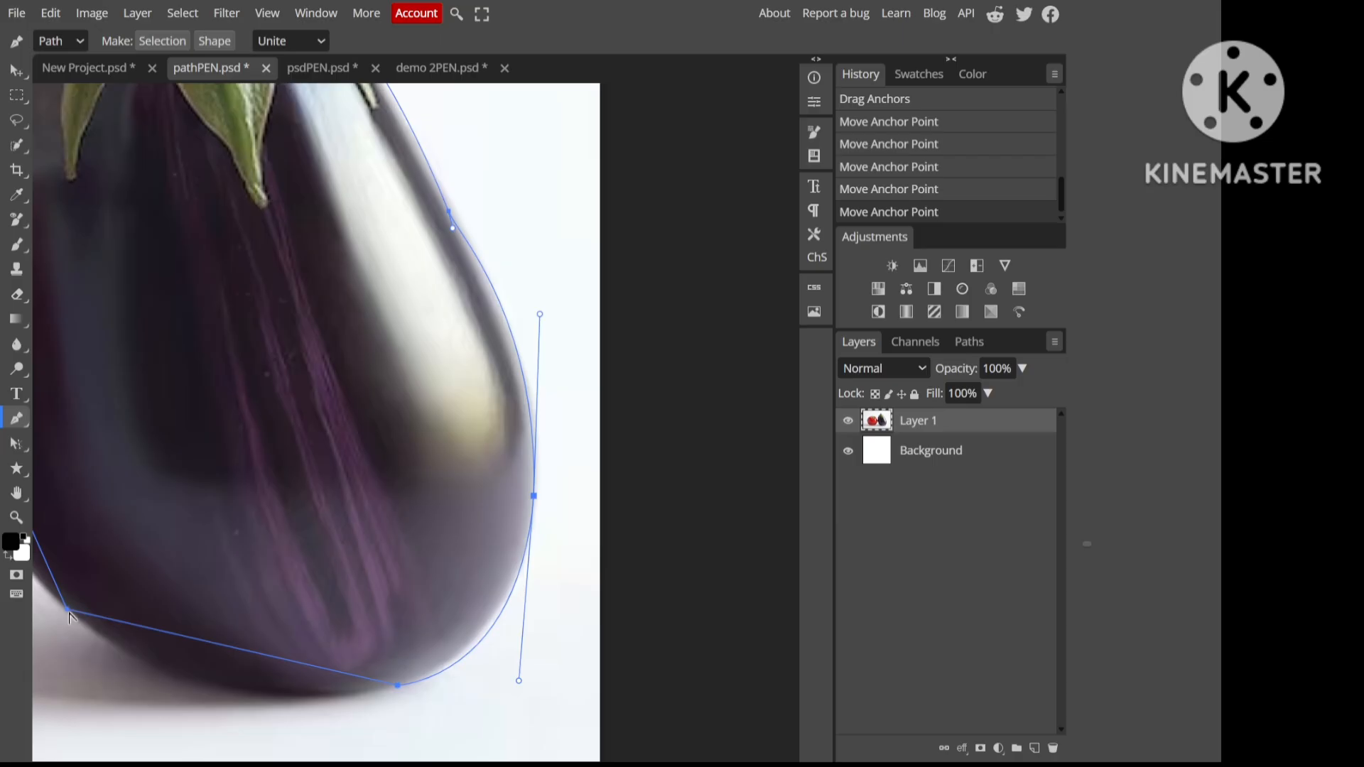
Step: Curve the path along the eggplant's bottom and left side by shaping the handles of the lower-left and upper-left anchors
left_click_drag(70, 617, 102, 475)
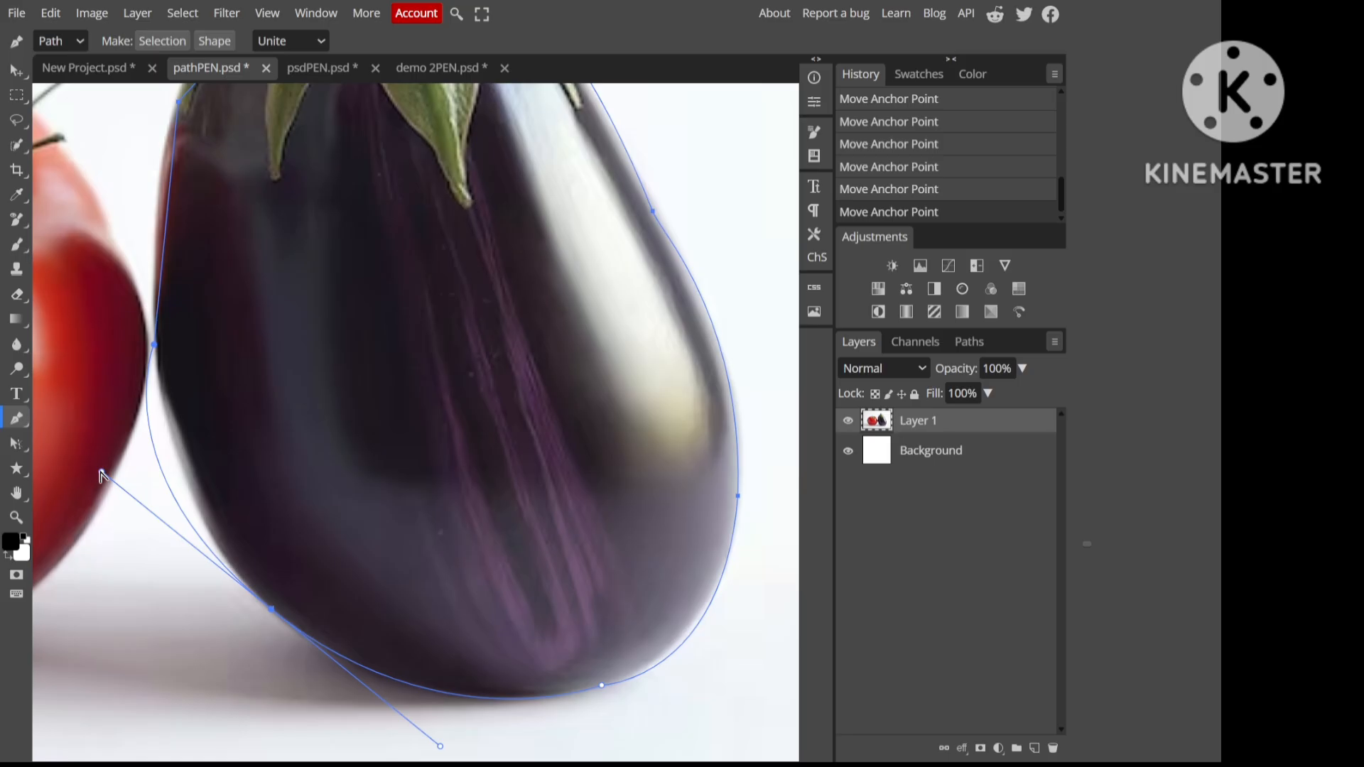
left_click_drag(102, 474, 154, 500)
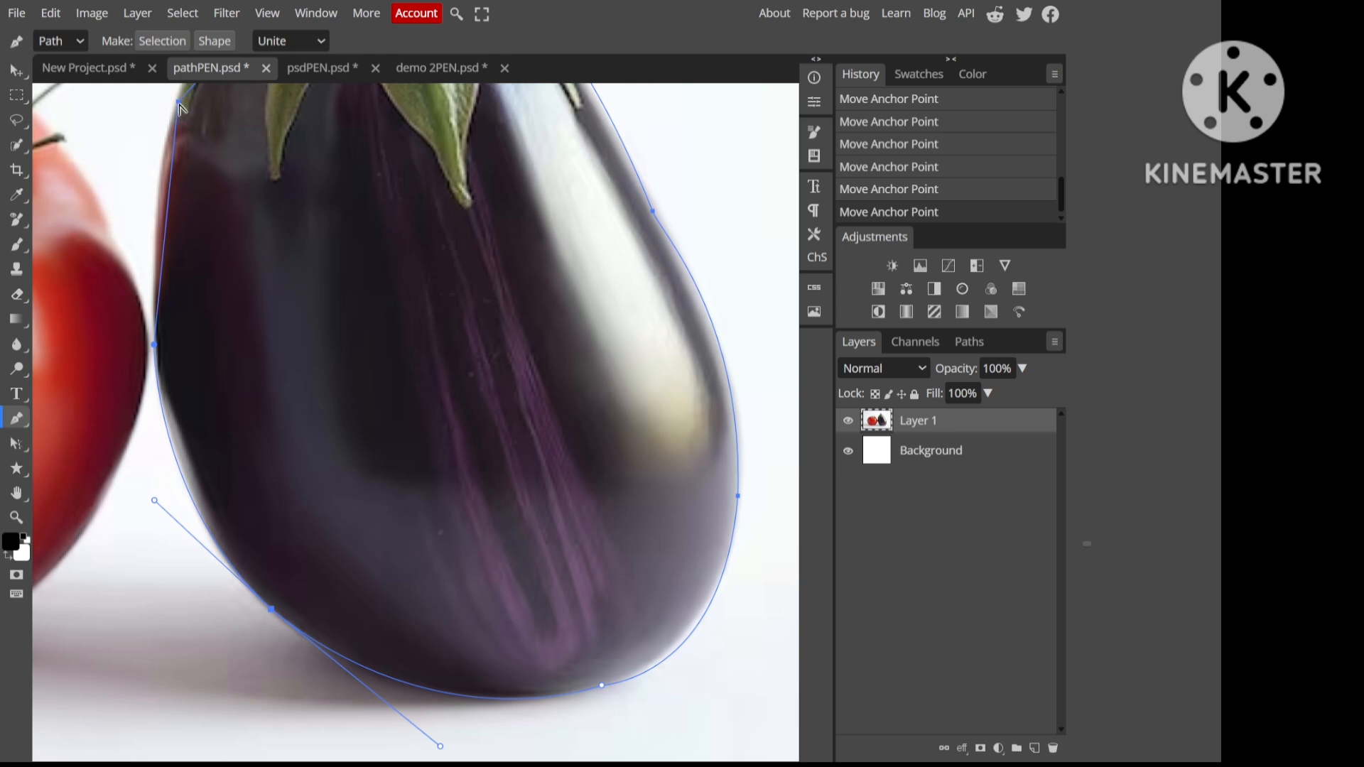
left_click_drag(178, 102, 205, 116)
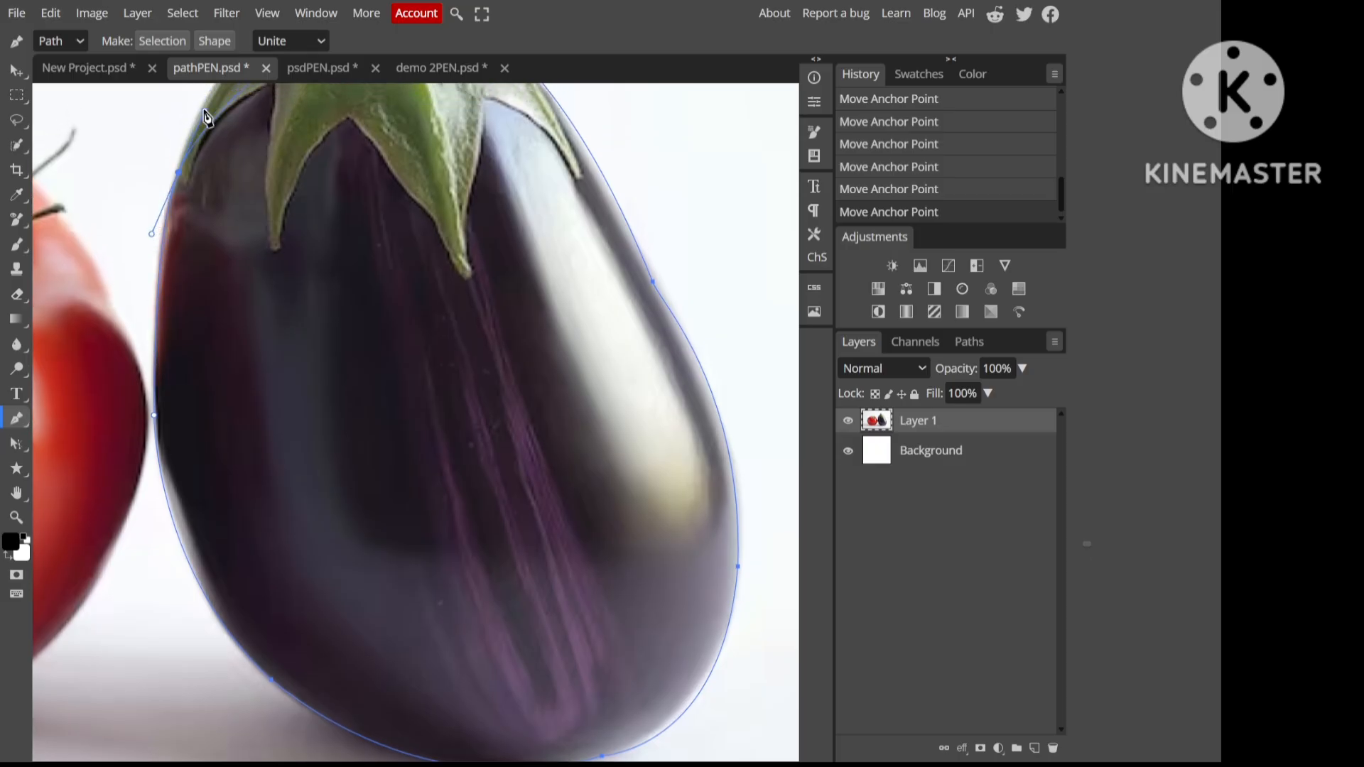
Step: Reposition the anchor beside the stem's left base and bend the left shoulder segment to follow the green cap
key("h")
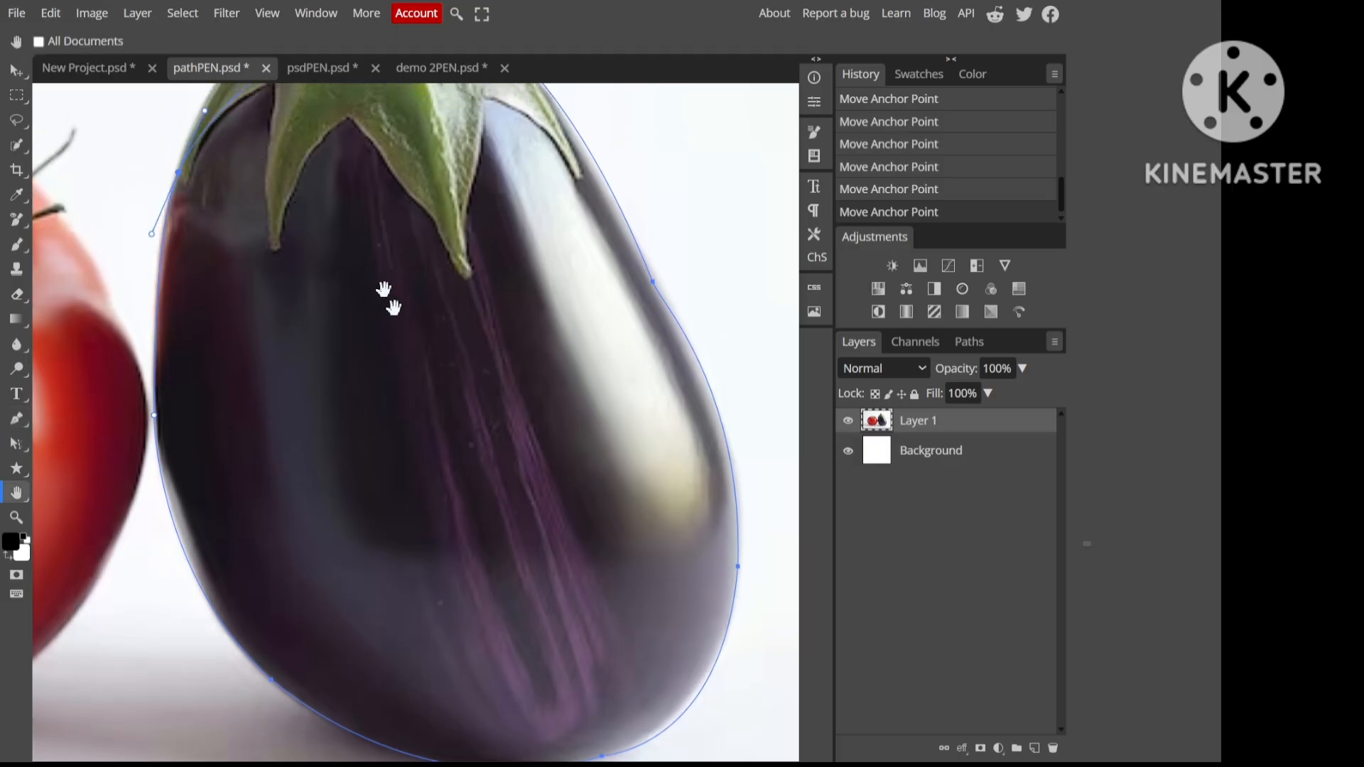
left_click_drag(383, 291, 530, 581)
key("p")
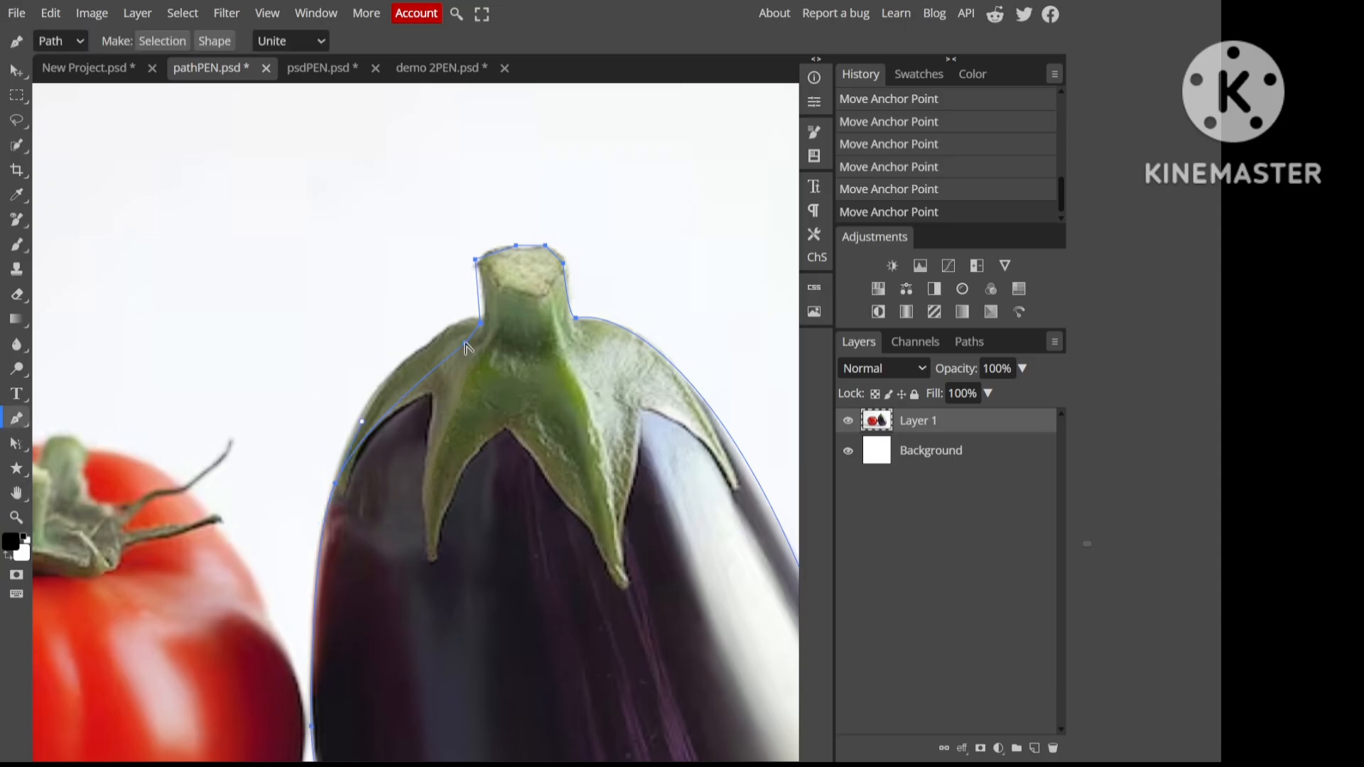
left_click_drag(465, 347, 542, 358)
left_click(482, 325)
left_click_drag(486, 334, 489, 324)
left_click(543, 356)
mouse_move(464, 345)
left_mouse_down()
mouse_move(472, 268)
mouse_move(466, 339)
mouse_move(463, 319)
left_mouse_up()
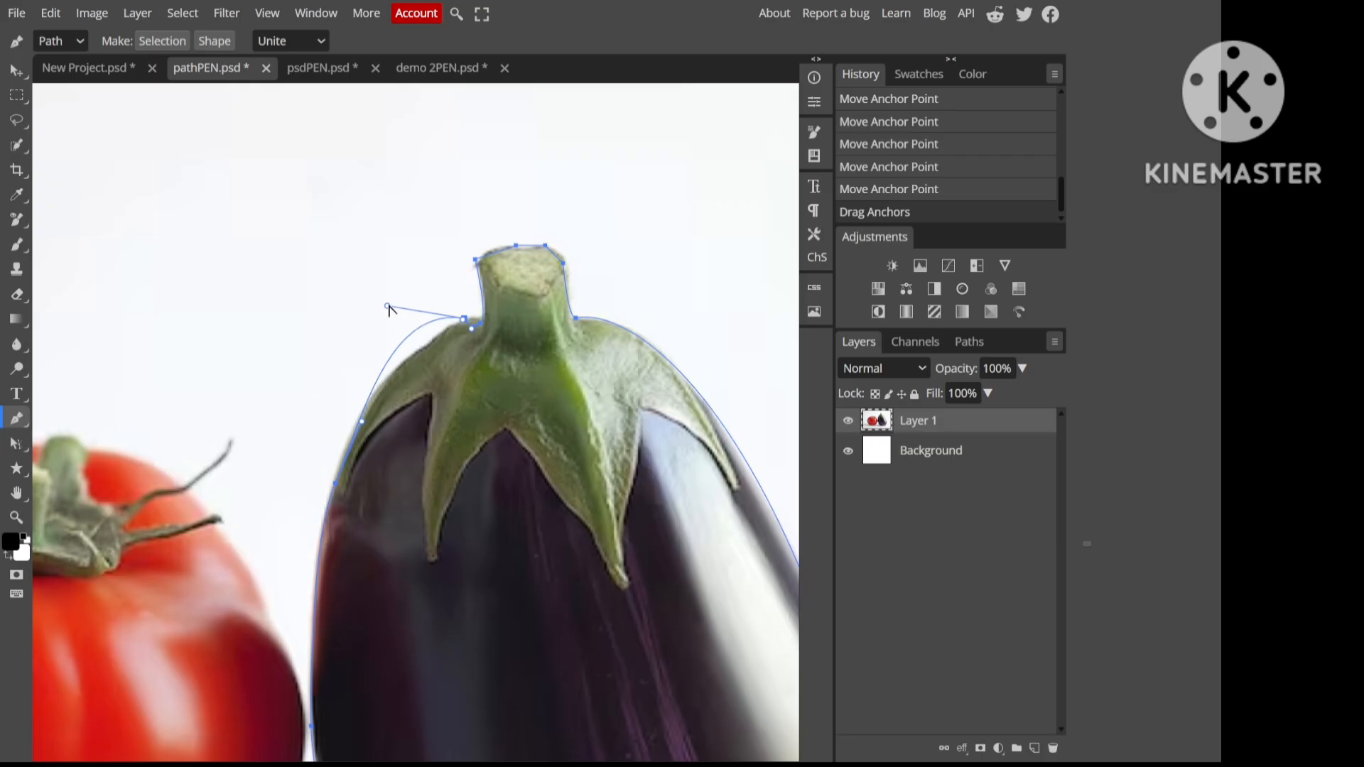
left_click_drag(388, 307, 392, 354)
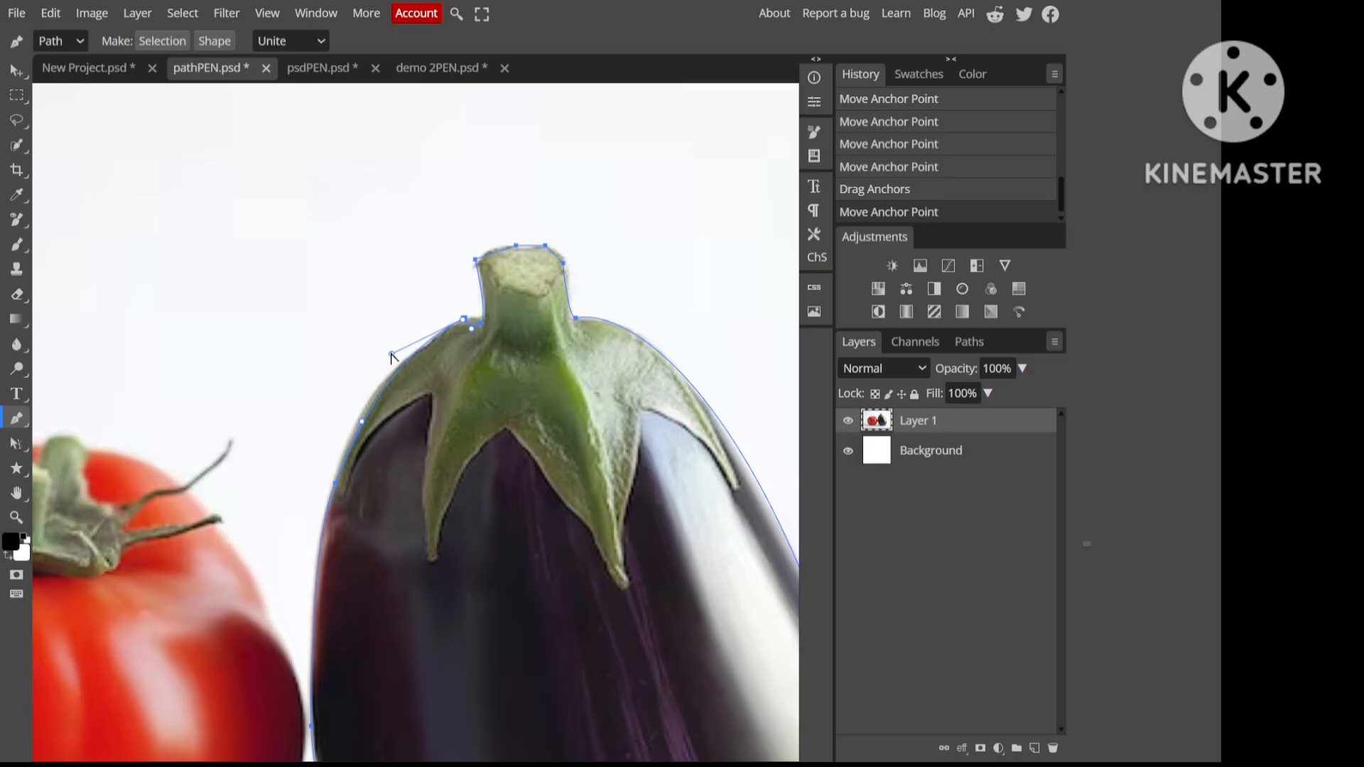
Step: Undo the stray anchor on the left shoulder and adjust the anchors at the stem's left base and top edge
left_click(359, 426)
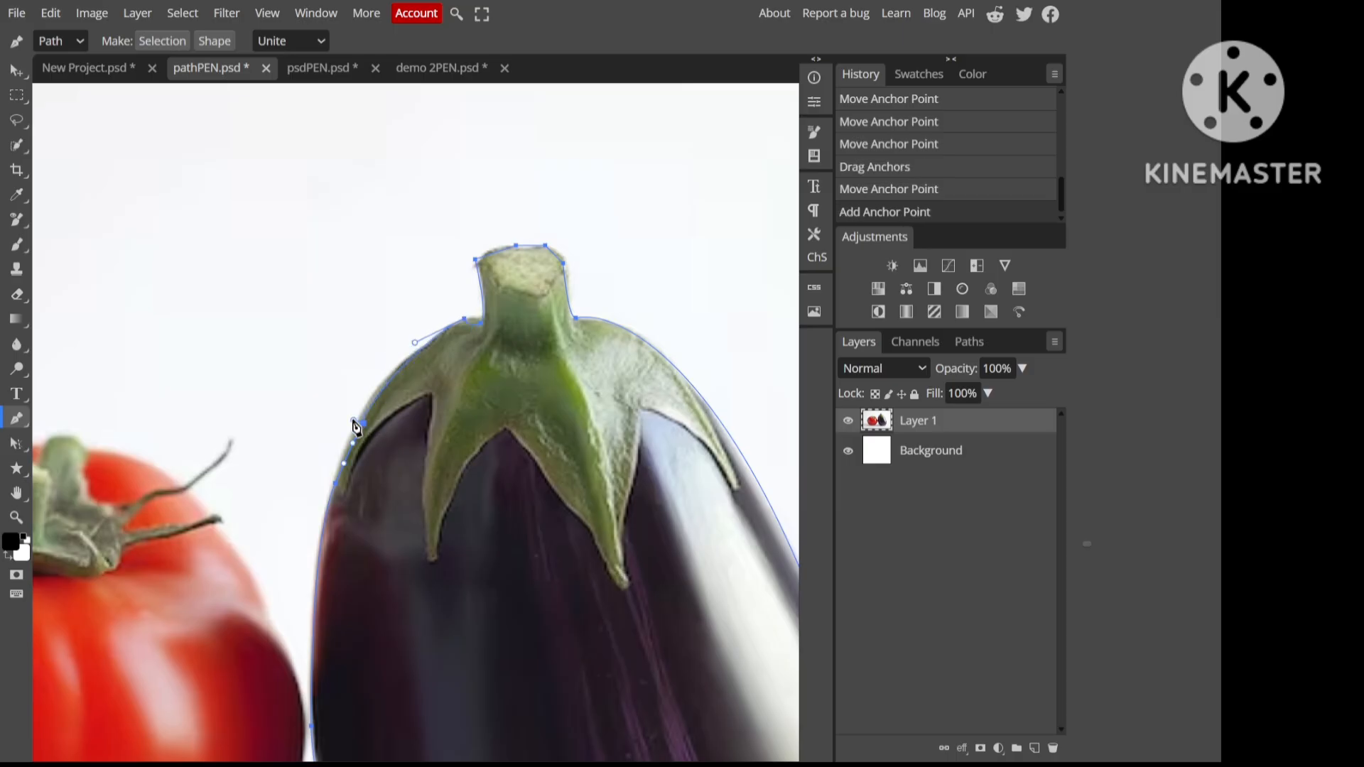
key("ctrl+z")
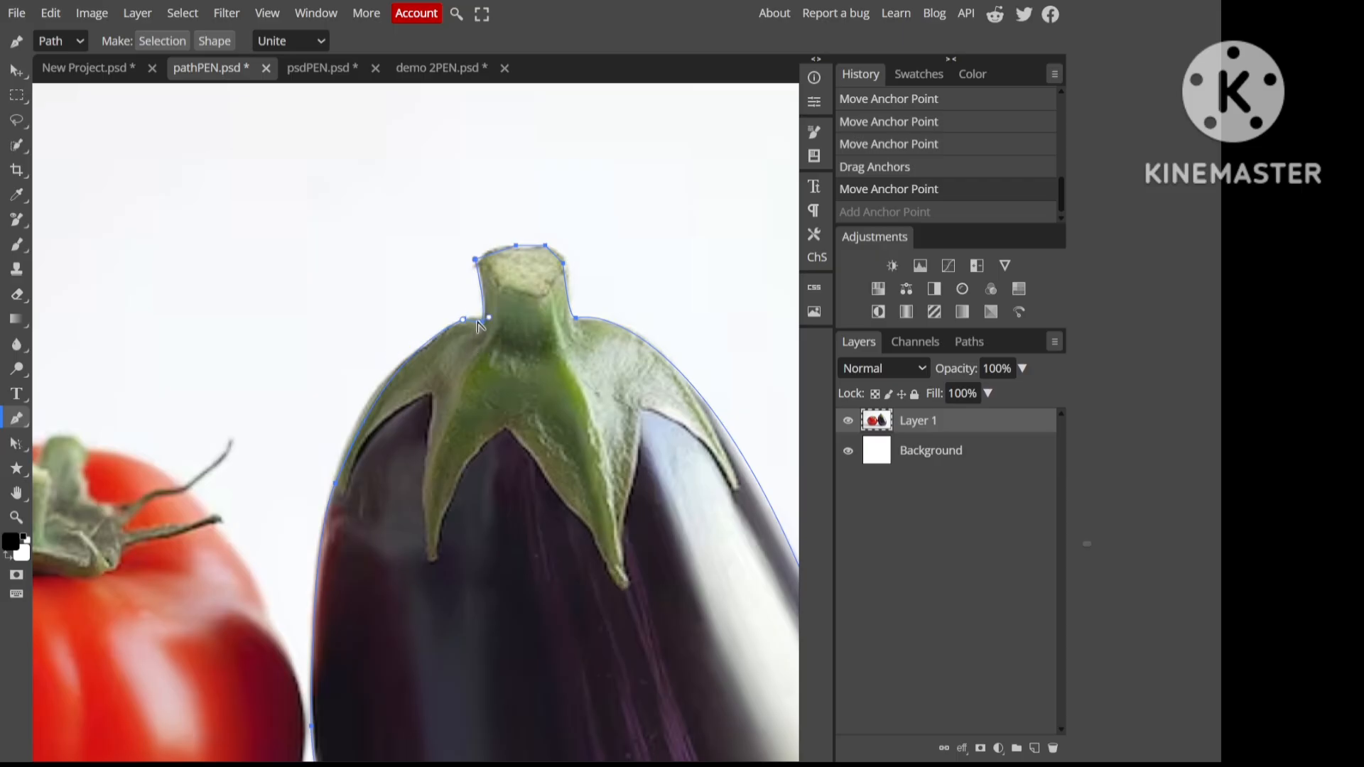
left_click(481, 321)
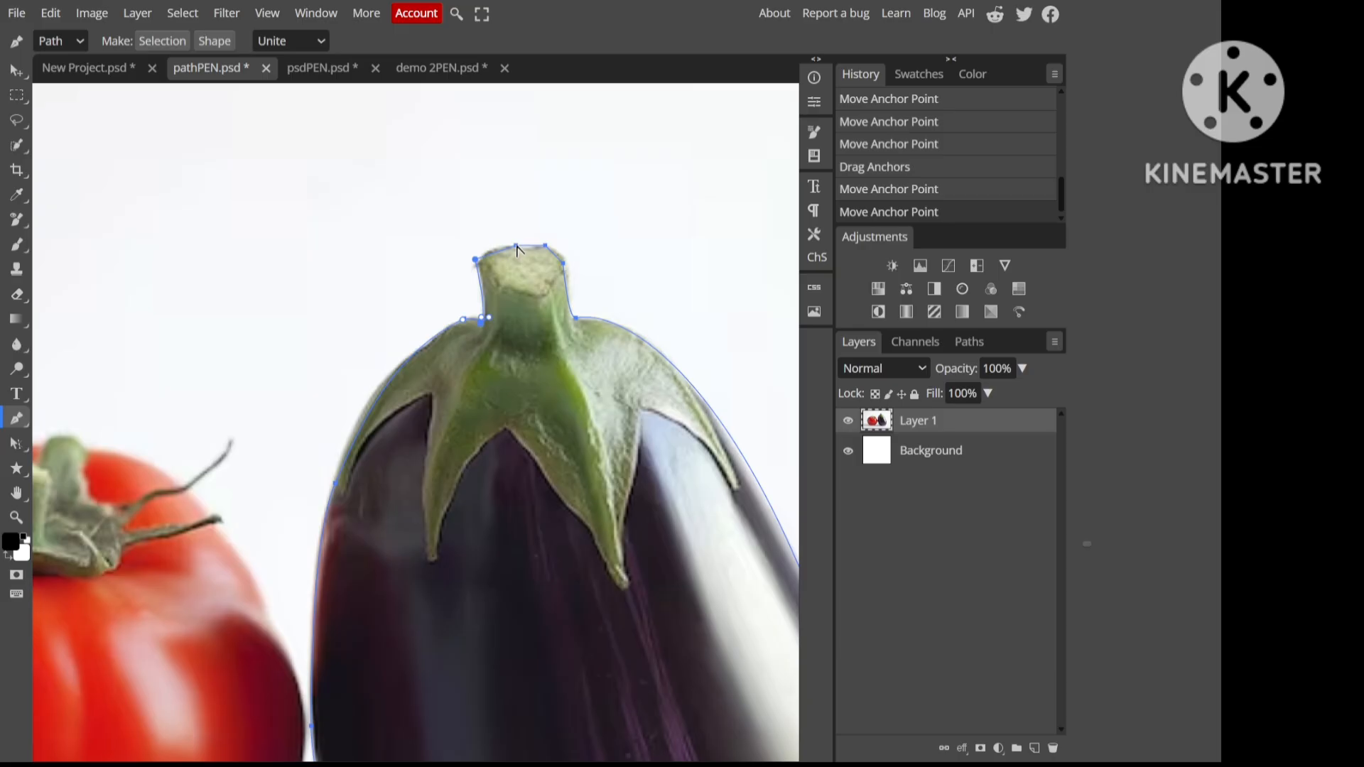
left_click_drag(518, 249, 527, 253)
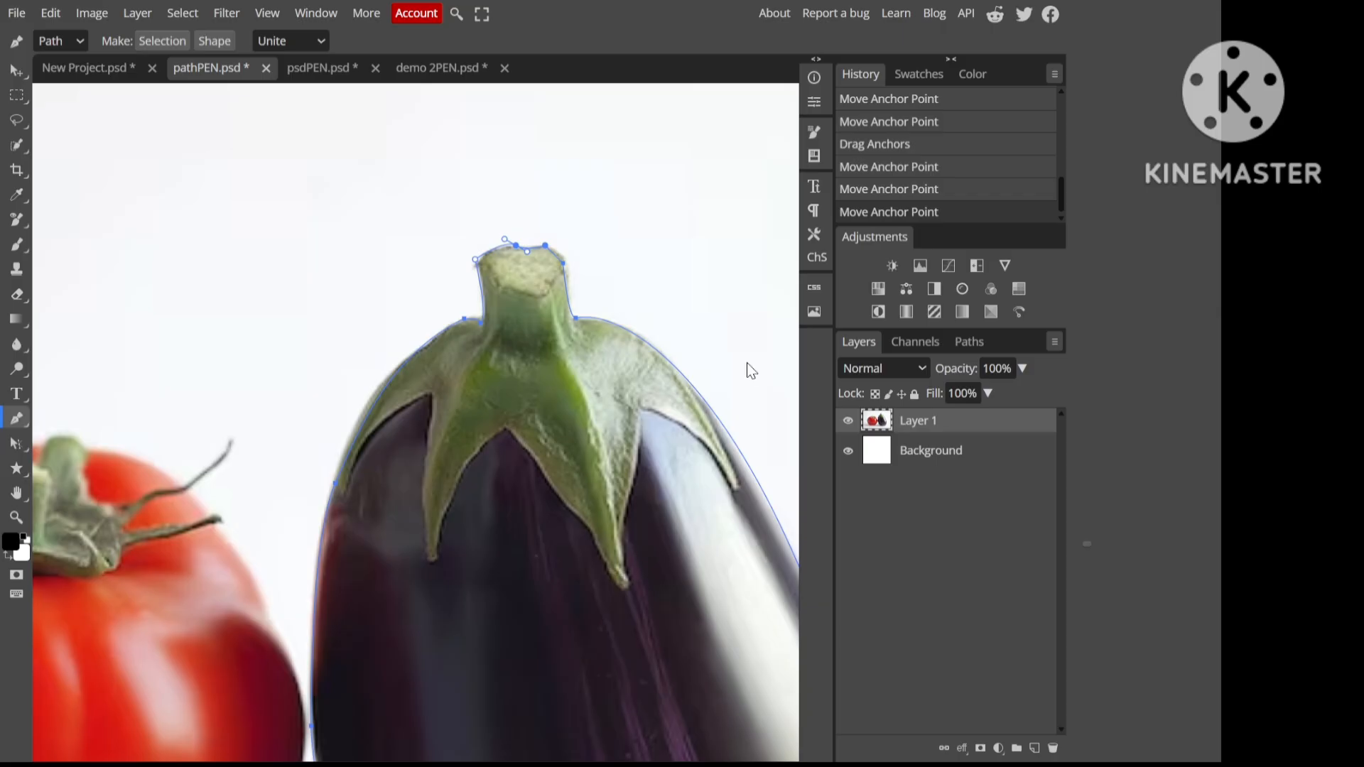
Step: Rename the eggplant's work path as sub, then deselect and reselect it to check its outline
key("ctrl+minus")
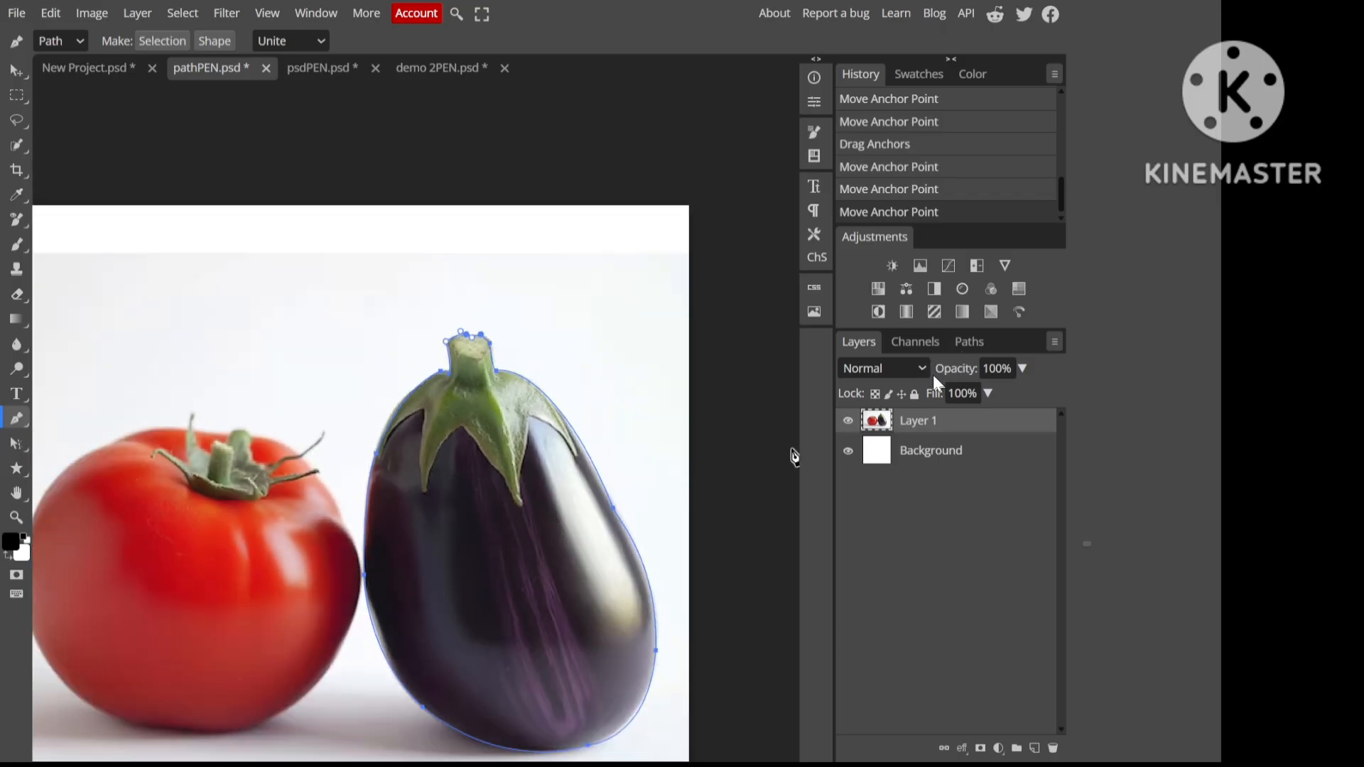
left_click(976, 343)
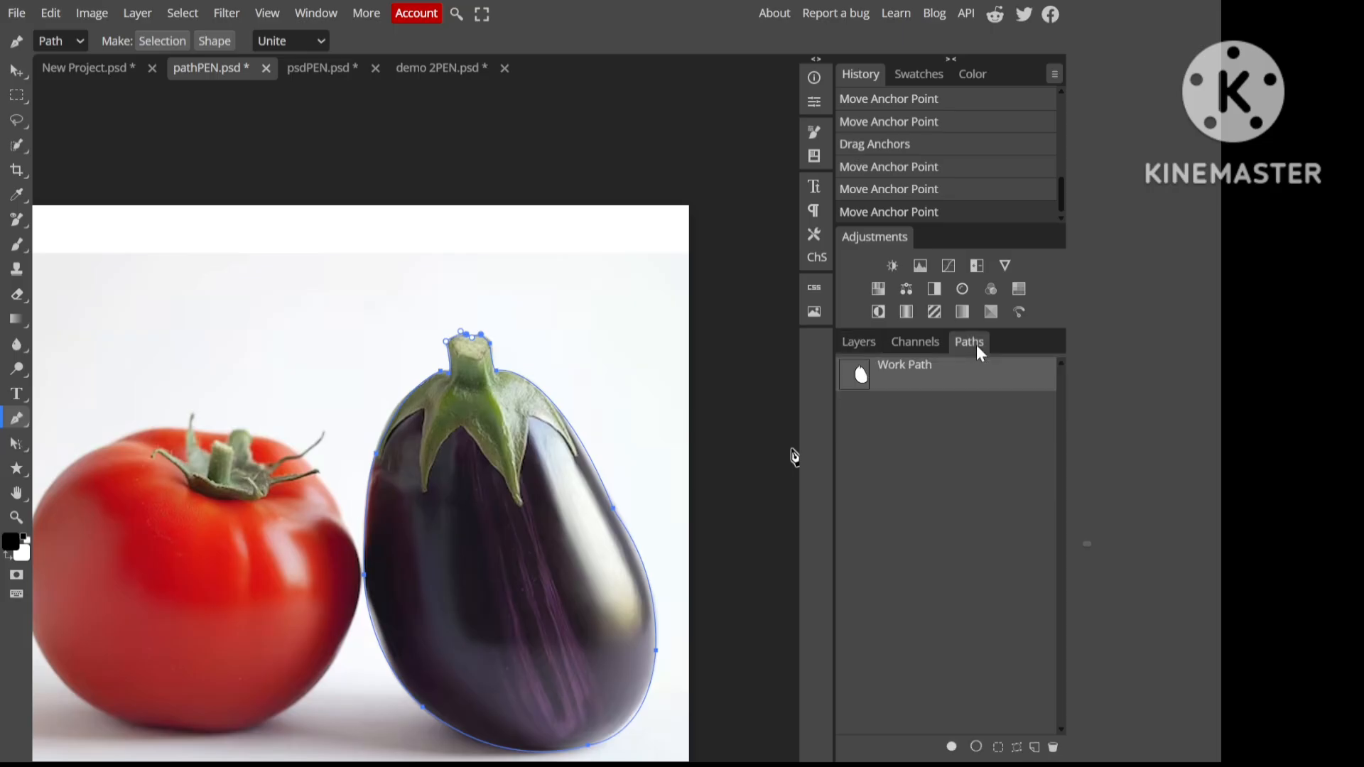
double_click(907, 370)
type("sub")
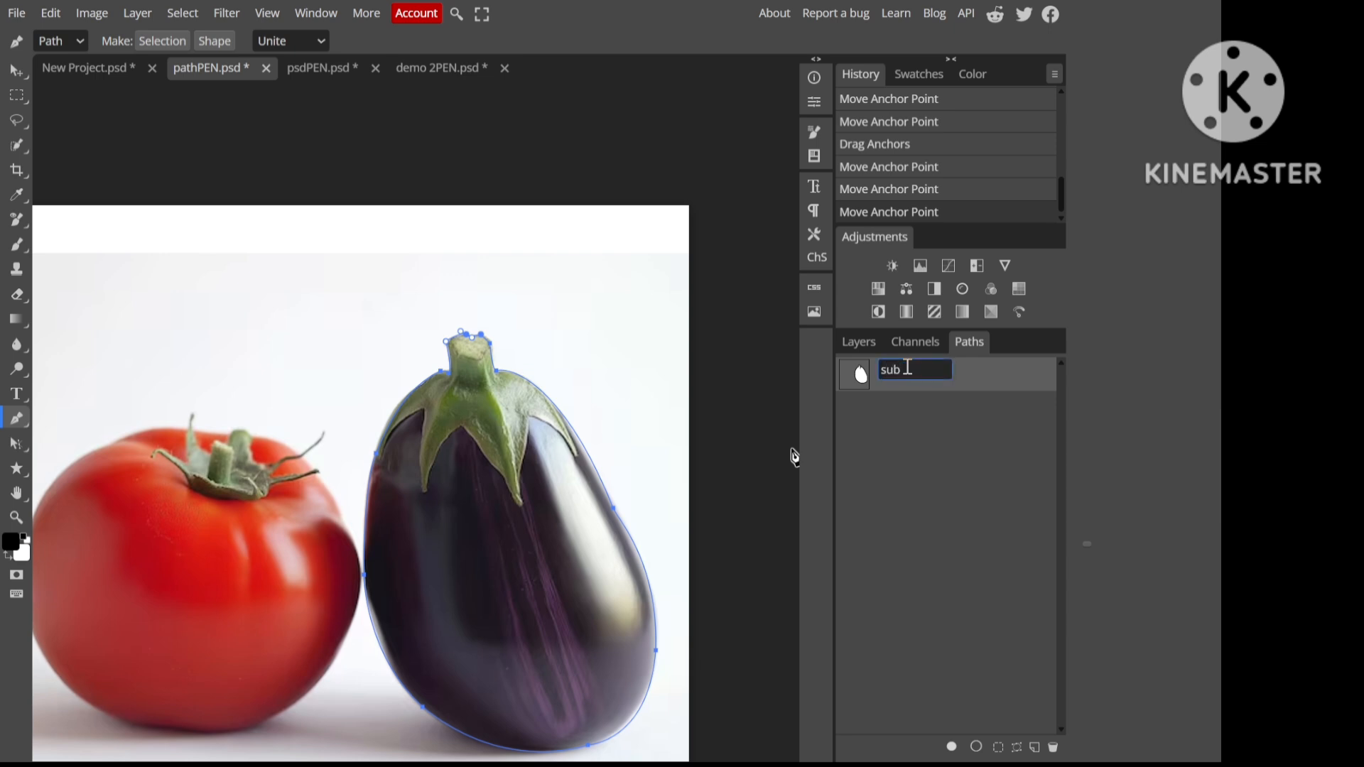
key("Return")
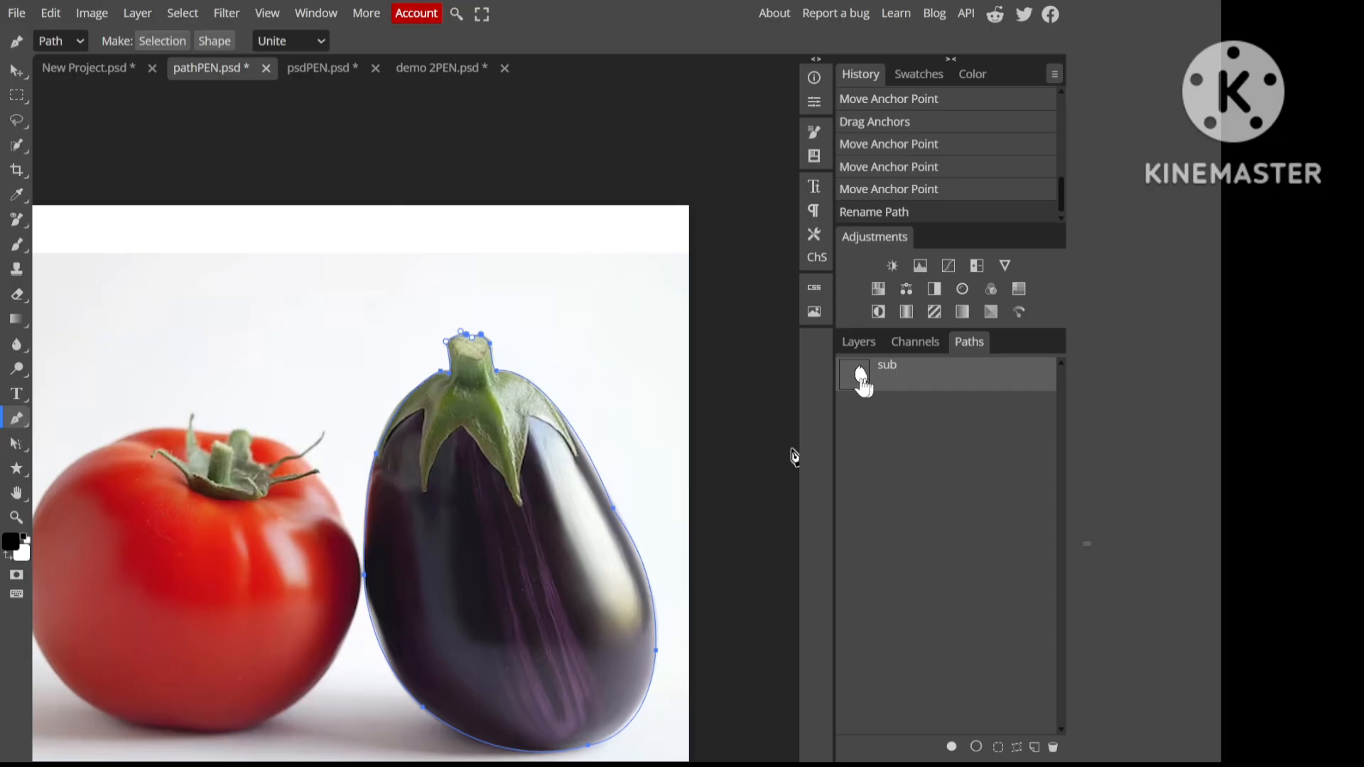
left_click(902, 523)
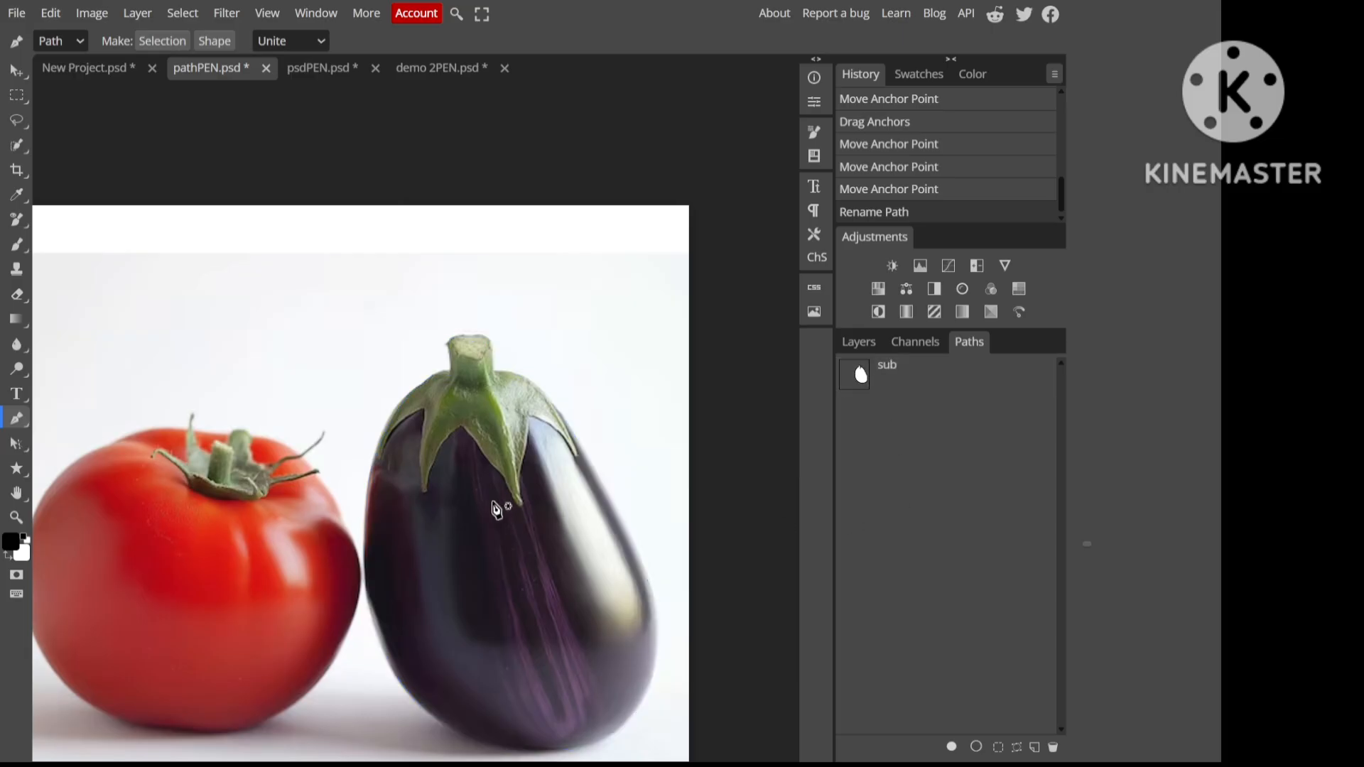
left_click(885, 373)
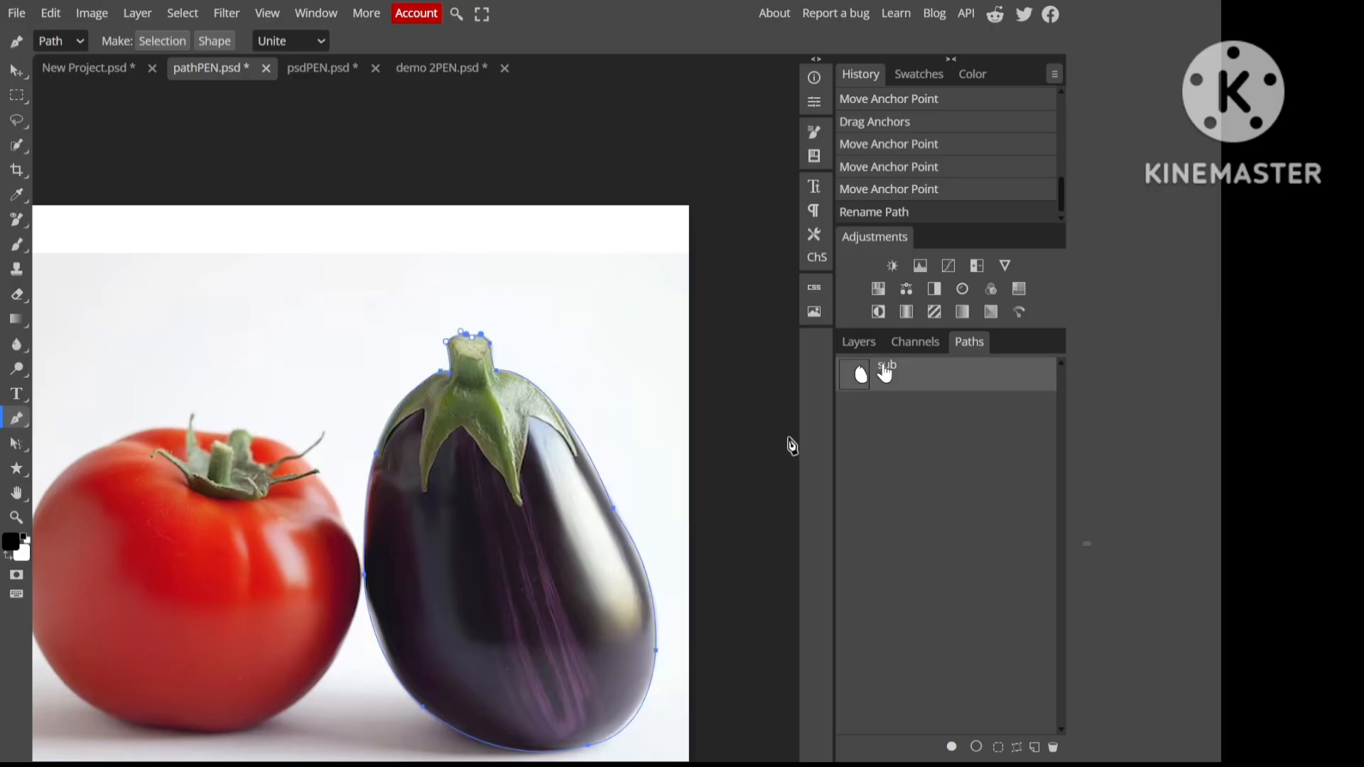
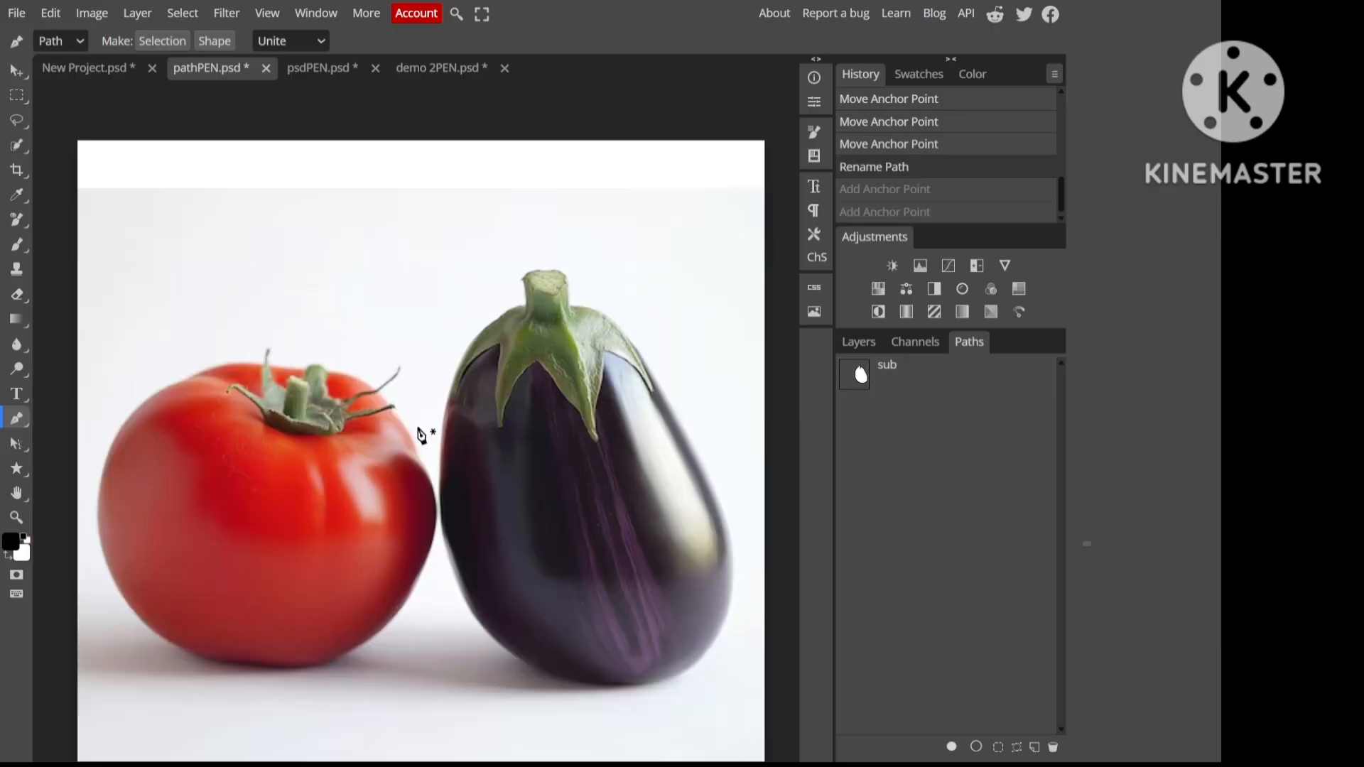
Step: Start a separate path on the tomato's upper-right edge, placing straight-segment anchors down the right side, along the bottom and up to the left side
left_click(398, 422)
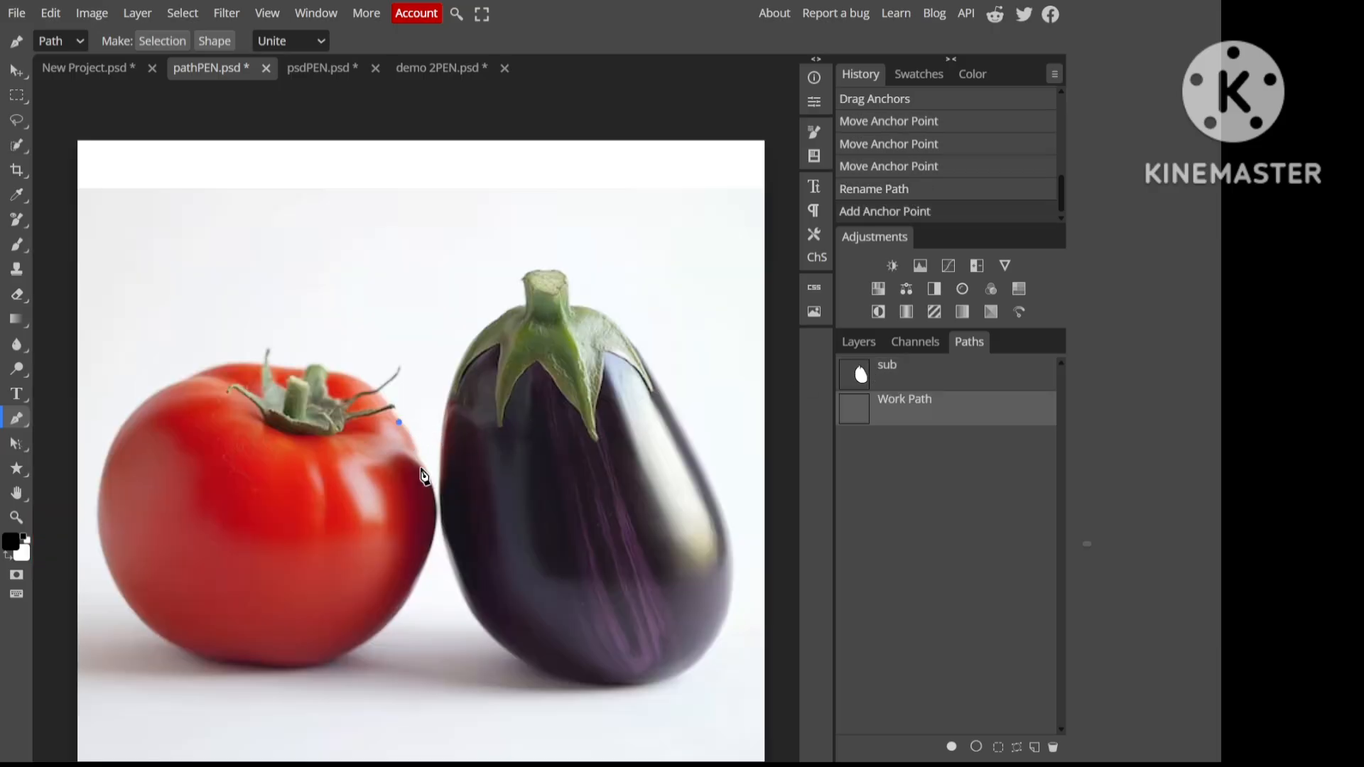
left_click(421, 574)
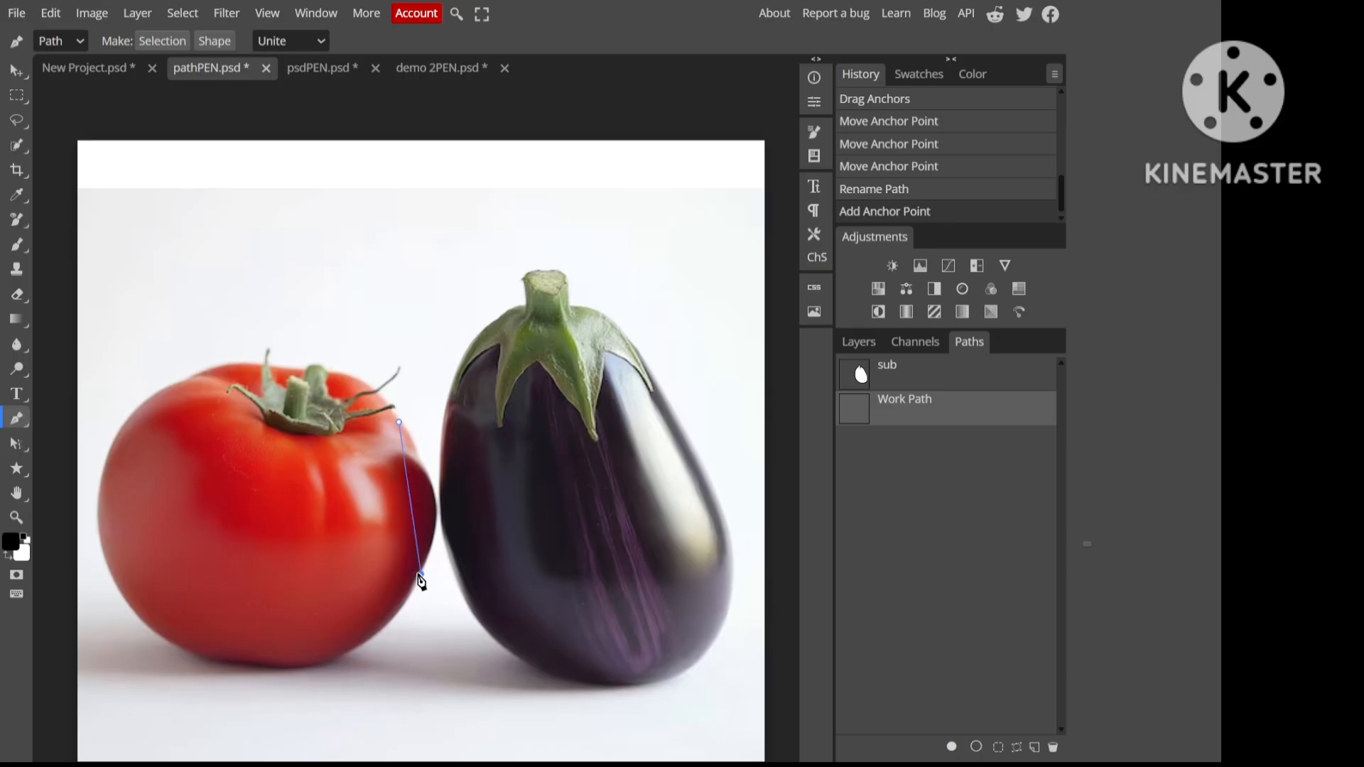
left_click(312, 668)
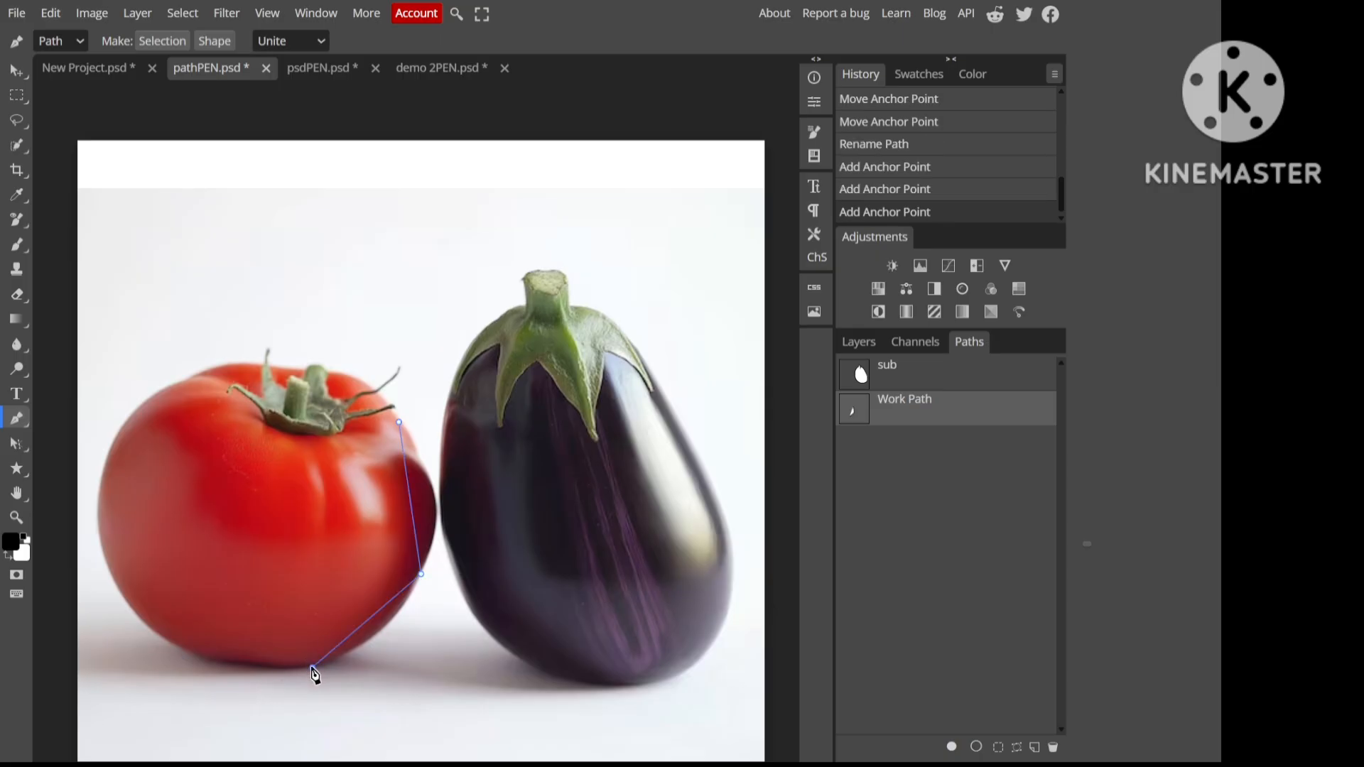
left_click(186, 647)
left_click_drag(103, 552, 64, 445)
key("ctrl+z")
left_click(100, 544)
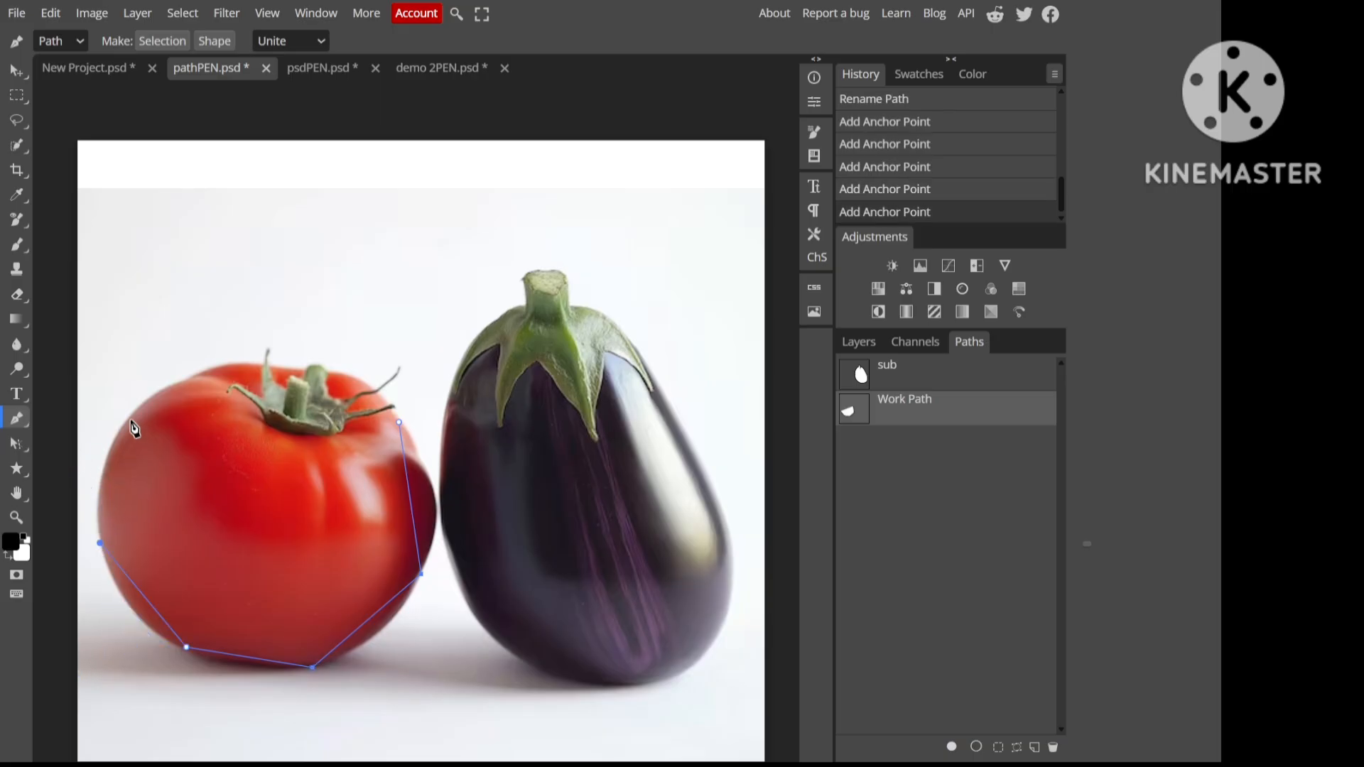
Step: Continue the tomato path with anchors up the left shoulder and across the top edge, and close it at the starting anchor
left_click(133, 418)
left_click(224, 366)
left_click(259, 368)
left_click(304, 369)
left_click(331, 371)
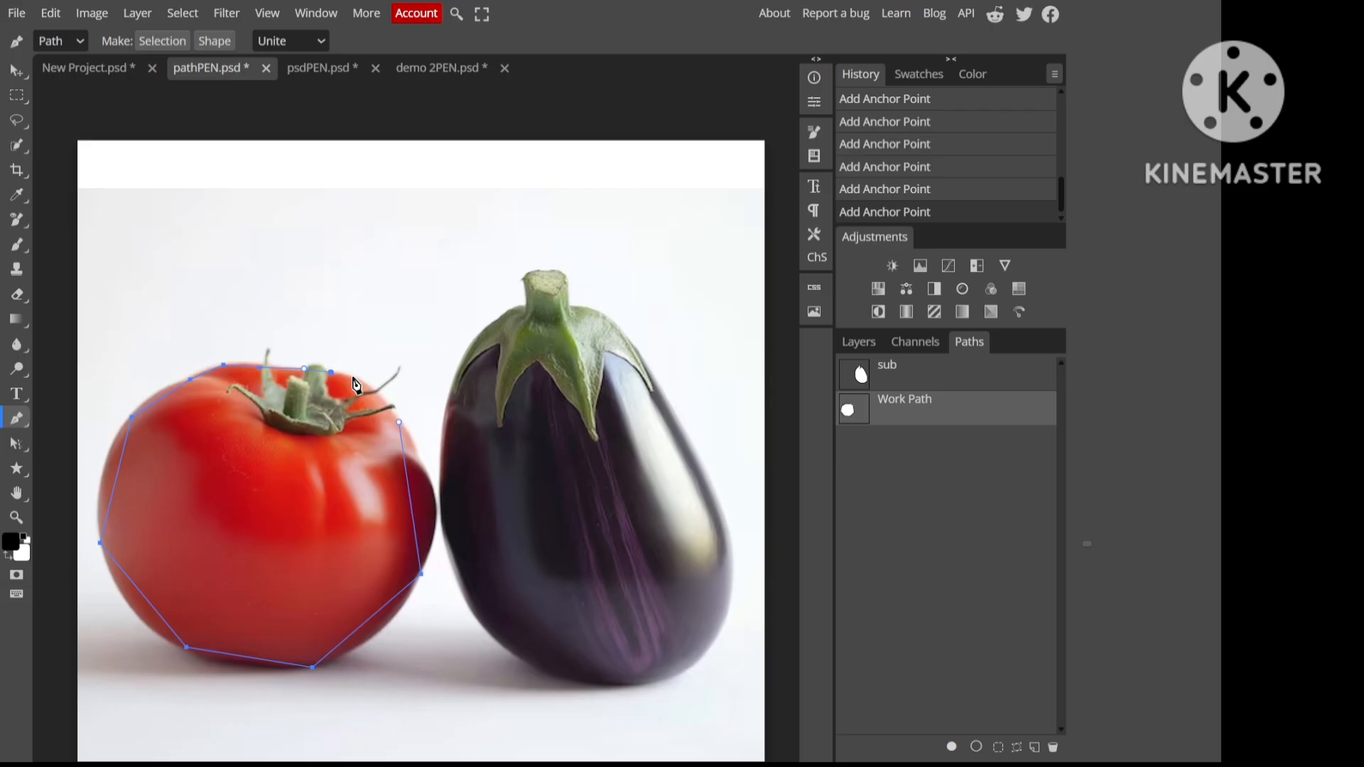
left_click(400, 424)
Step: Curve the tomato path along its right side, bottom and left side by pulling handles from the anchors and adjusting the lower-left one
left_click_drag(422, 573, 378, 653)
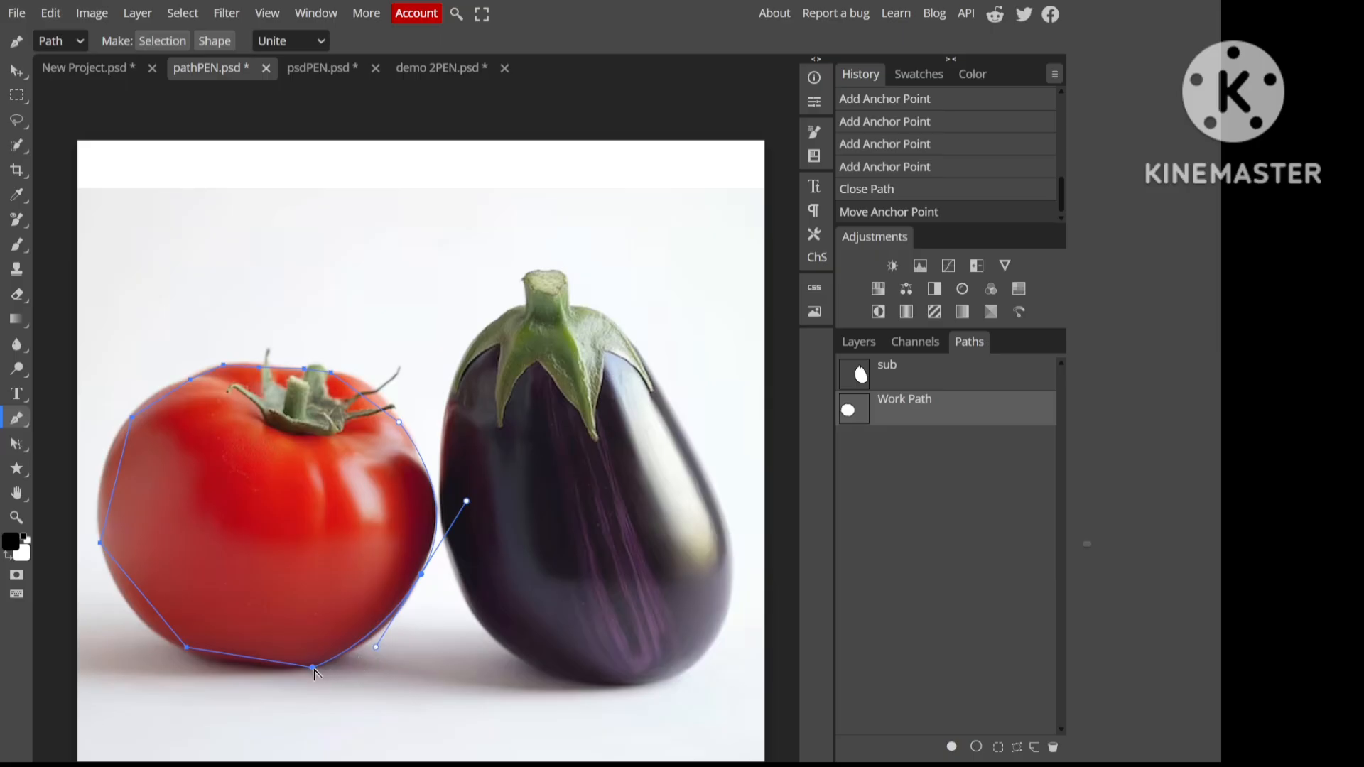
left_click_drag(313, 669, 301, 669)
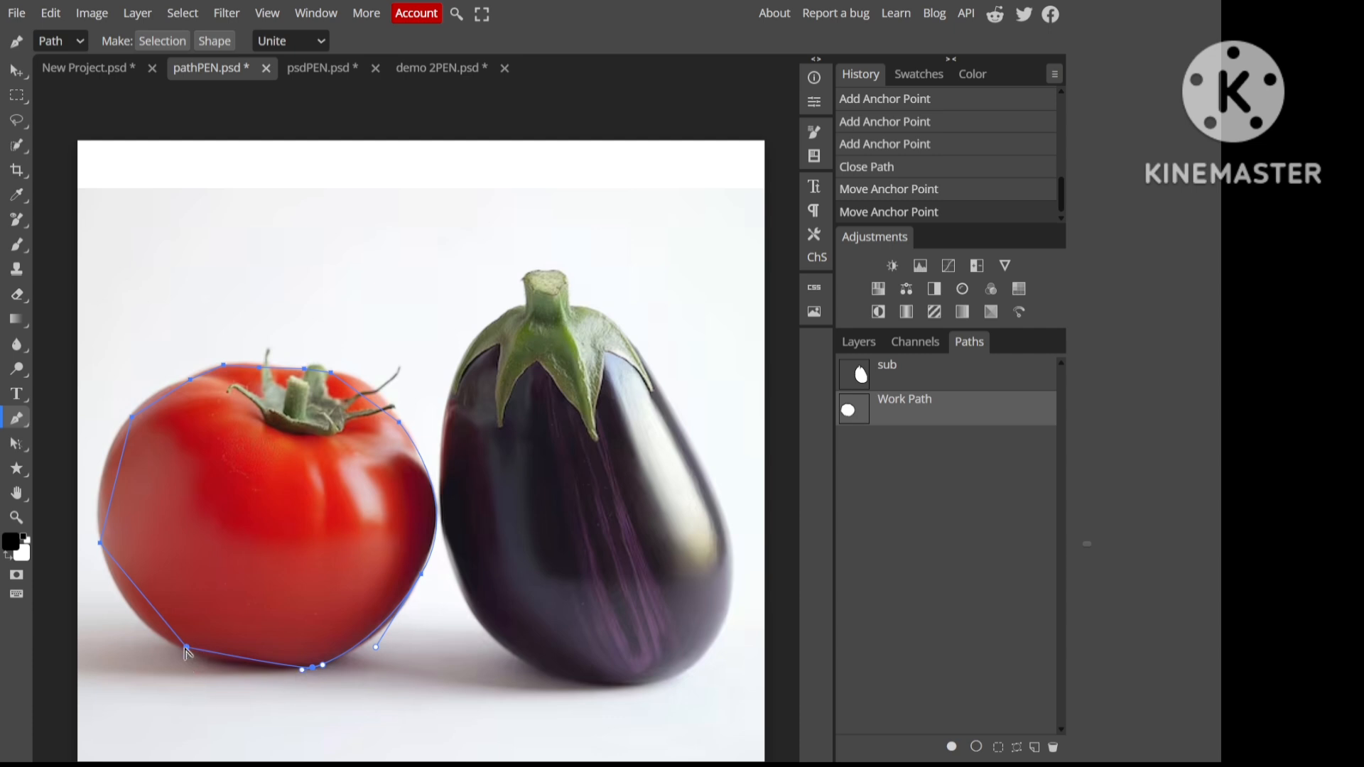
left_click_drag(186, 647, 166, 625)
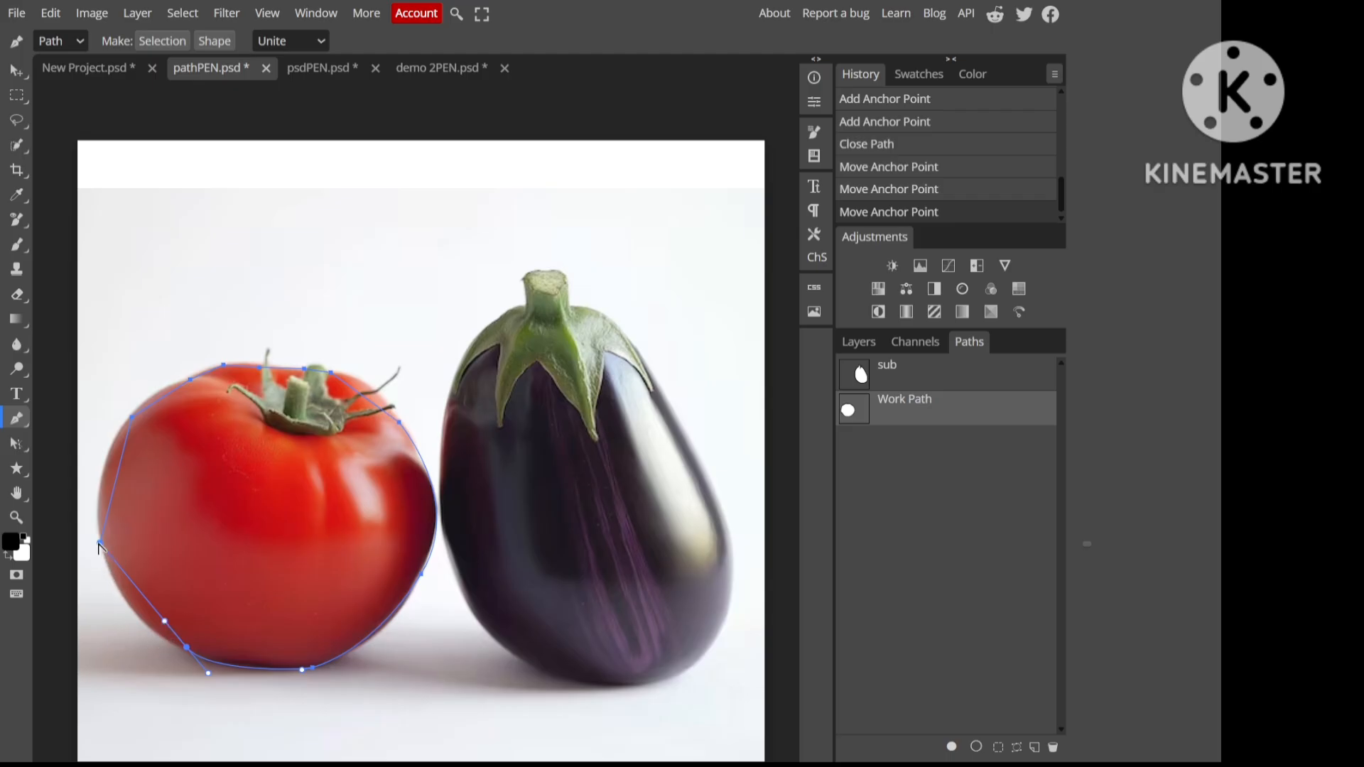
left_click_drag(99, 546, 74, 445)
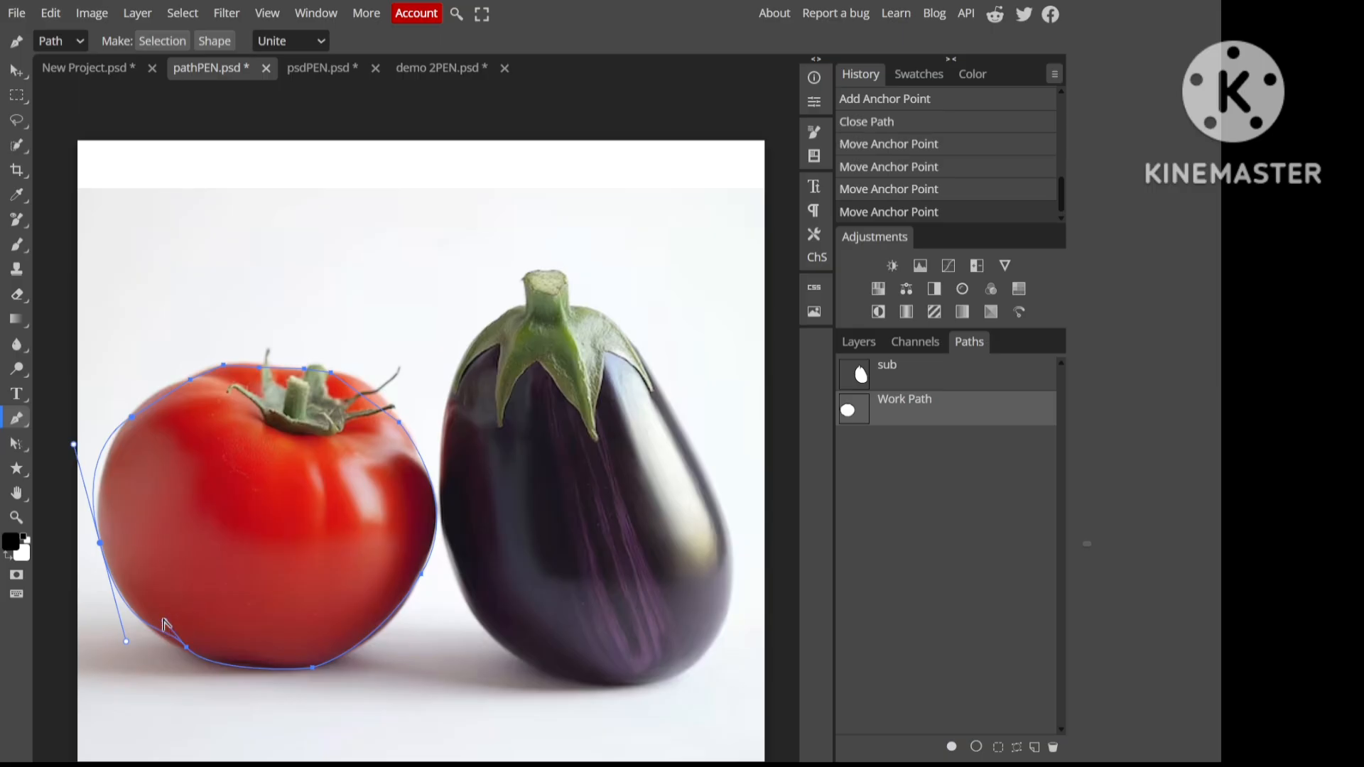
left_click_drag(164, 621, 182, 648)
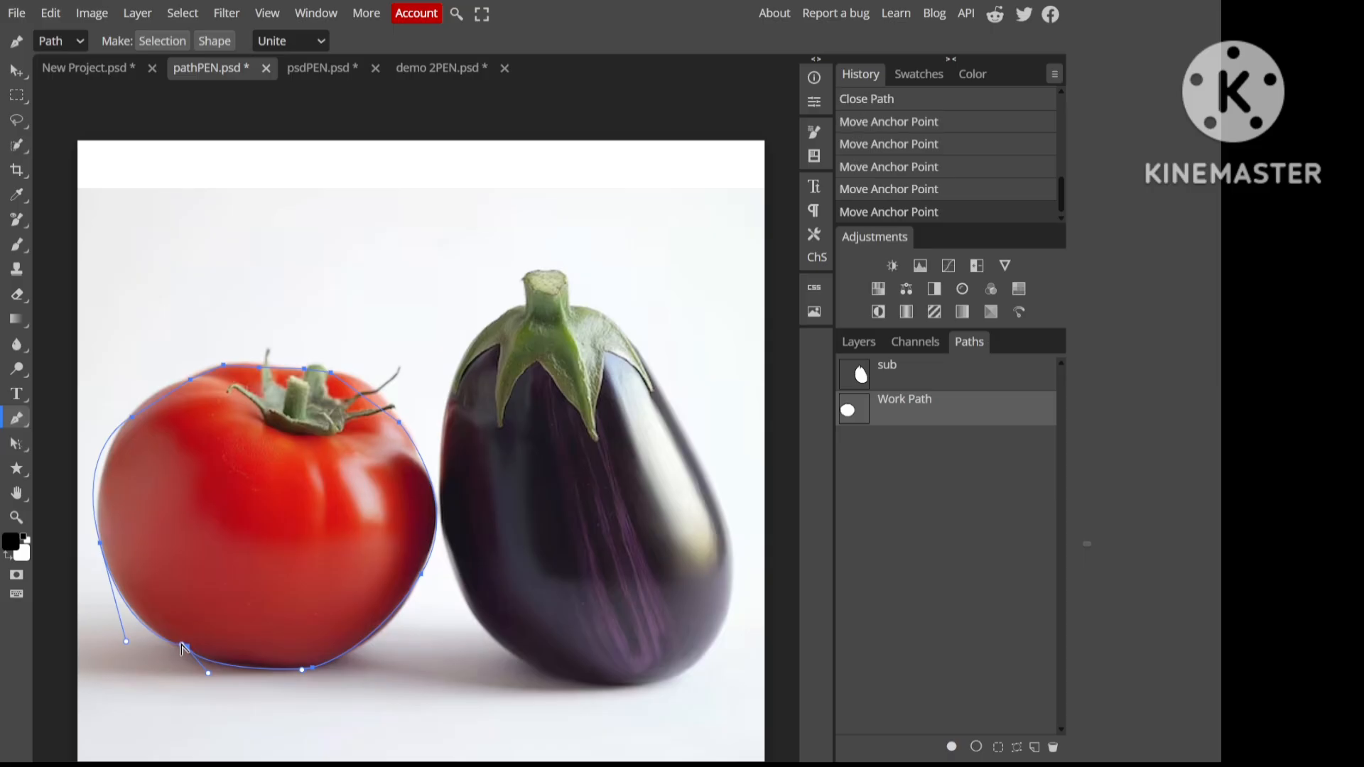
Step: Refine the upper-left anchor and bend the left segment inward so the path hugs the tomato's left edge
left_click(132, 420)
left_click_drag(127, 430, 137, 400)
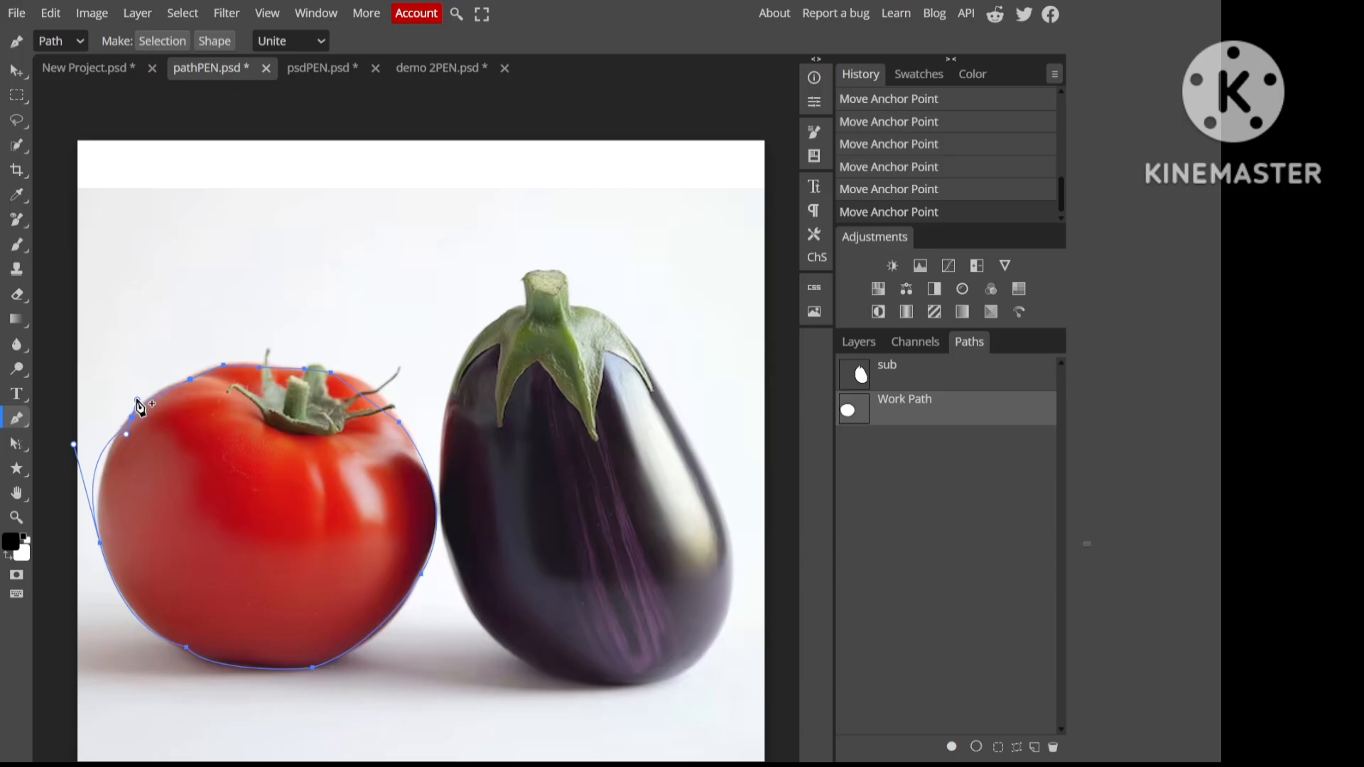
left_click(102, 477)
left_click_drag(100, 470, 105, 469)
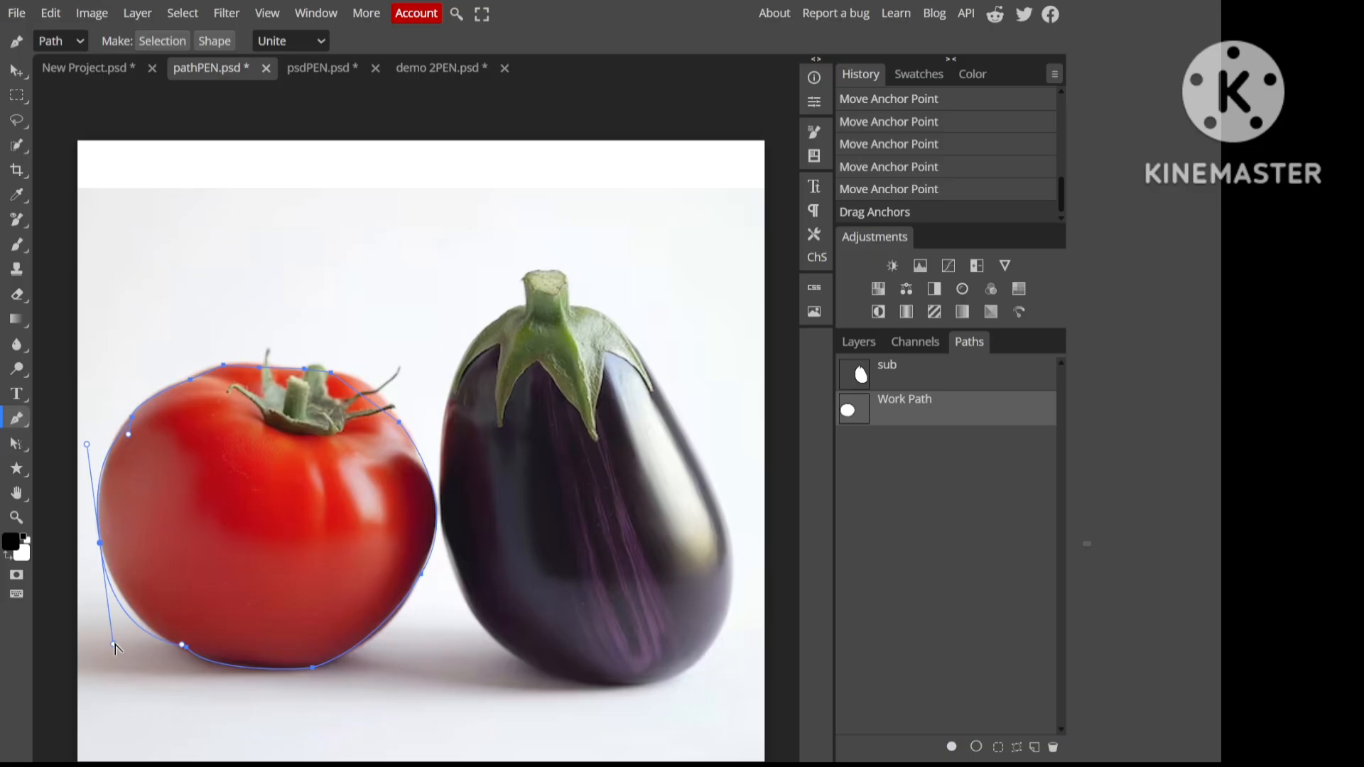
left_click_drag(114, 642, 120, 631)
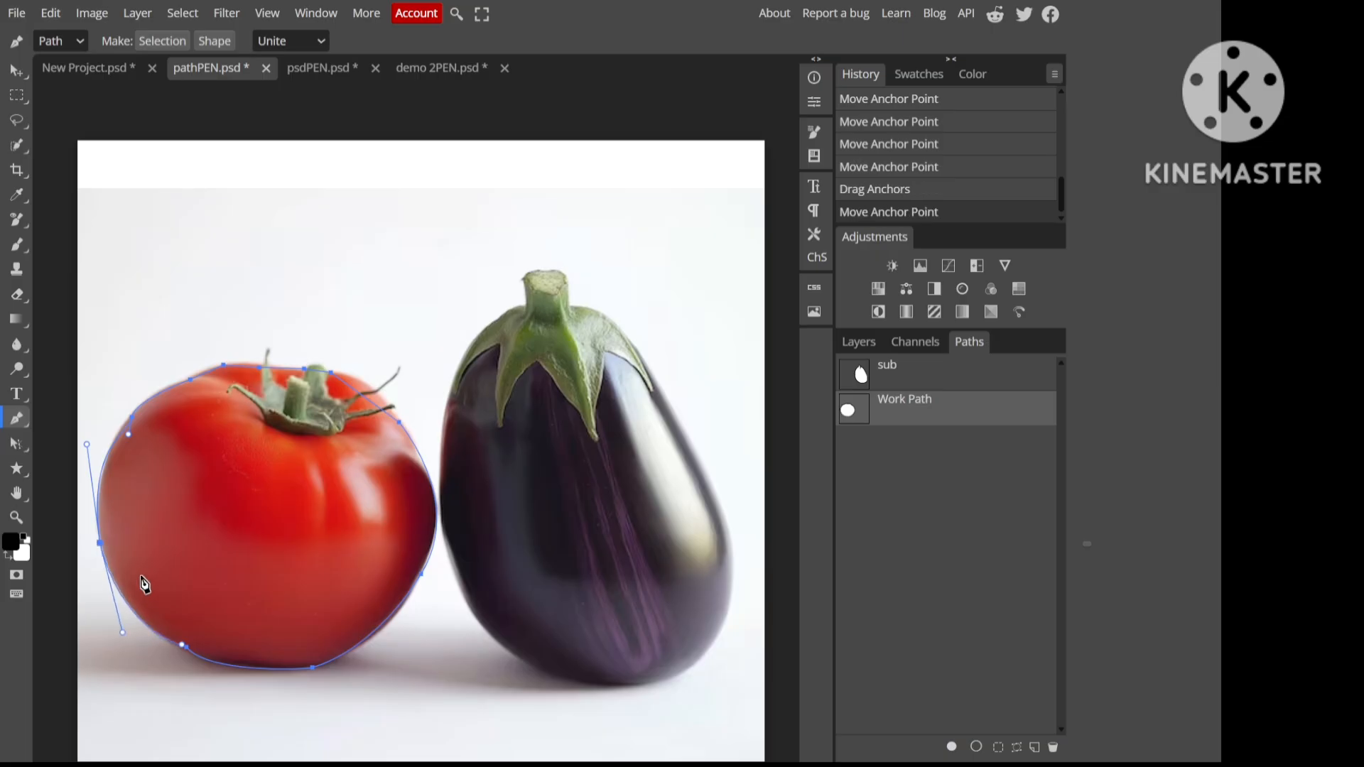
Step: Smooth the anchors along the tomato's top and upper-right edge, and add an anchor on the right shoulder
left_click(224, 369)
left_click_drag(224, 369, 235, 367)
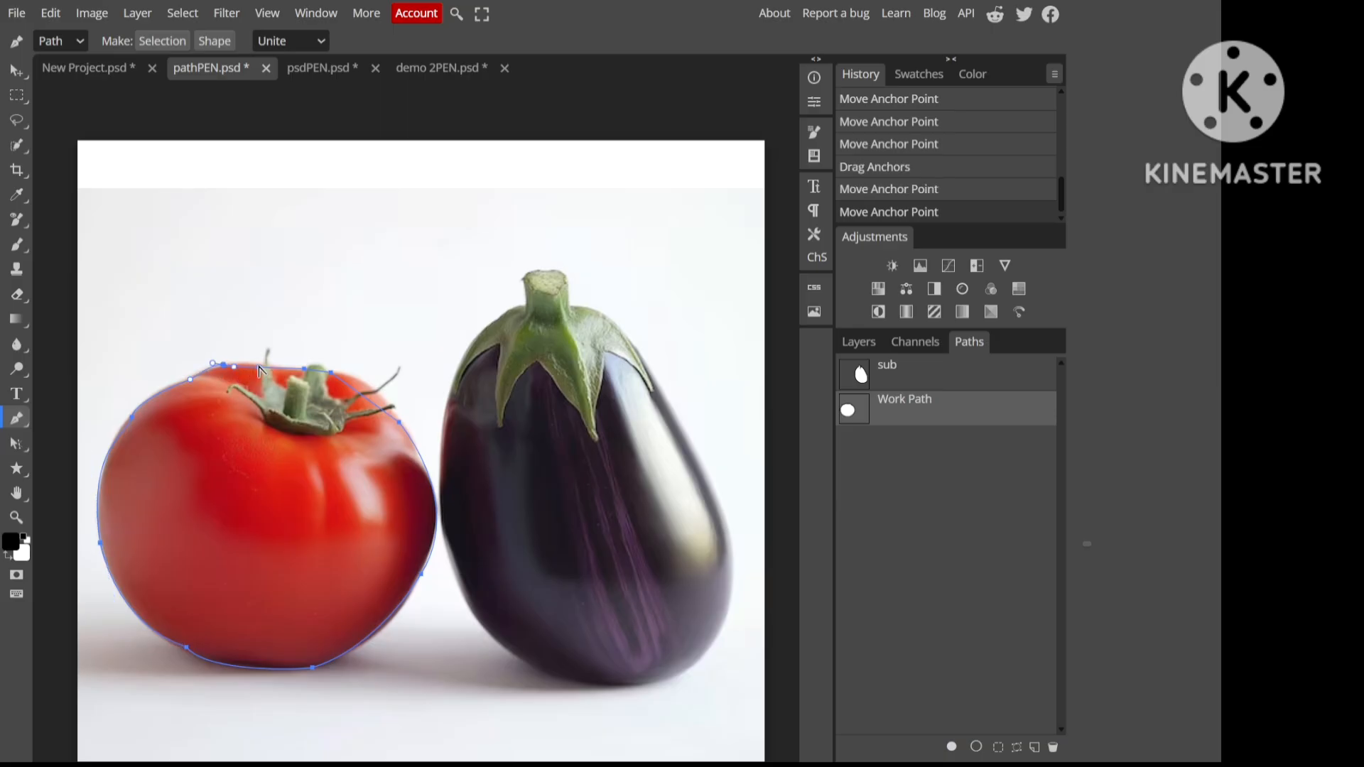
left_click(259, 369)
left_click_drag(272, 369, 275, 371)
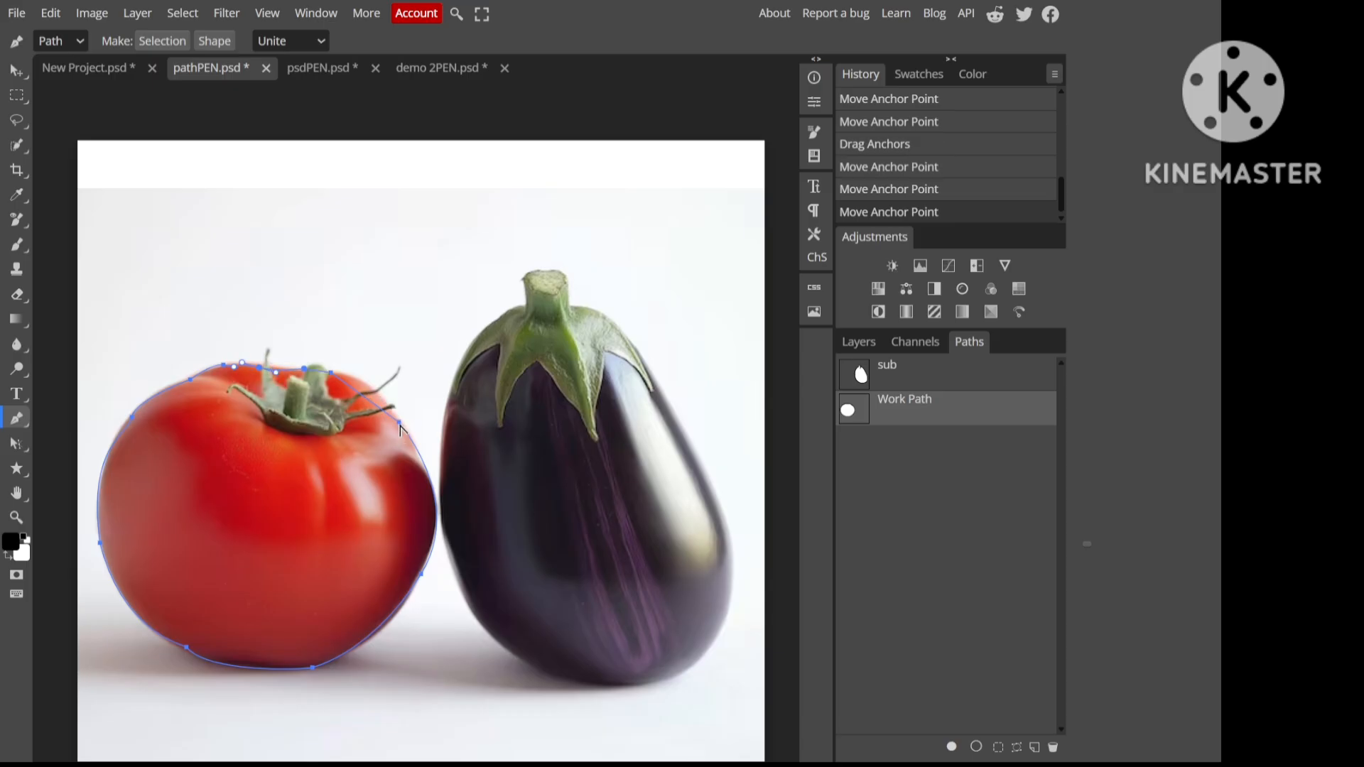
left_click_drag(399, 422, 410, 459)
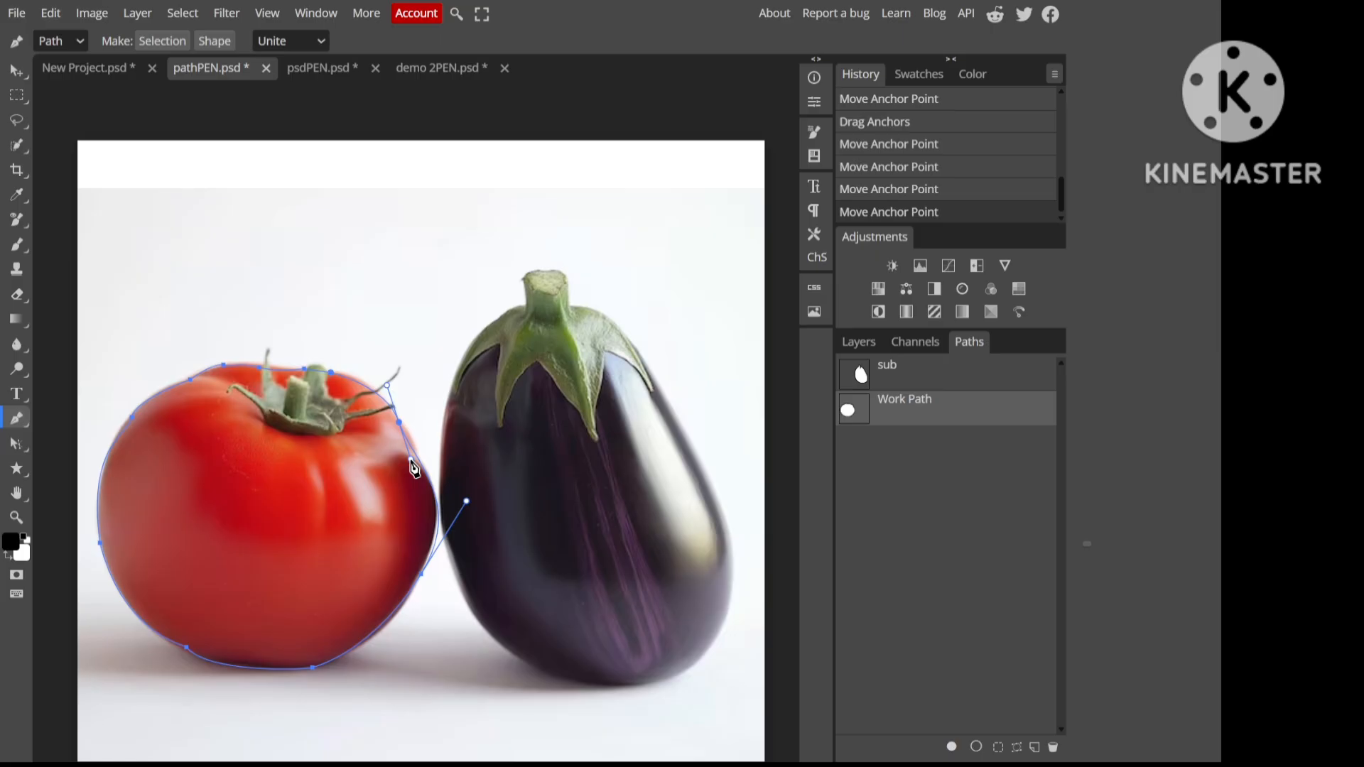
left_click(415, 458)
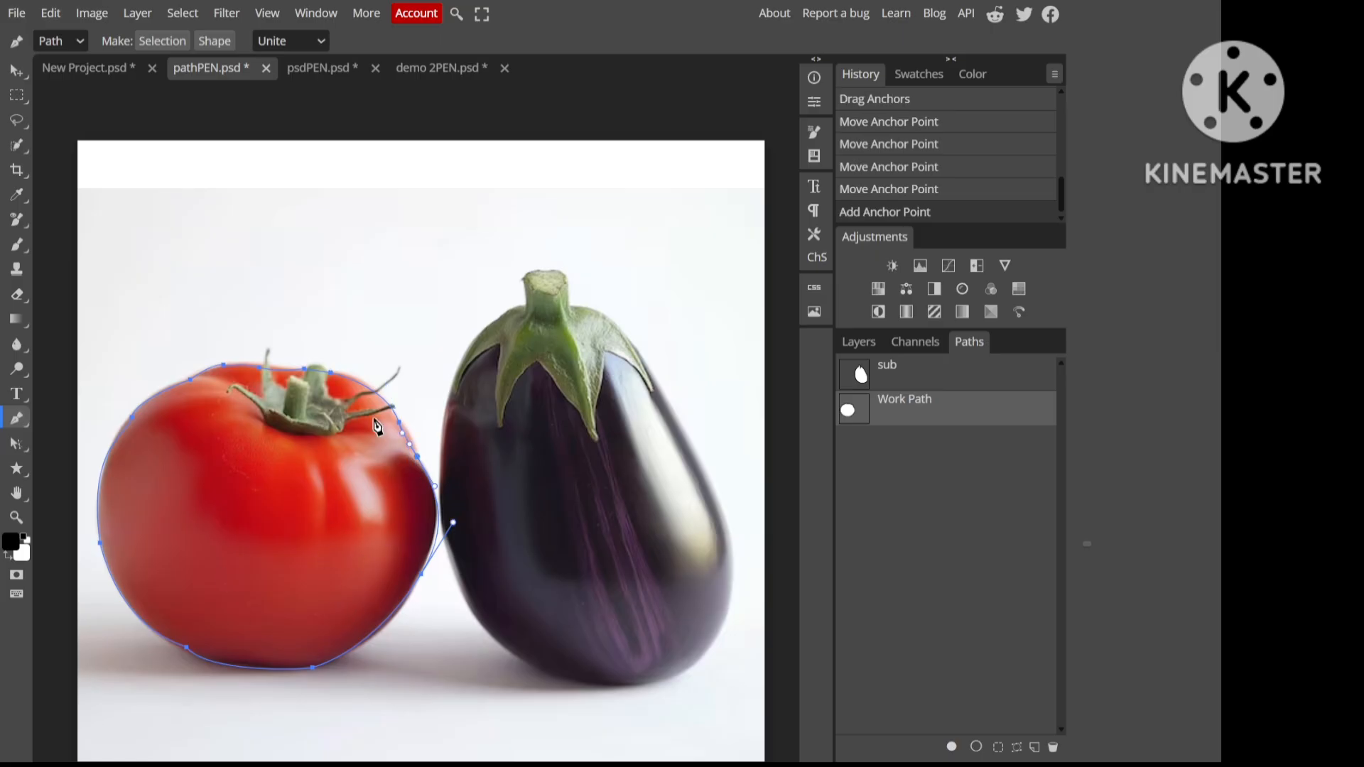
Step: Rename the tomato's work path as sub2
double_click(893, 407)
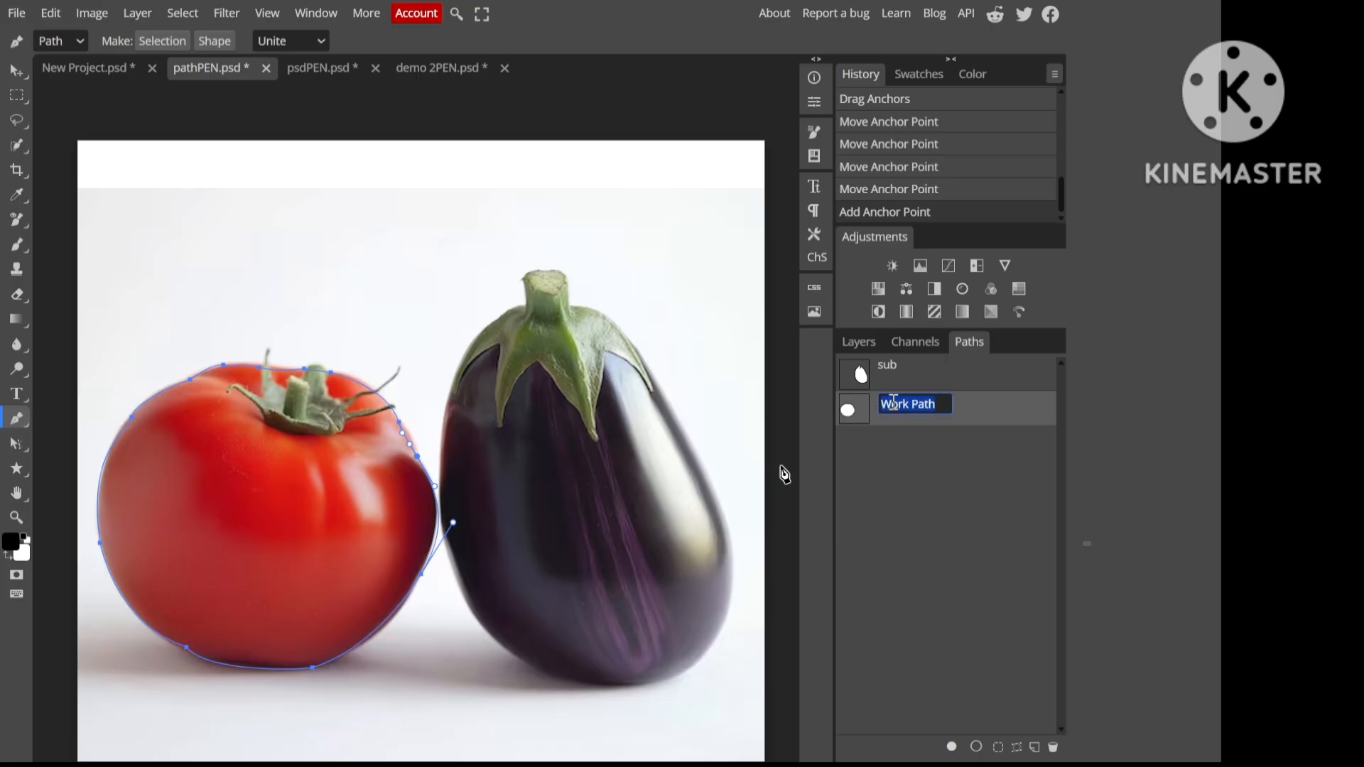
type("sub2")
key("Return")
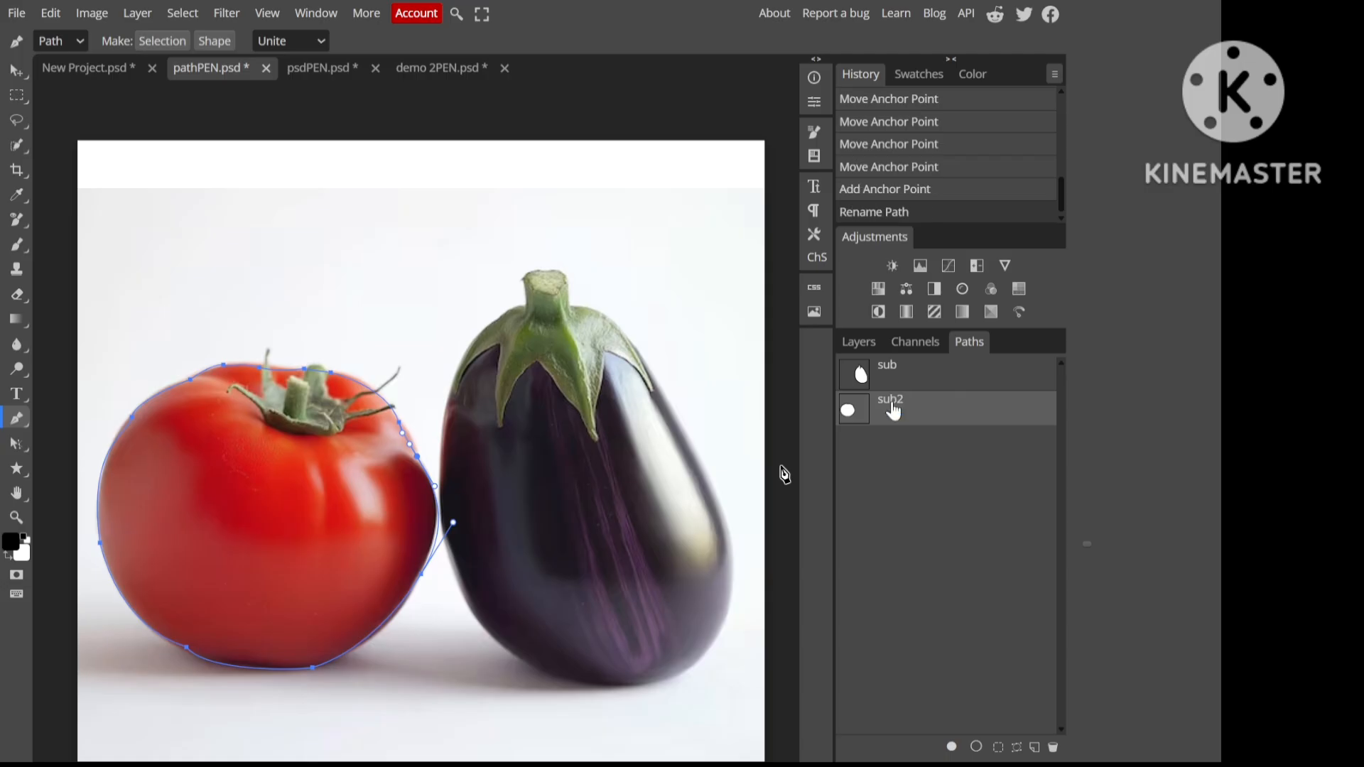
Step: Load the sub path as a selection and copy the eggplant onto its own layer
left_click(851, 425, "ctrl")
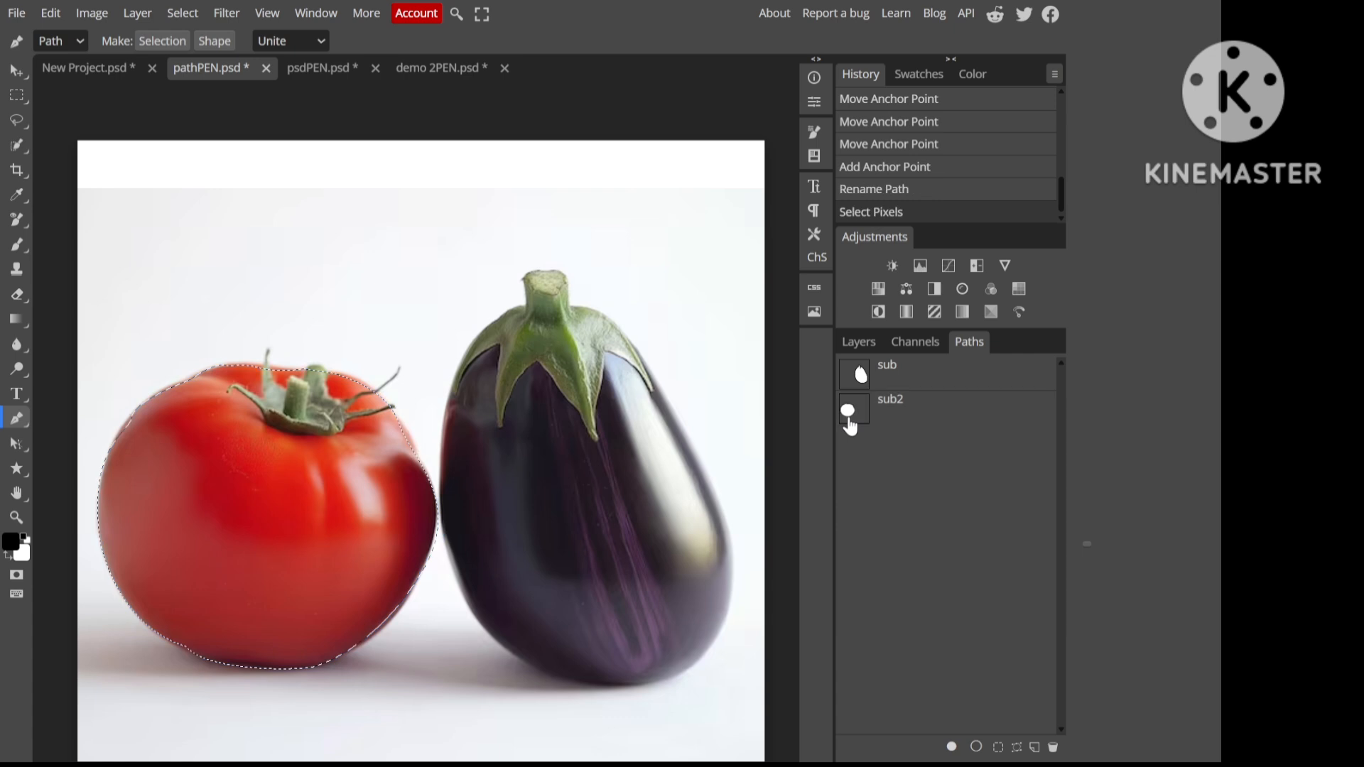
left_click(860, 380, "ctrl")
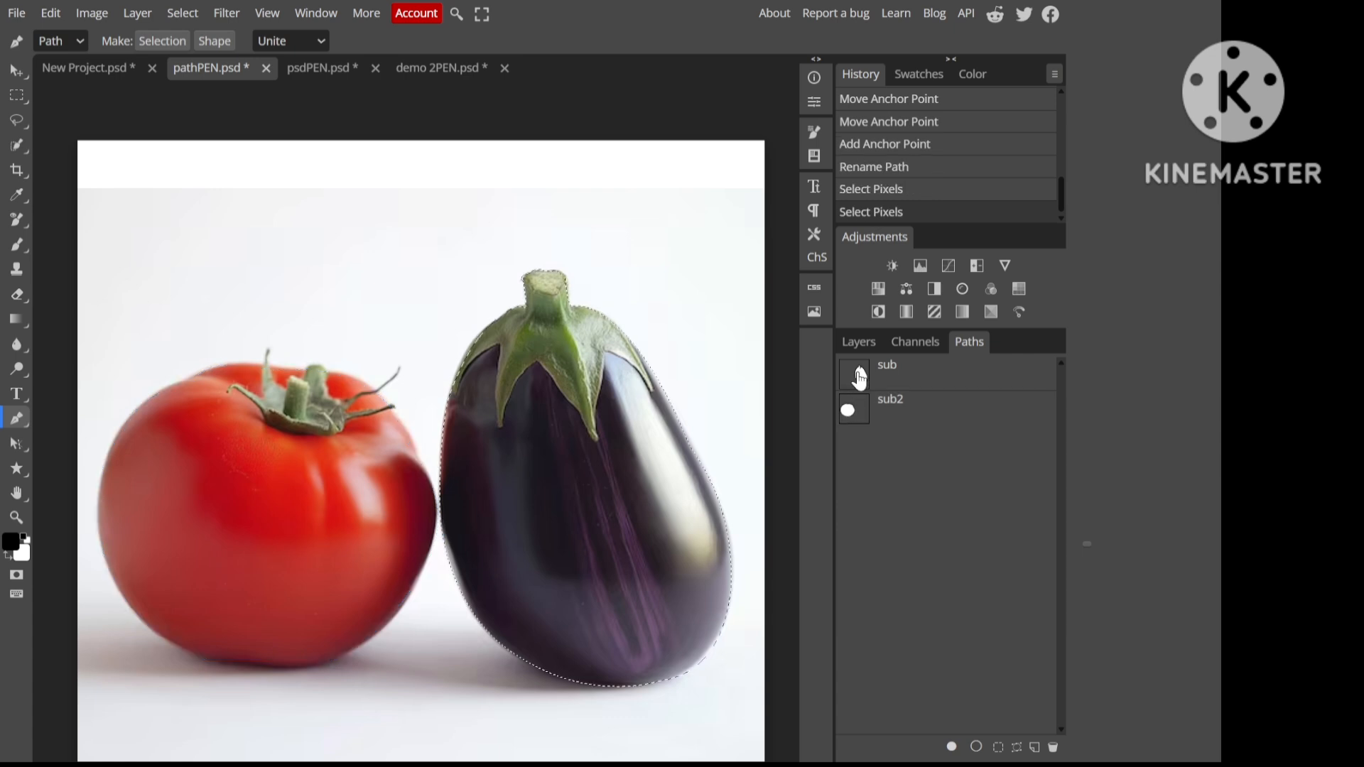
left_click(858, 344)
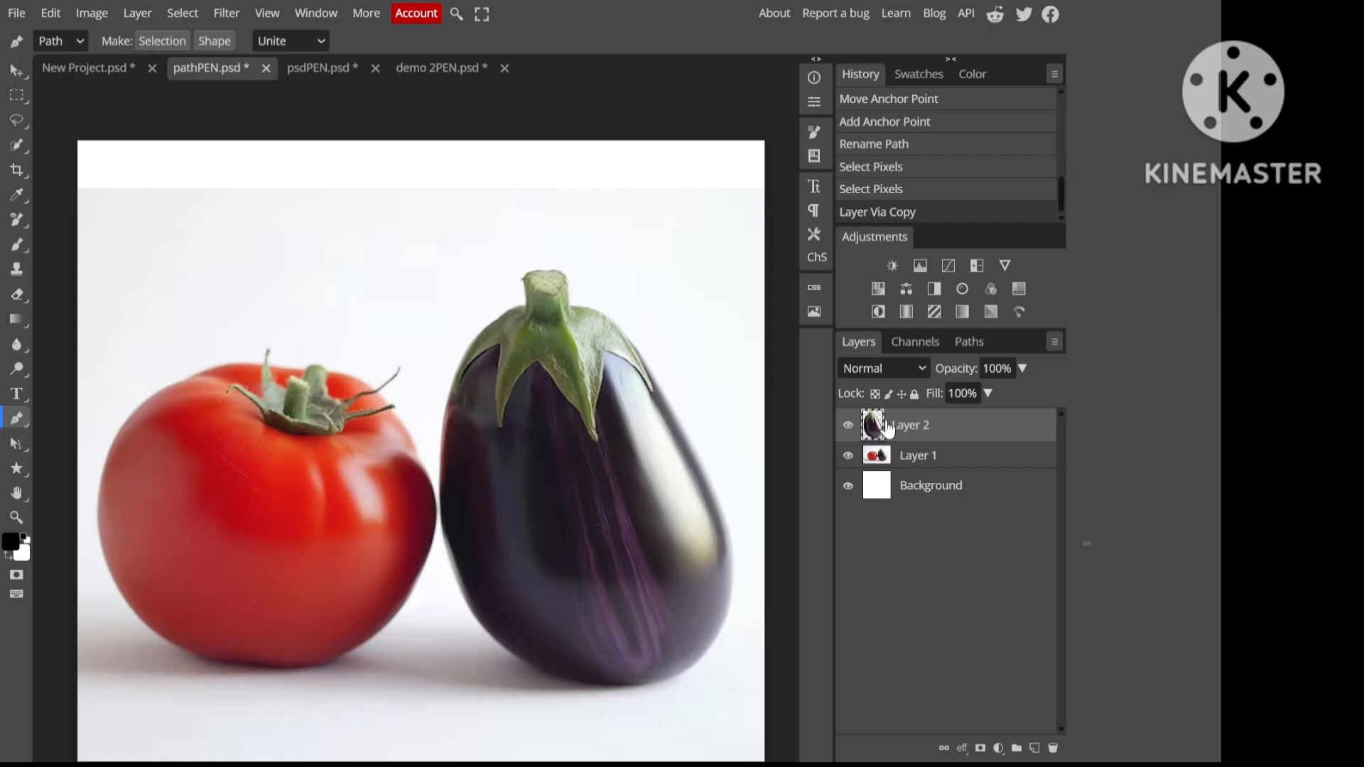
Step: Load the sub2 path as a selection and copy the tomato from Layer 1 onto its own layer
left_click(969, 341)
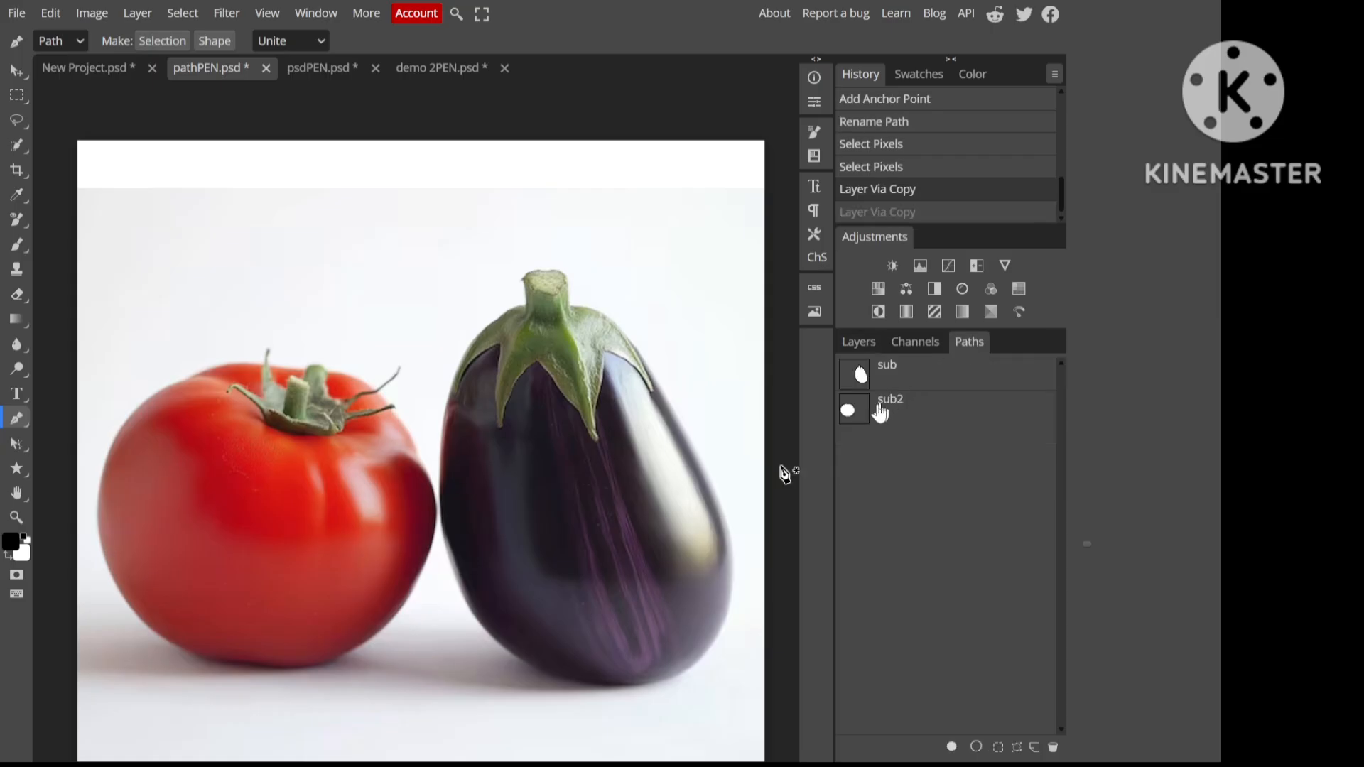
left_click(863, 424, "ctrl")
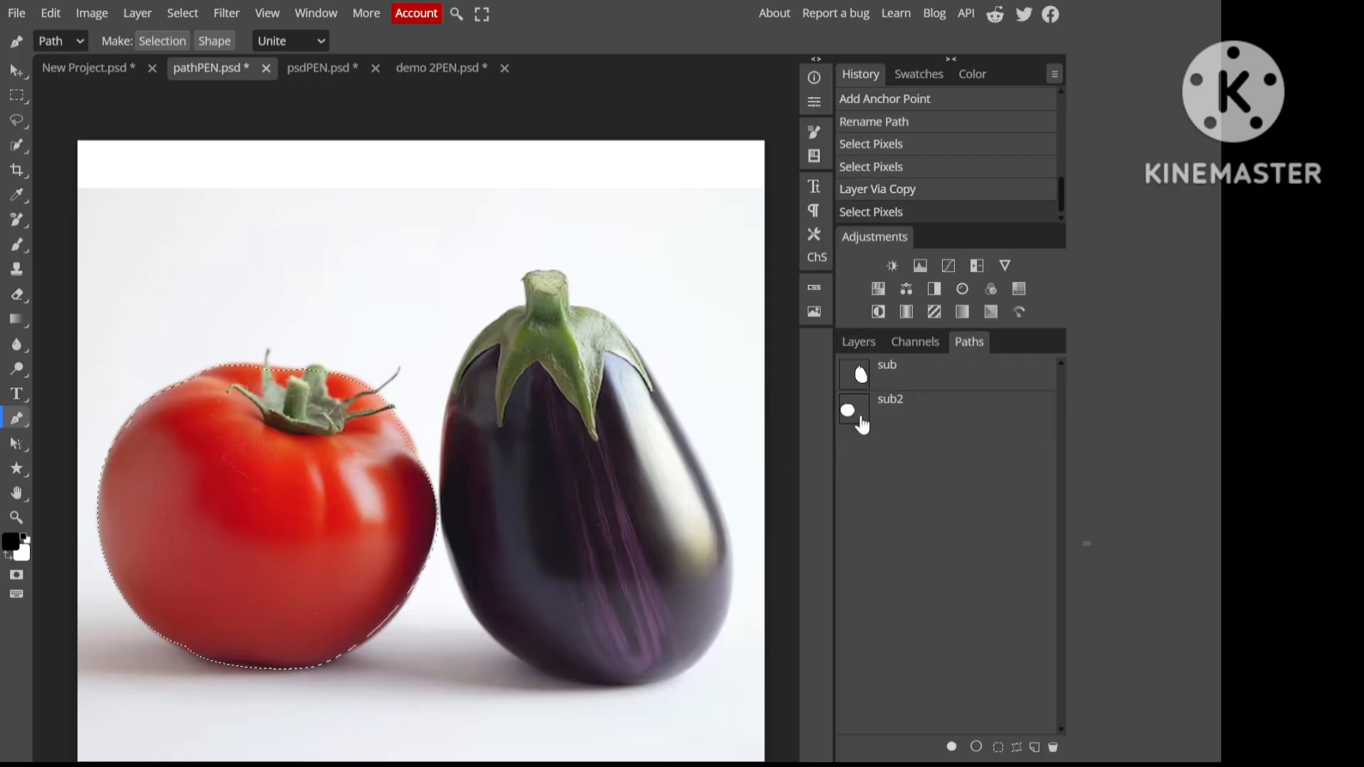
left_click(863, 425, "ctrl")
left_click(863, 425)
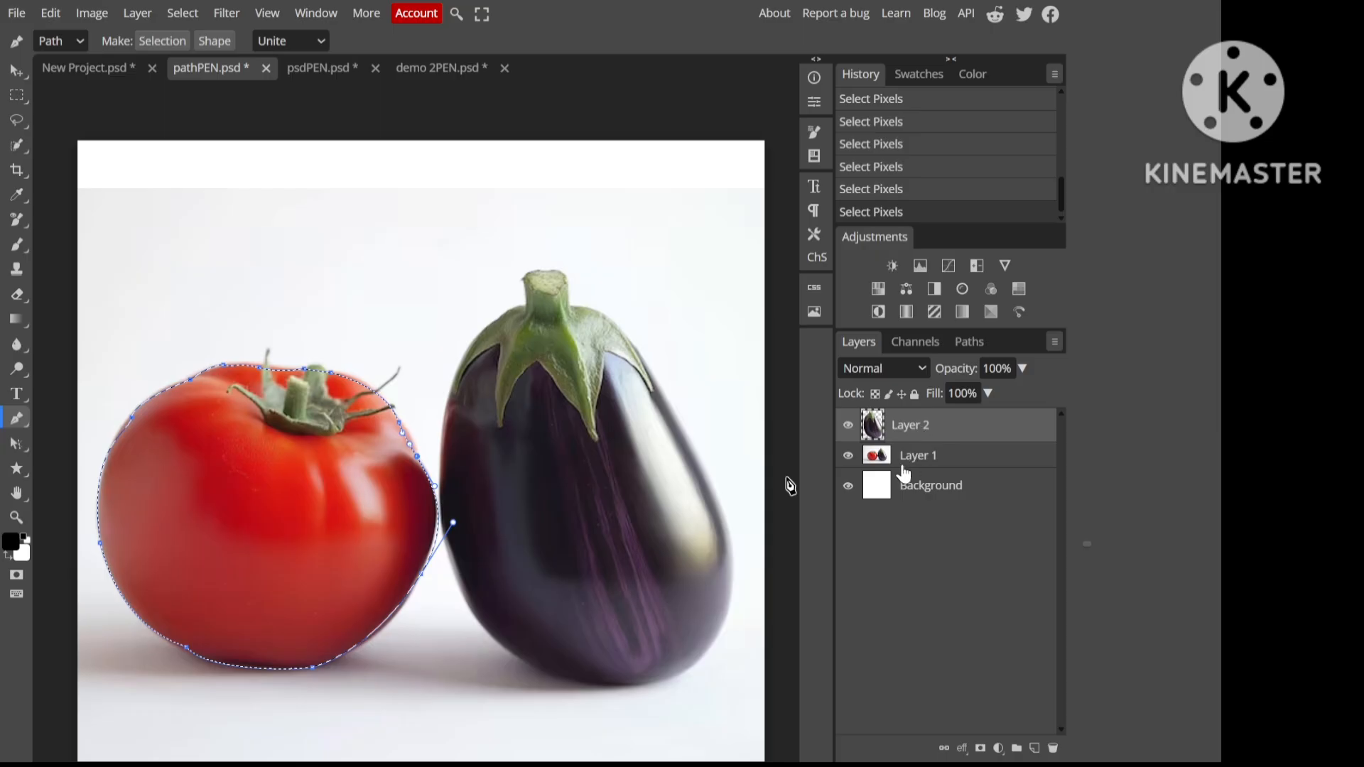
left_click(904, 465)
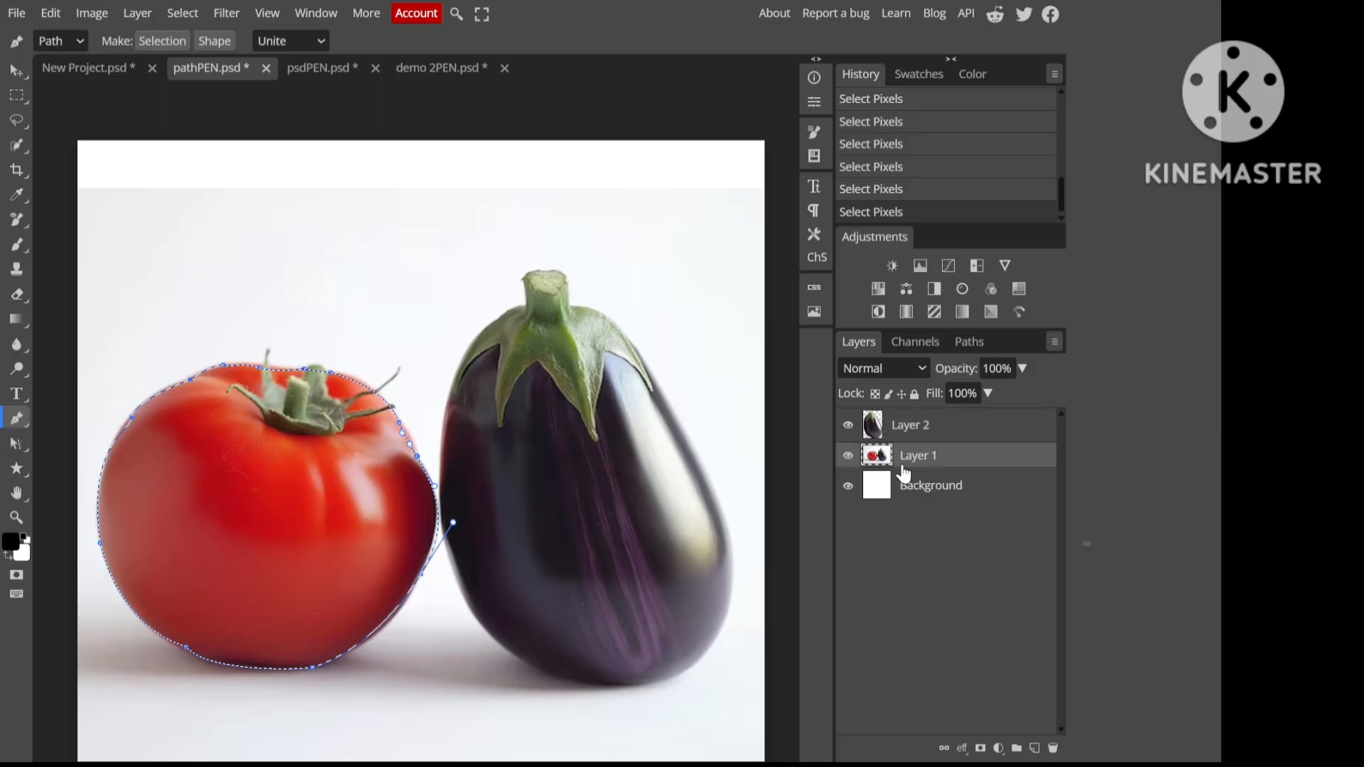
key("ctrl+j")
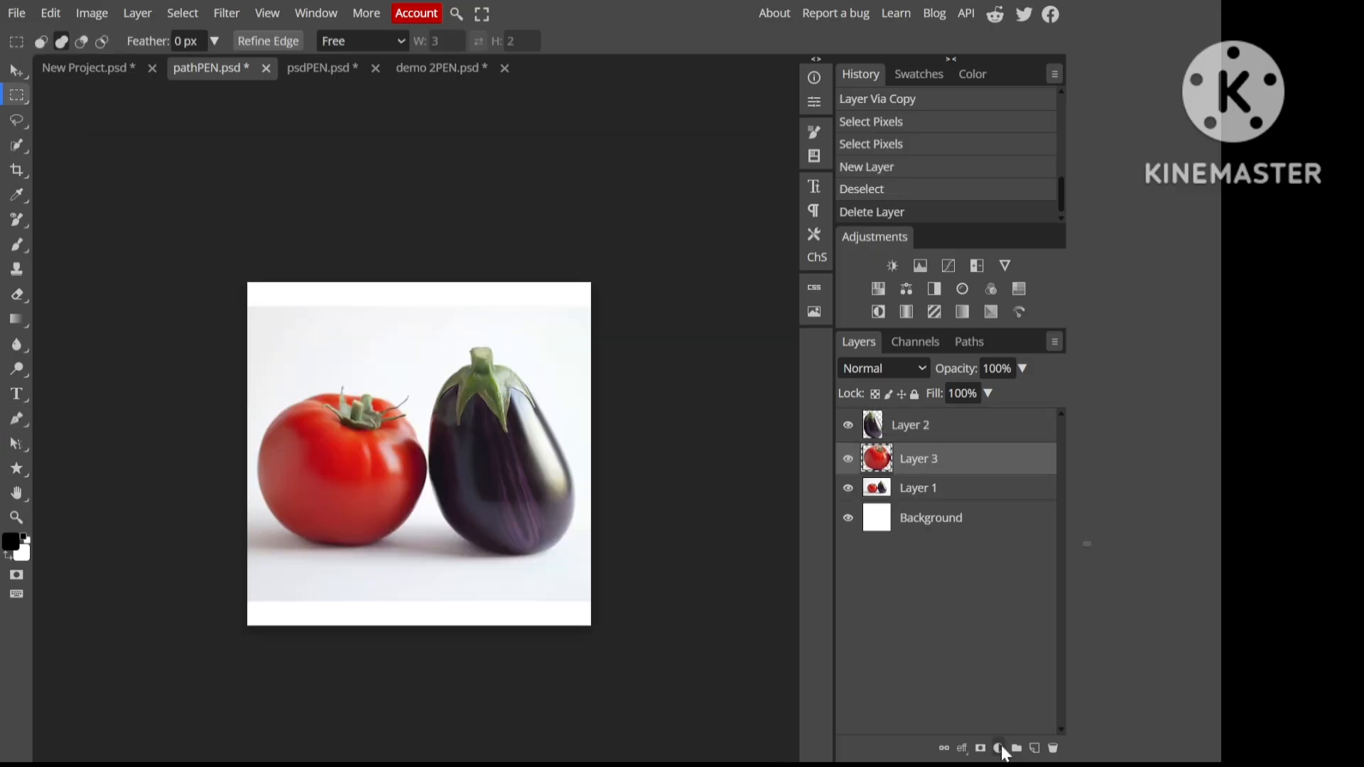
Step: Add a yellow Color Fill layer and move the tomato layer above it so both cut-outs sit on the yellow background
left_click(998, 748)
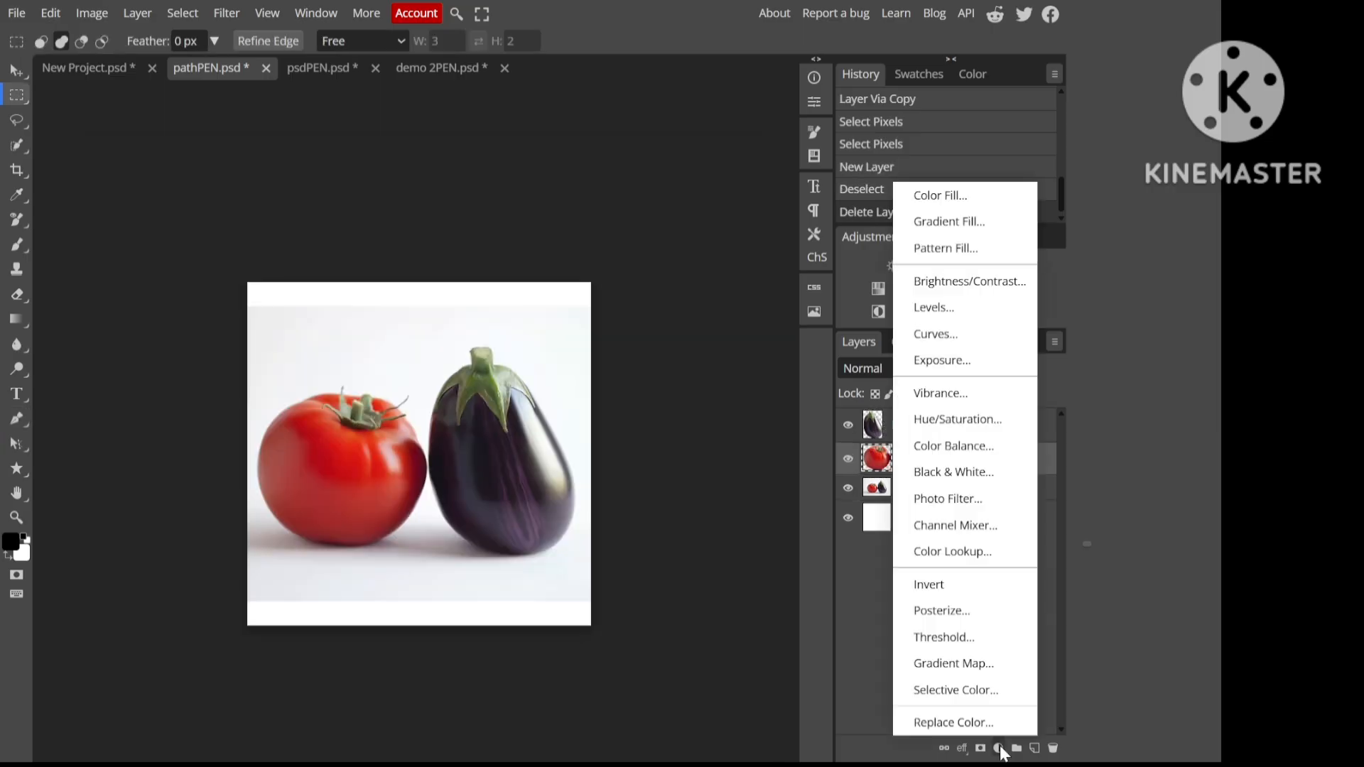
left_click(997, 189)
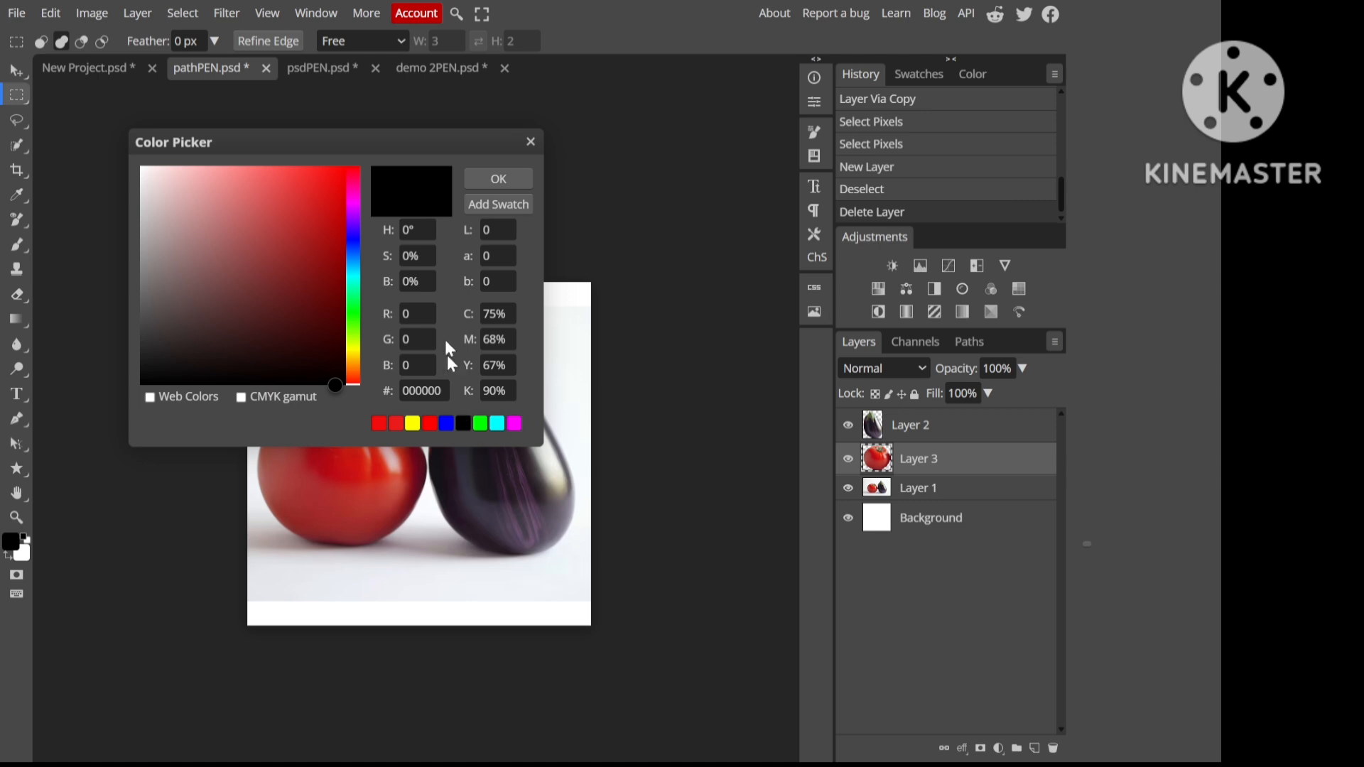
left_click(413, 424)
left_click(496, 190)
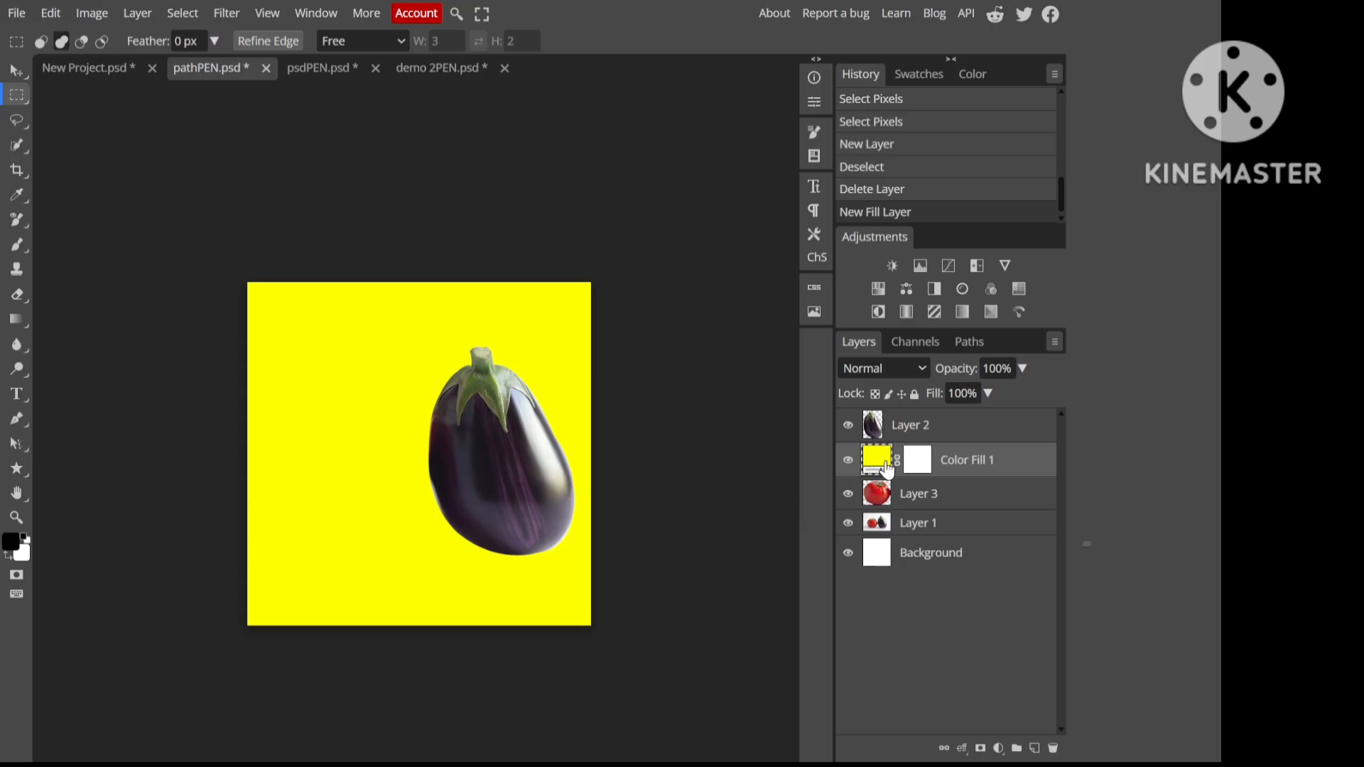
left_click_drag(888, 500, 885, 440)
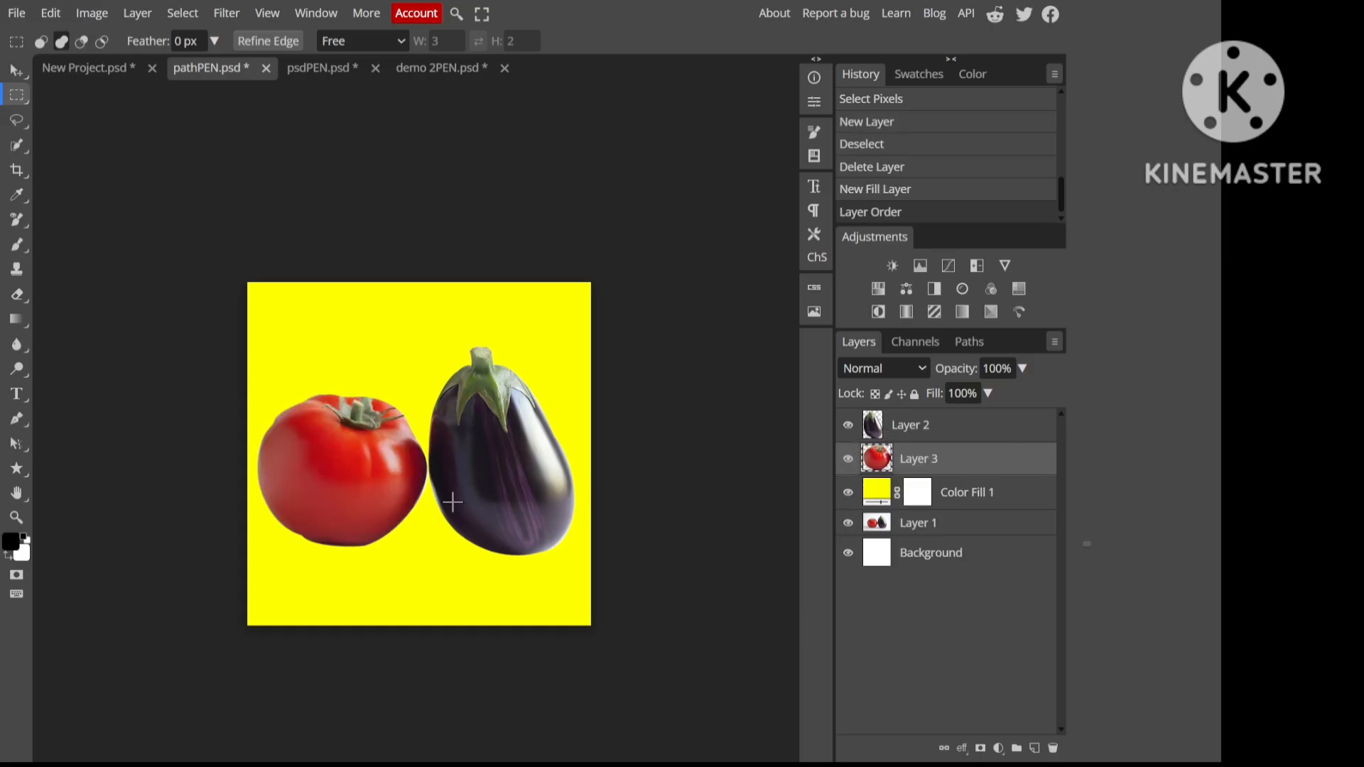